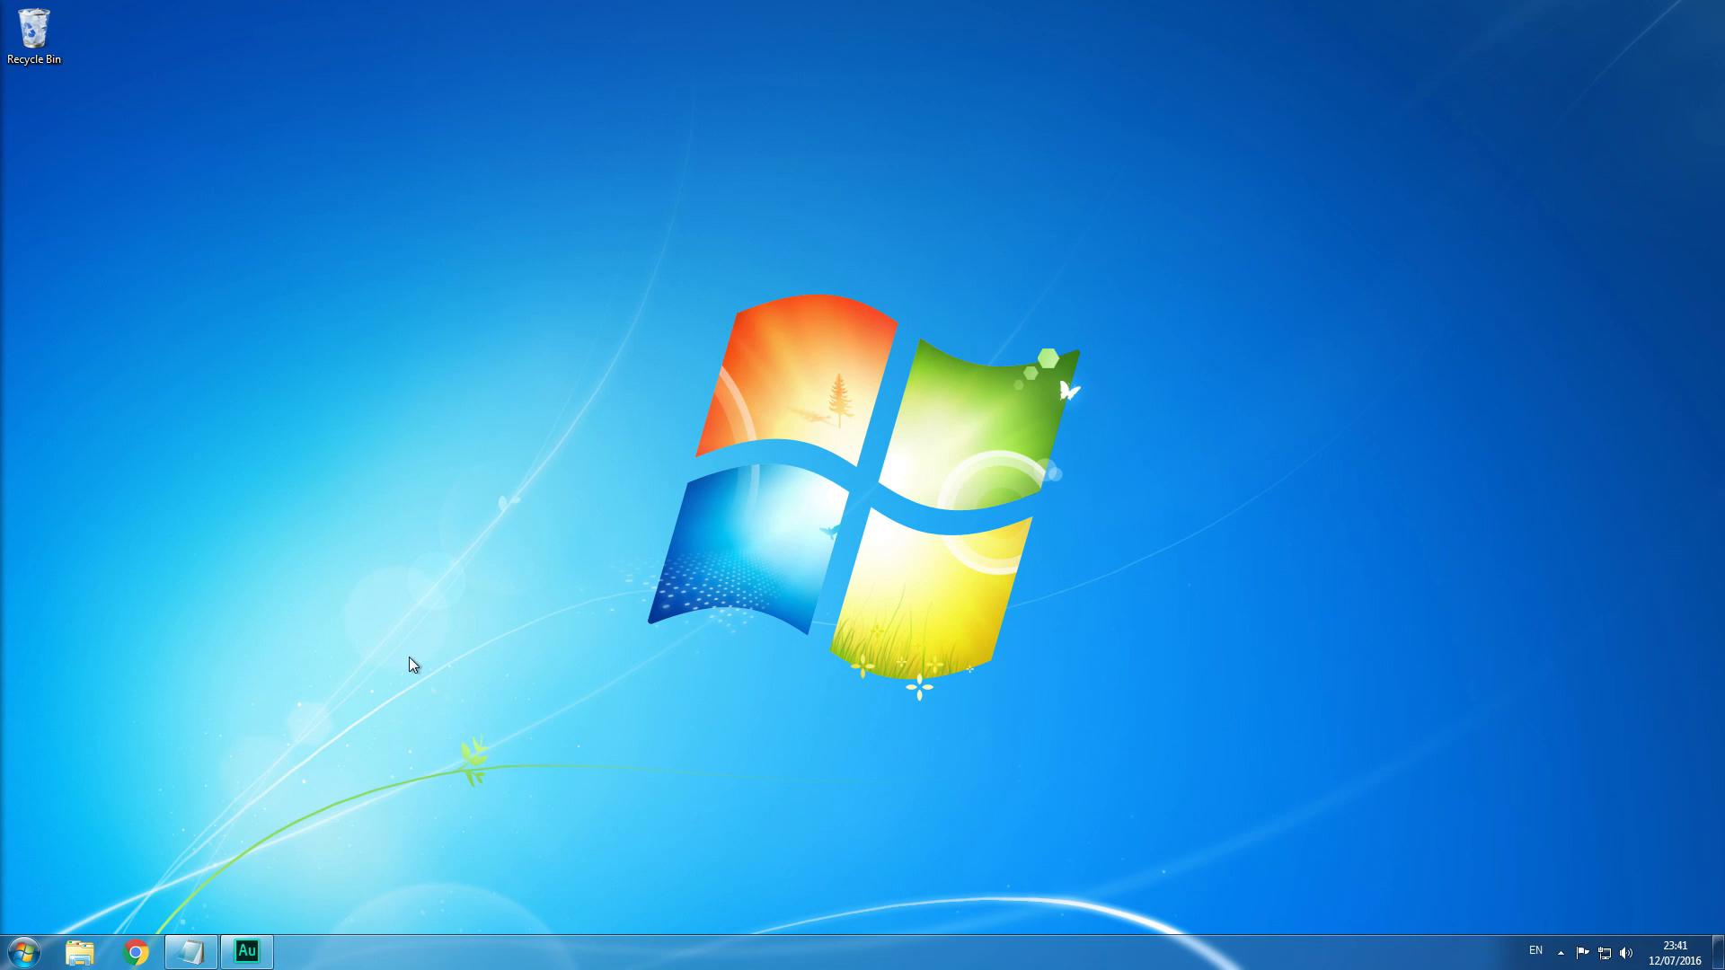
Search Google for "hlae" in Chrome and open the advancedfx.org website.
left_click(149, 954)
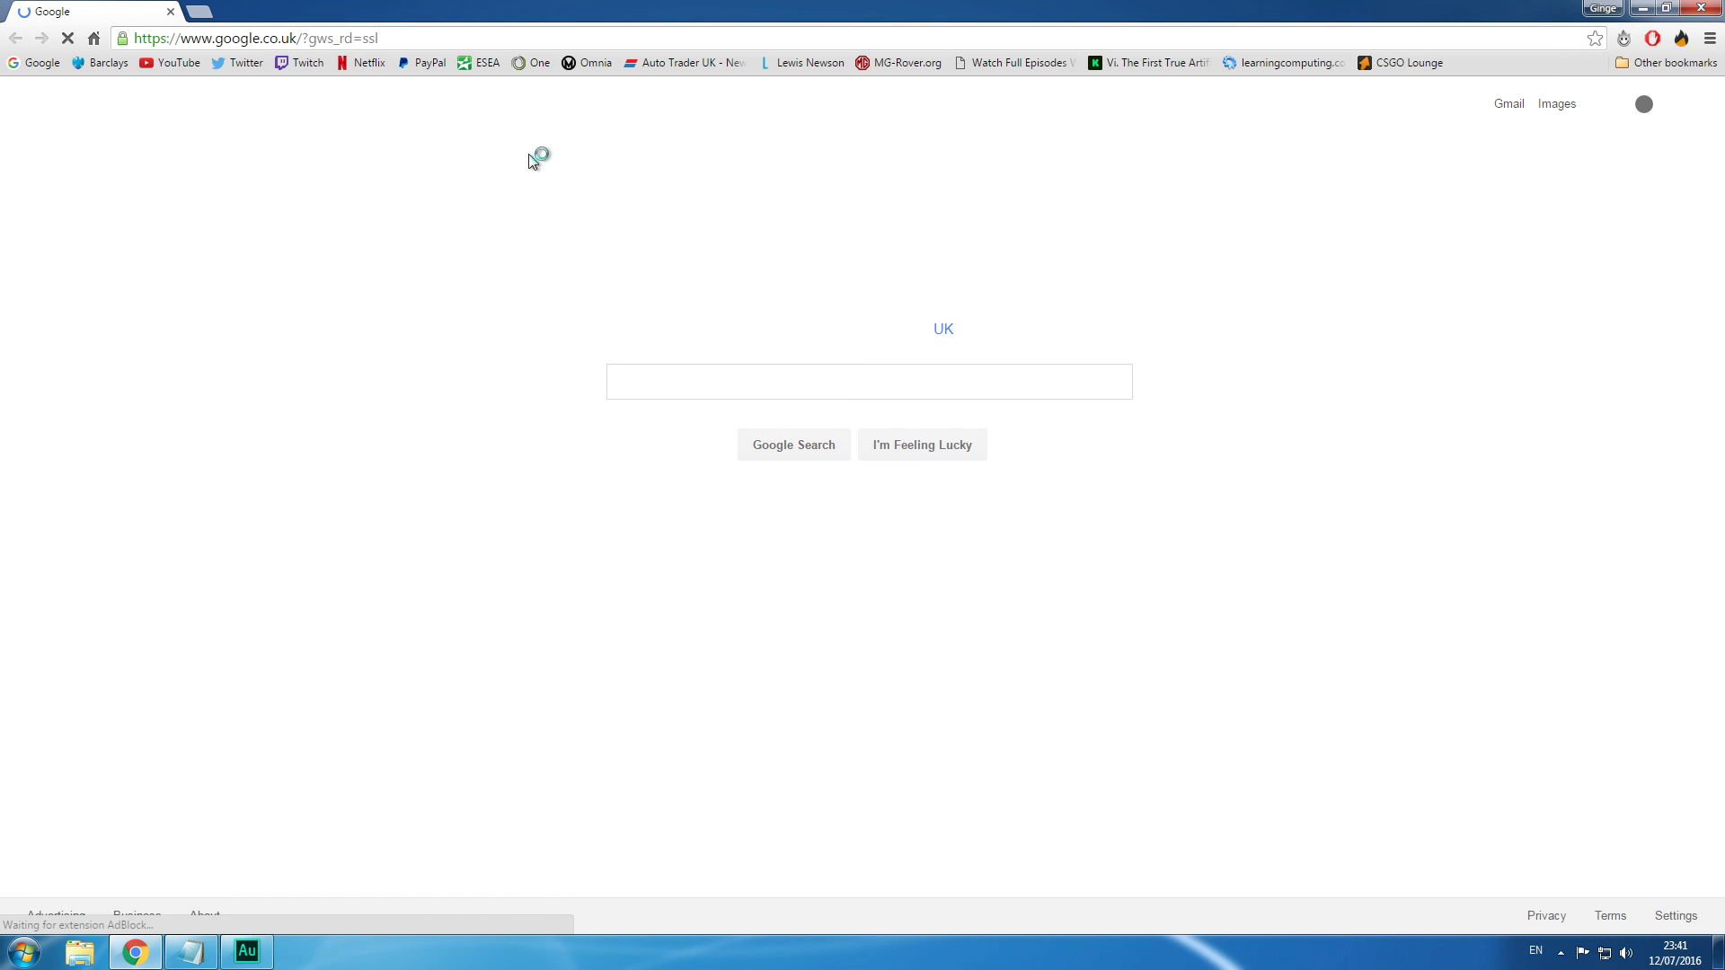
type("hlae")
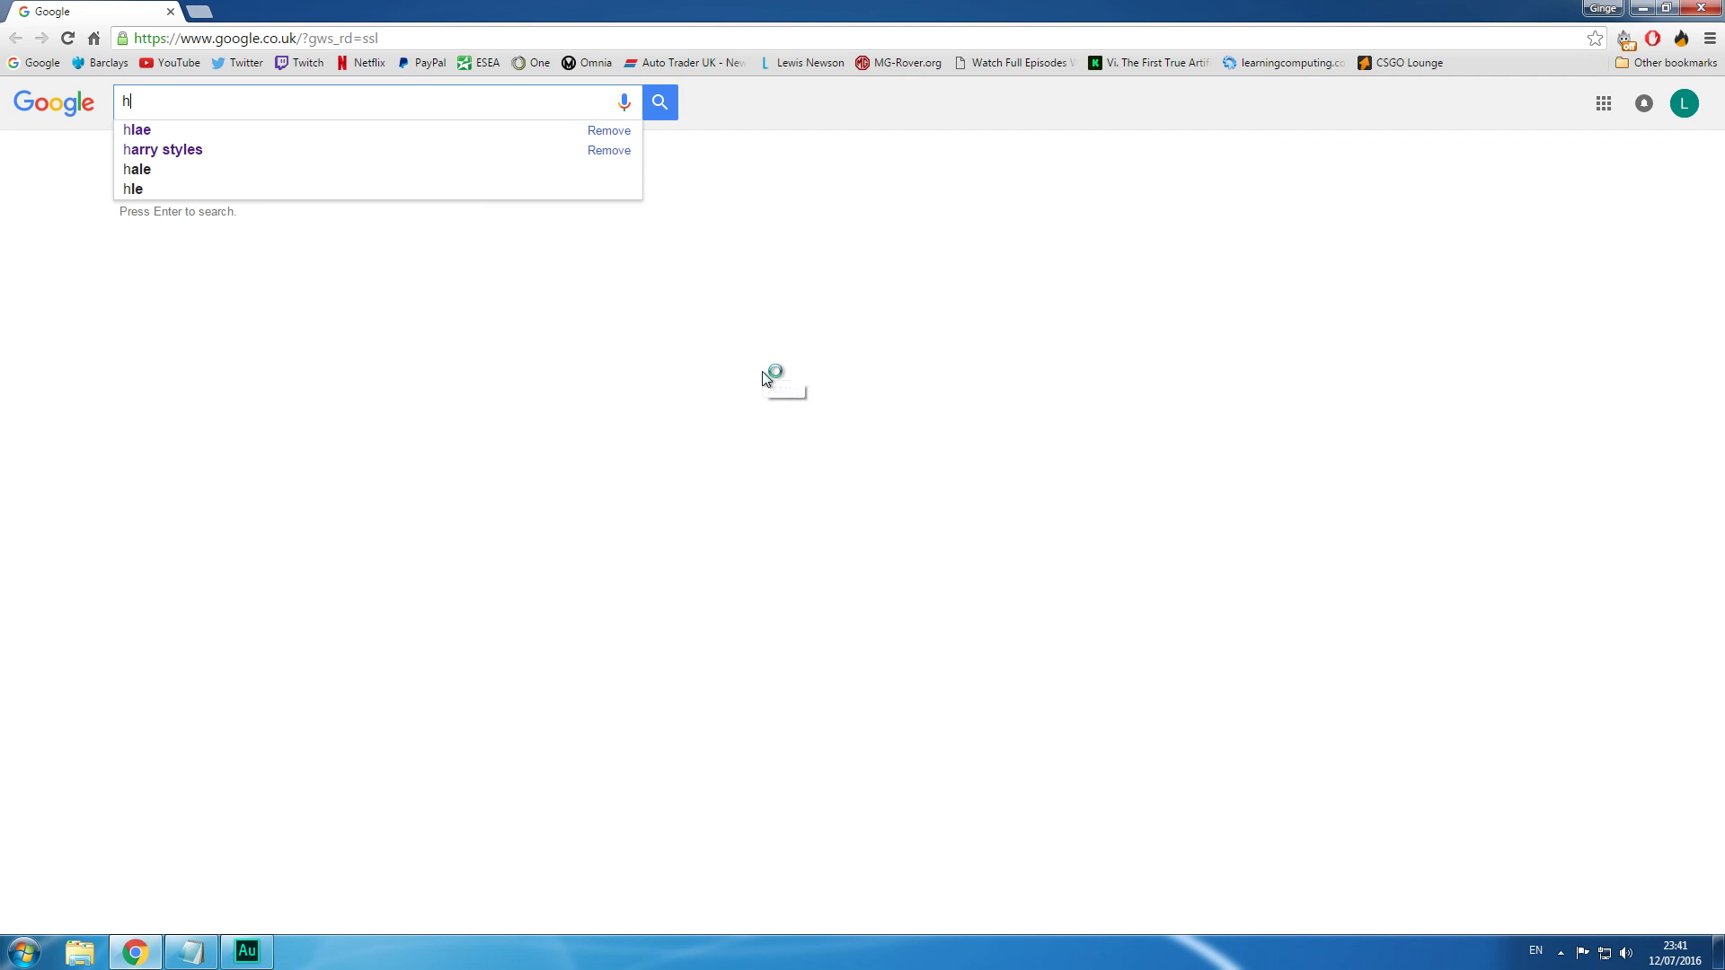
left_click(667, 104)
left_click(273, 241)
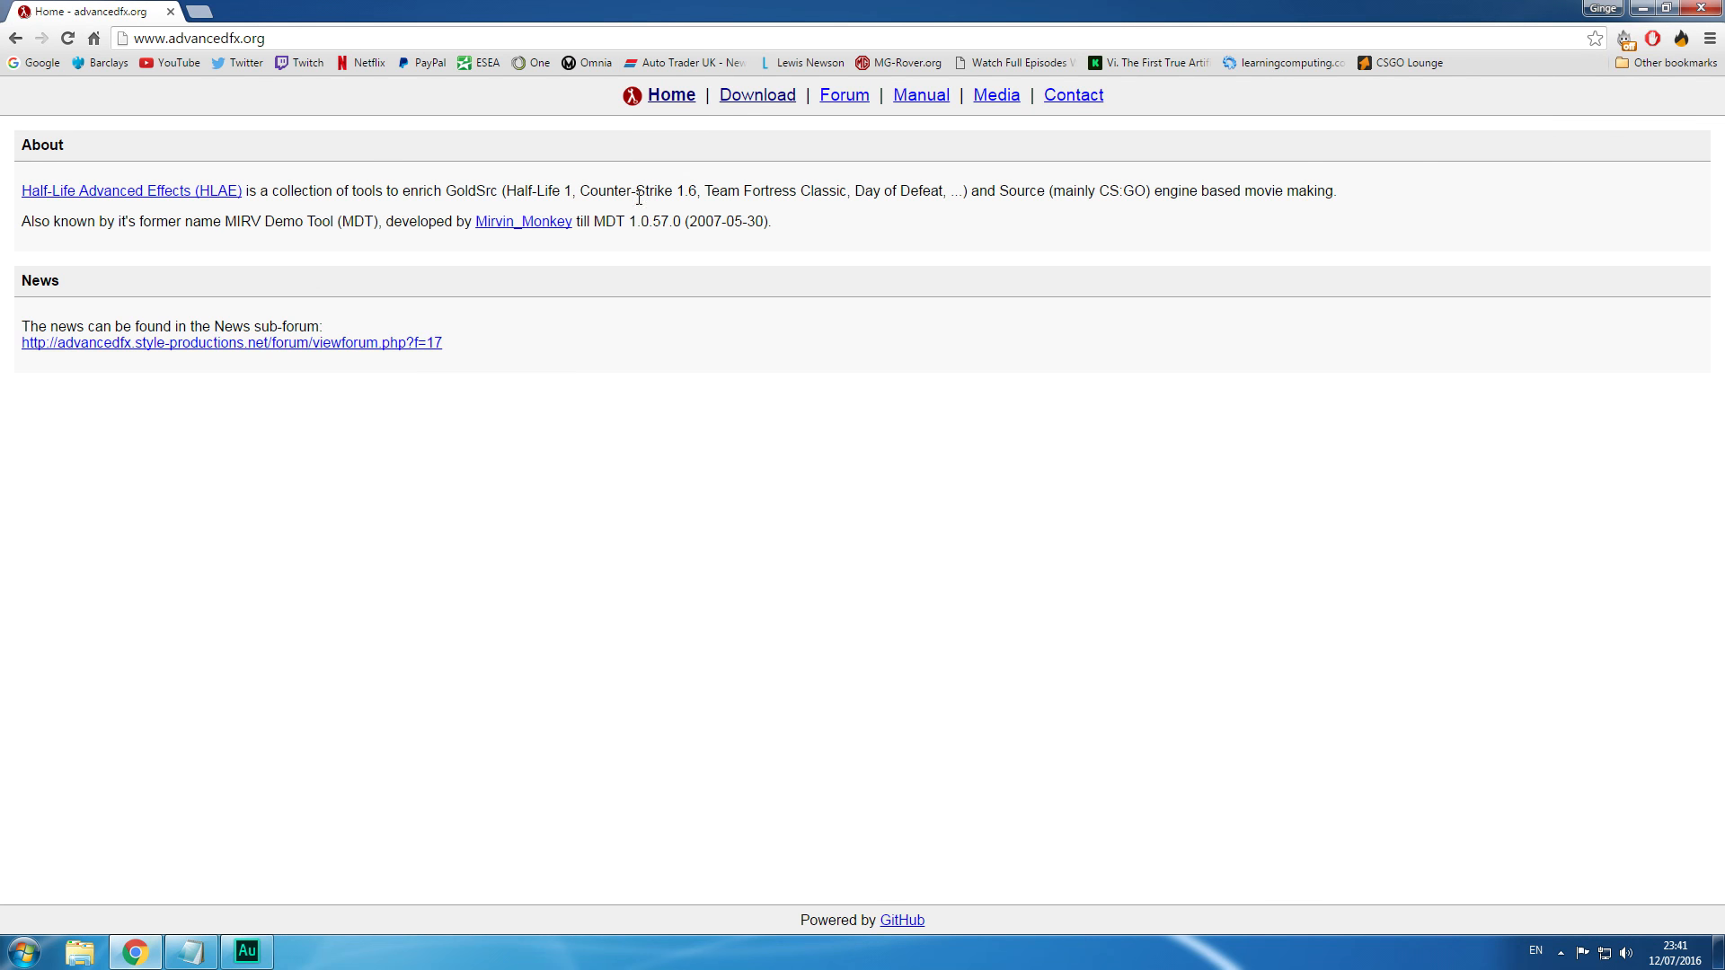
Download hlae_2_12_0.zip from the HLAE 2.12.0 release page on GitHub.
left_click(746, 97)
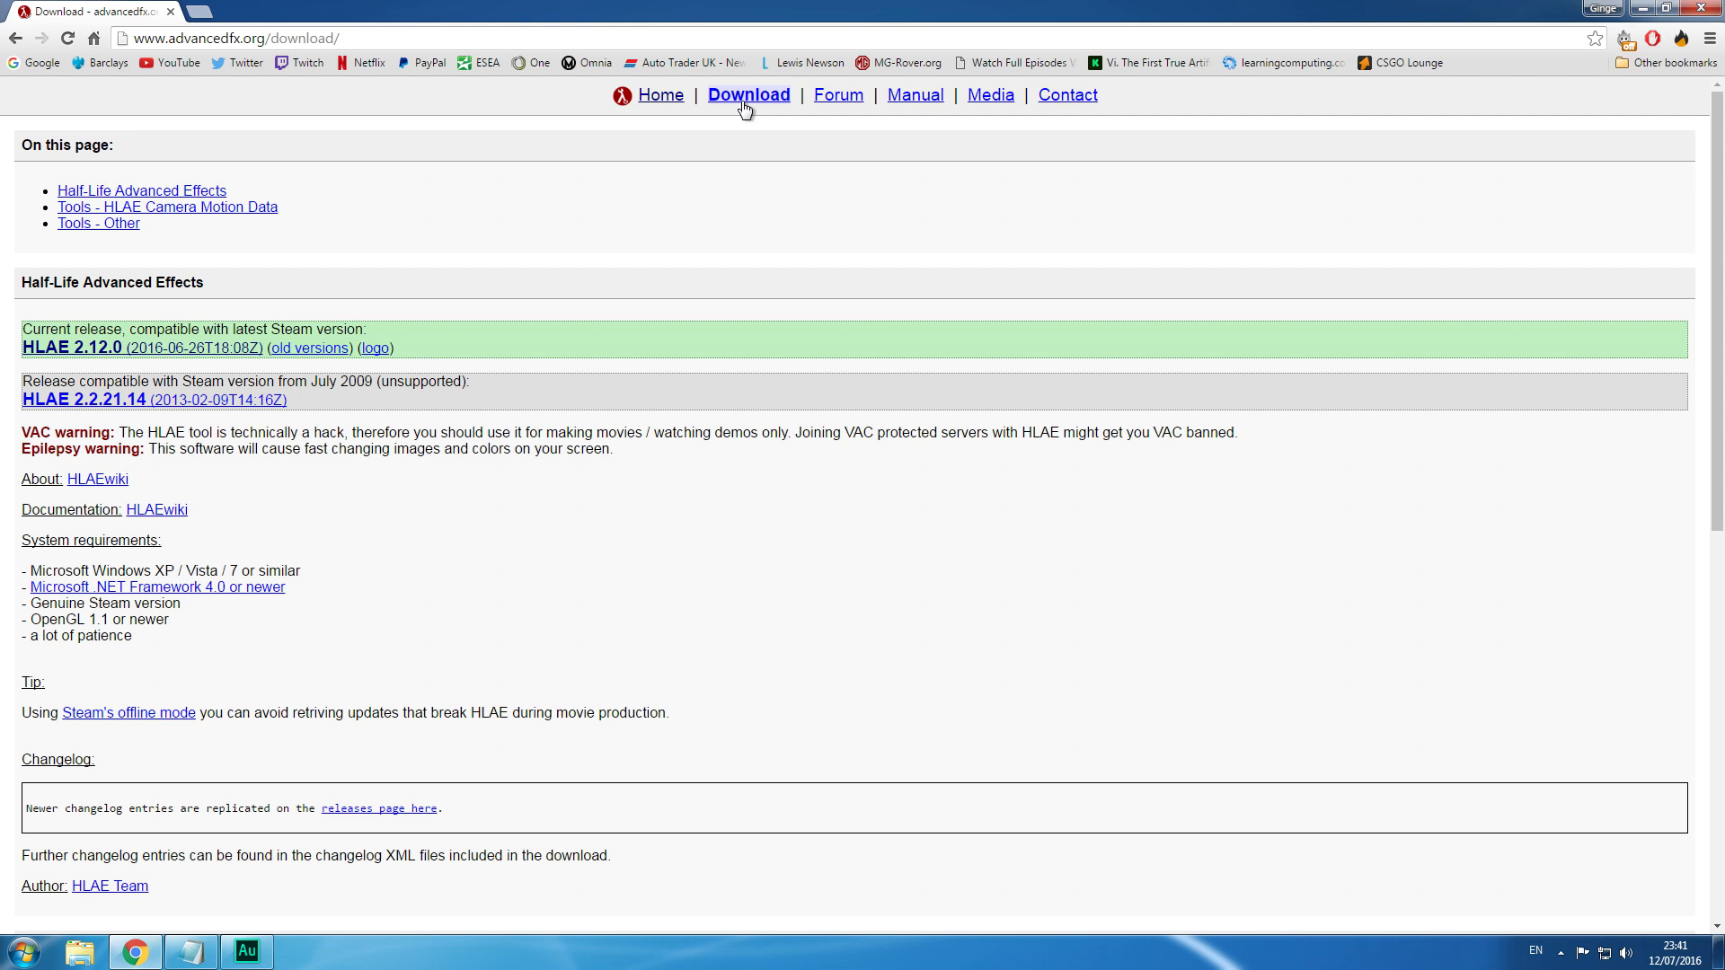
left_click(101, 352)
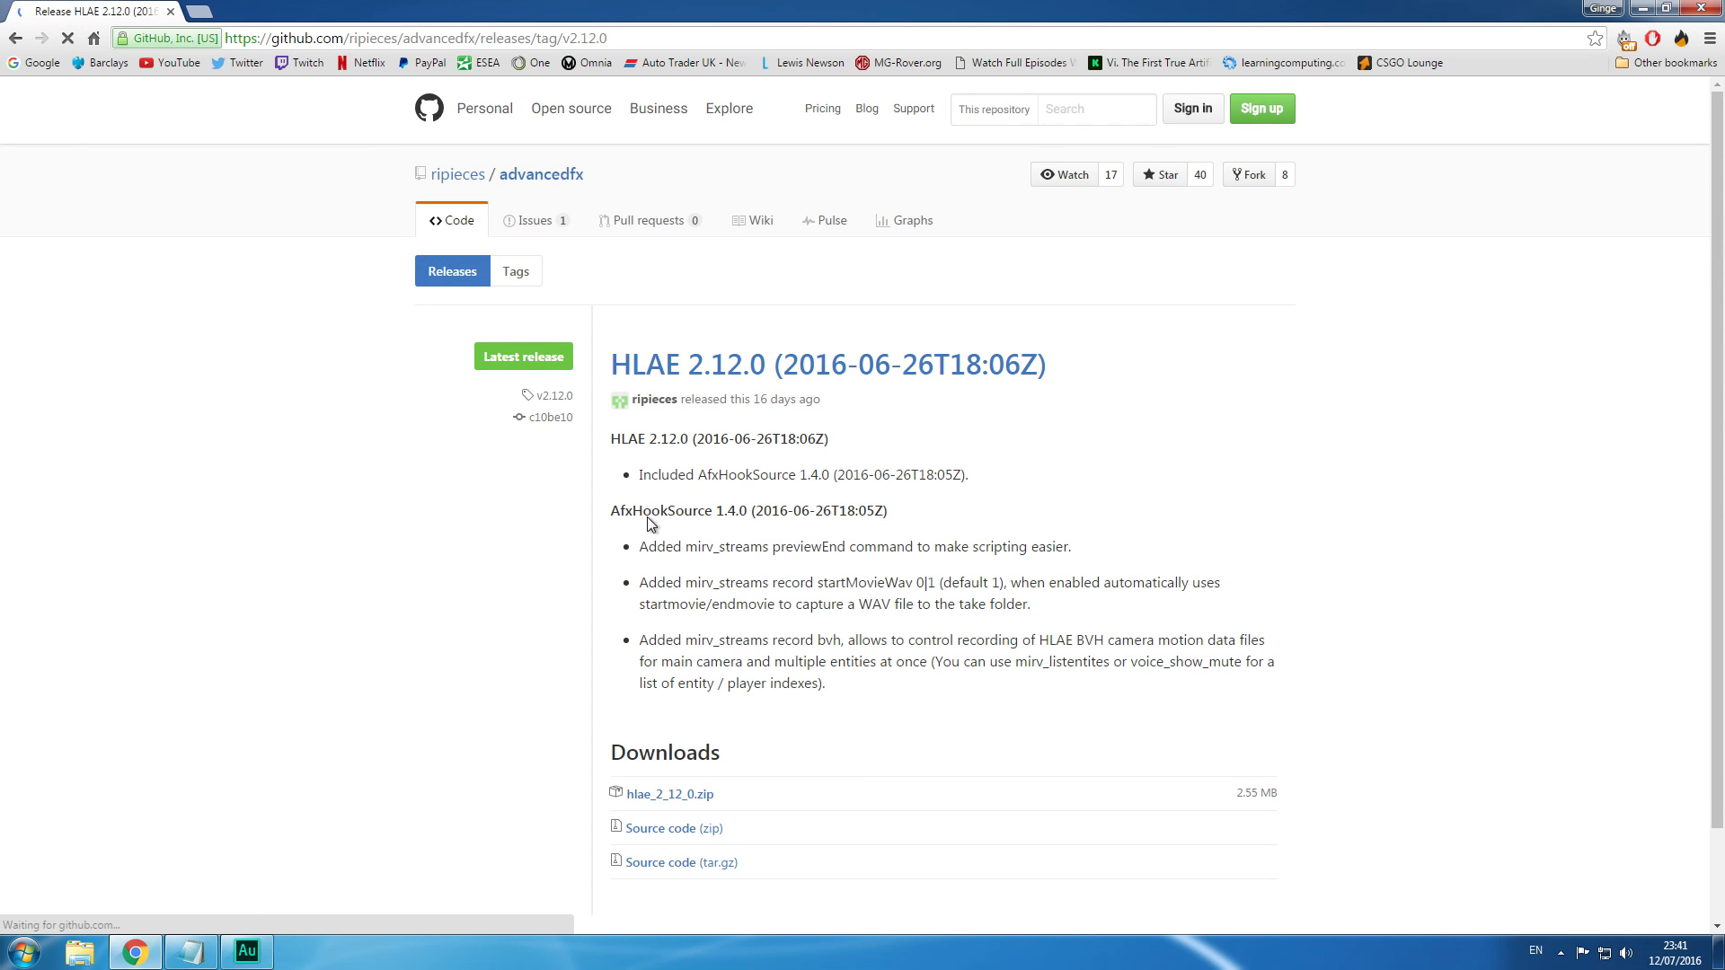
scroll(660, 530, "down", 2)
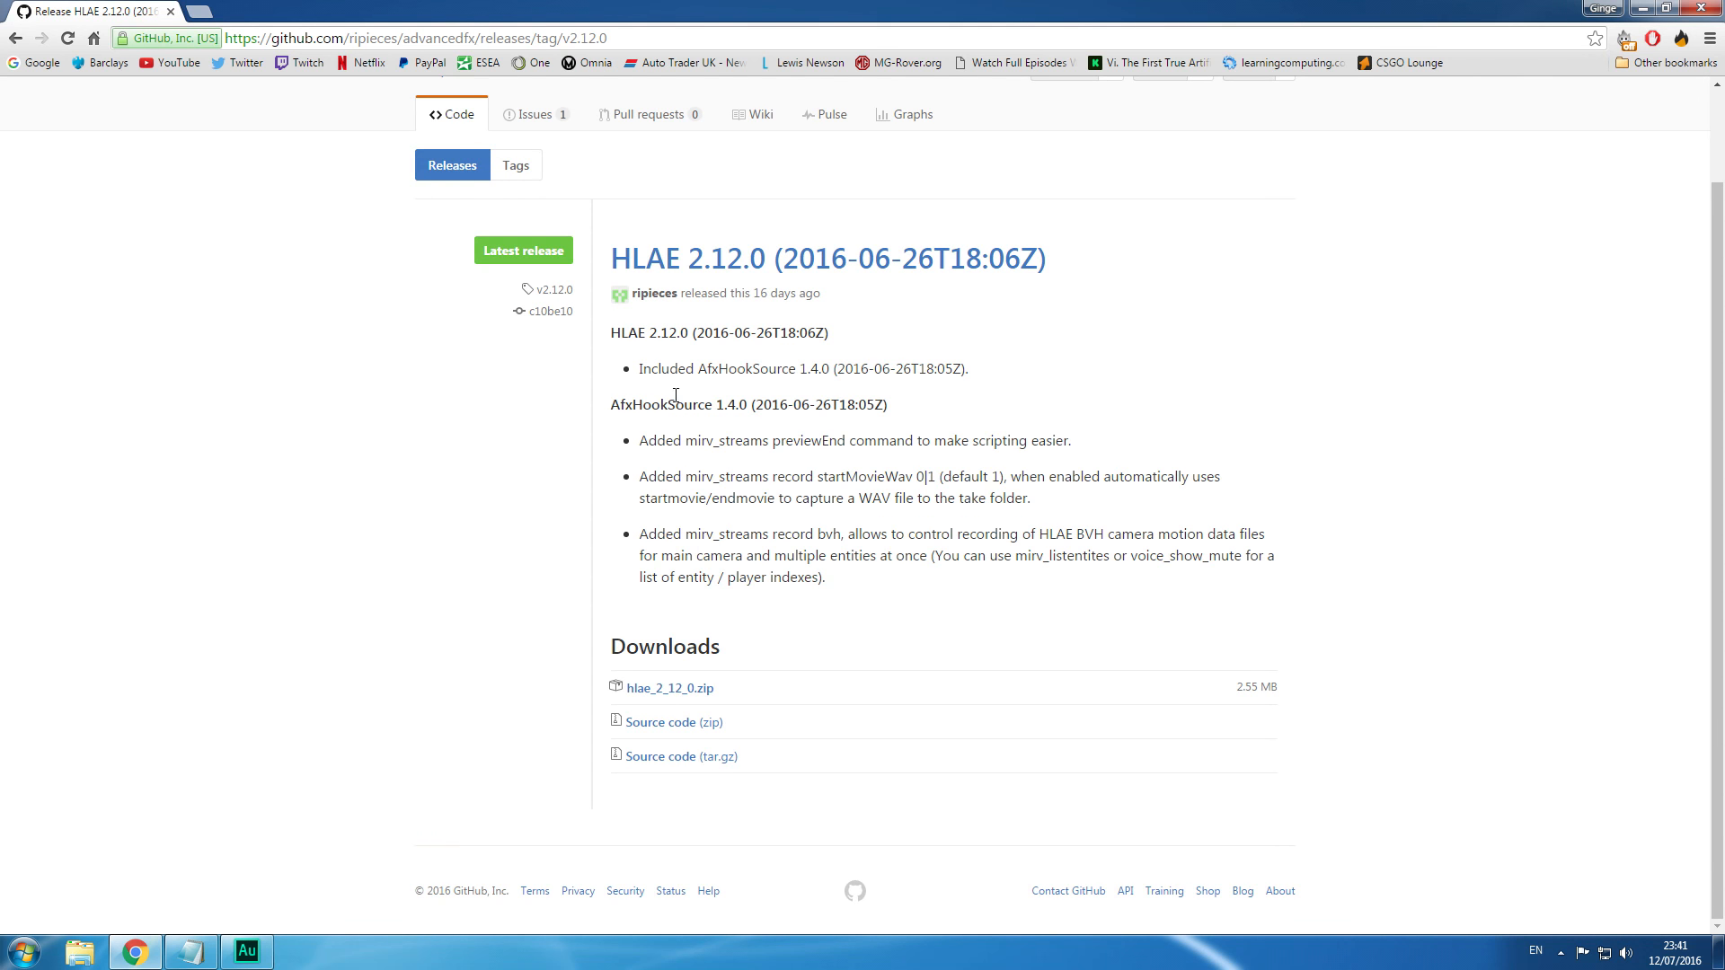
left_click(689, 699)
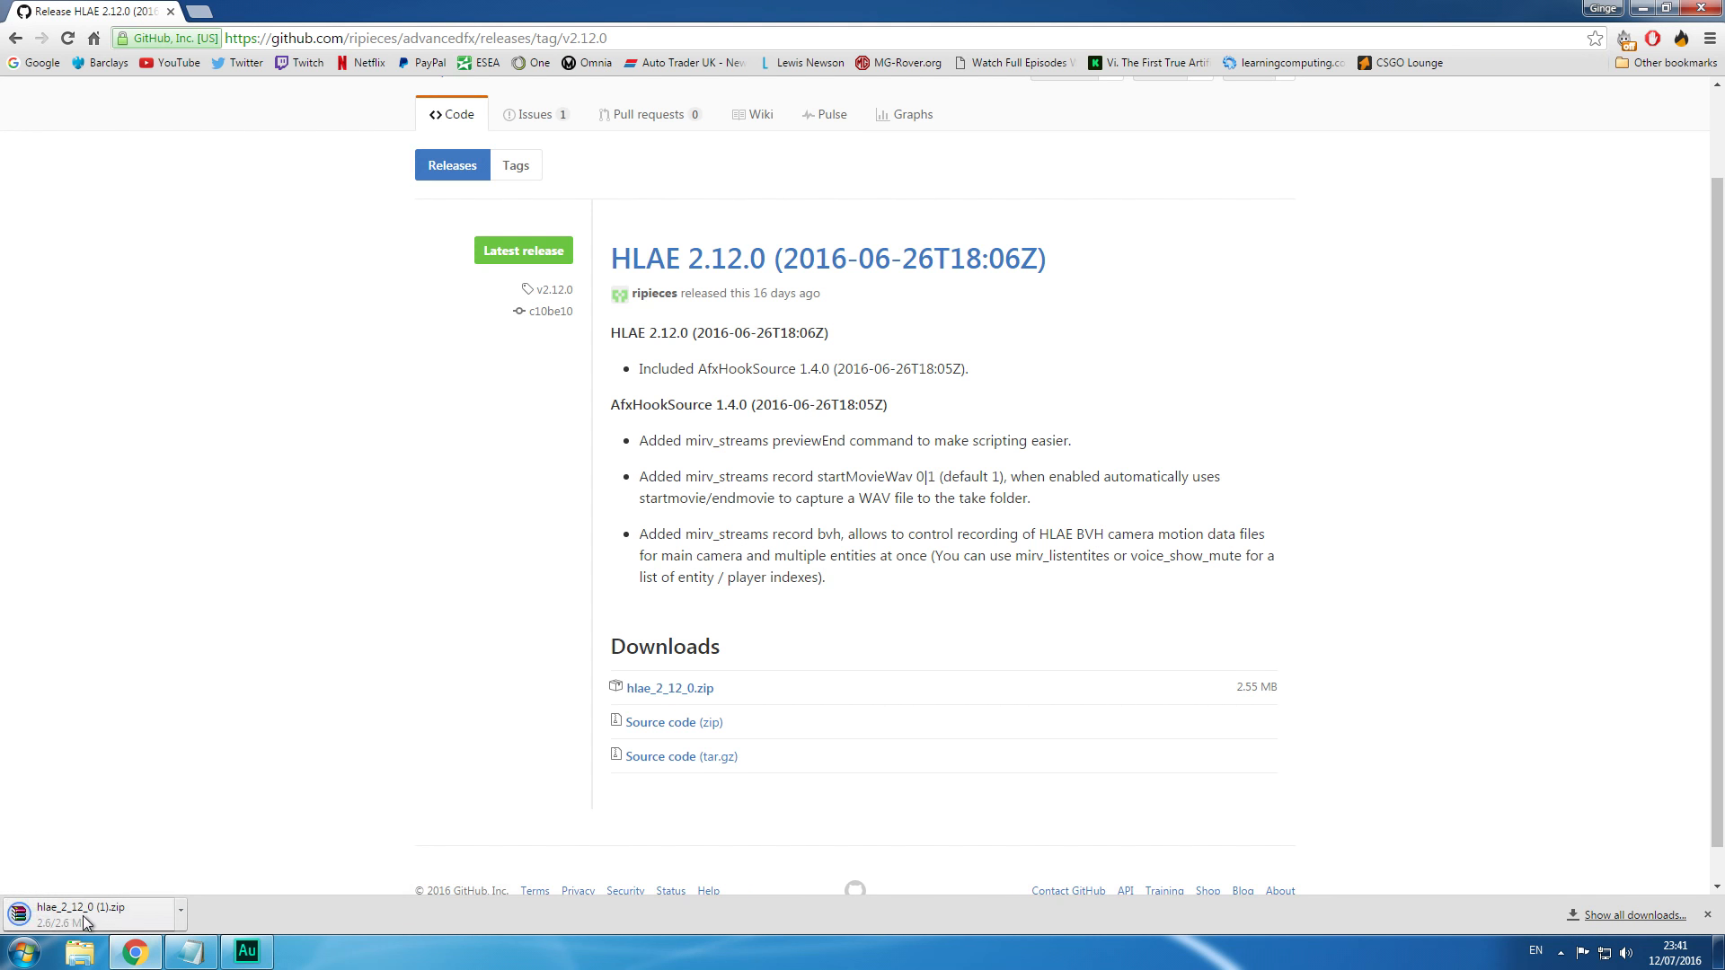
Open the downloaded HLAE archive in WinRAR and create a desktop folder named "hlae", dismissing the licence reminder.
left_click(115, 906)
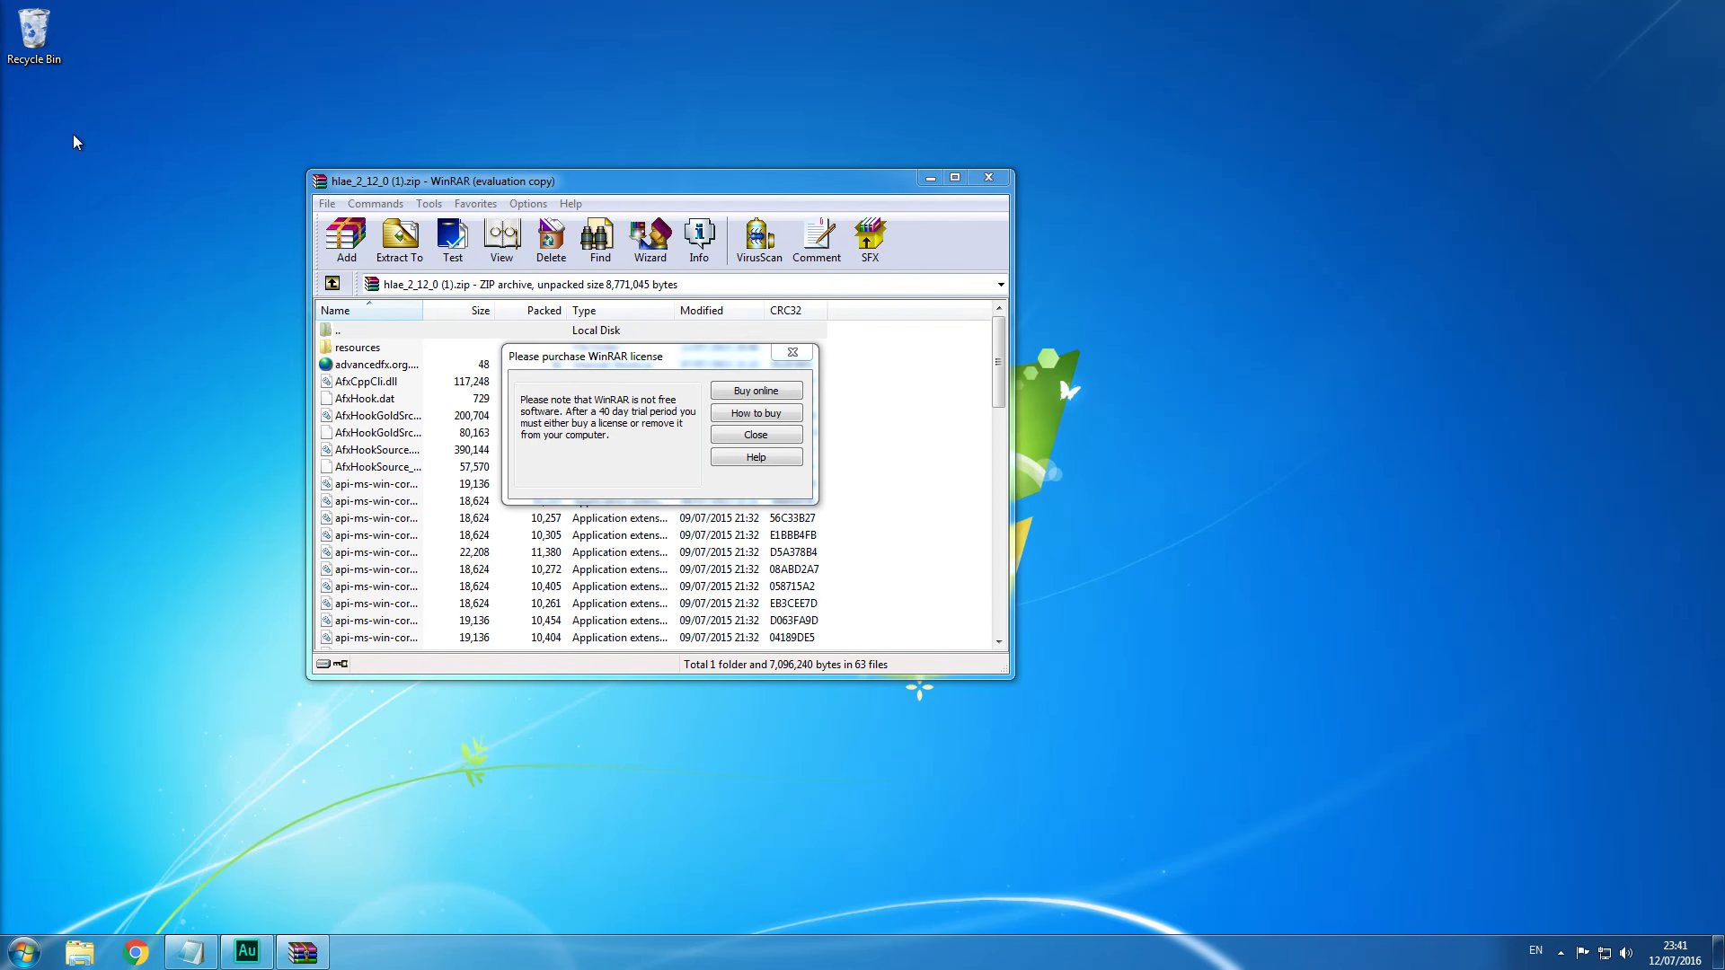
right_click(76, 136)
mouse_move(149, 316)
left_click(321, 313)
type("hlae")
key("Return")
left_click_drag(125, 147, 51, 138)
left_click(792, 353)
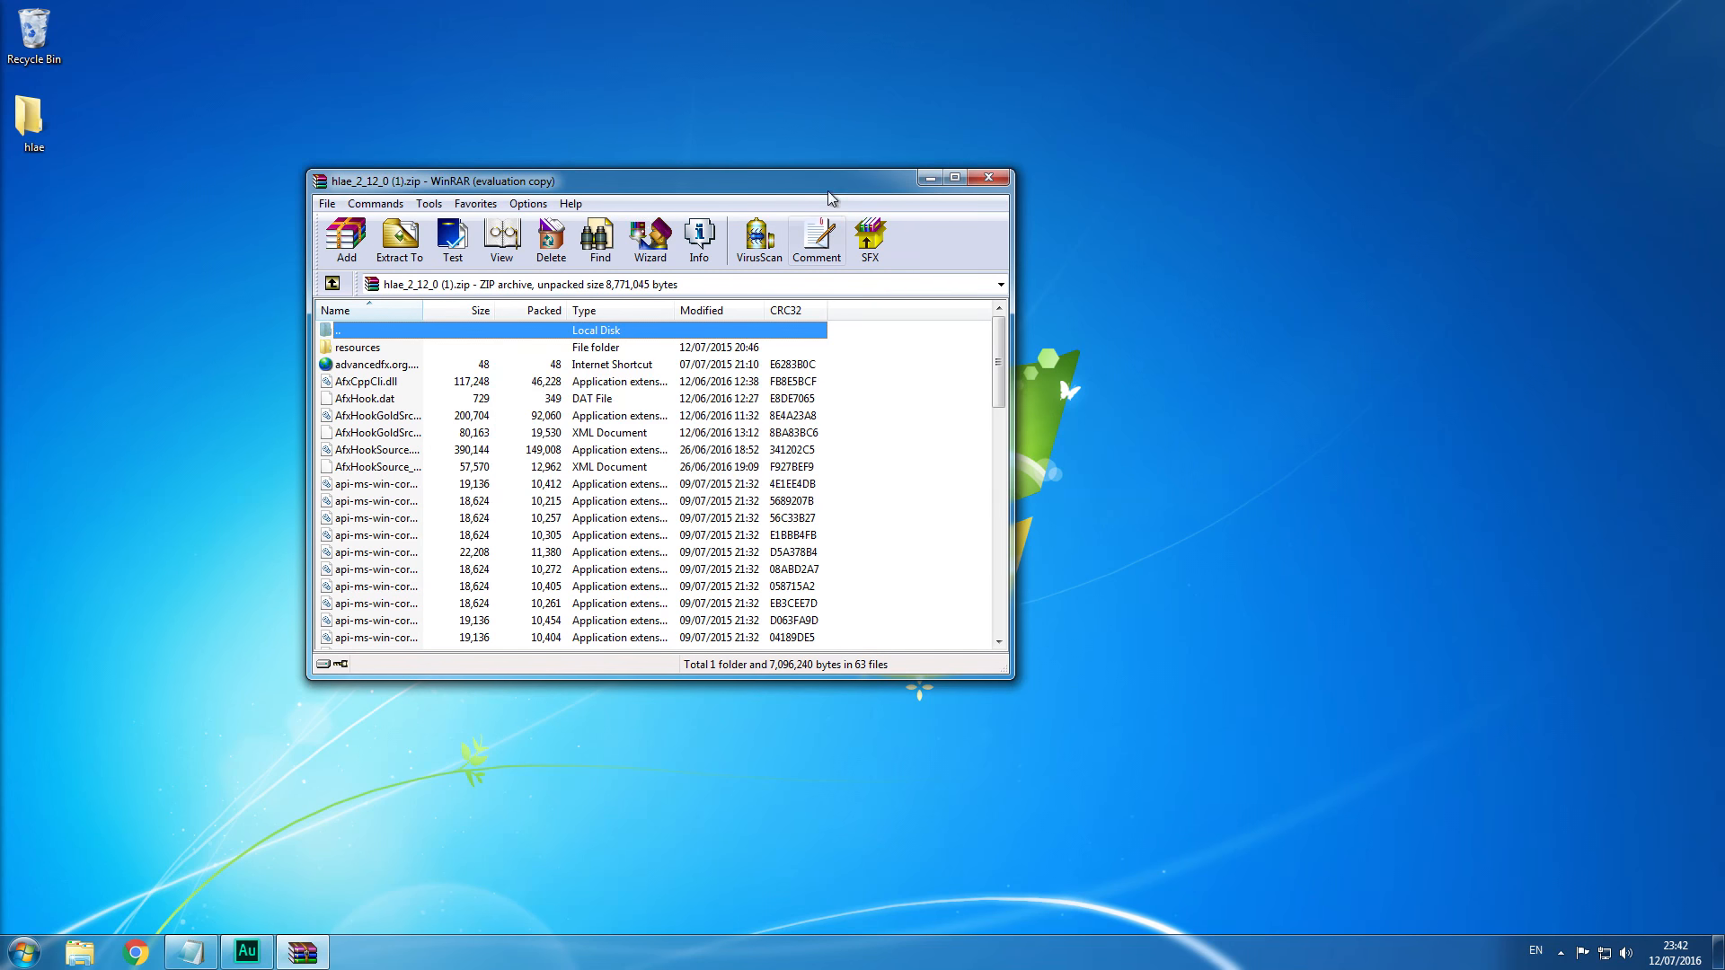
Extract all files of the HLAE archive into the desktop hlae folder and close the archive.
left_click_drag(834, 192, 1716, 191)
left_click_drag(1398, 186, 1174, 935)
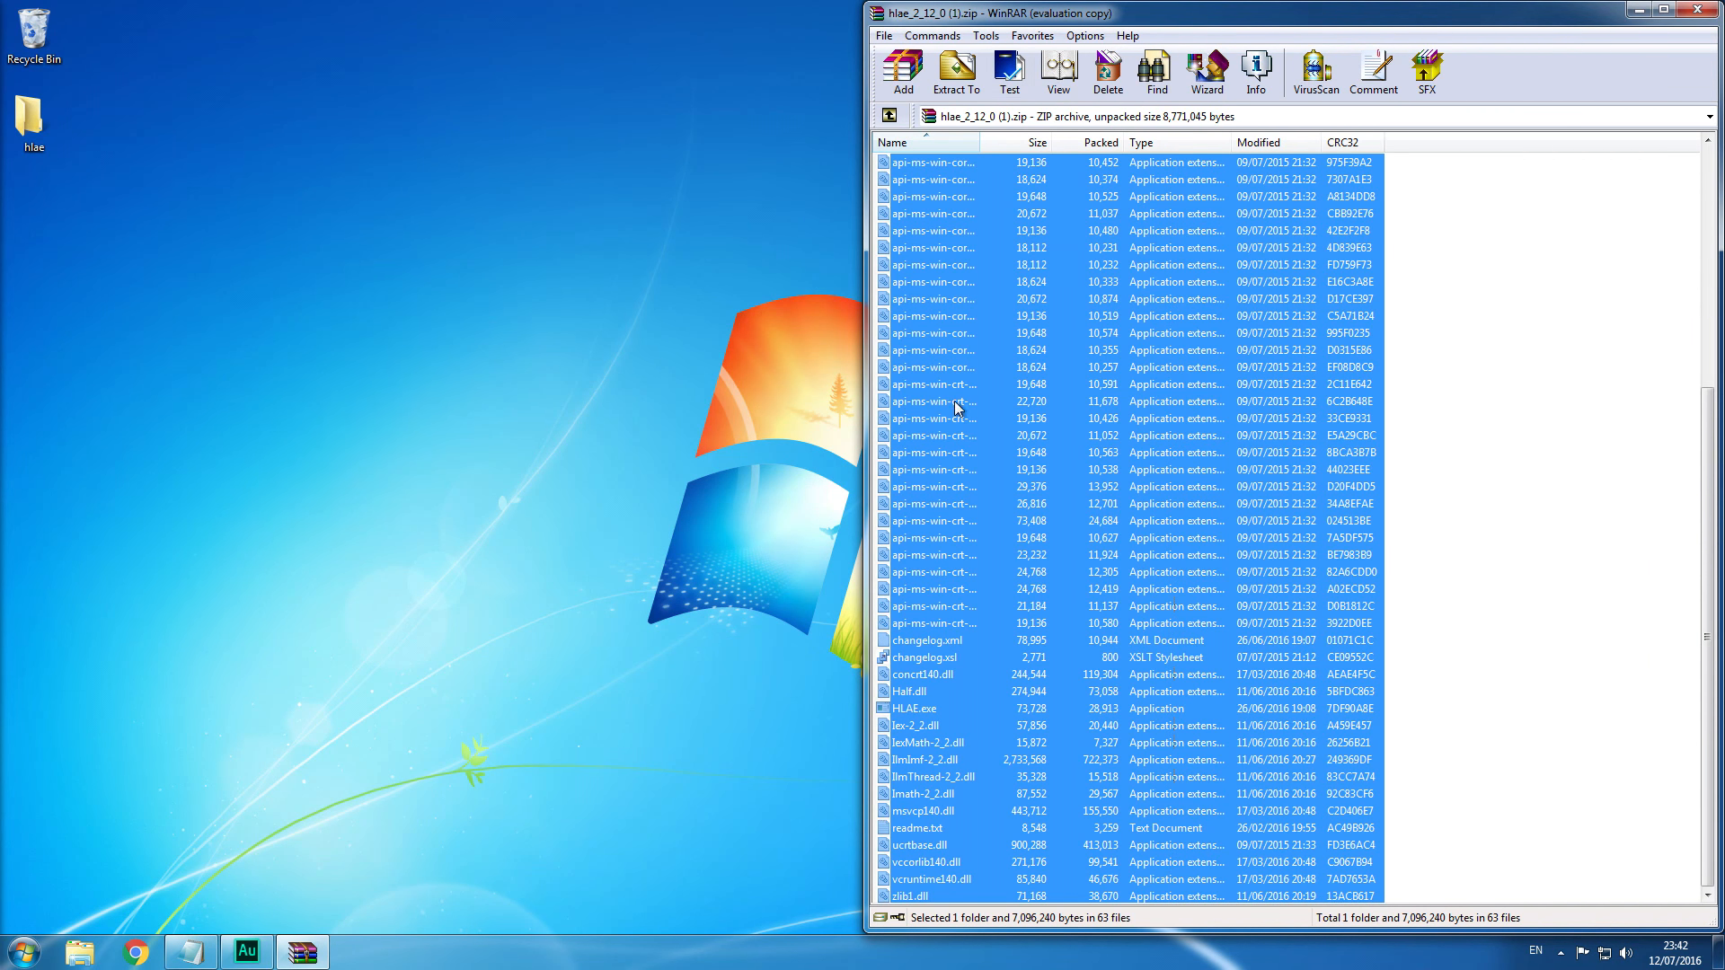
left_click_drag(101, 106, 43, 126)
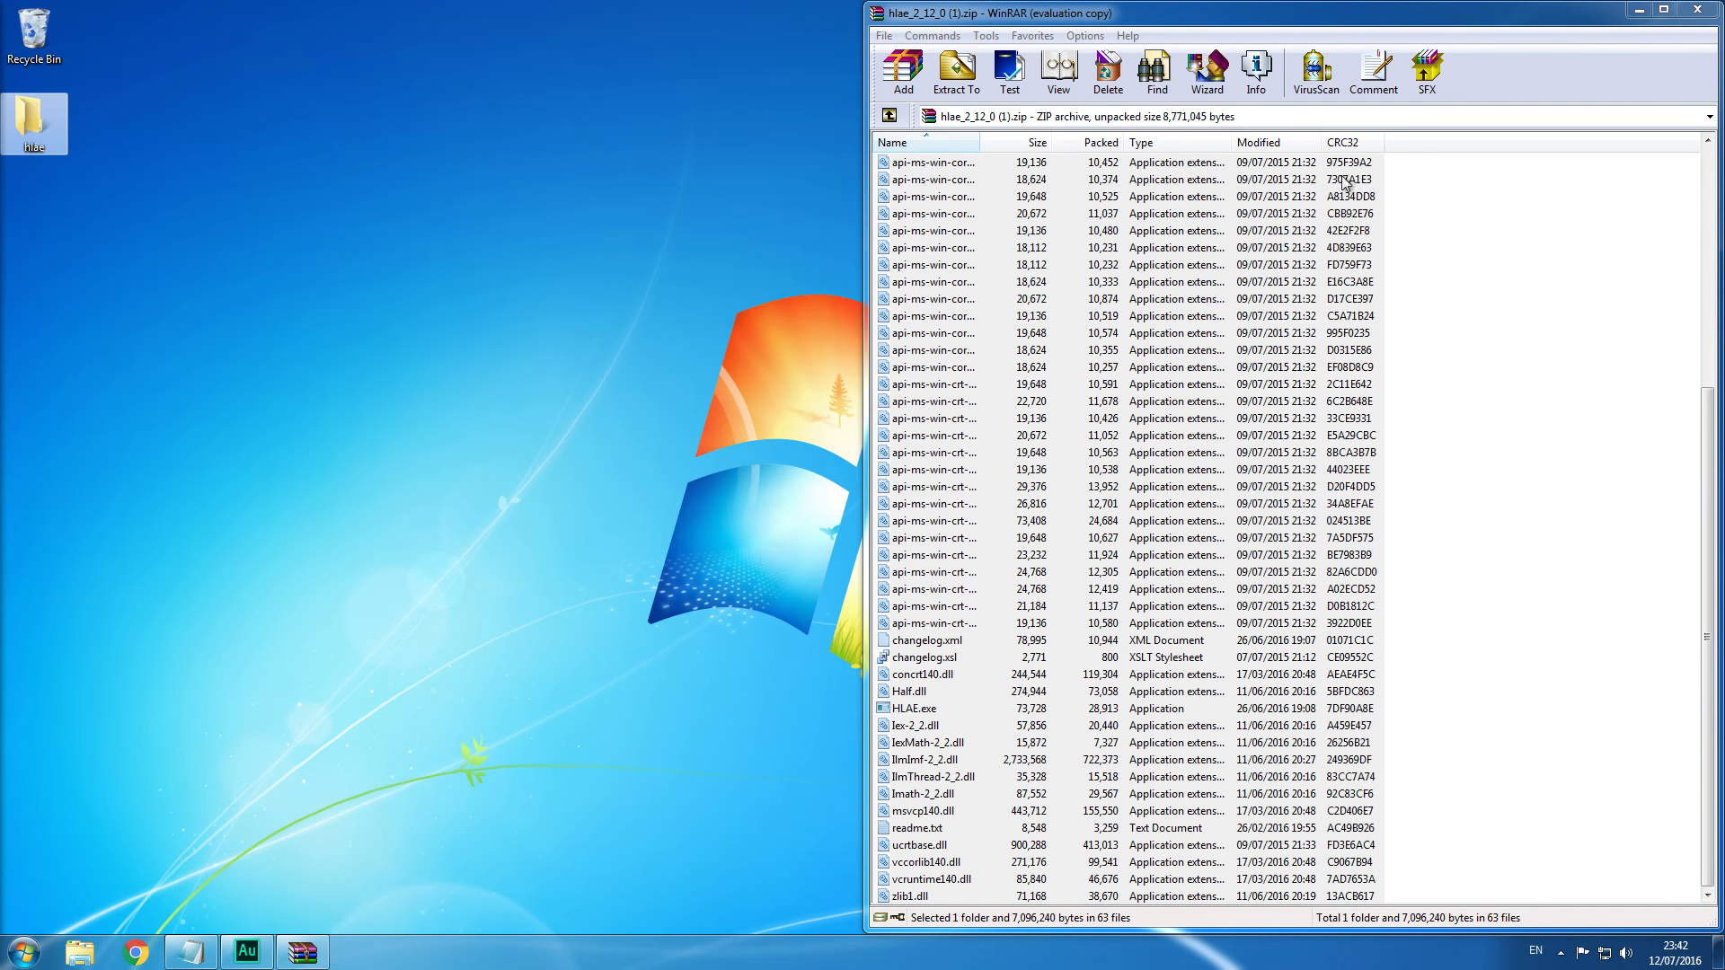
left_click(1698, 10)
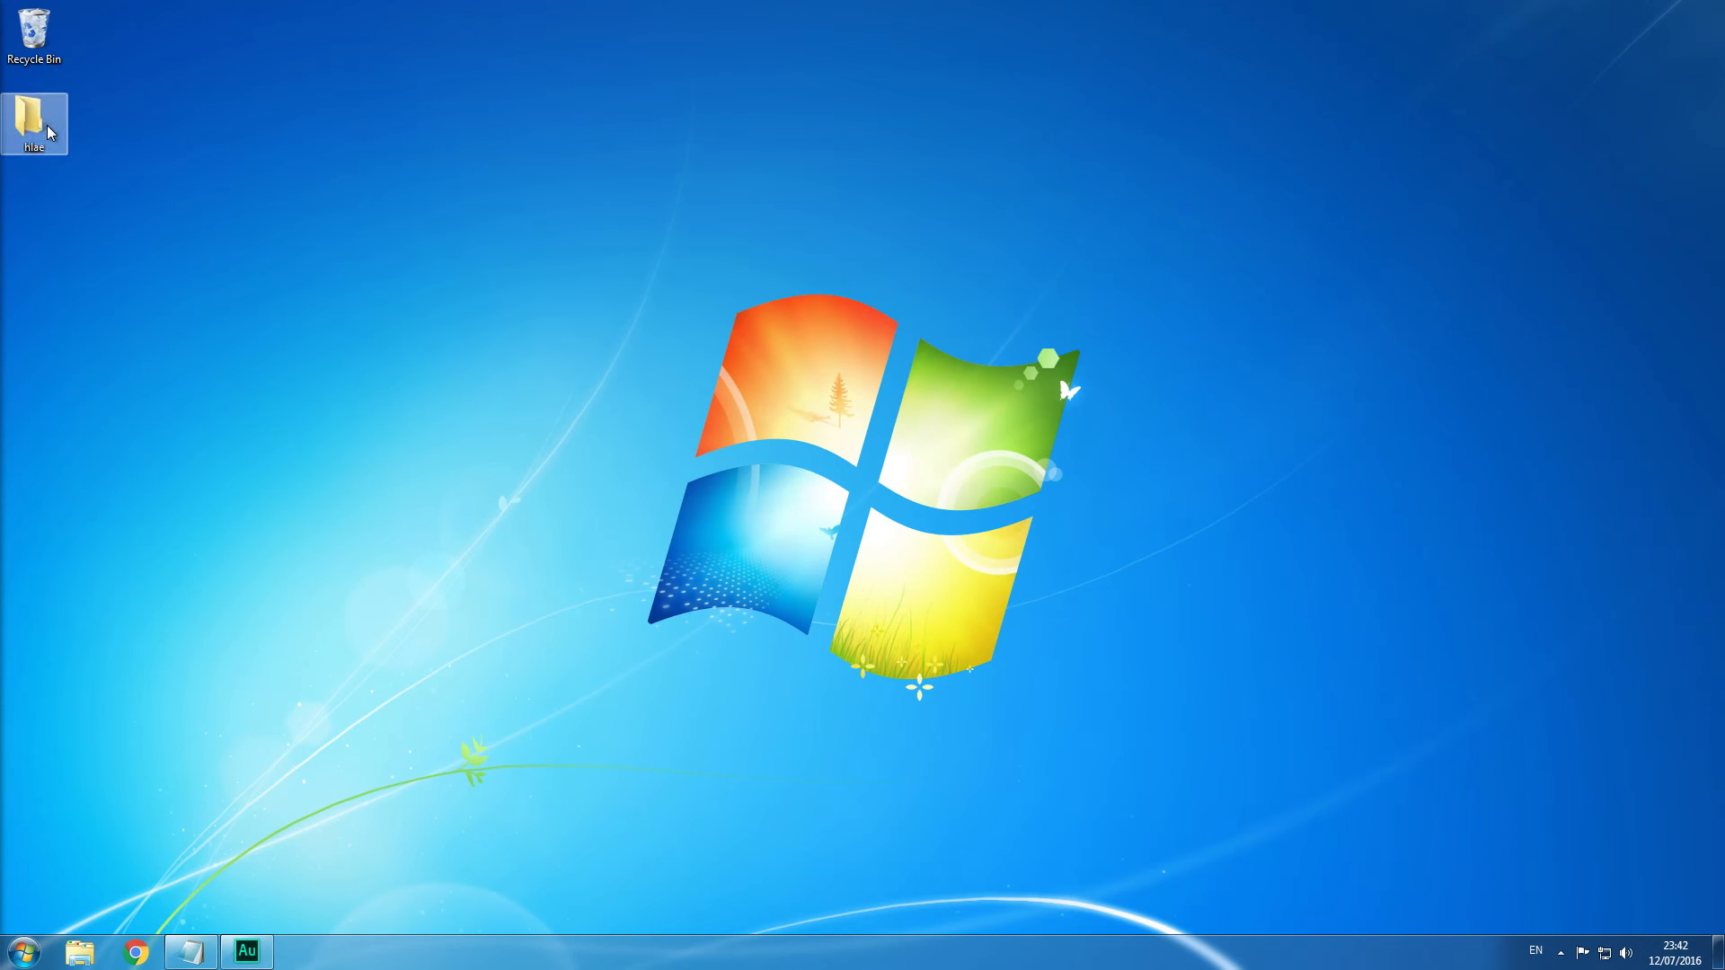
Run the HLAE application from the desktop hlae folder.
double_click(47, 131)
scroll(703, 463, "down", 10)
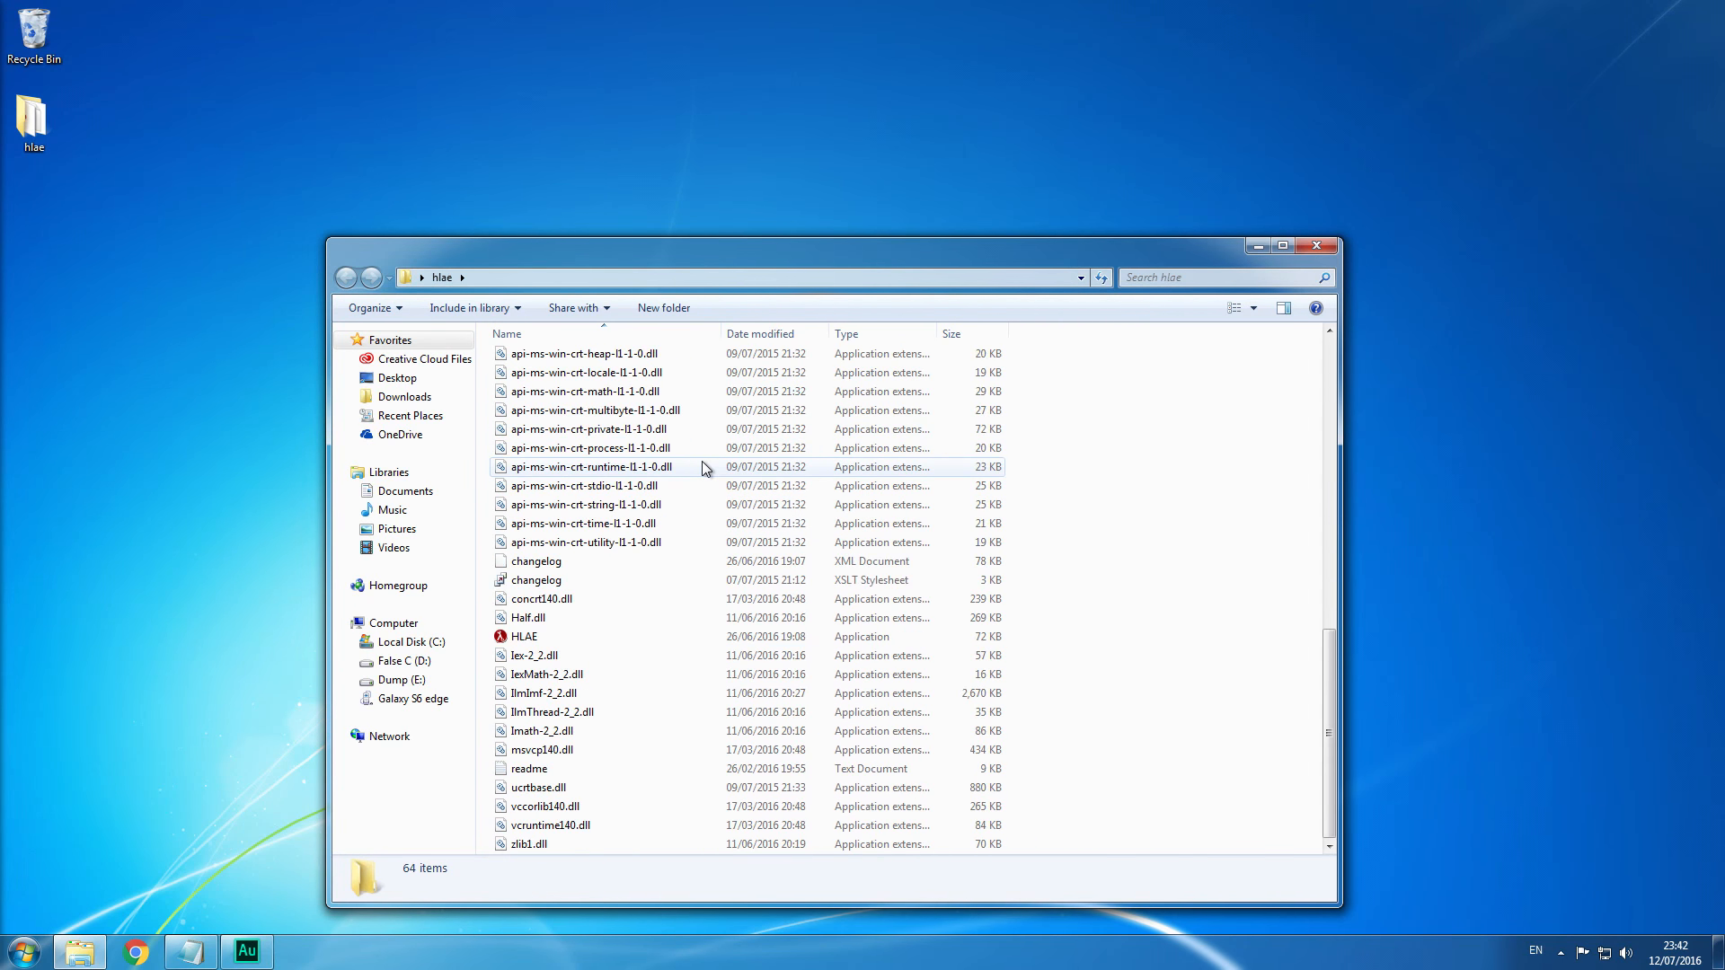
scroll(719, 458, "up", 8)
scroll(730, 454, "up", 6)
scroll(701, 494, "down", 12)
double_click(586, 638)
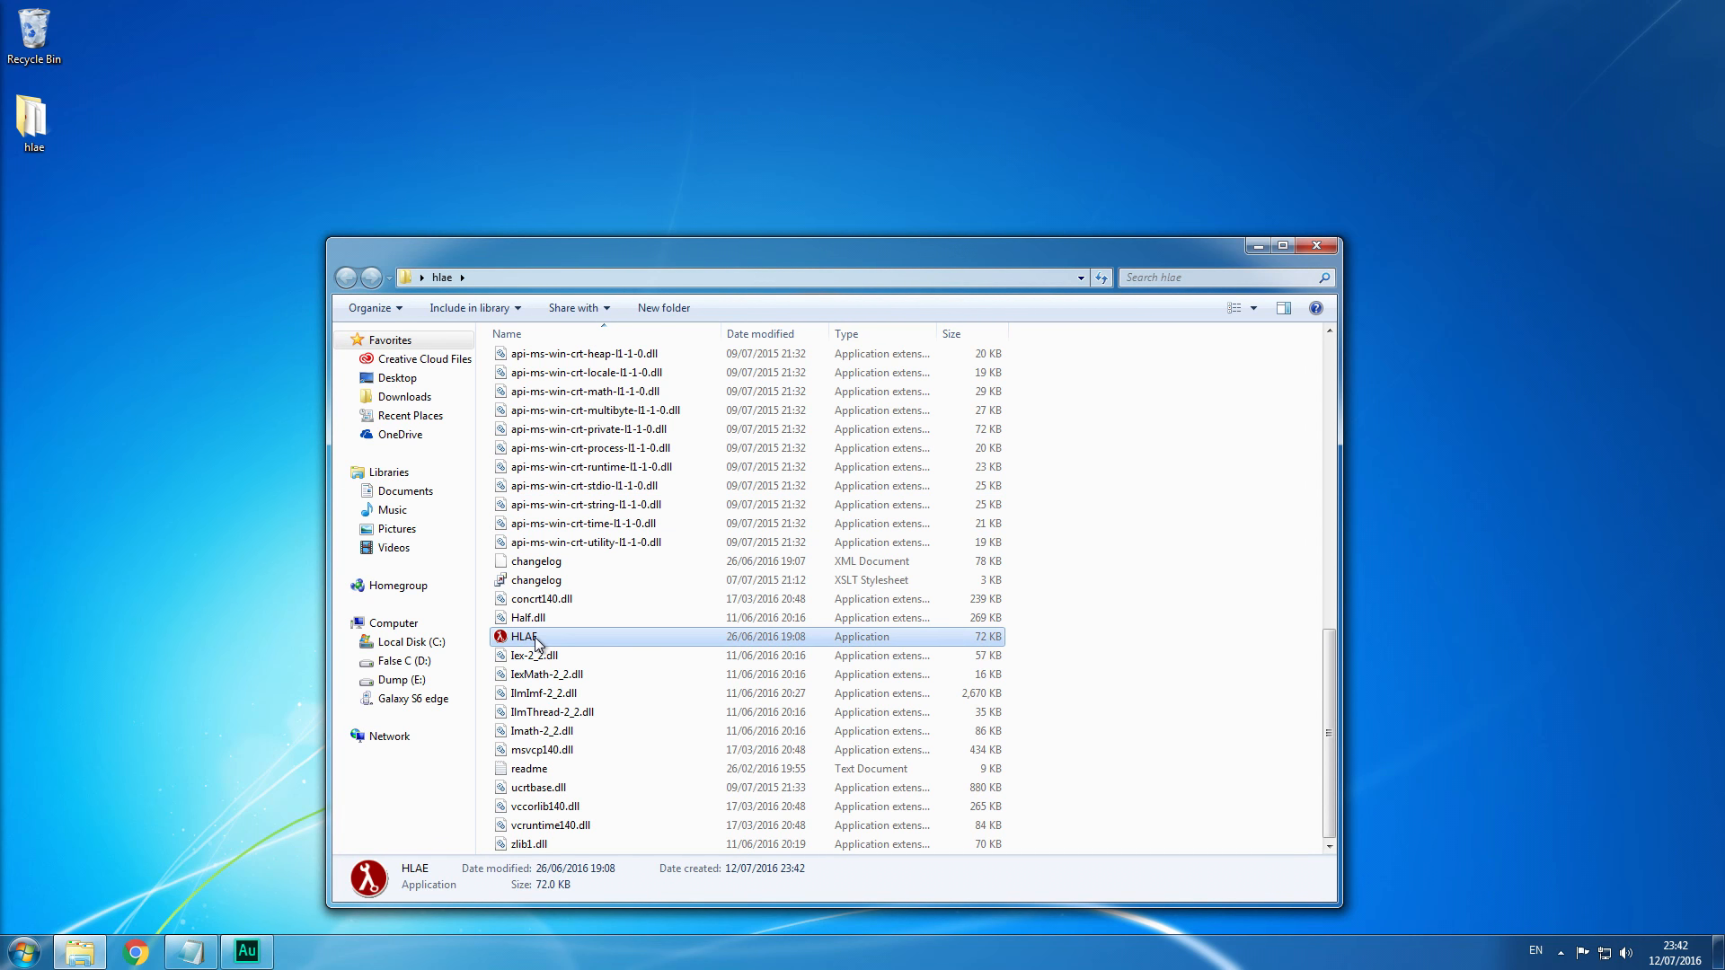
left_click(935, 489)
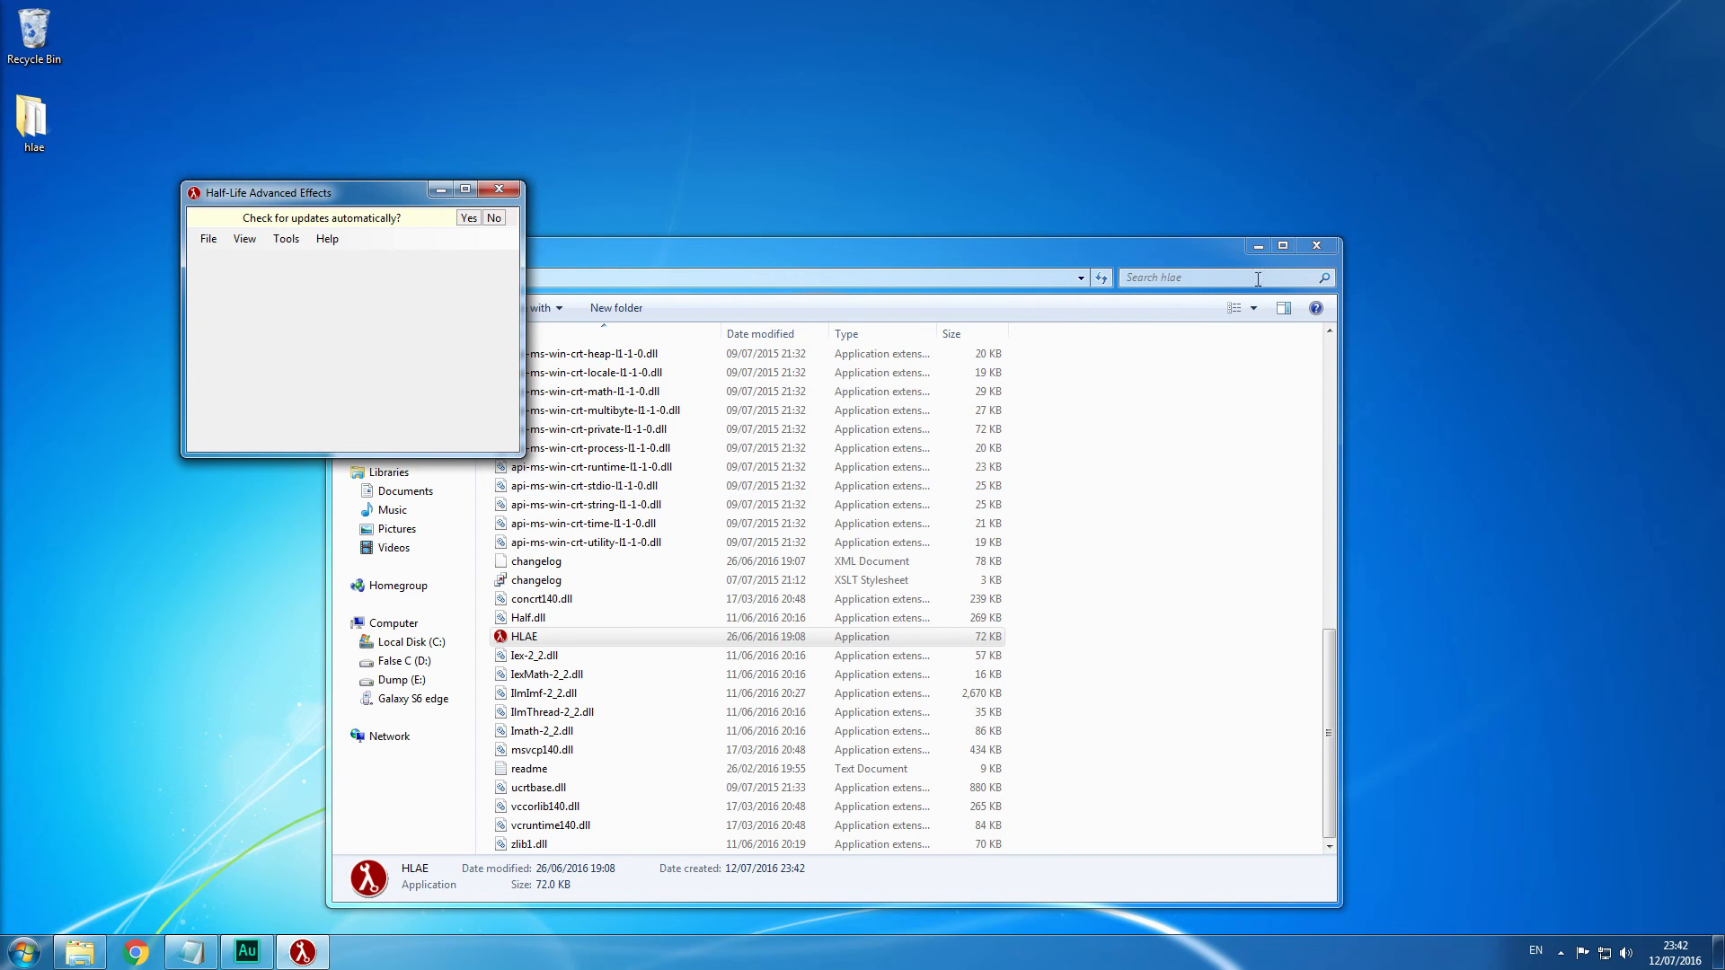
Close the hlae folder window and allow Half-Life Advanced Effects to check for updates automatically.
left_click(1316, 246)
left_click(467, 221)
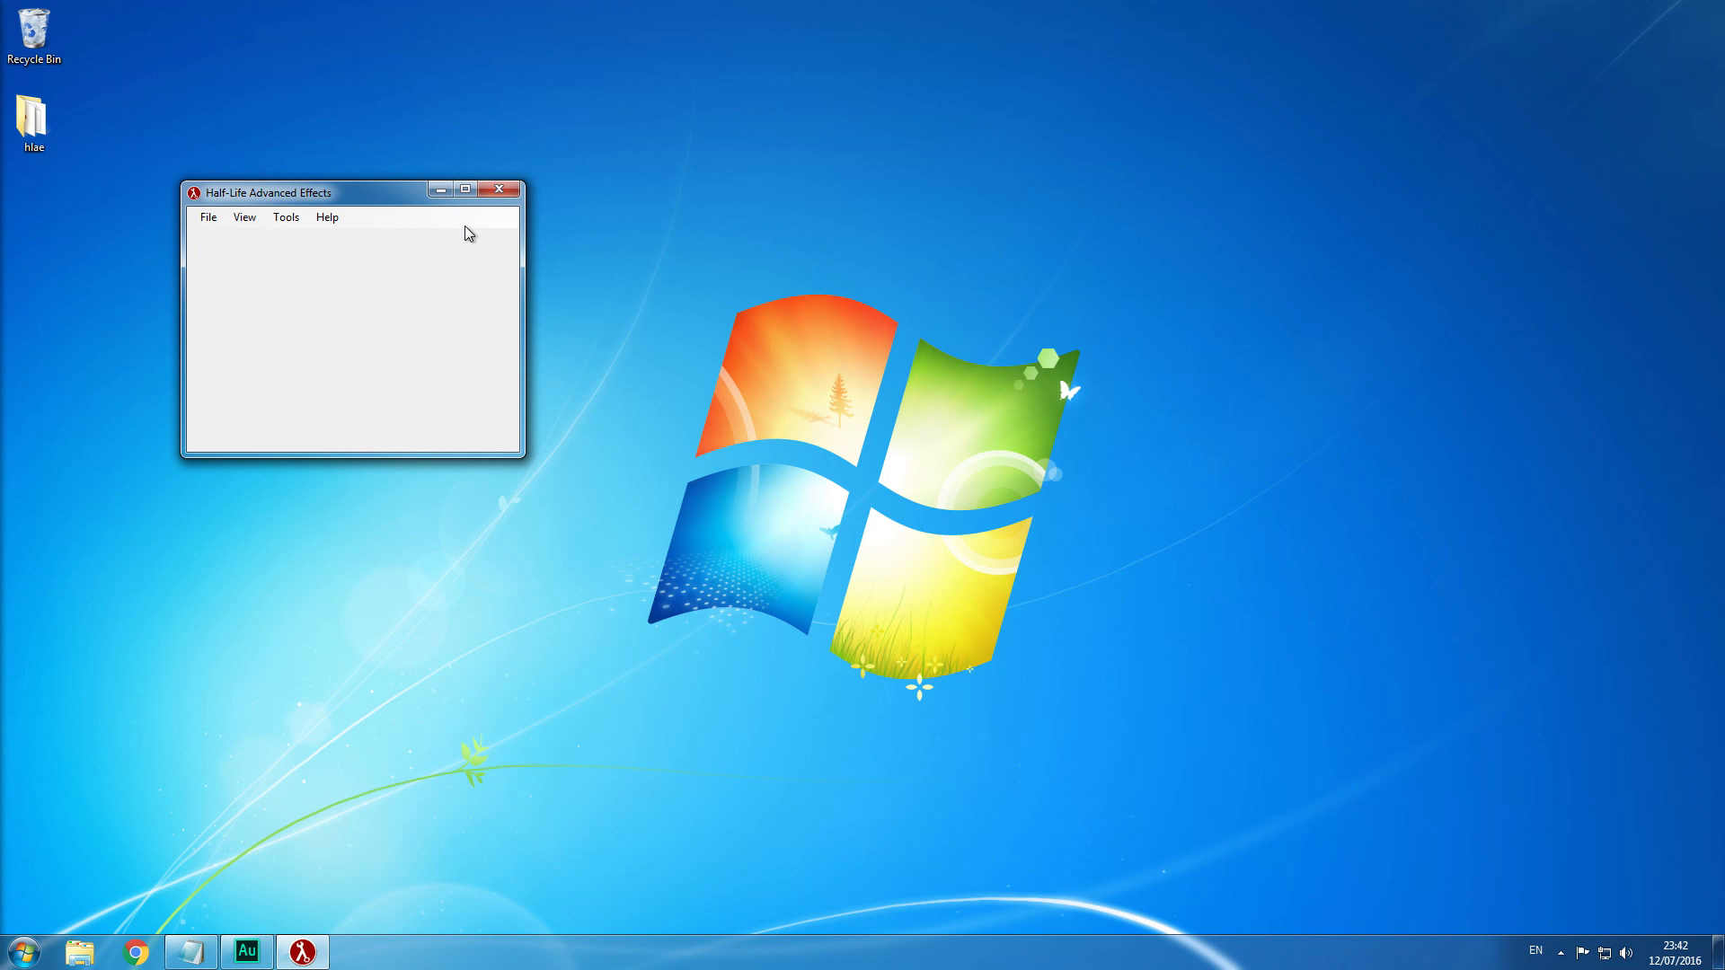
left_click_drag(389, 193, 904, 209)
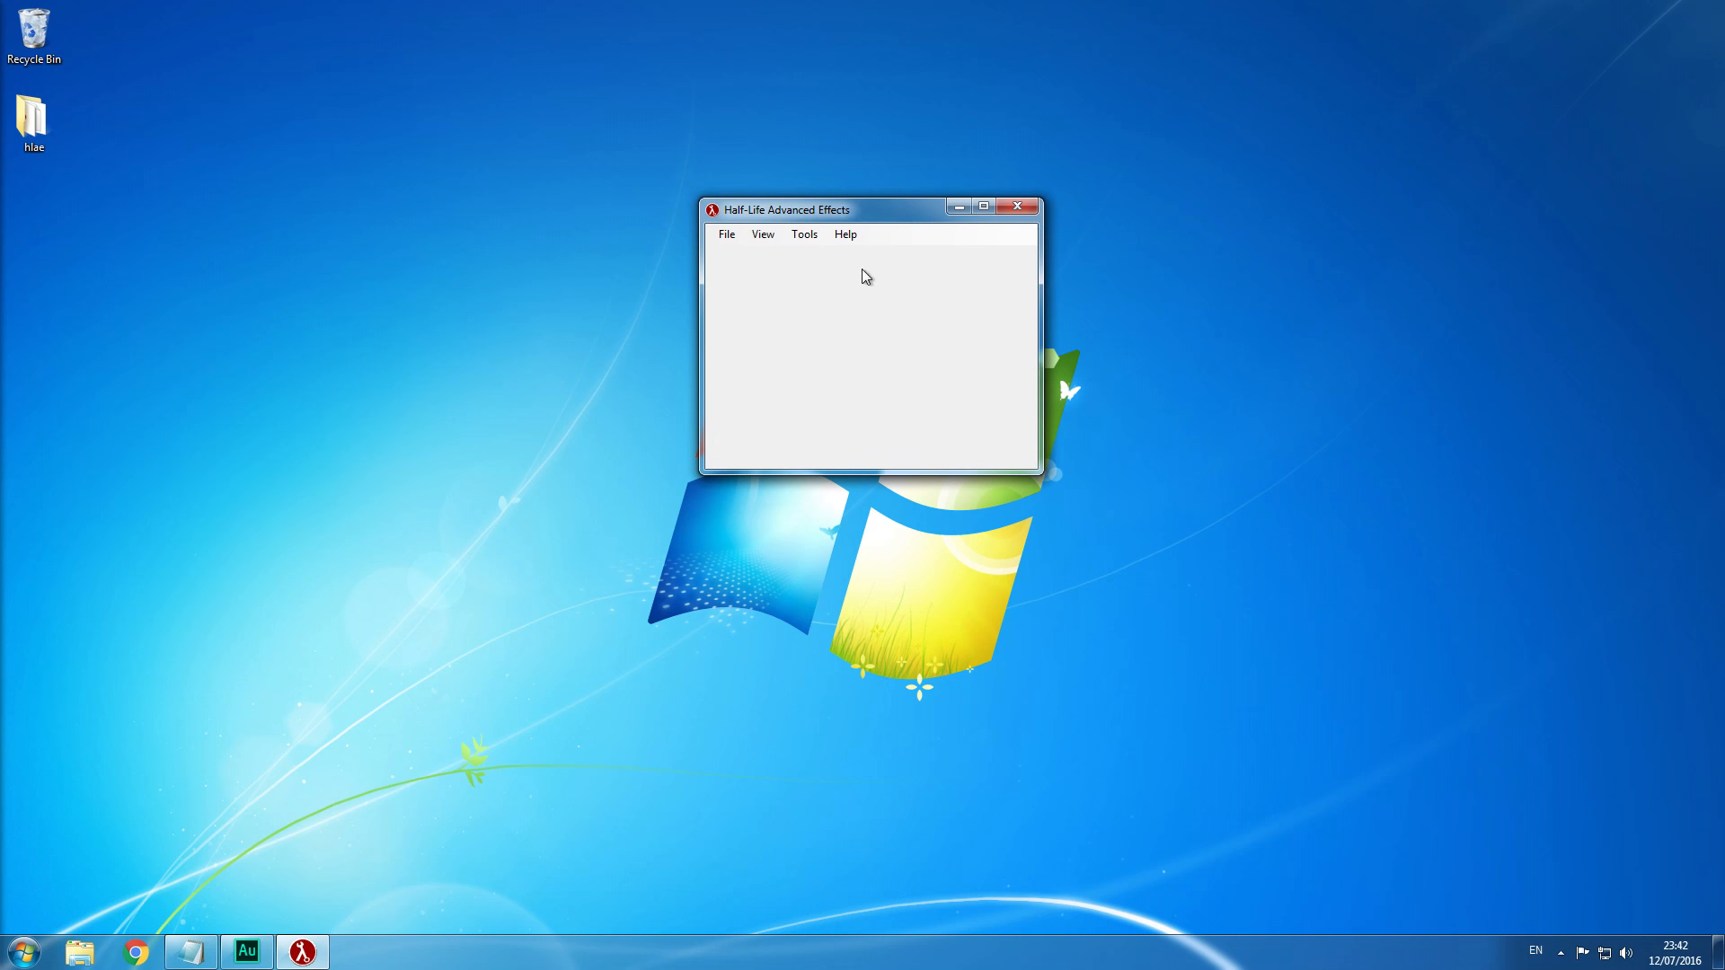
Open the Launch CS:GO settings and set the game executable to csgo in steamapps\common\Counter-Strike Global Offensive.
left_click(735, 236)
left_click(745, 255)
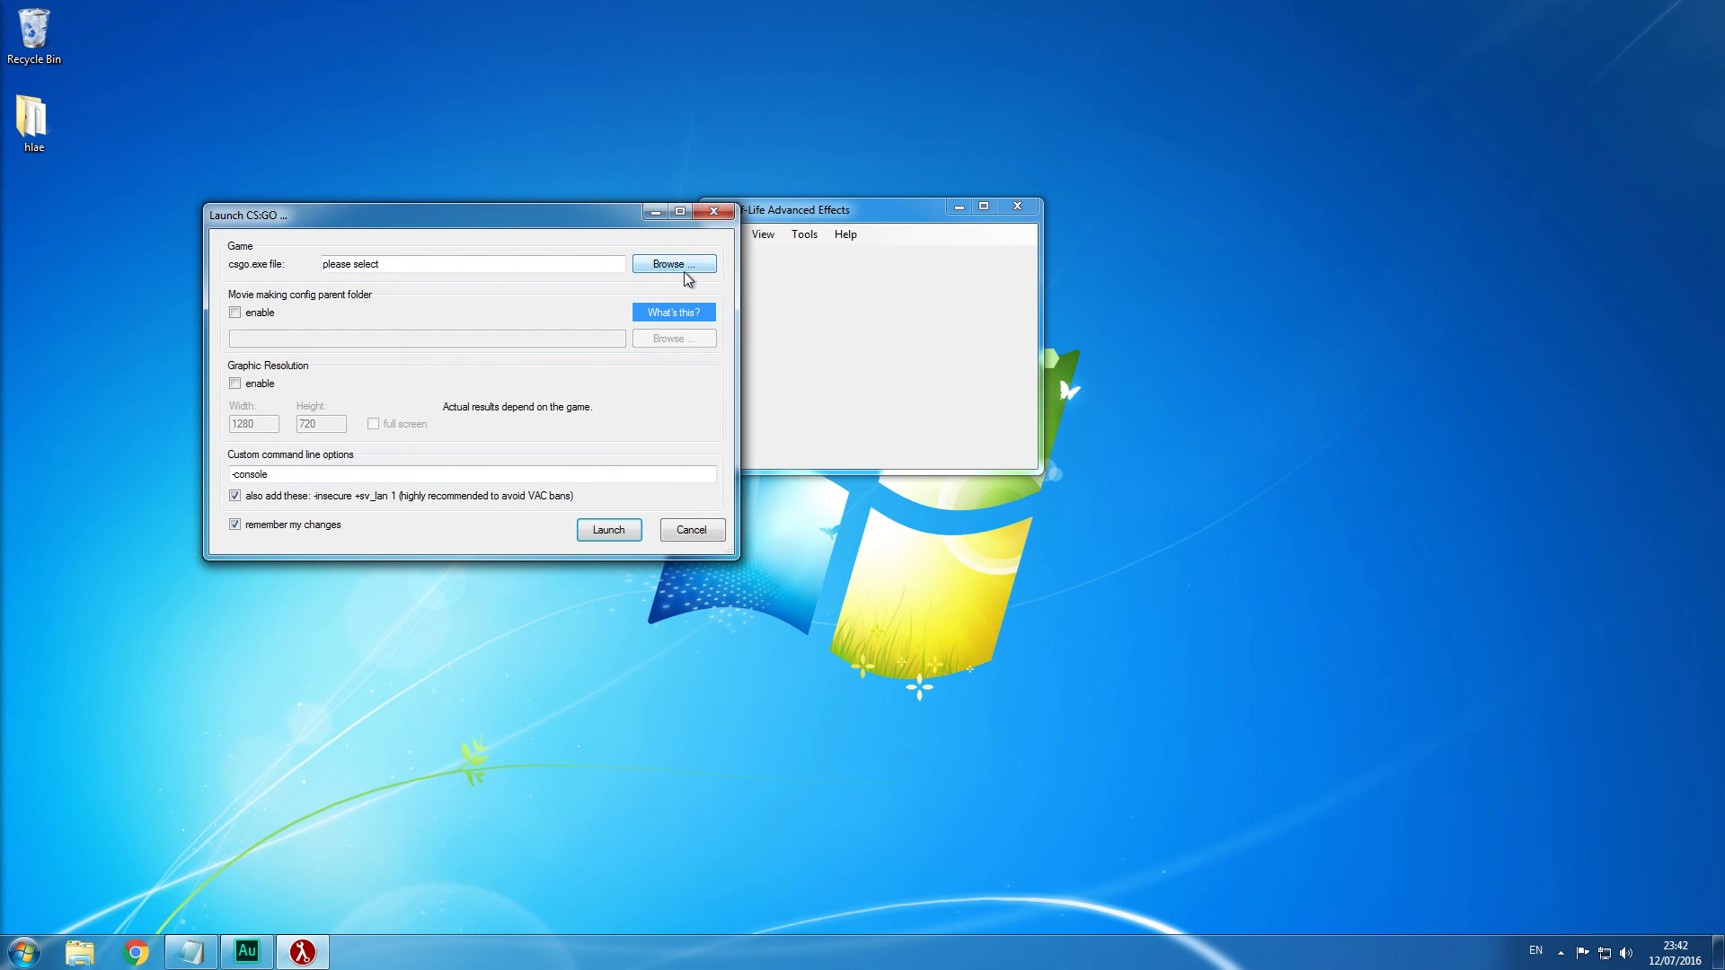
left_click_drag(418, 224, 708, 366)
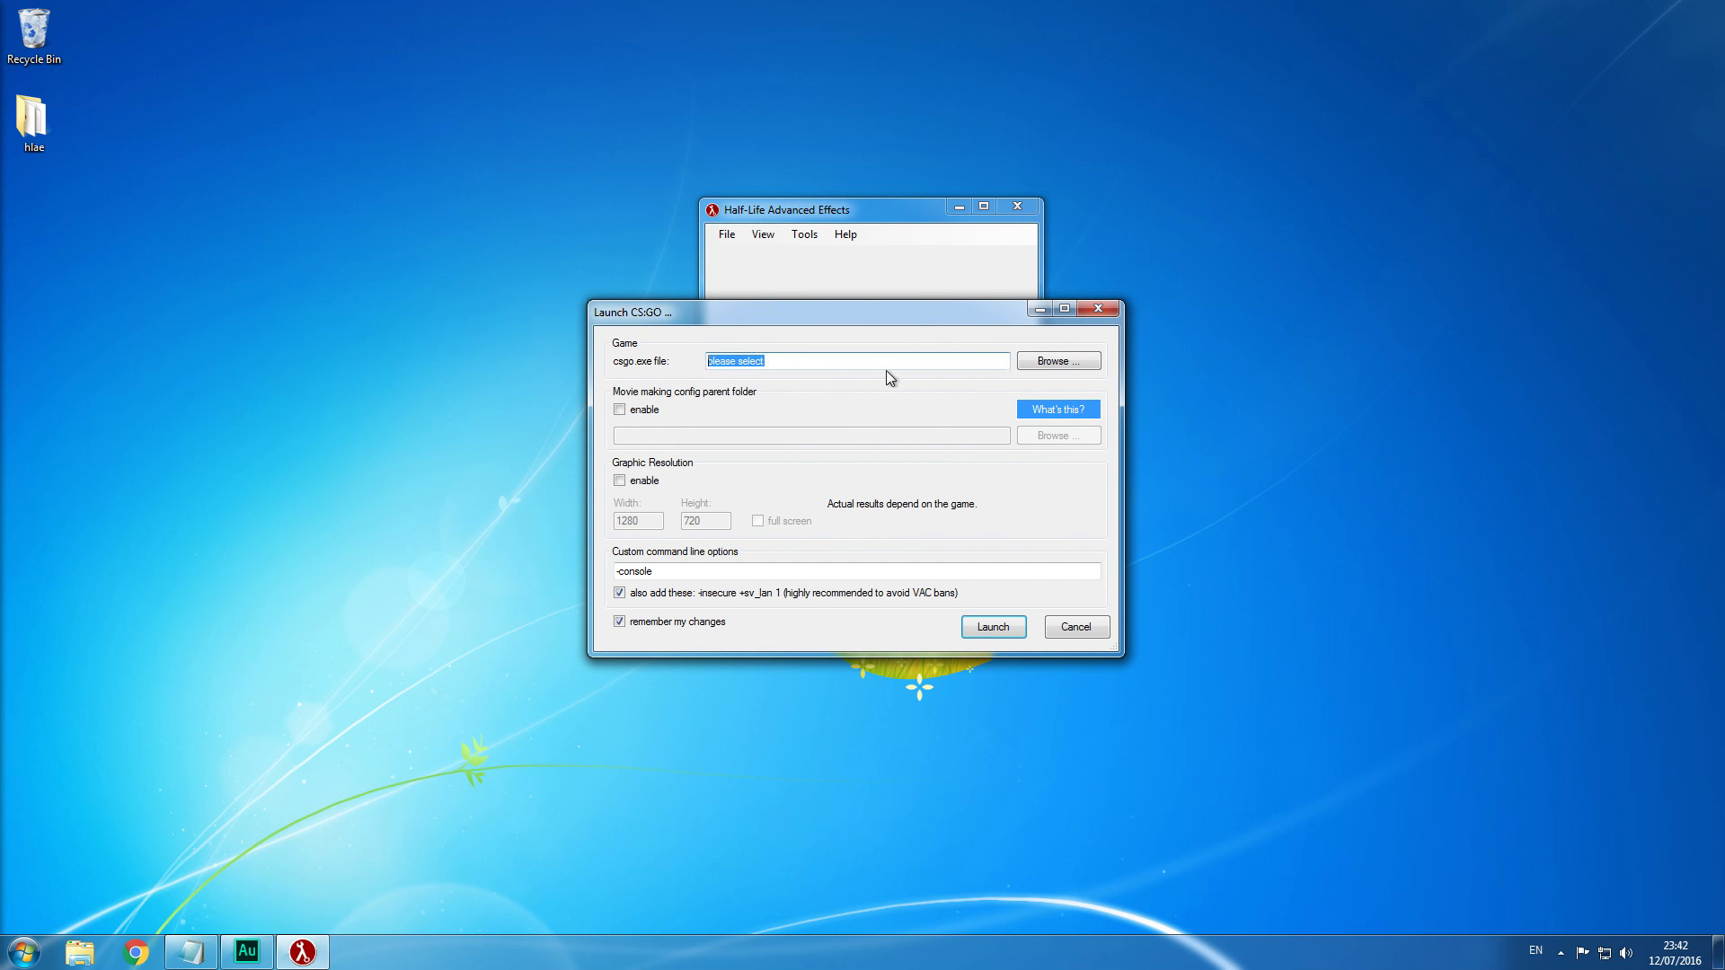
left_click(1039, 362)
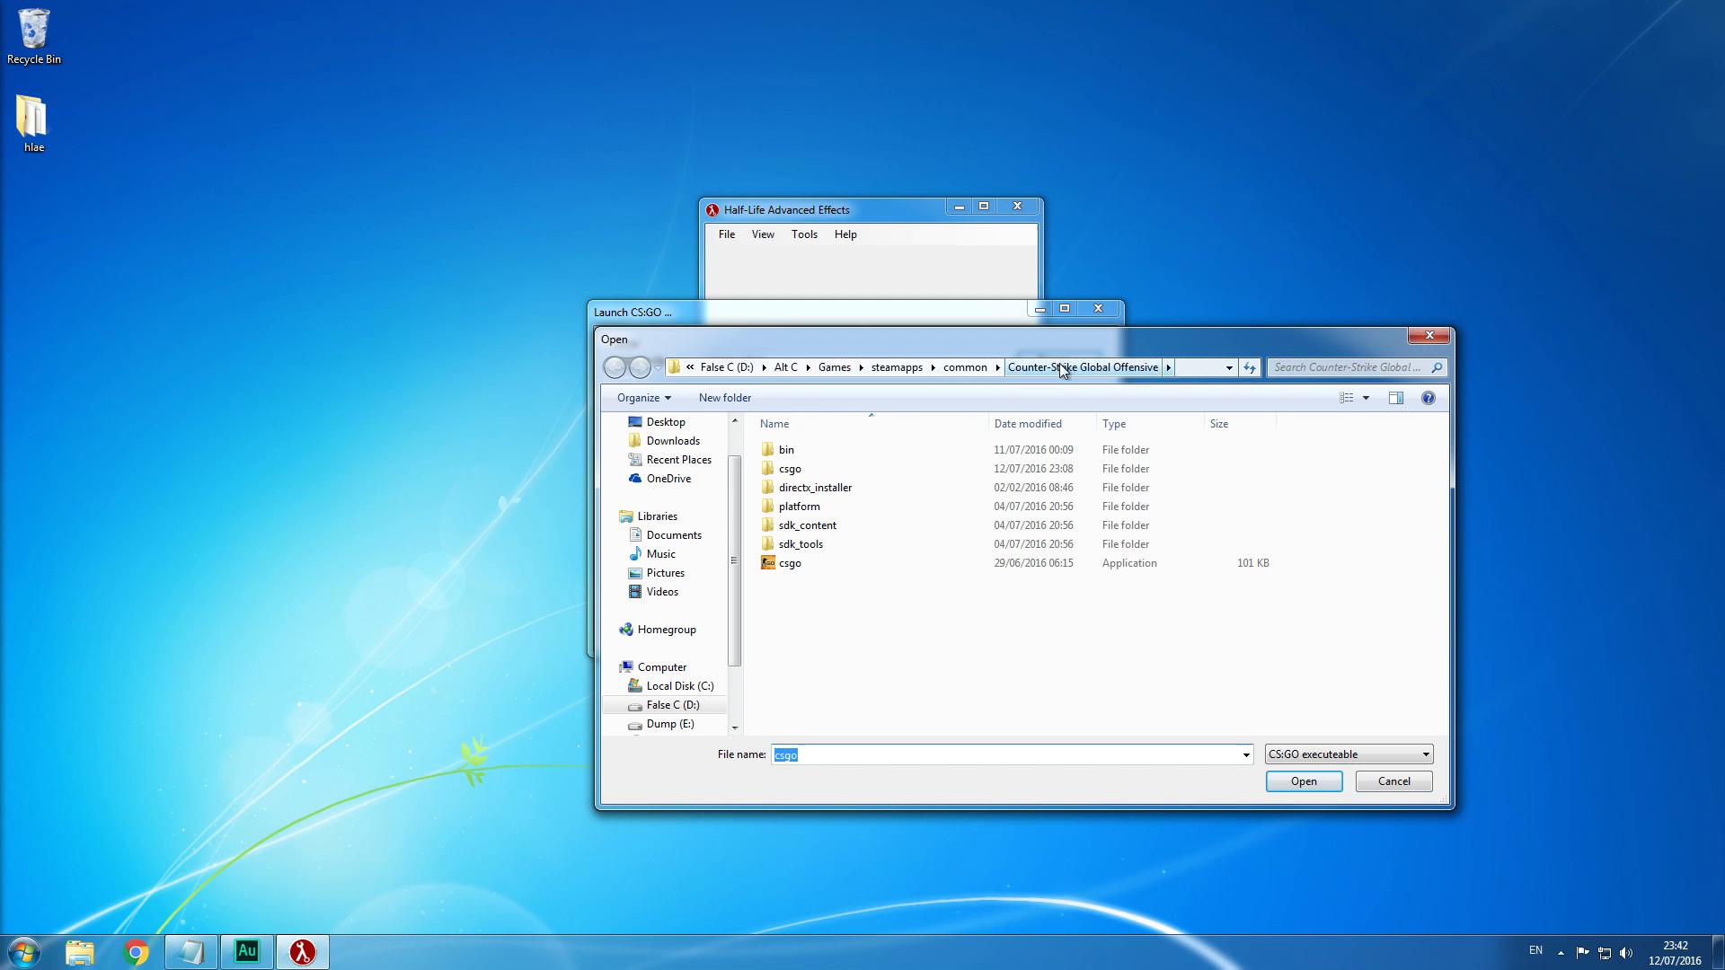
left_click(796, 562)
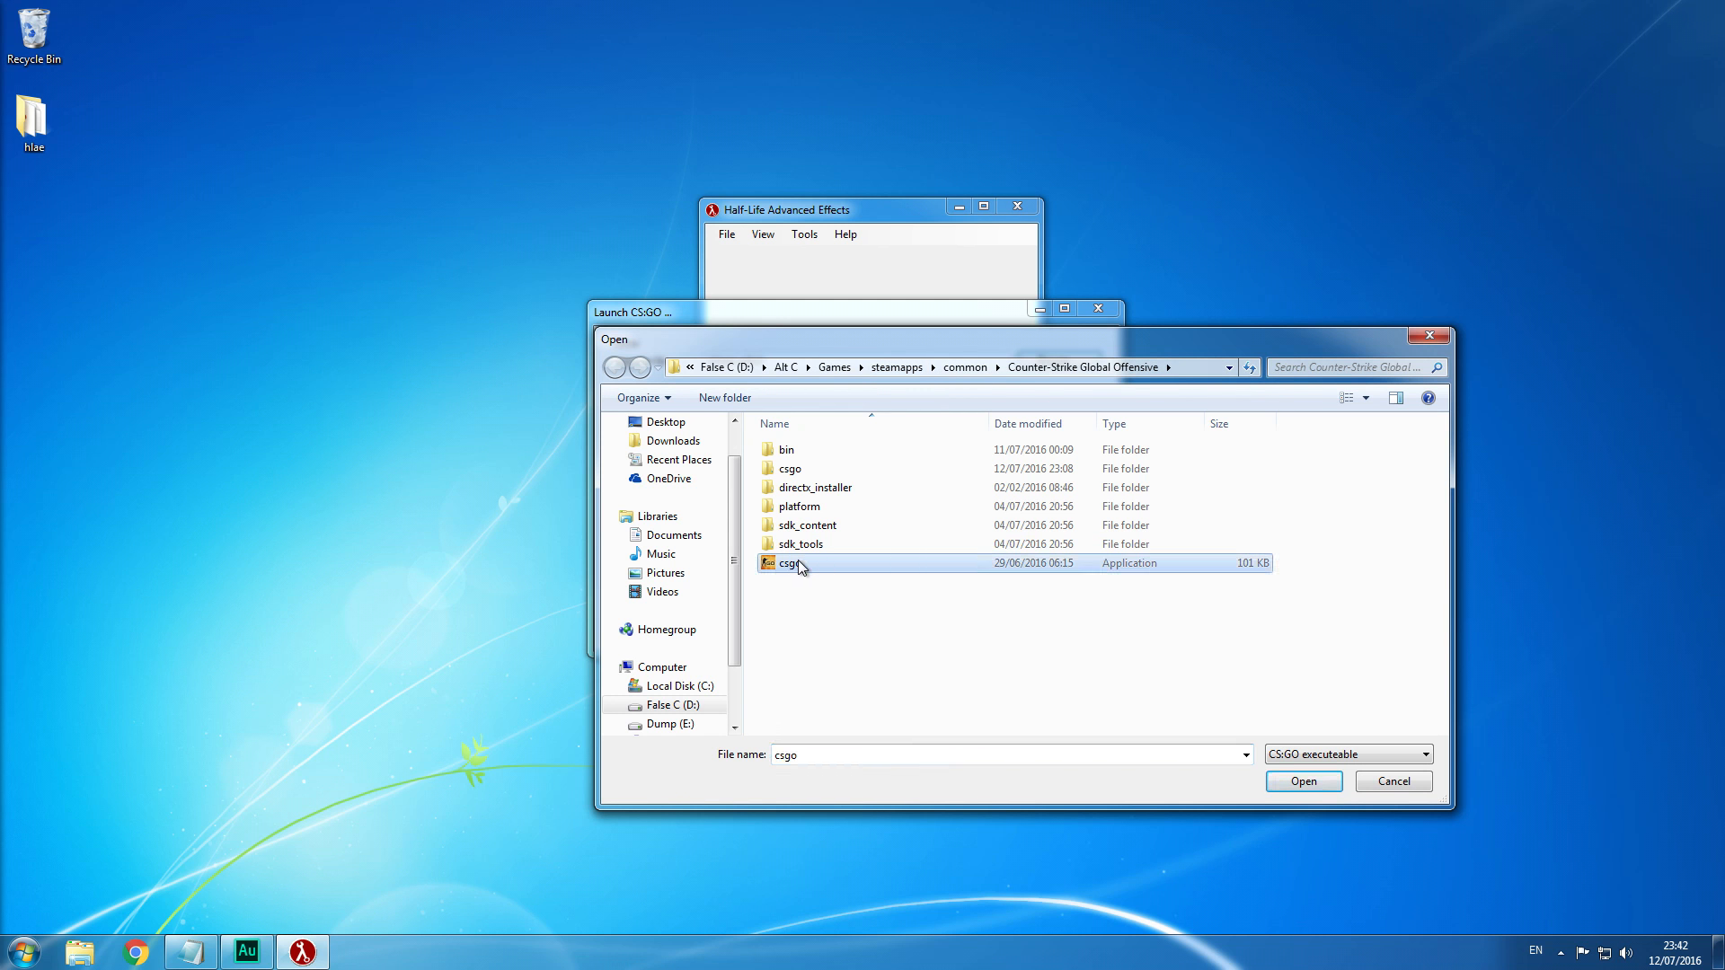
left_click(787, 368)
double_click(813, 449)
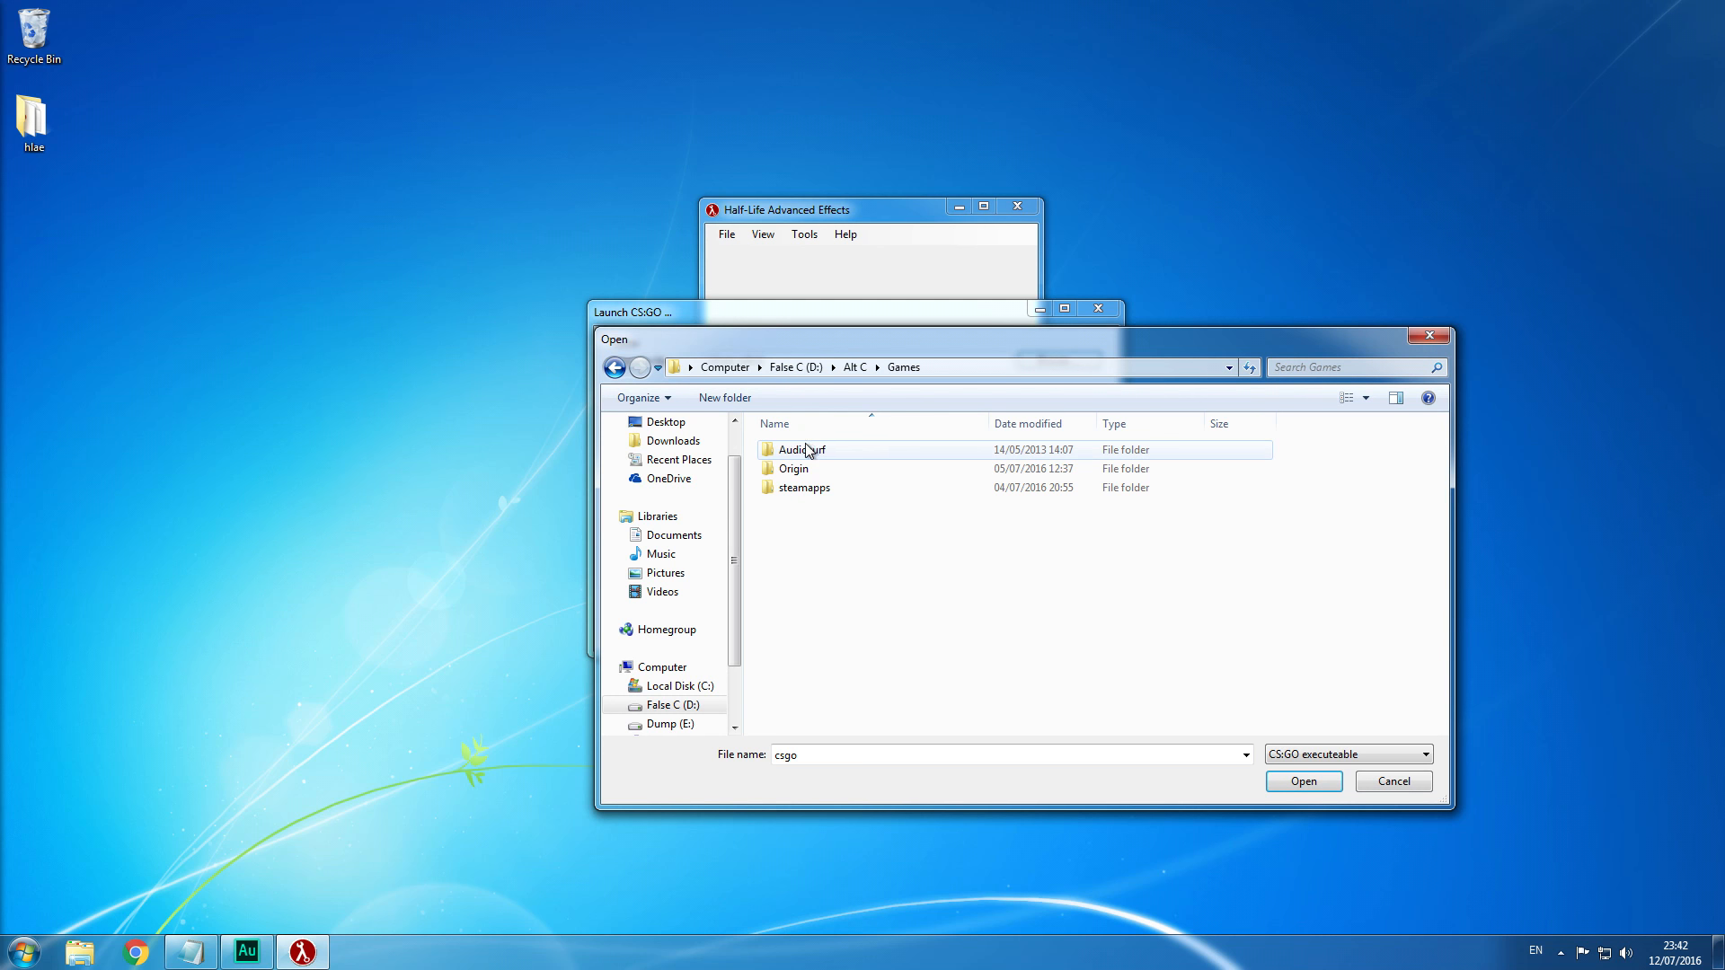
double_click(800, 488)
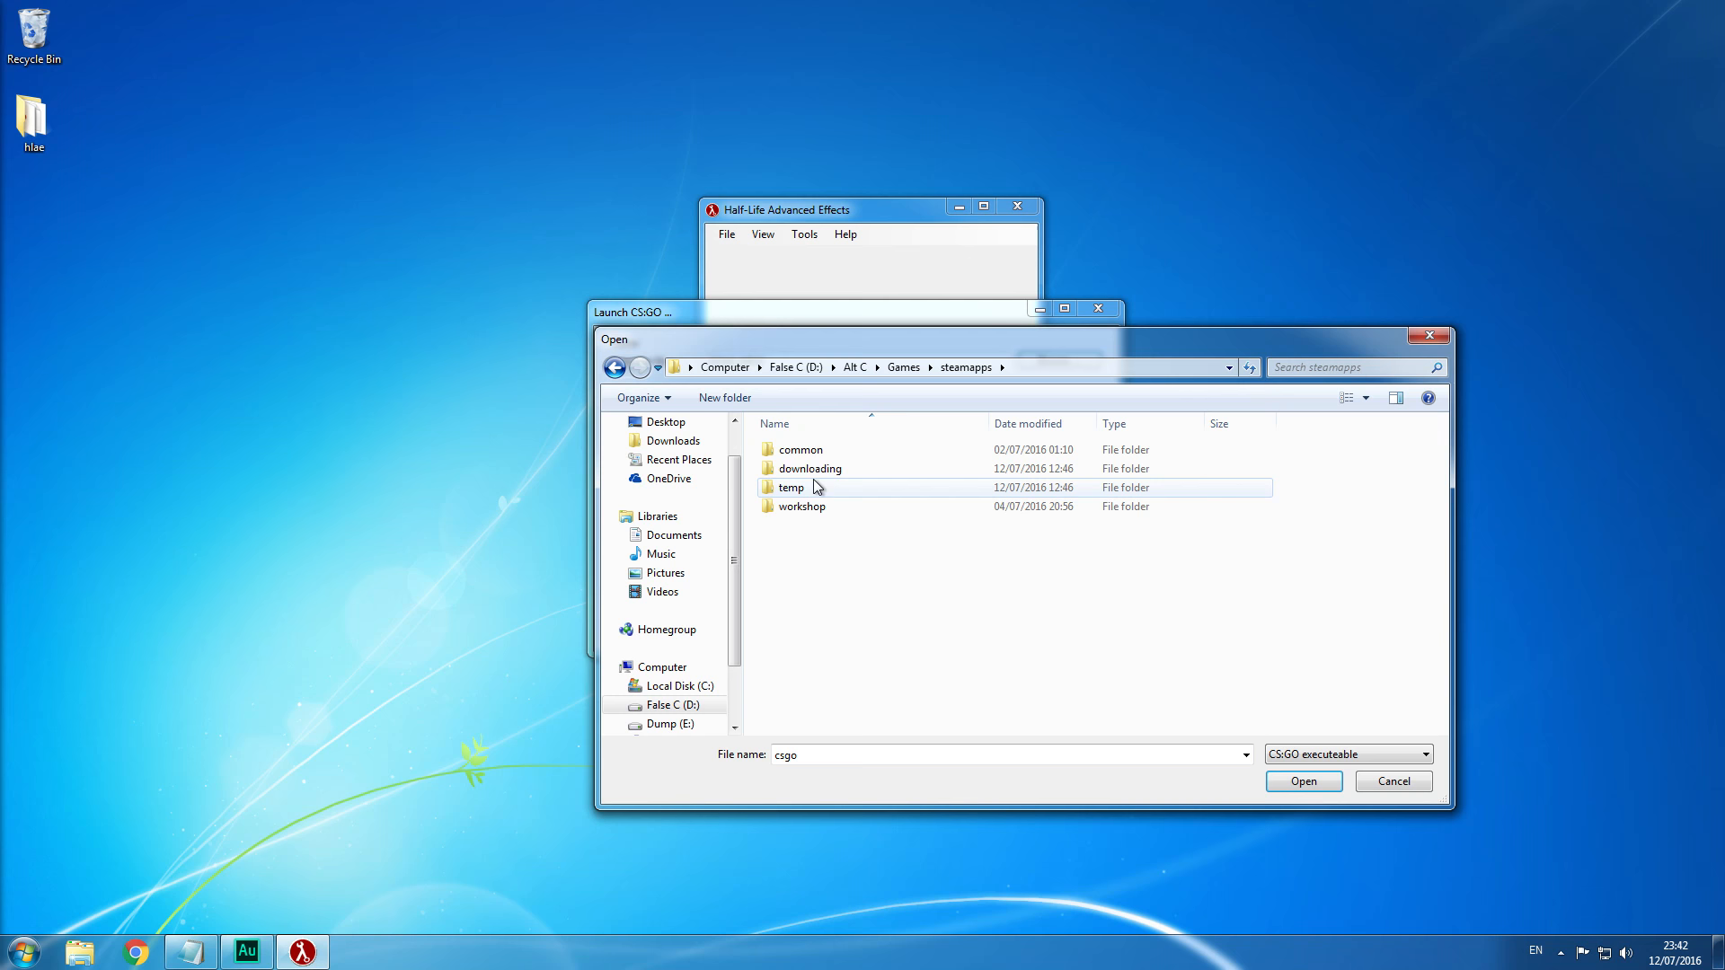
double_click(808, 450)
double_click(838, 470)
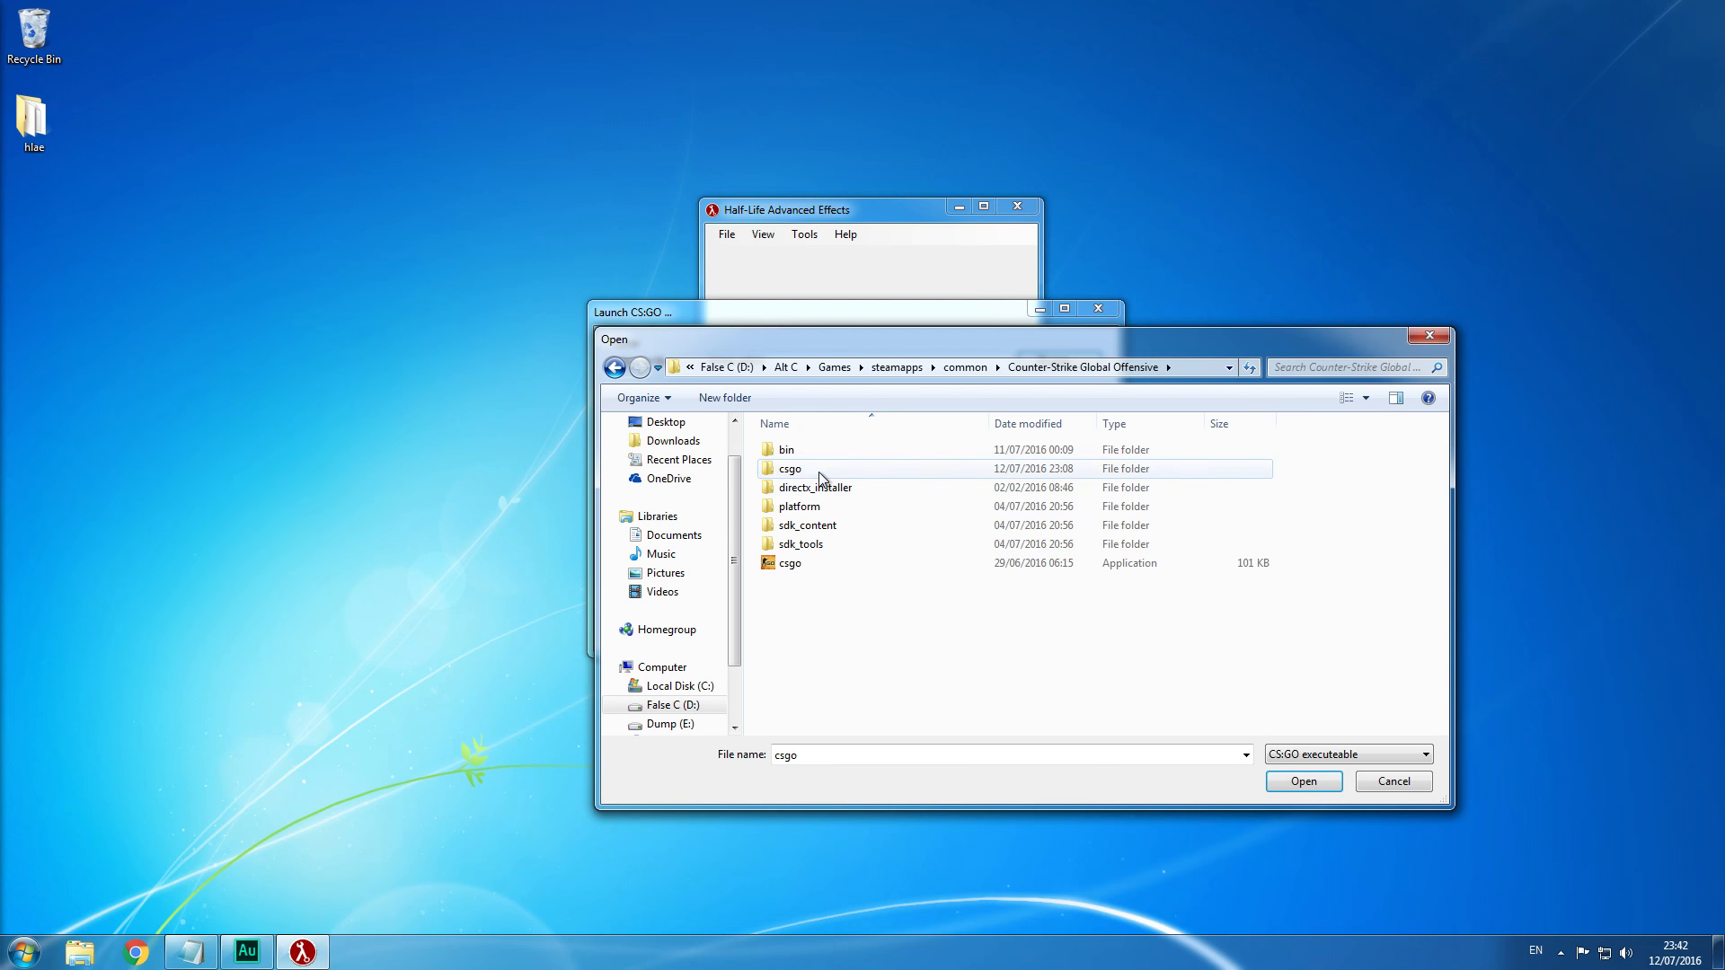
left_click(795, 563)
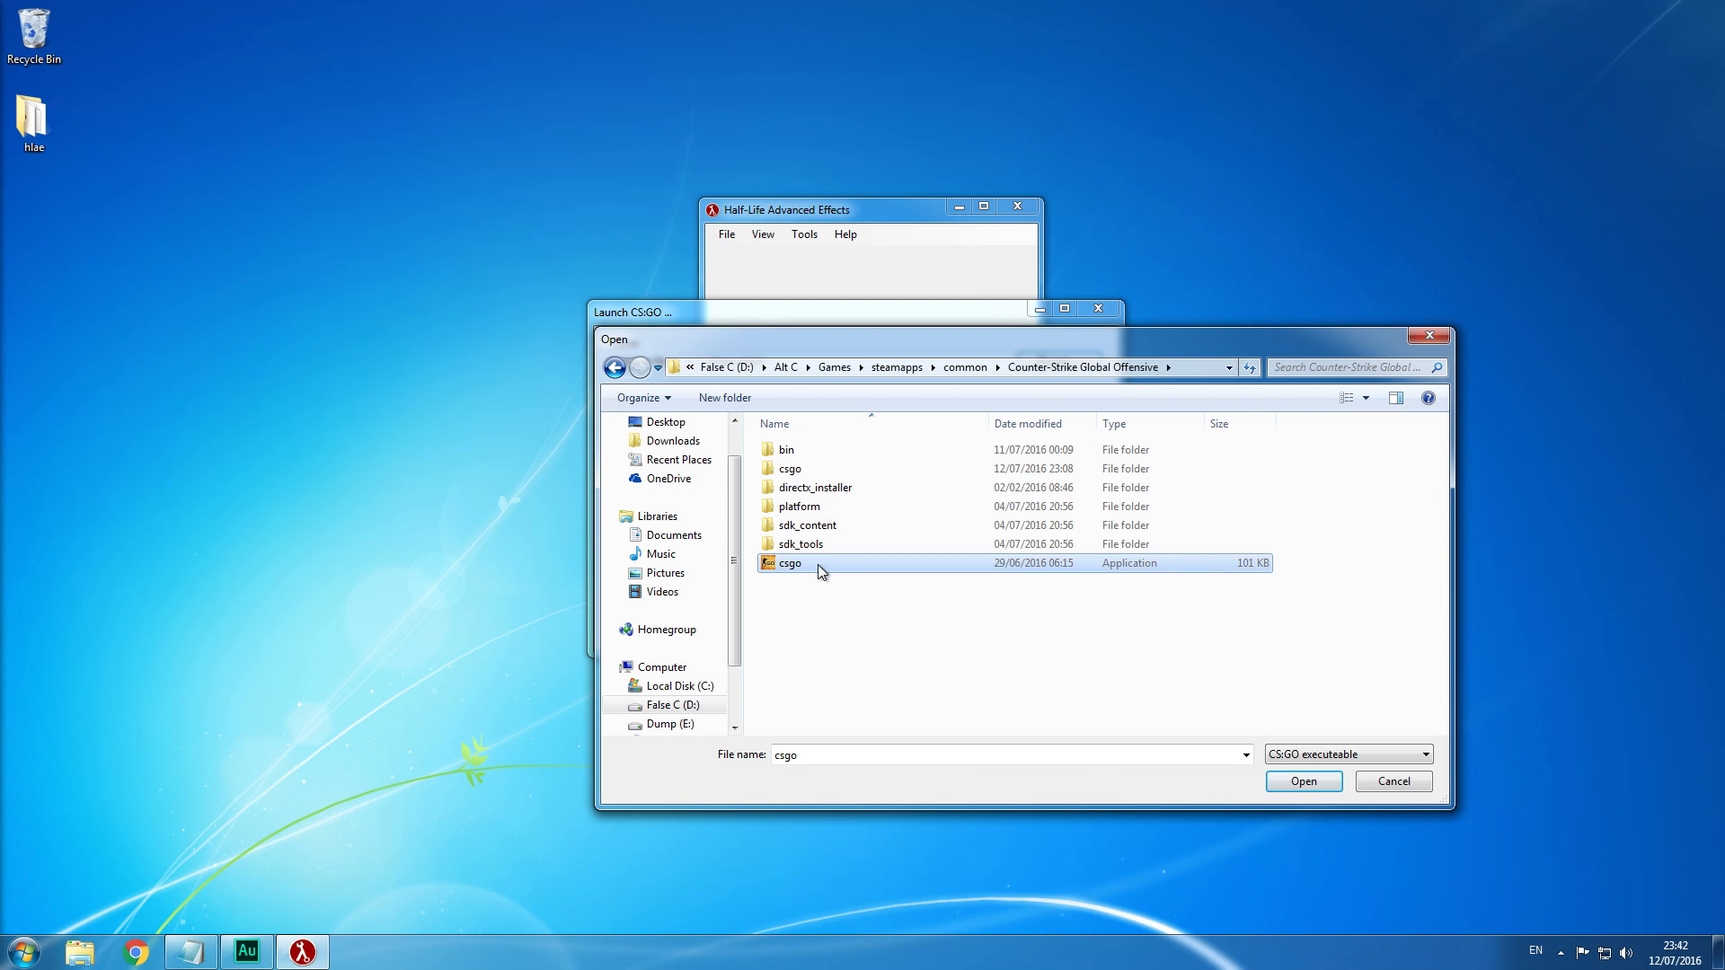
left_click(1303, 783)
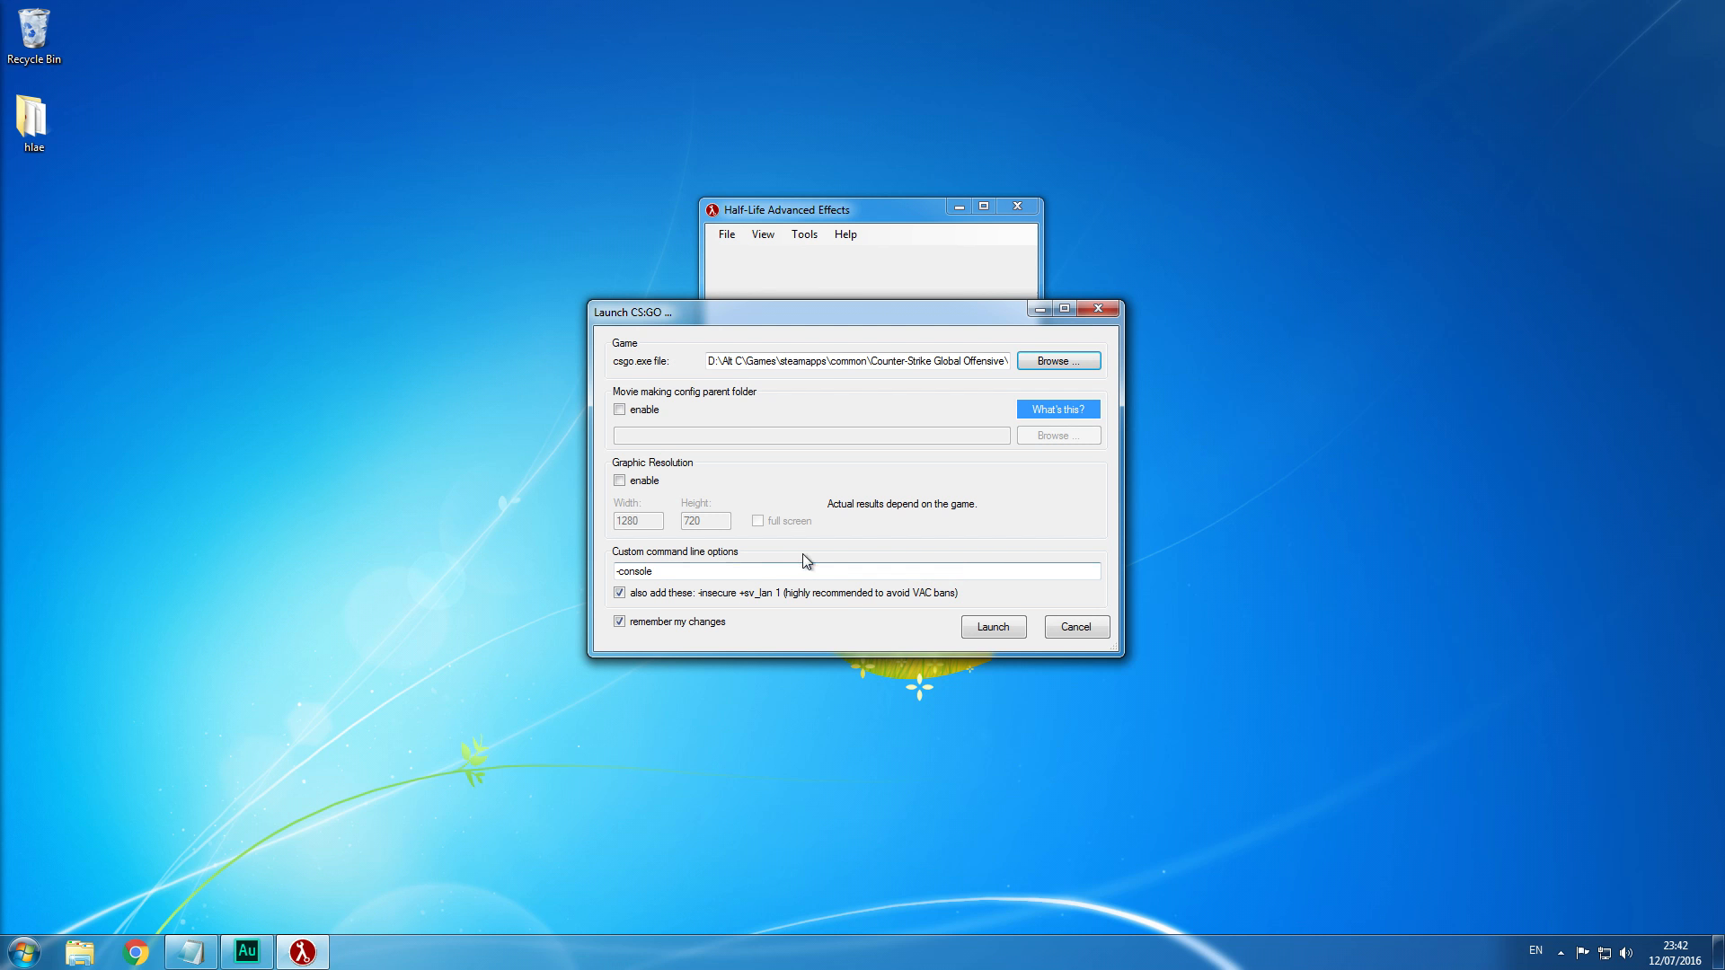
Add -novid to the custom command line options and launch CS:GO.
left_click_drag(836, 572, 537, 574)
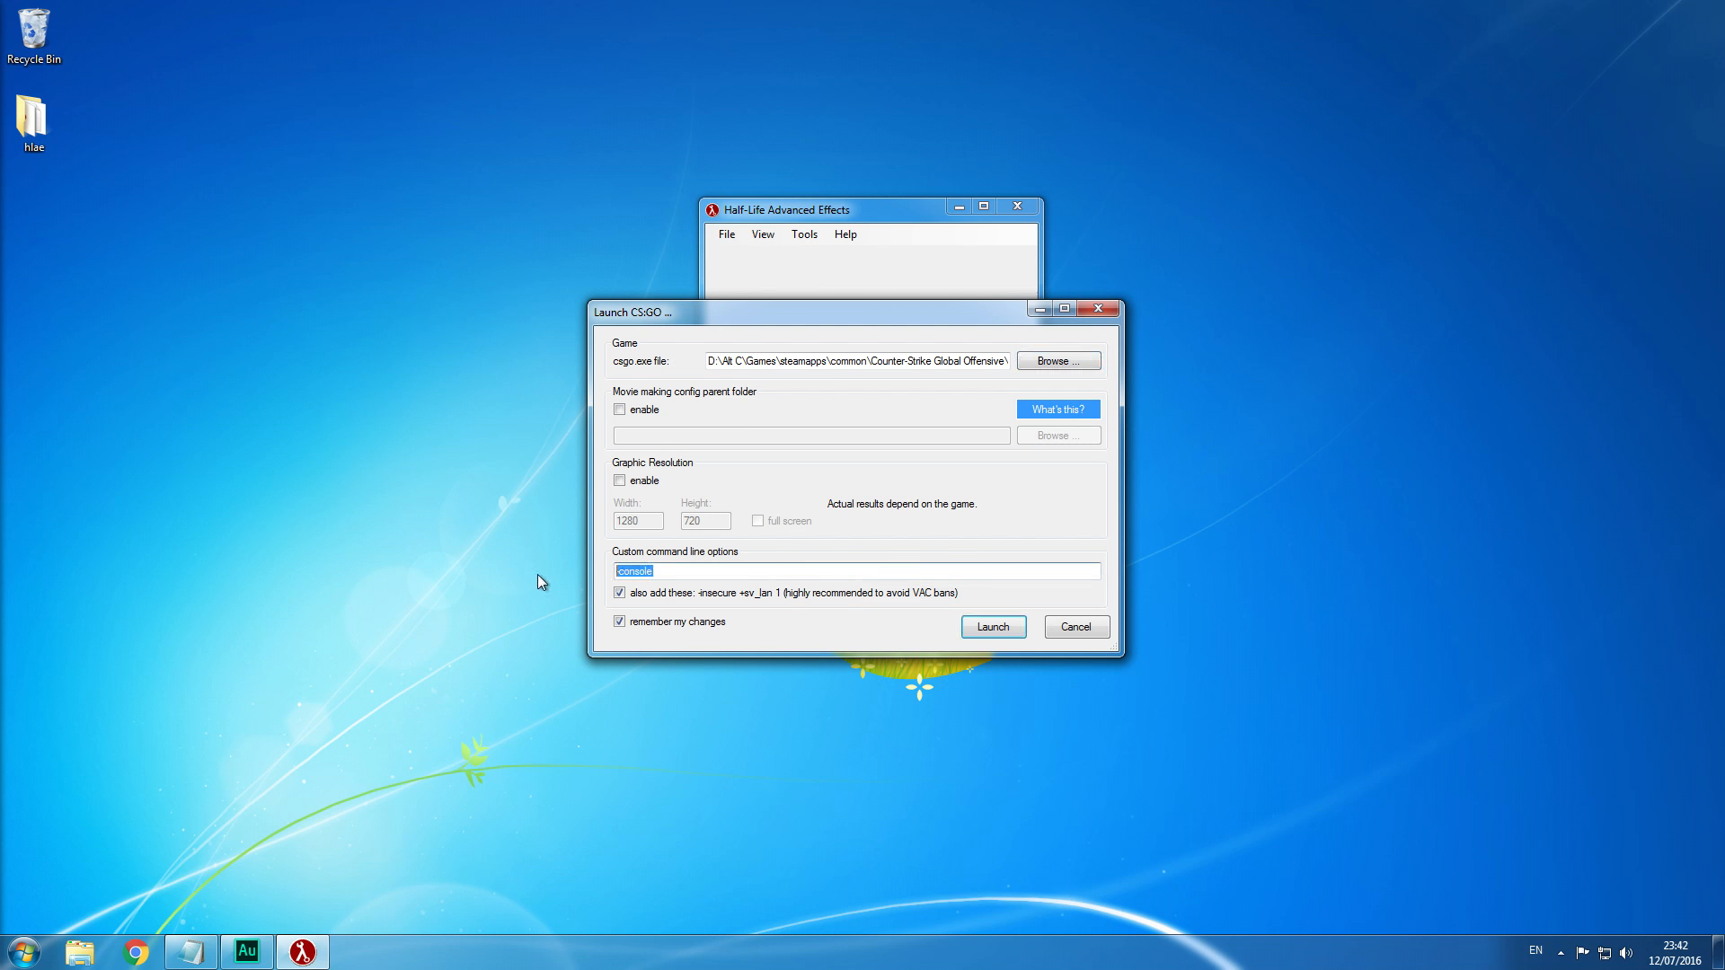
left_click(729, 567)
type("-novid")
left_click(991, 628)
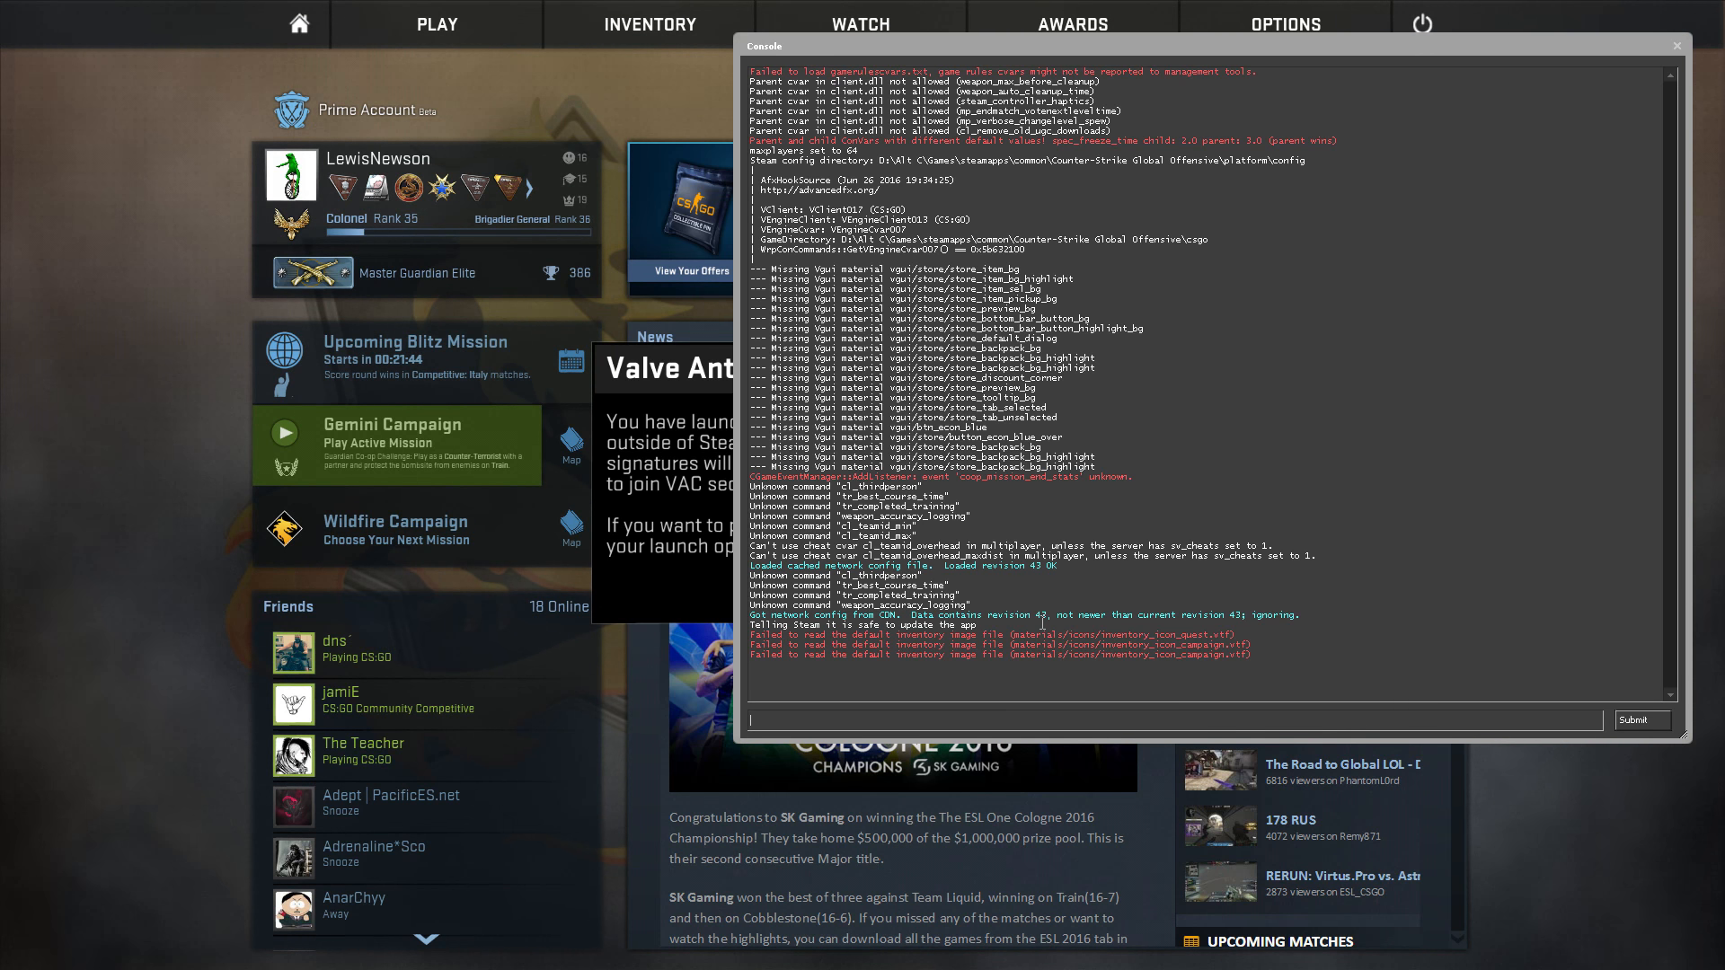
Dismiss the console and the Valve Anti-Cheat notice, and start watching the first downloaded match on GOTV.
key("grave")
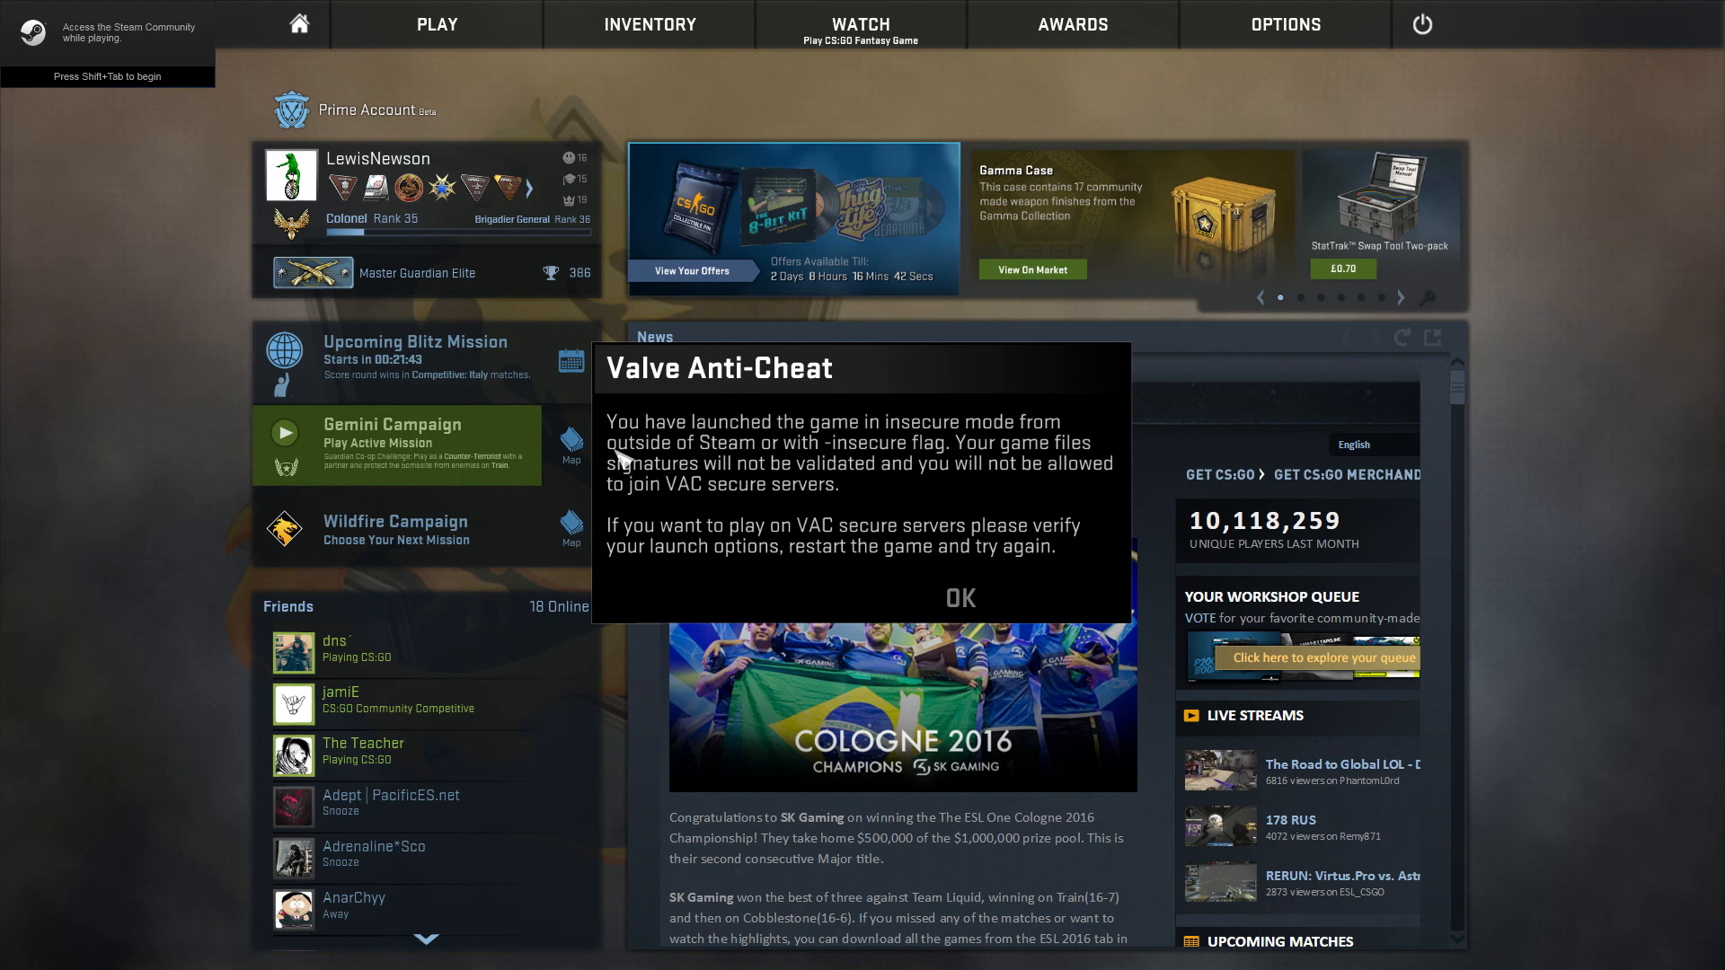
left_click(964, 598)
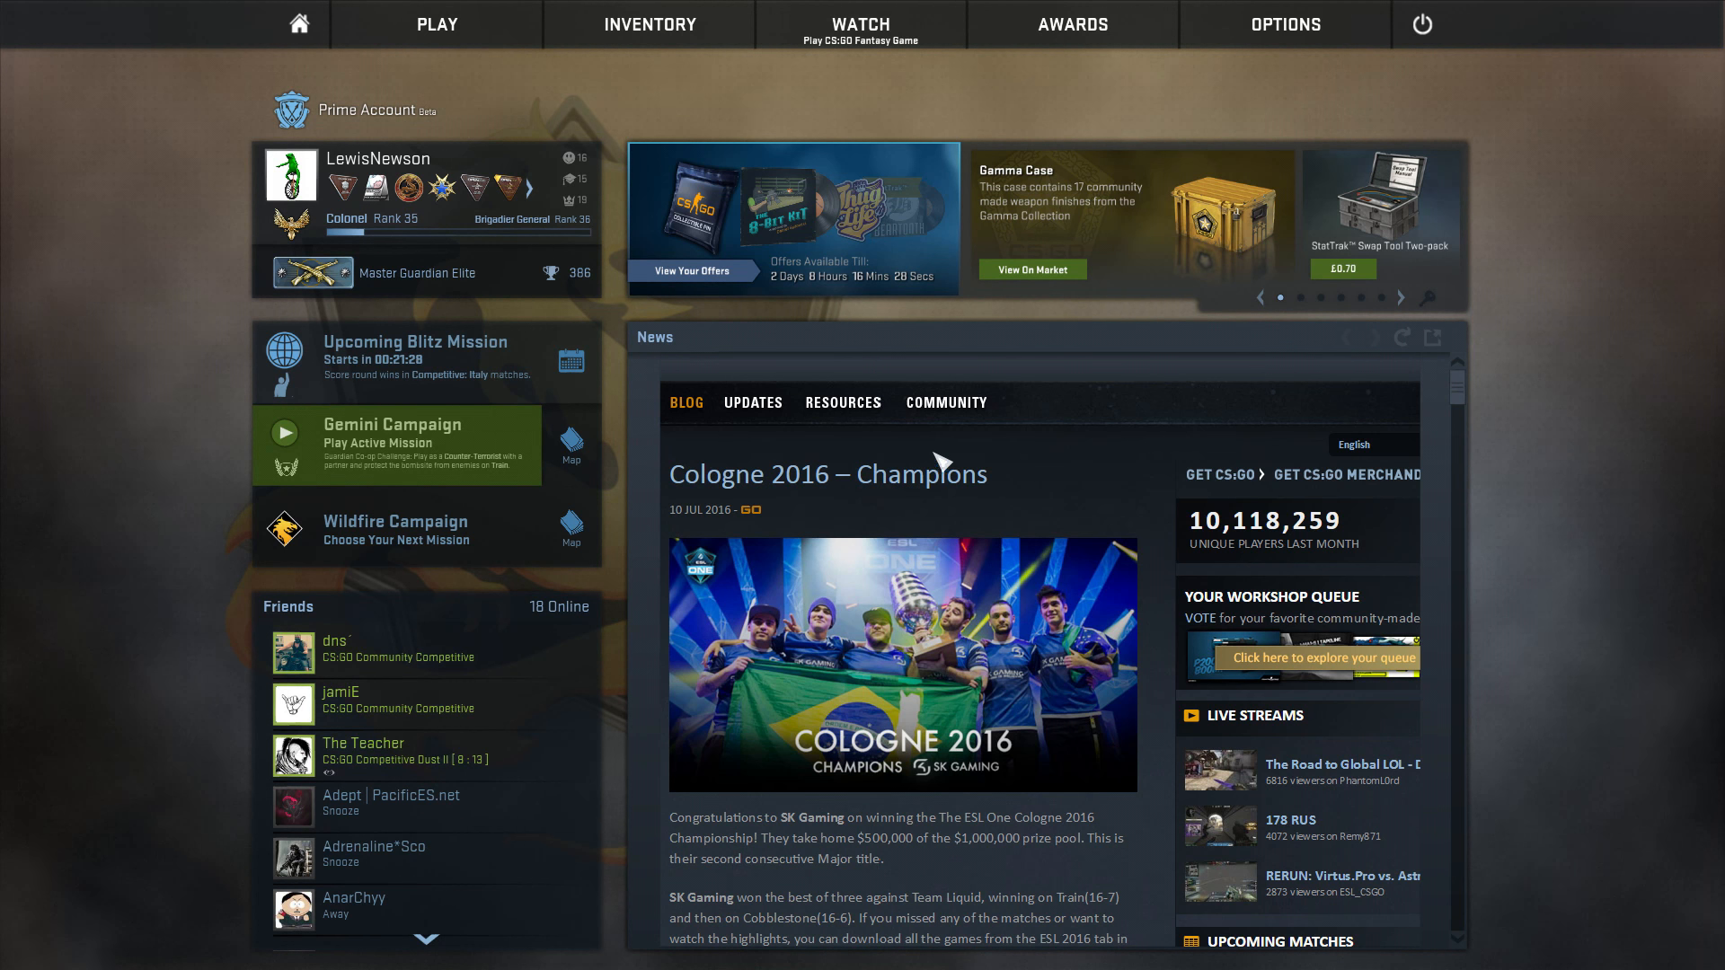
left_click(864, 49)
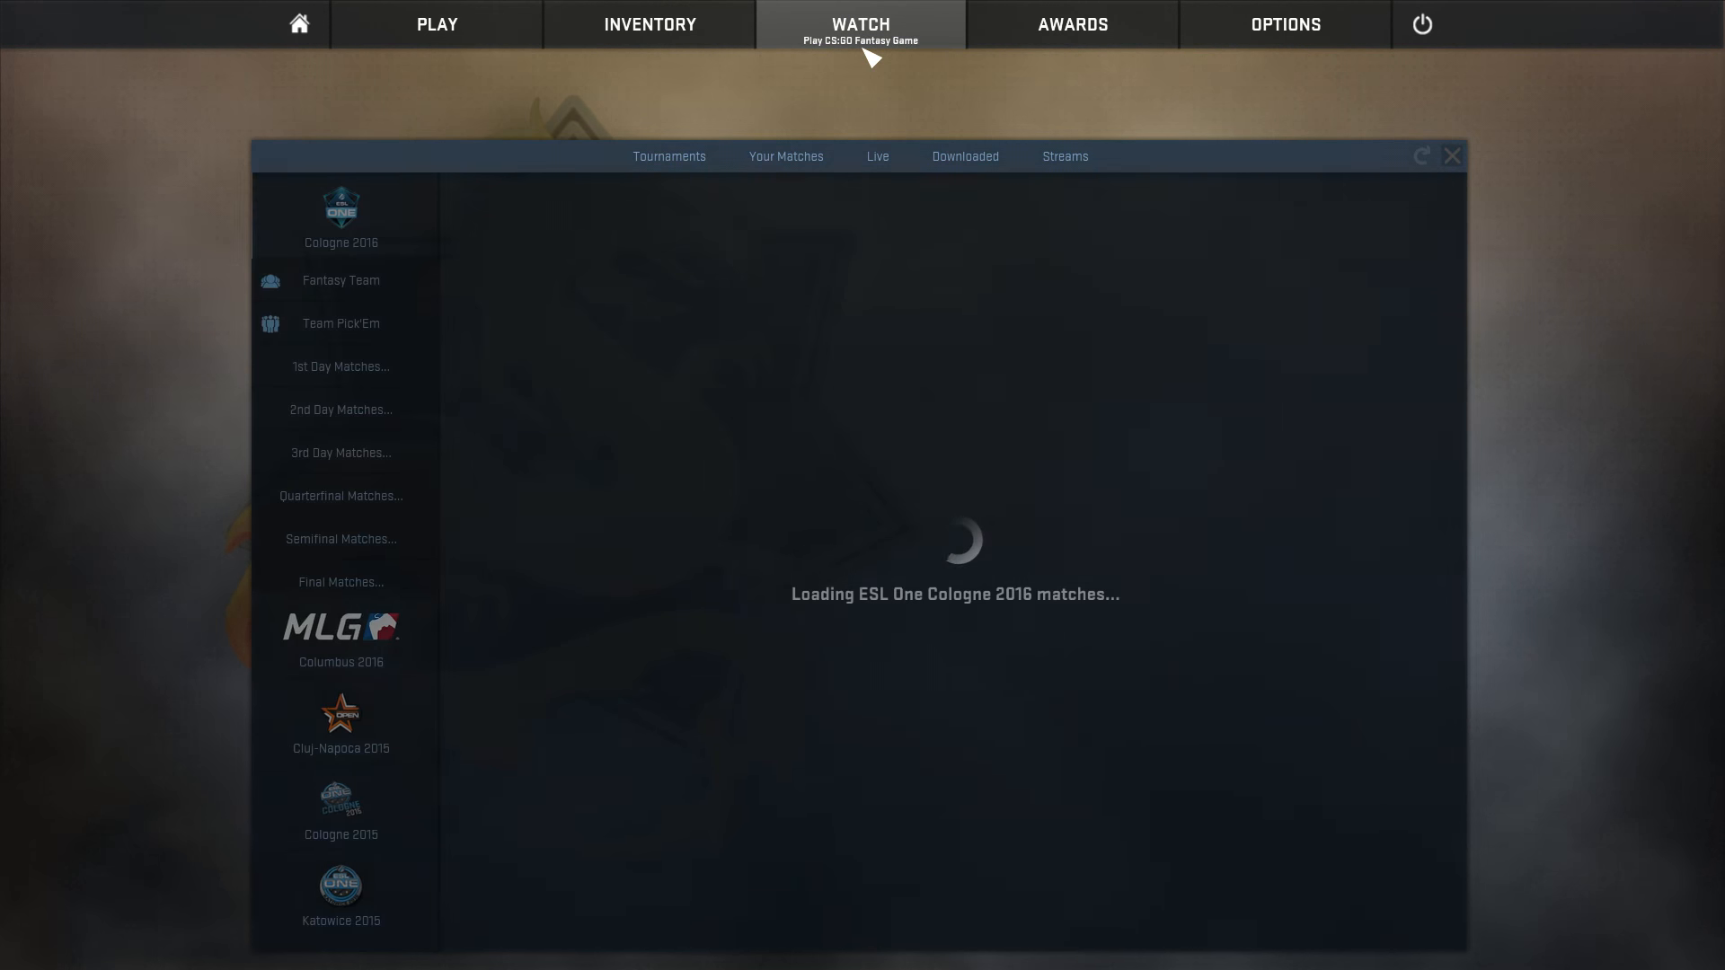
left_click(966, 158)
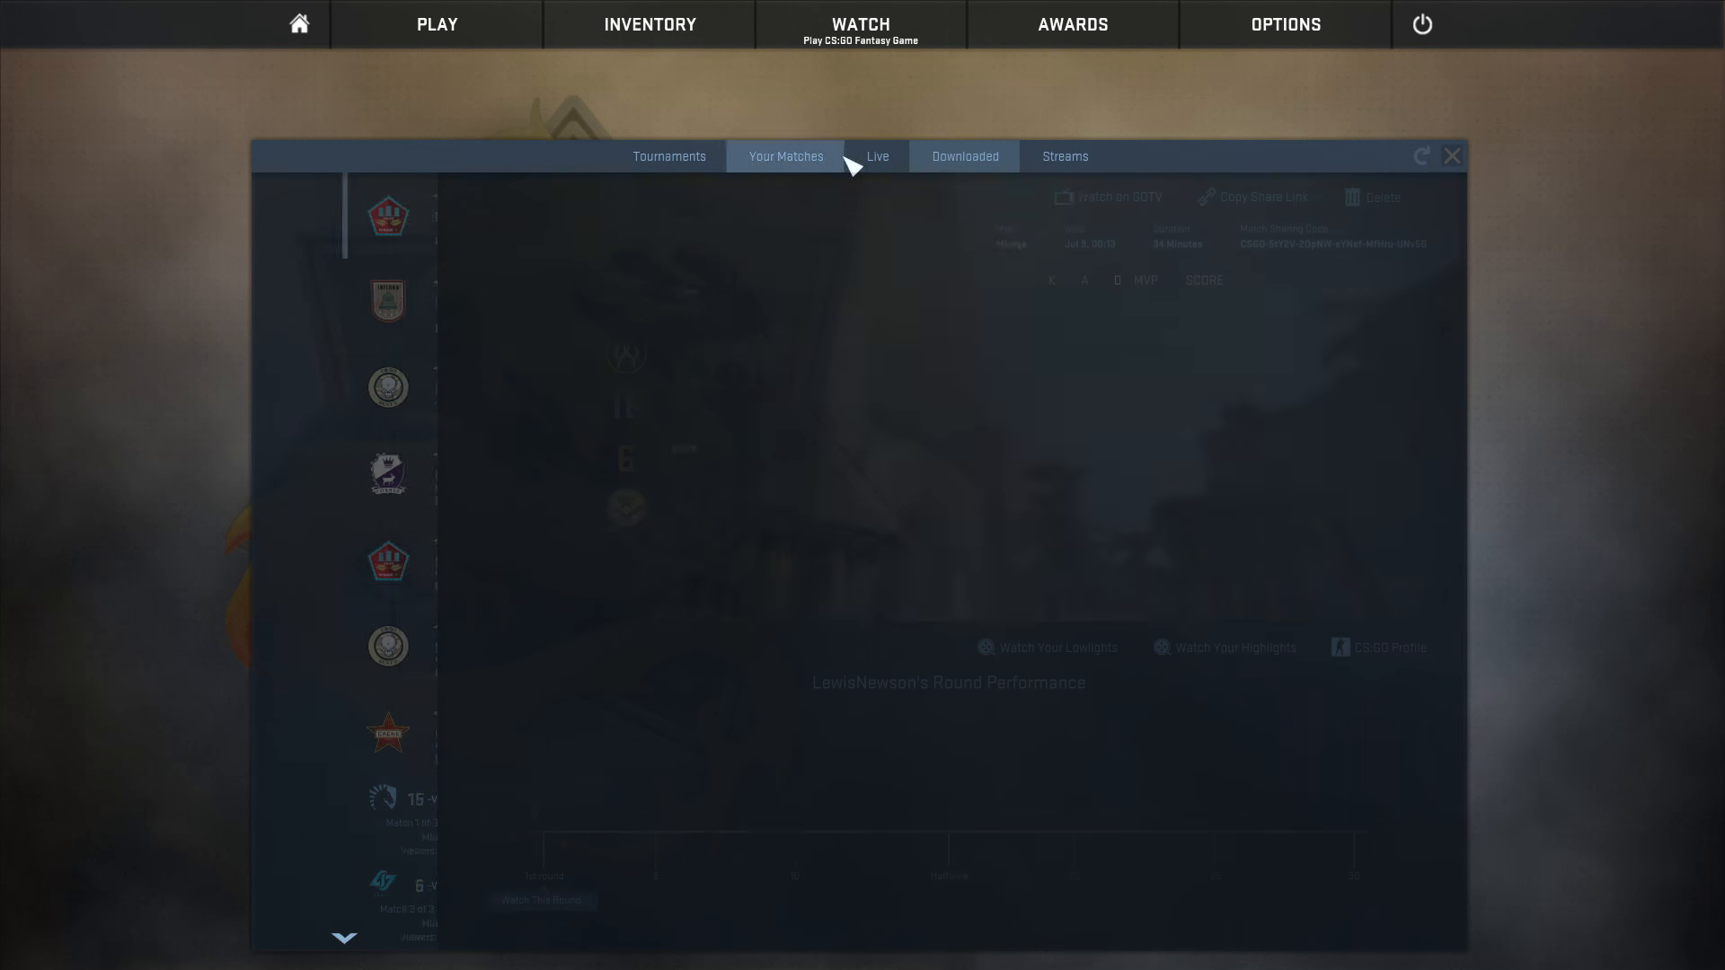
left_click(1125, 198)
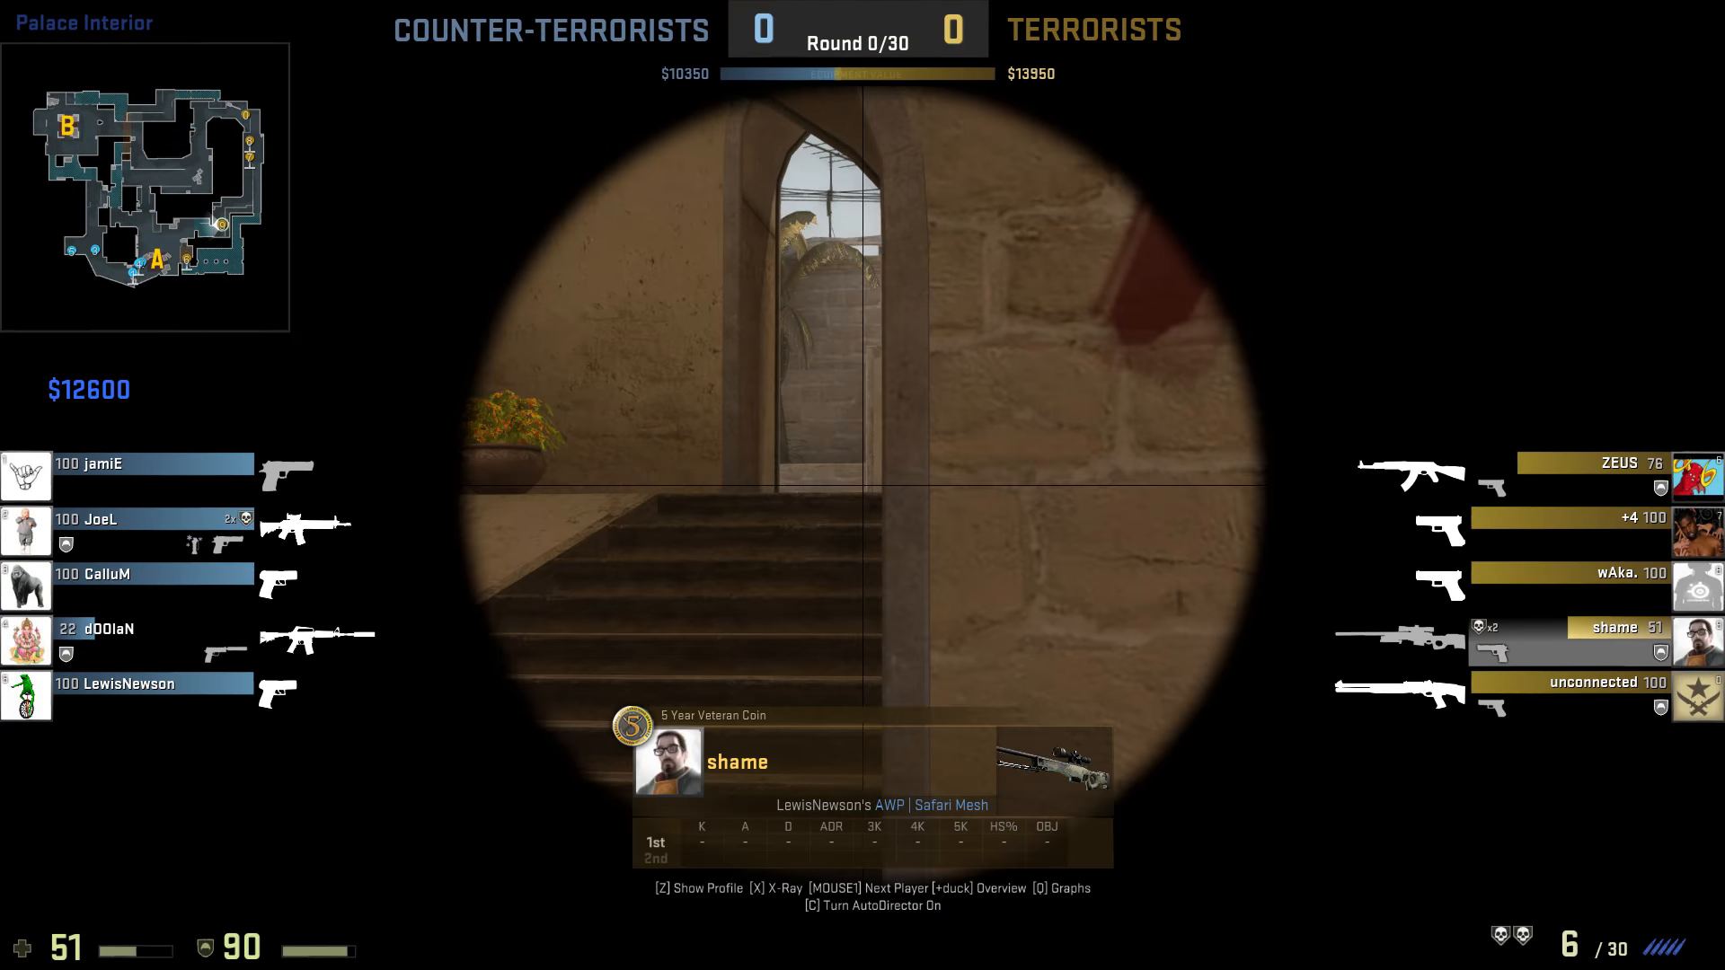
Cycle the spectator view through several players and open the demo playback controls.
left_click(862, 486)
left_click(862, 486)
left_click(863, 485)
left_click(863, 485)
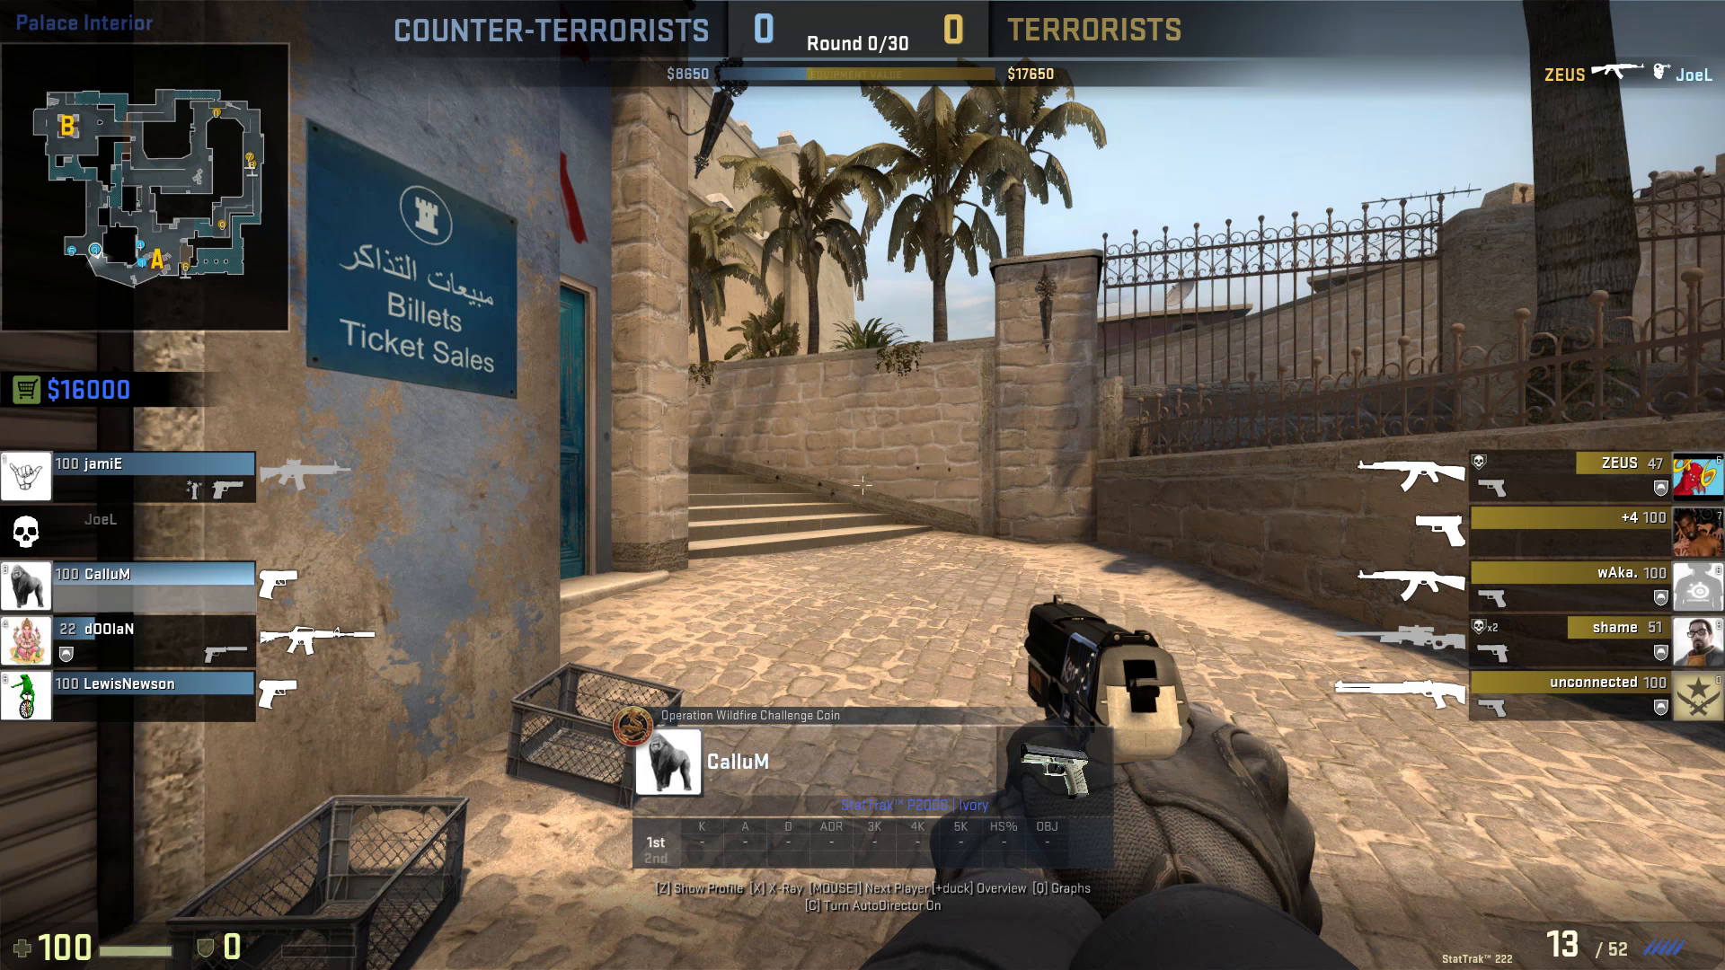
key("shift+F2")
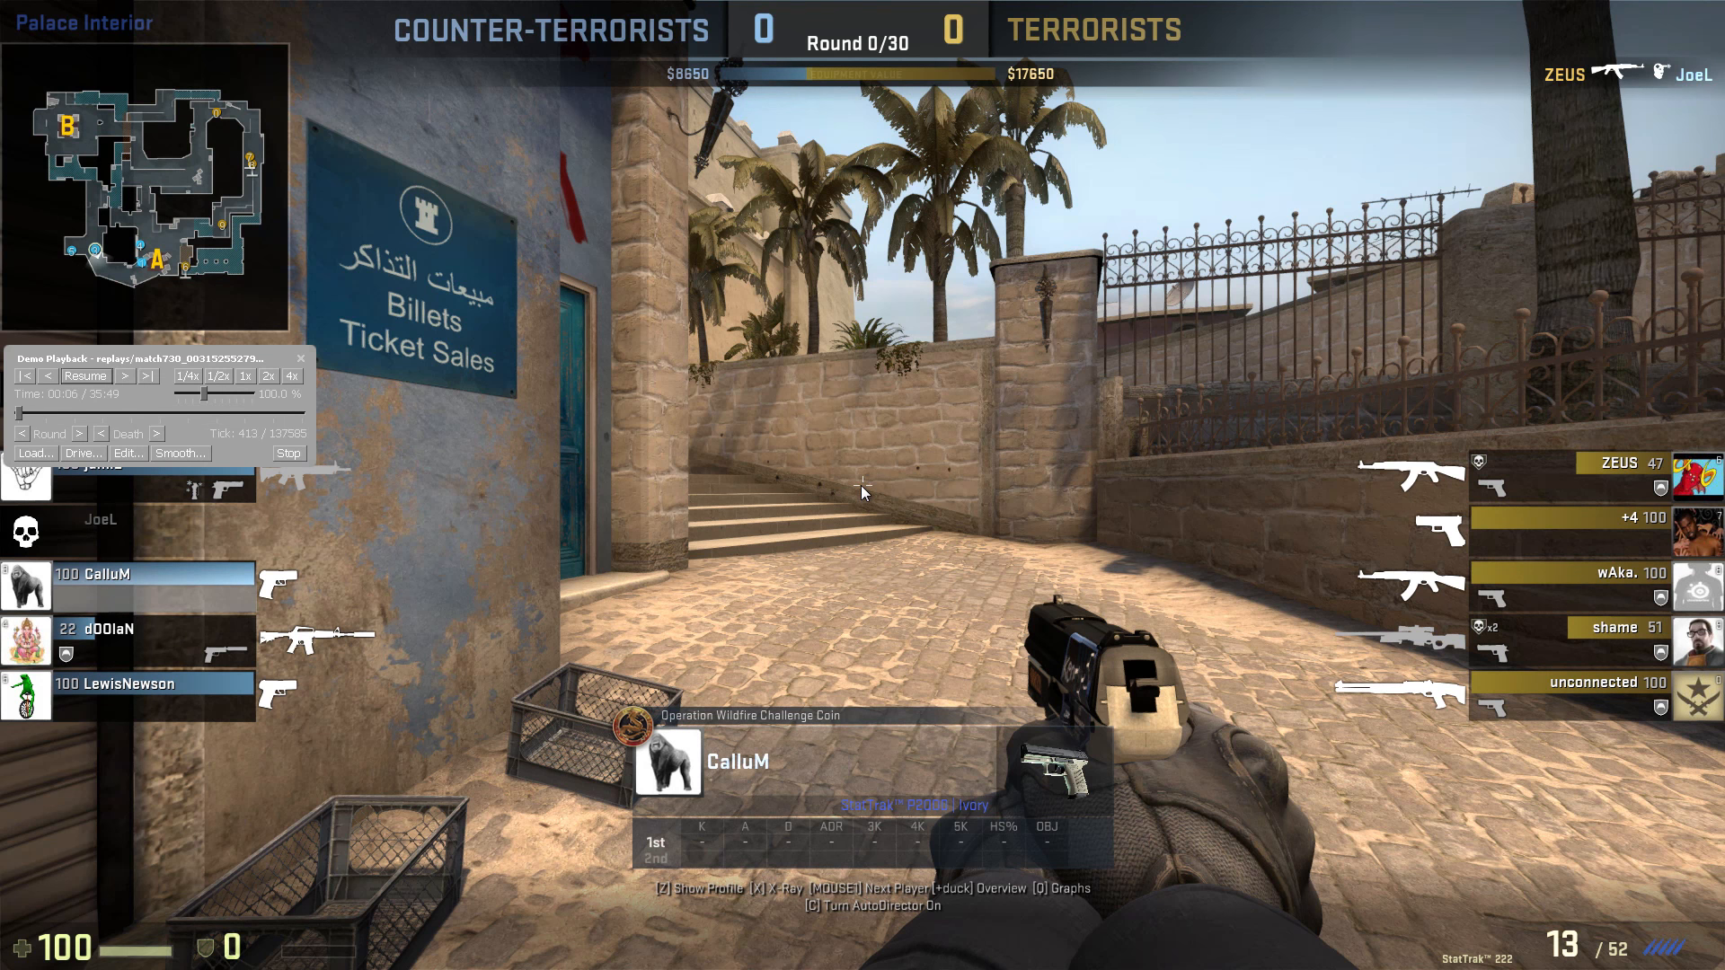
Skip the demo ahead to tick 45500 with the console command mirv_skip tick 45500.
key("shift+F2")
key("grave")
type("mirv_skip tick")
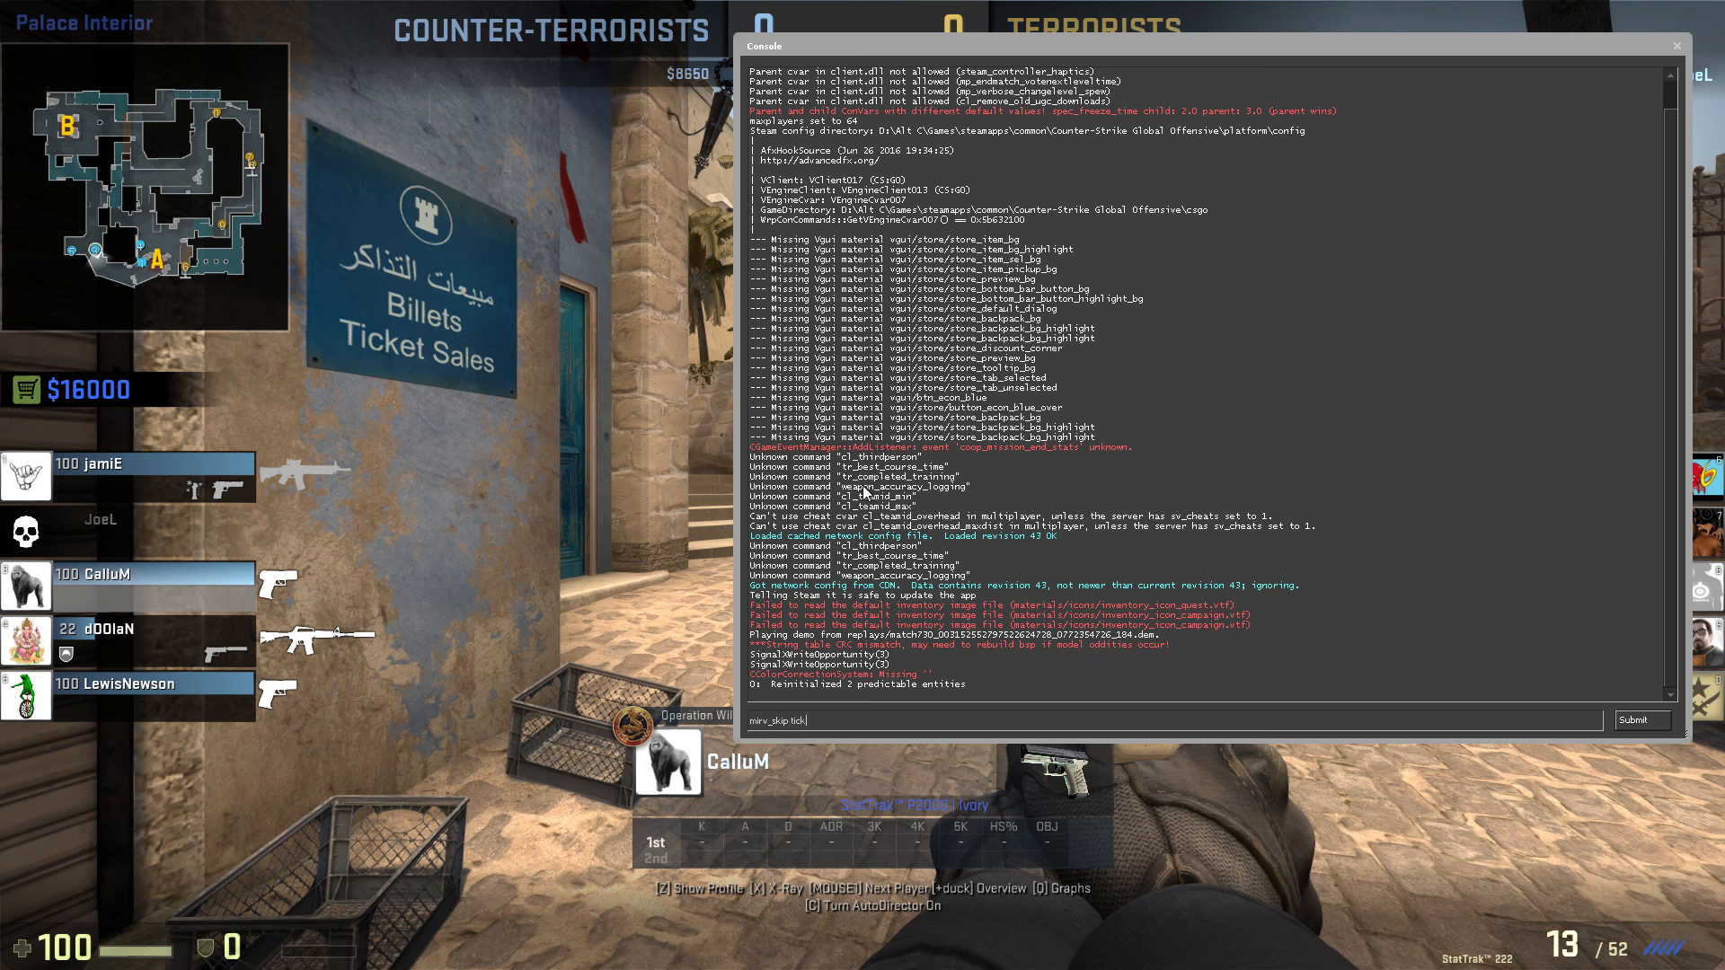
type(" 45500")
key("Return")
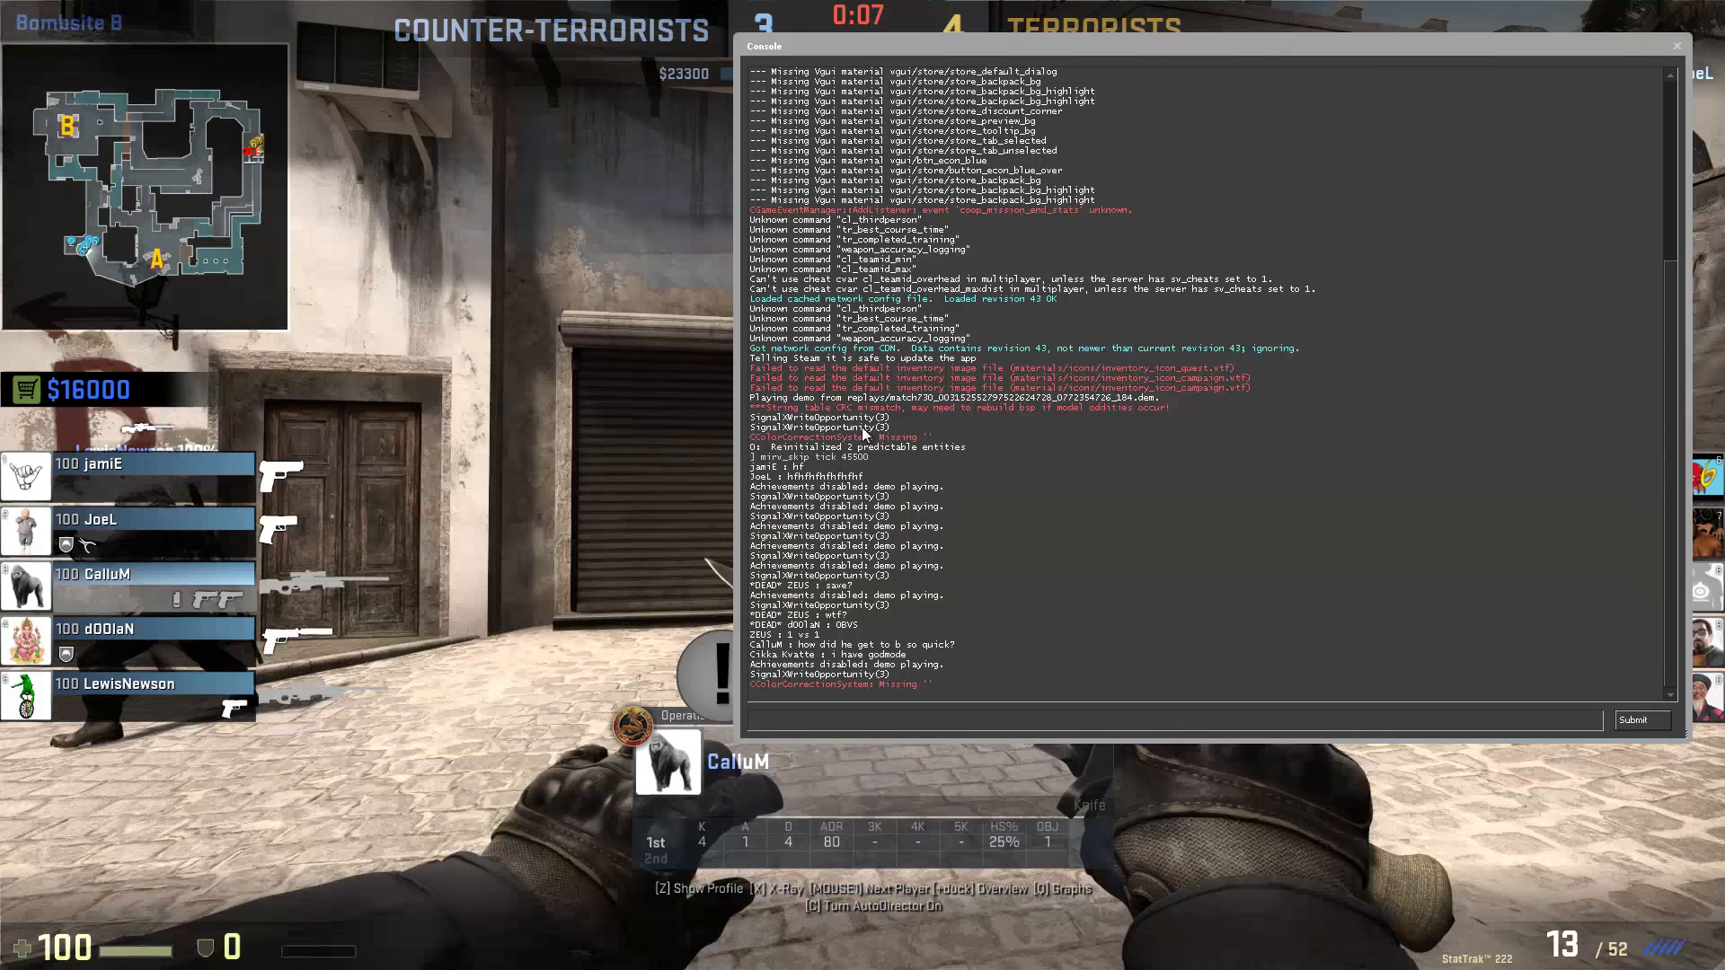
key("grave")
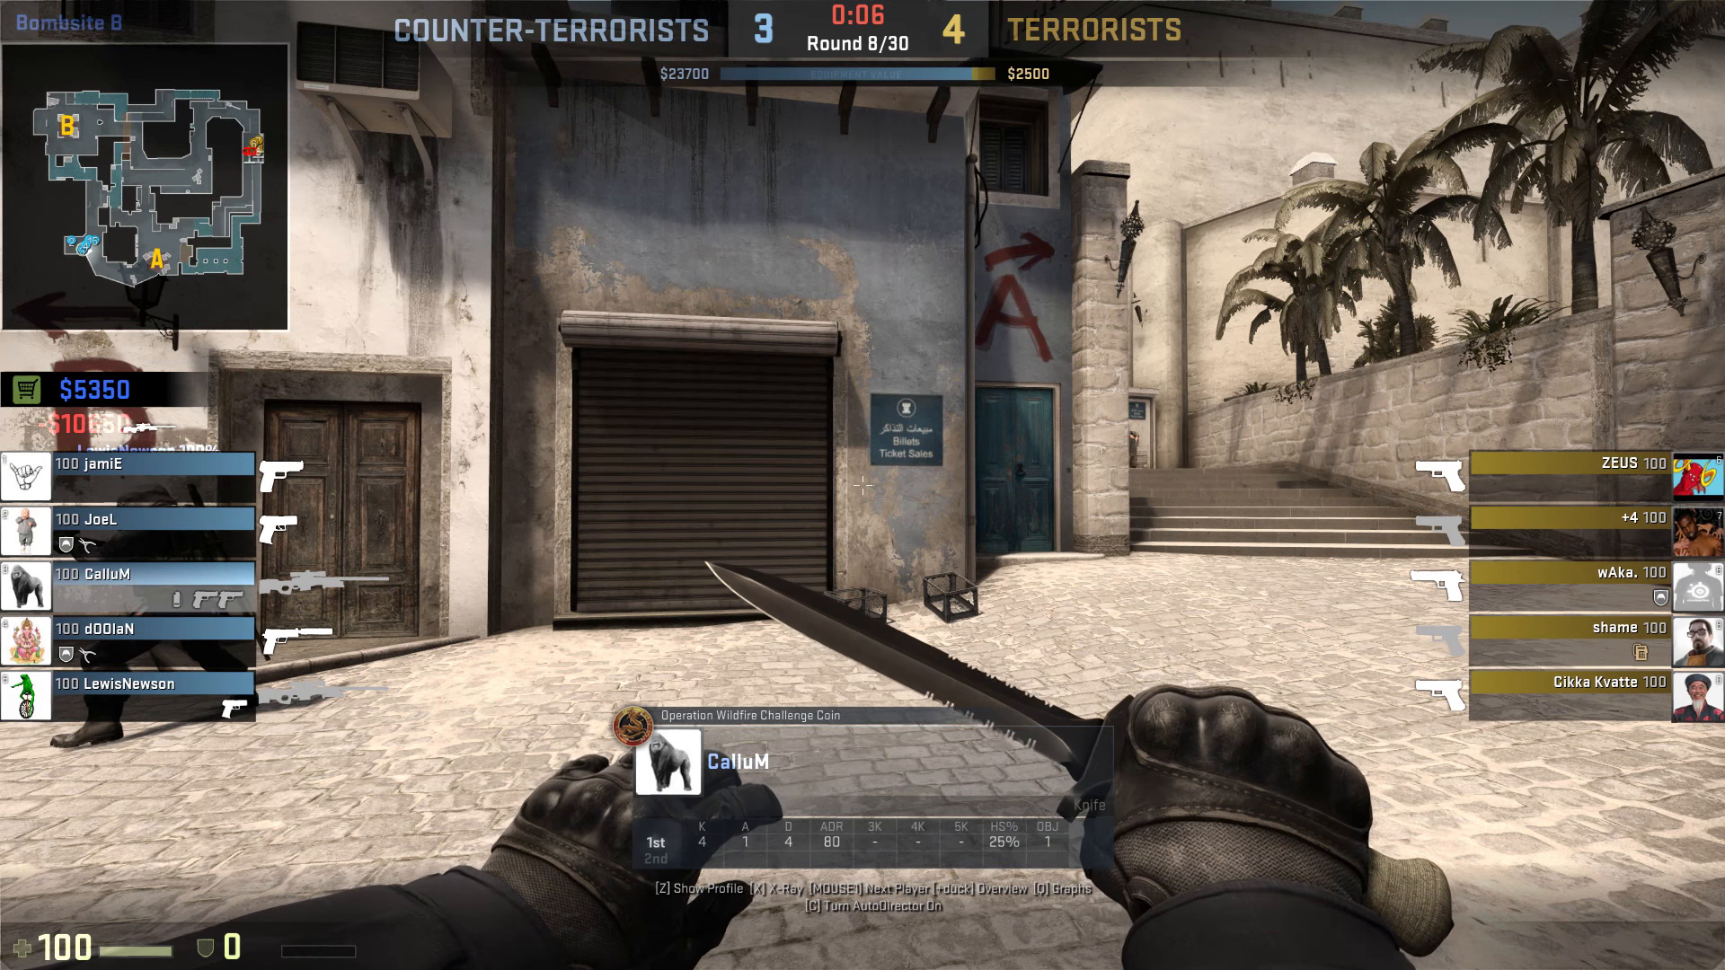
Fast-forward the demo at 4x into live play of round 8, return to 1x speed and pause around tick 46921.
key("shift+F2")
left_click(293, 377)
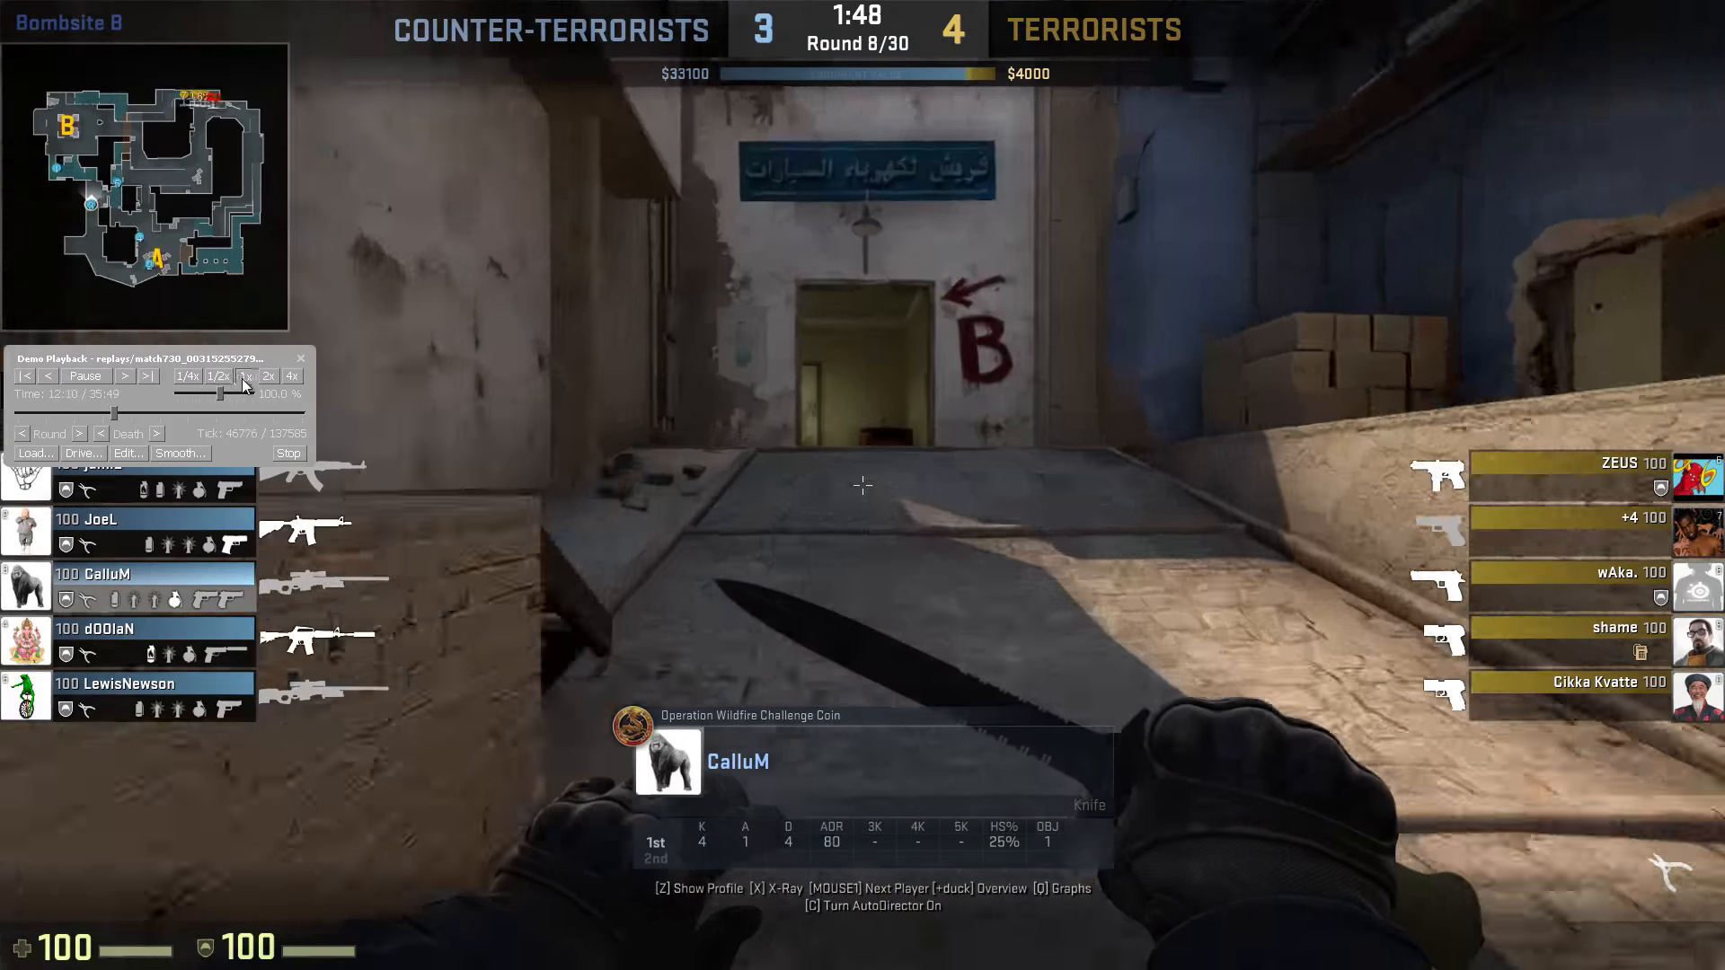
left_click(242, 377)
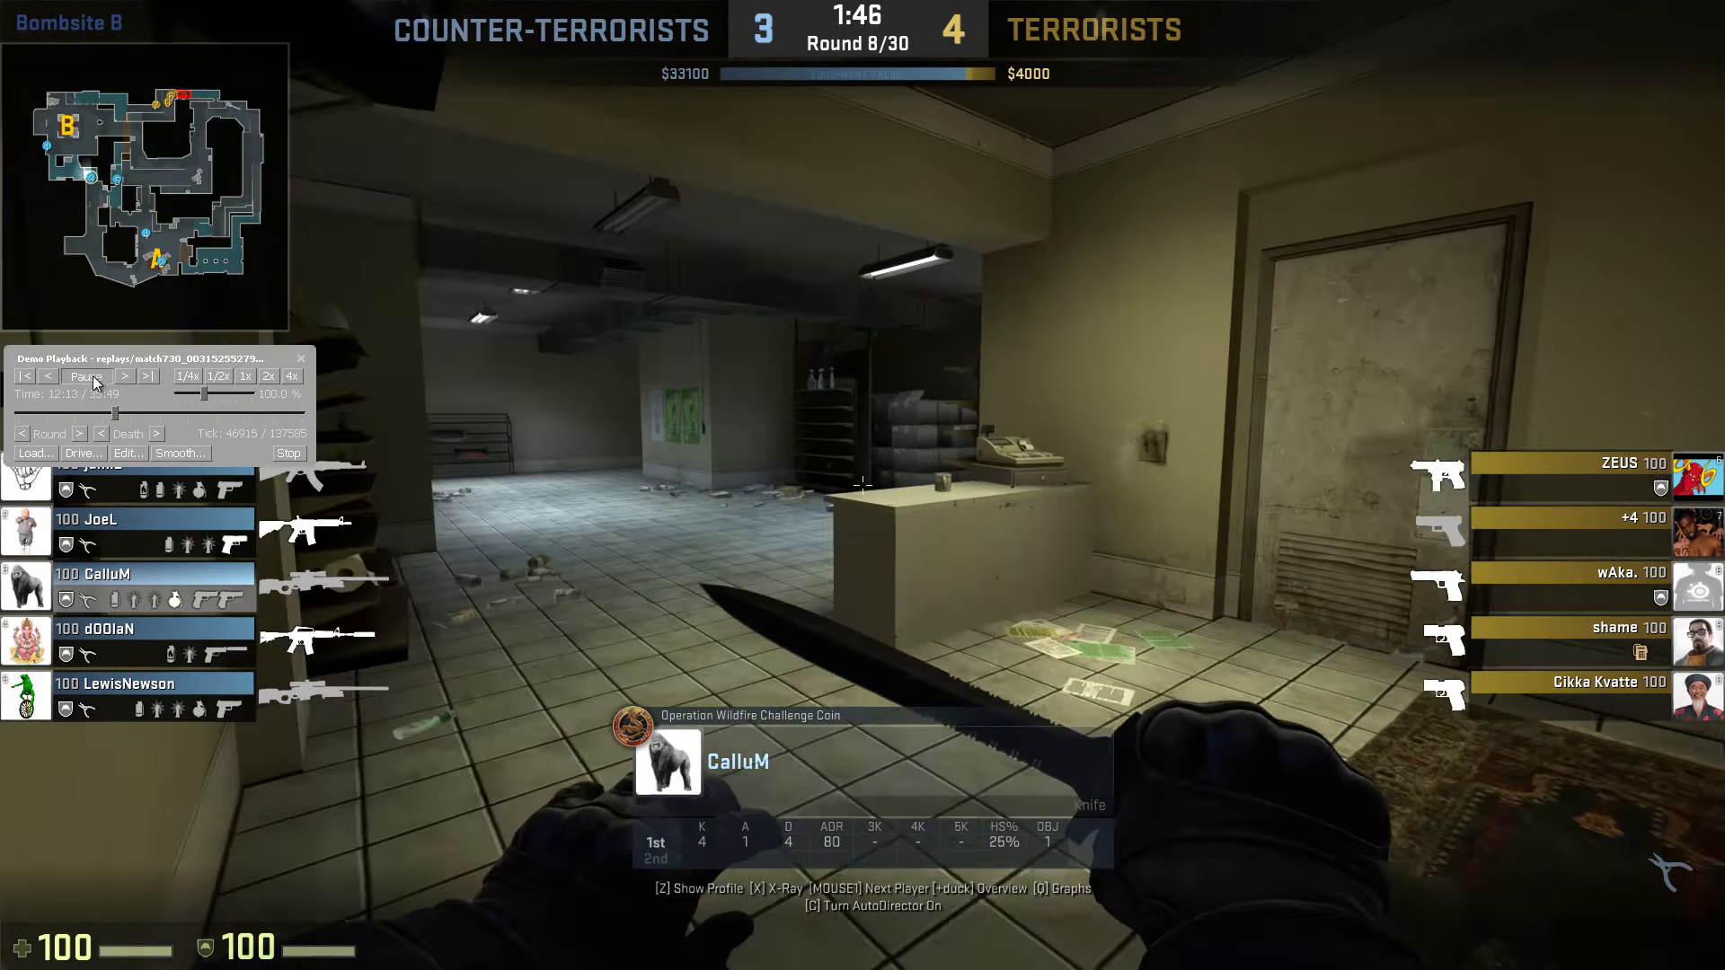
left_click(89, 378)
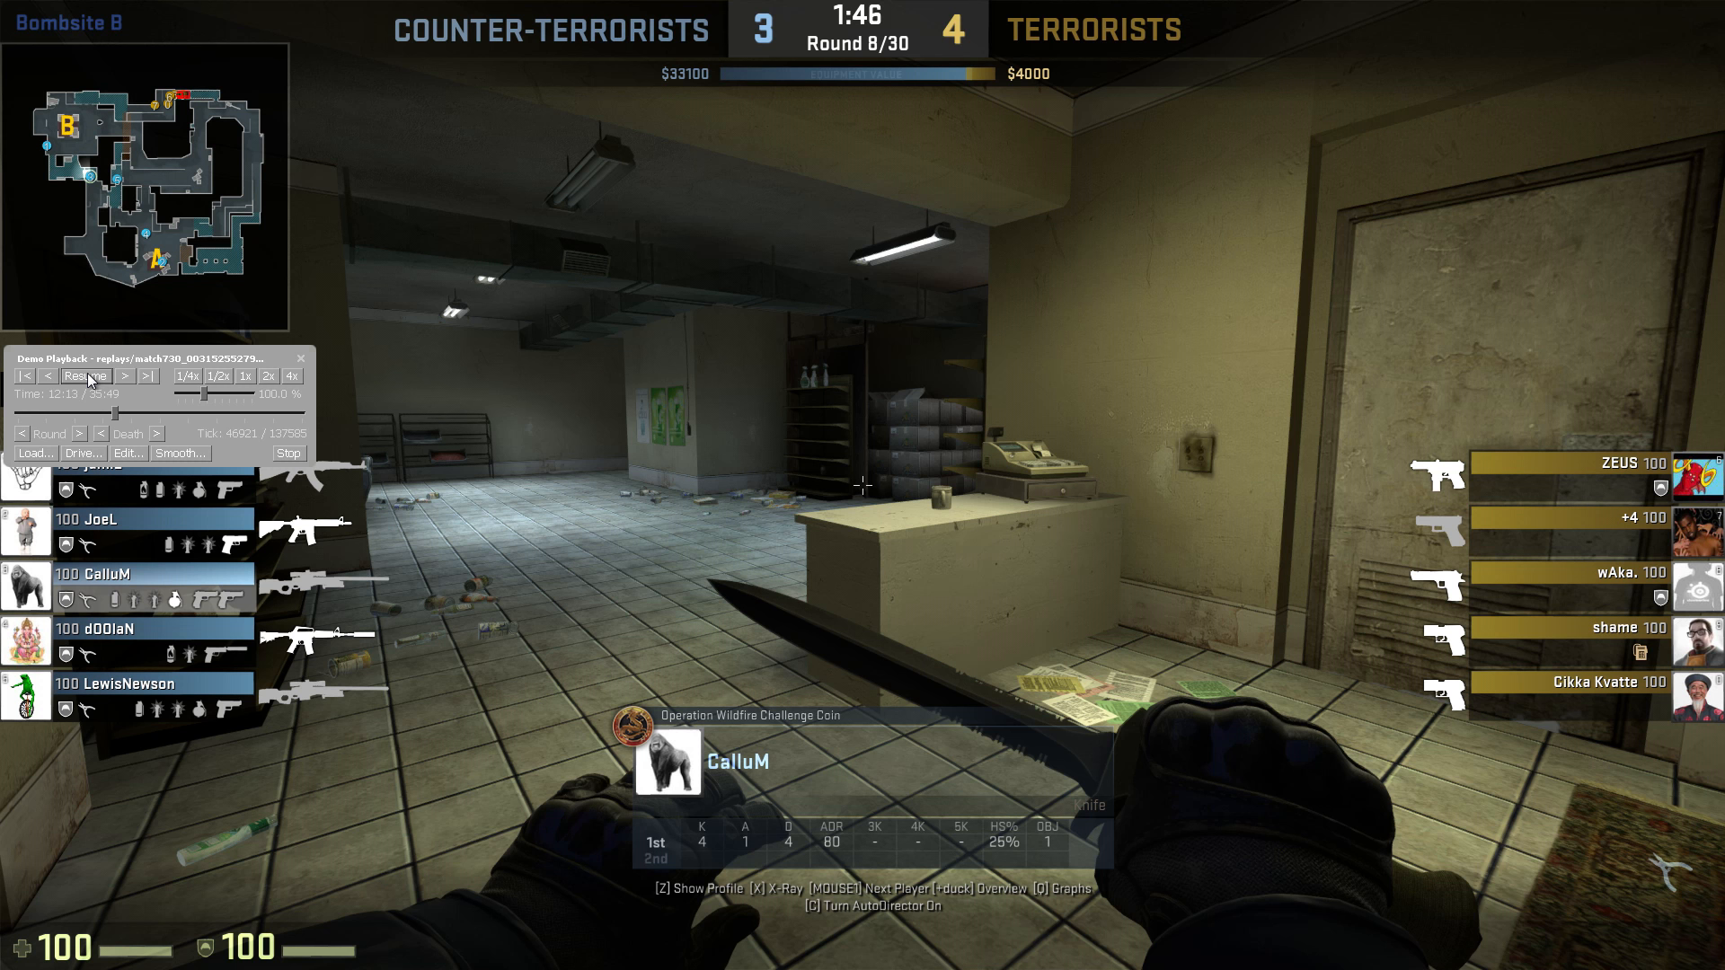
Add a basefx recording stream named raw with mirv_streams add basefx raw.
key("grave")
type("mirv")
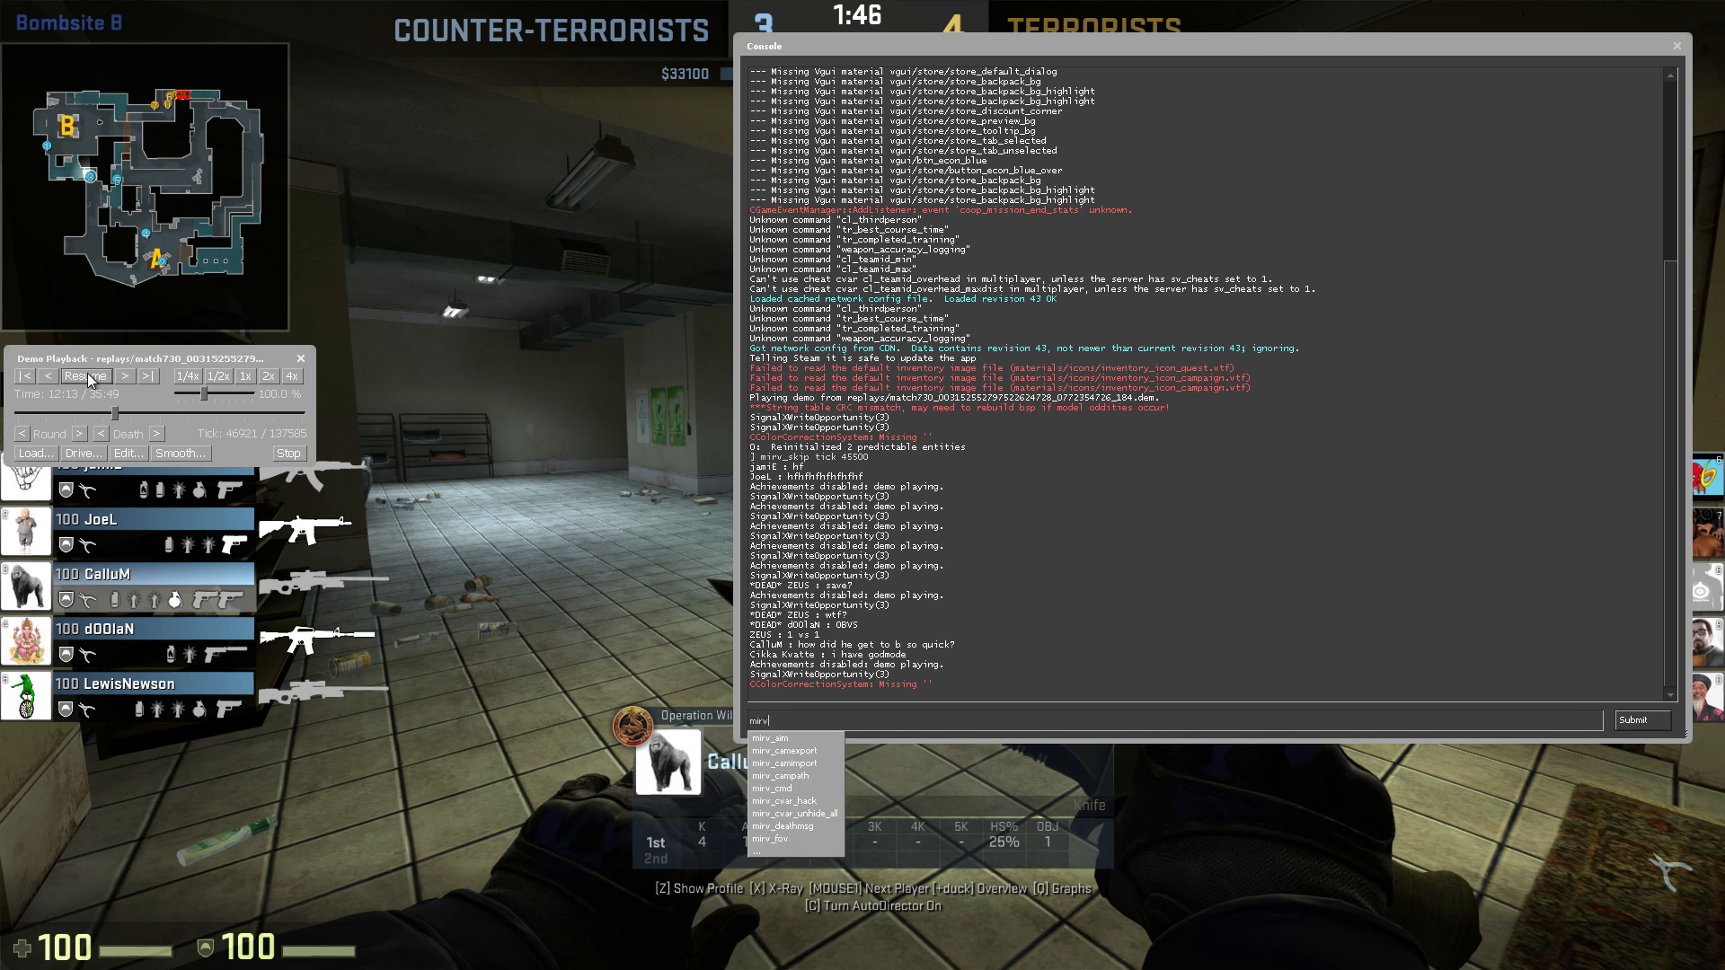
type("_streams add basef")
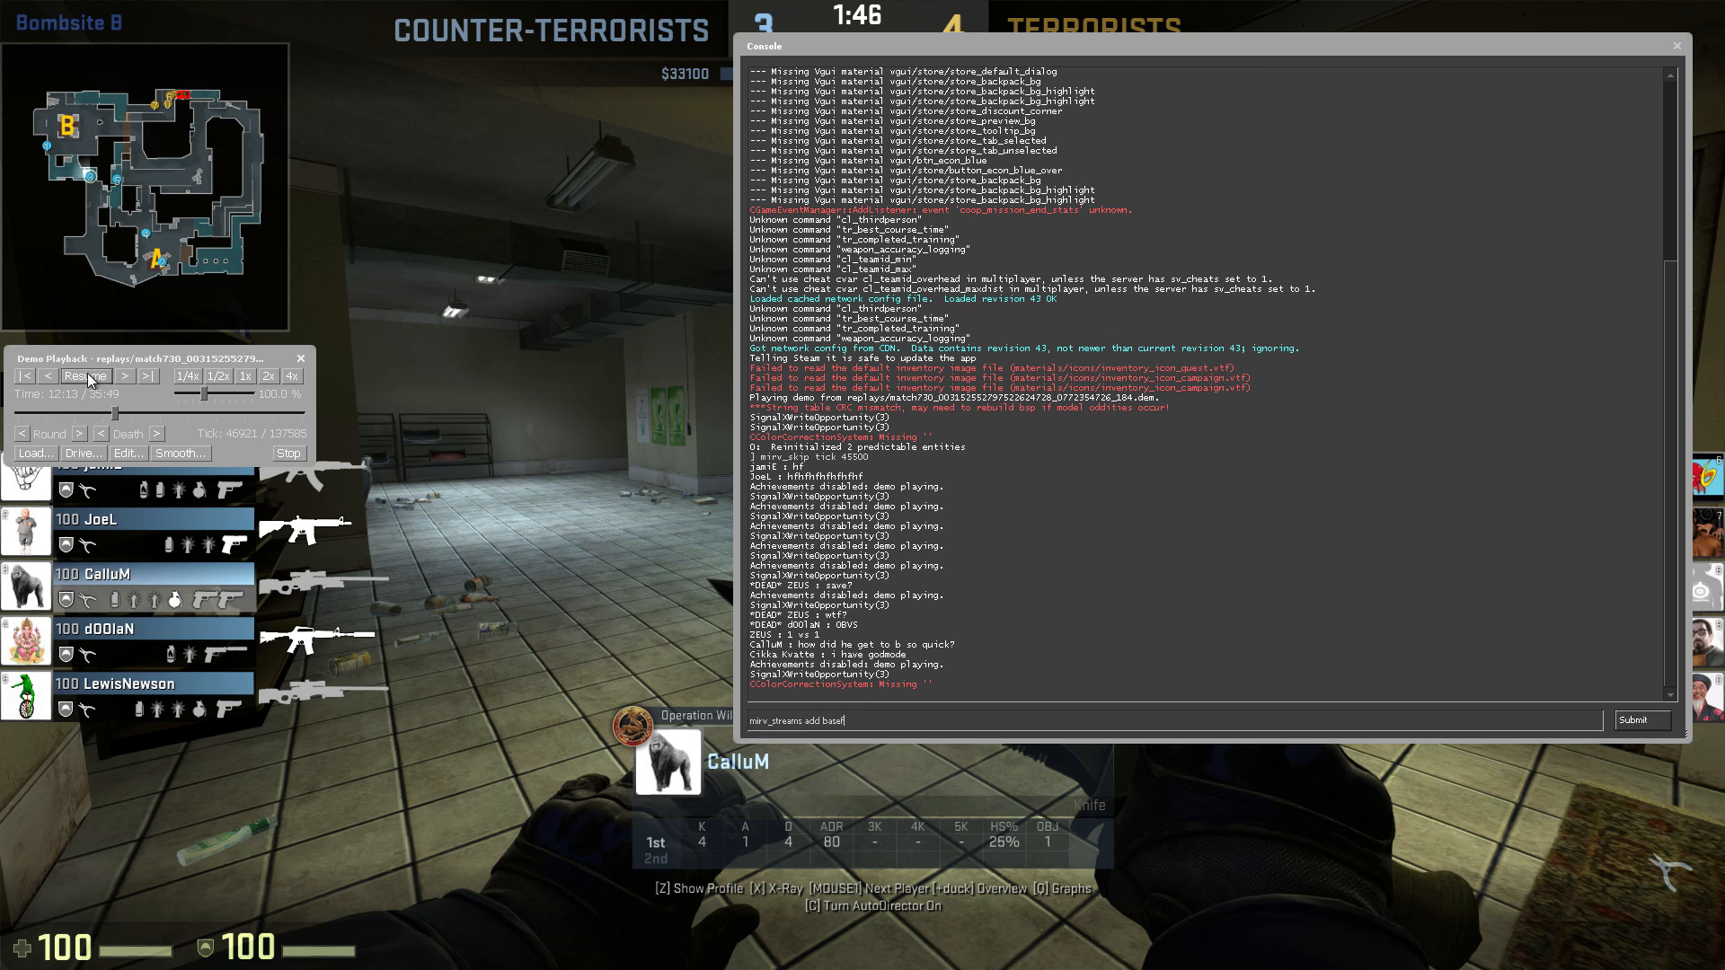
type("x raw")
key("Return")
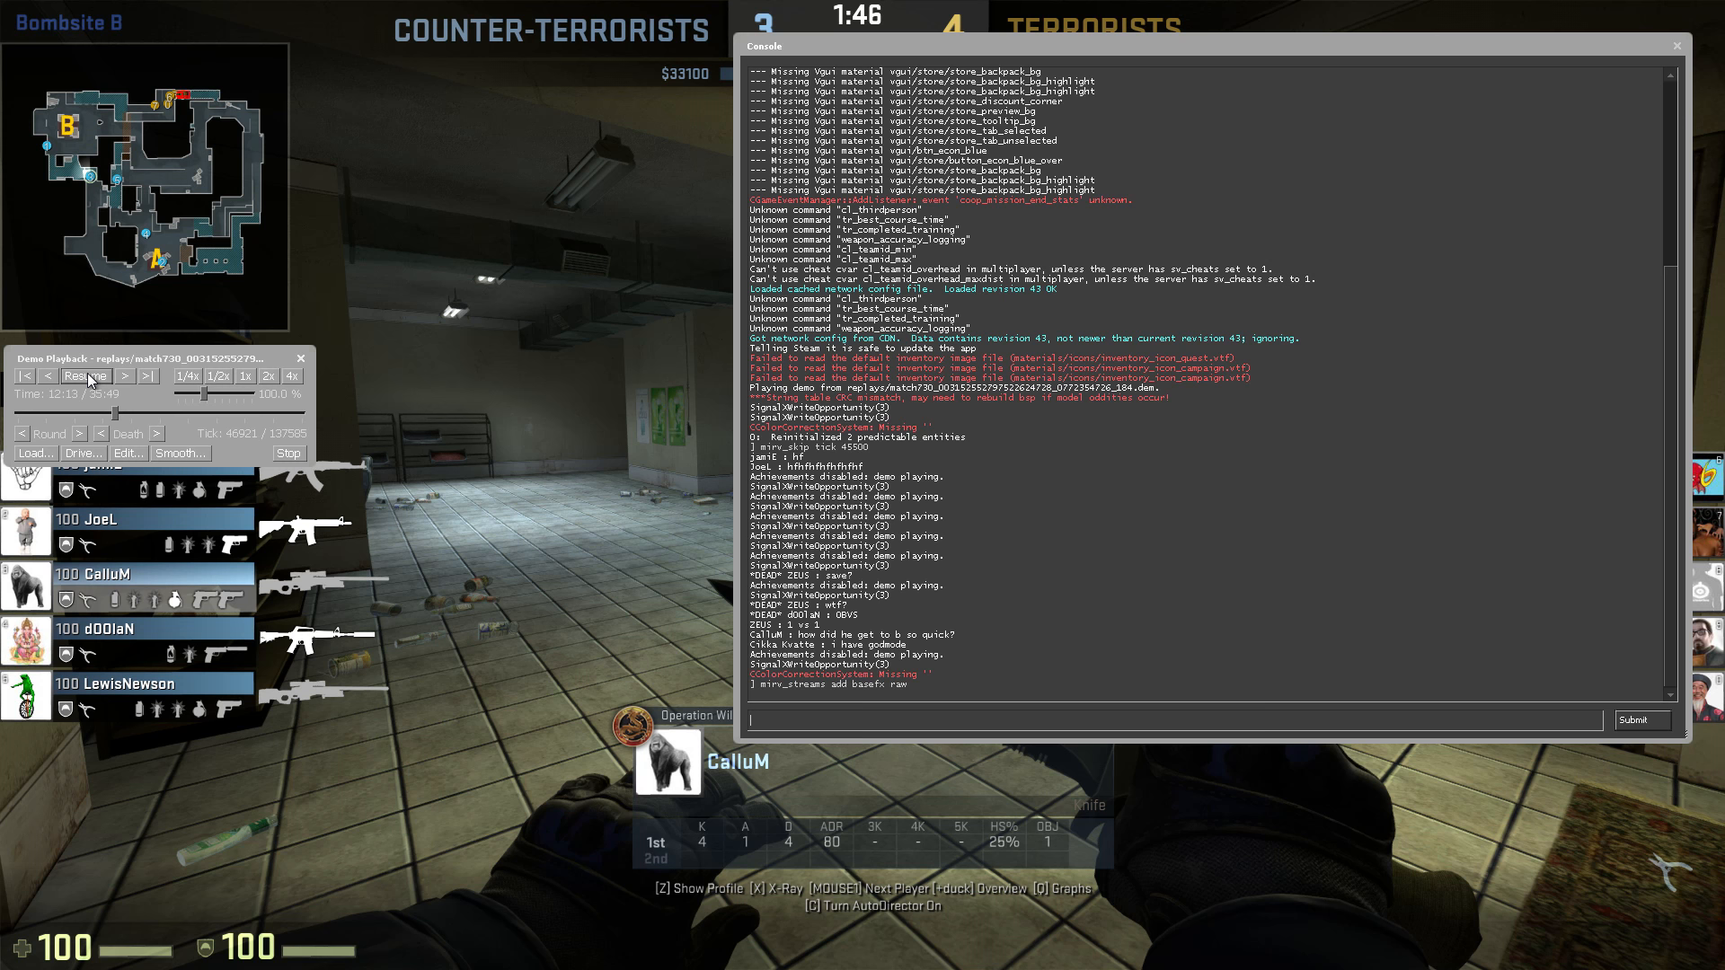
Hide the player models in the raw stream with mirv_streams edit raw playermodelsaction invisible.
type("mirv_s")
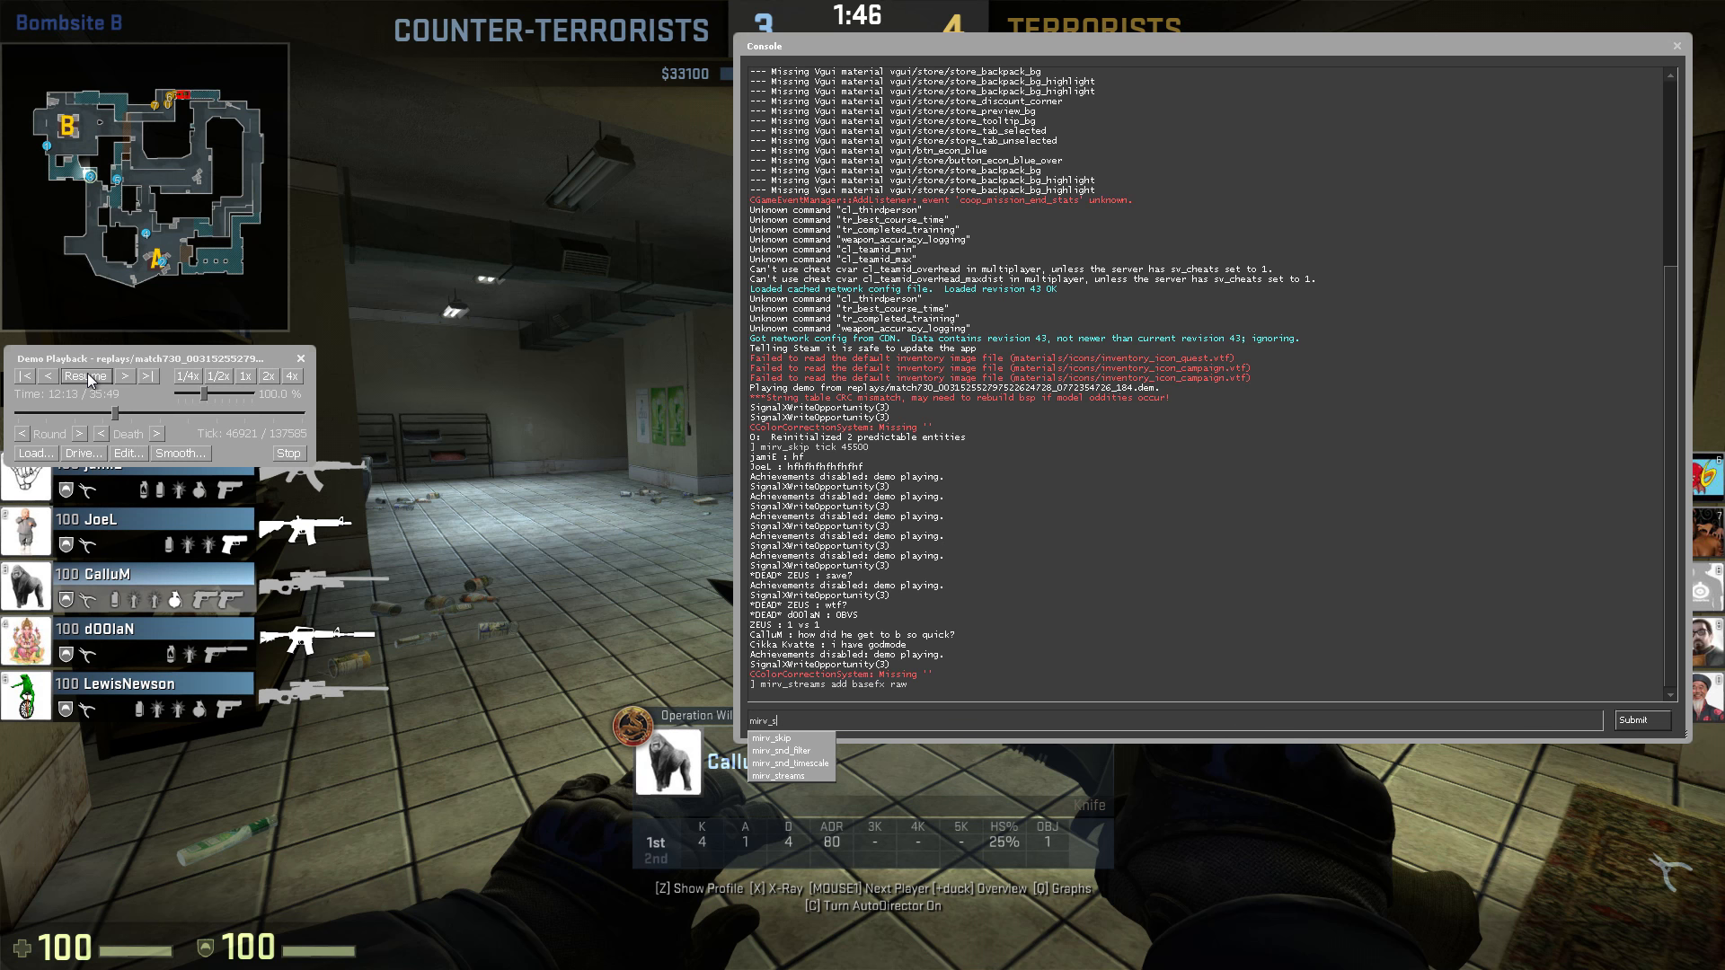
type("treams edit raw player")
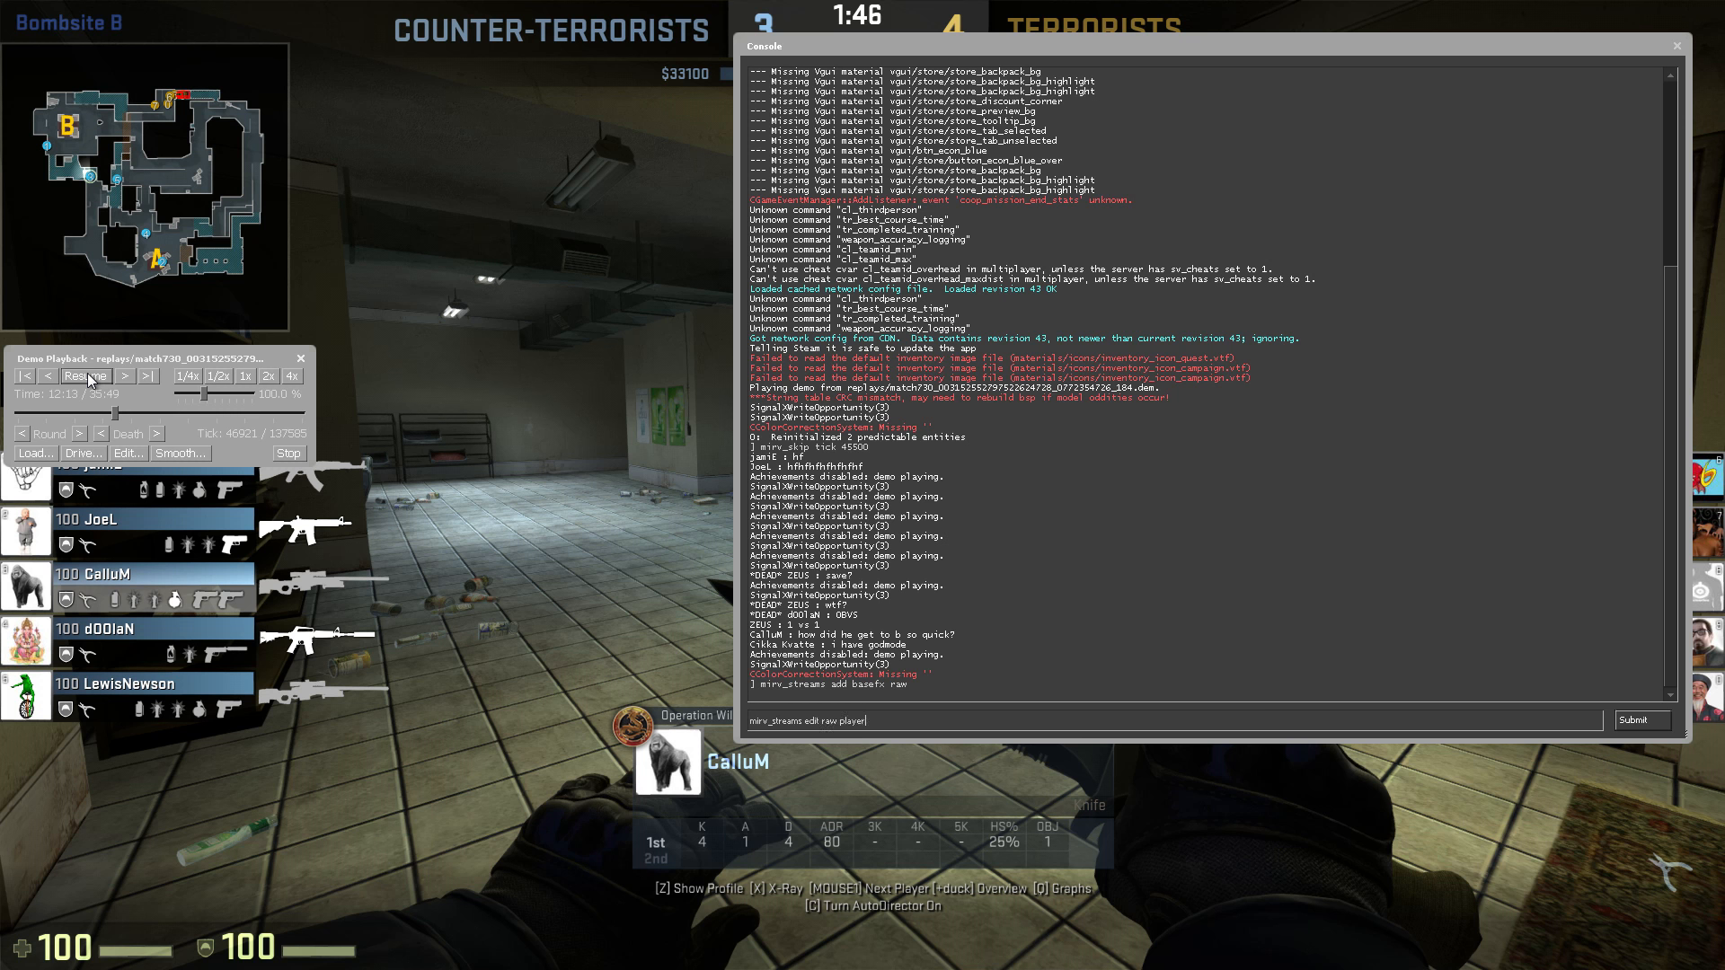
type("modelsaction invisible")
key("Return")
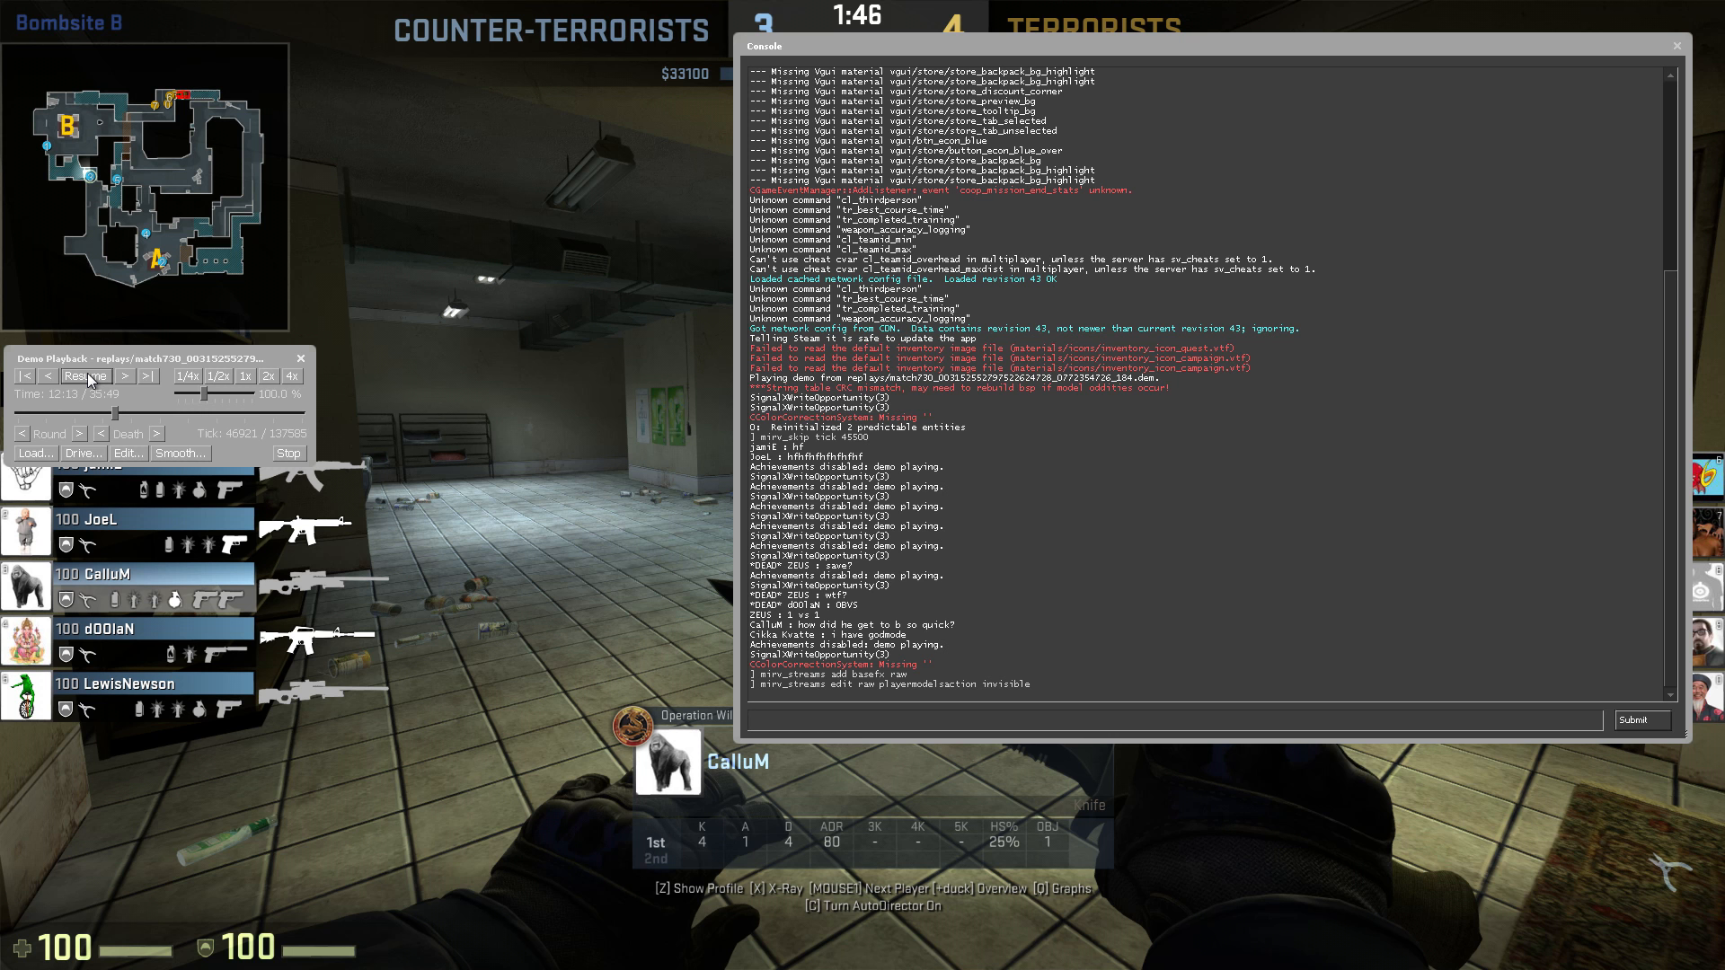
Hide the weapon models in the raw stream with mirv_streams edit raw weaponmodelsaction invisible.
key("Up")
key("BackSpace")
key("BackSpace")
key("BackSpace")
key("BackSpace")
key("BackSpace")
key("BackSpace")
type("weapon")
key("Return")
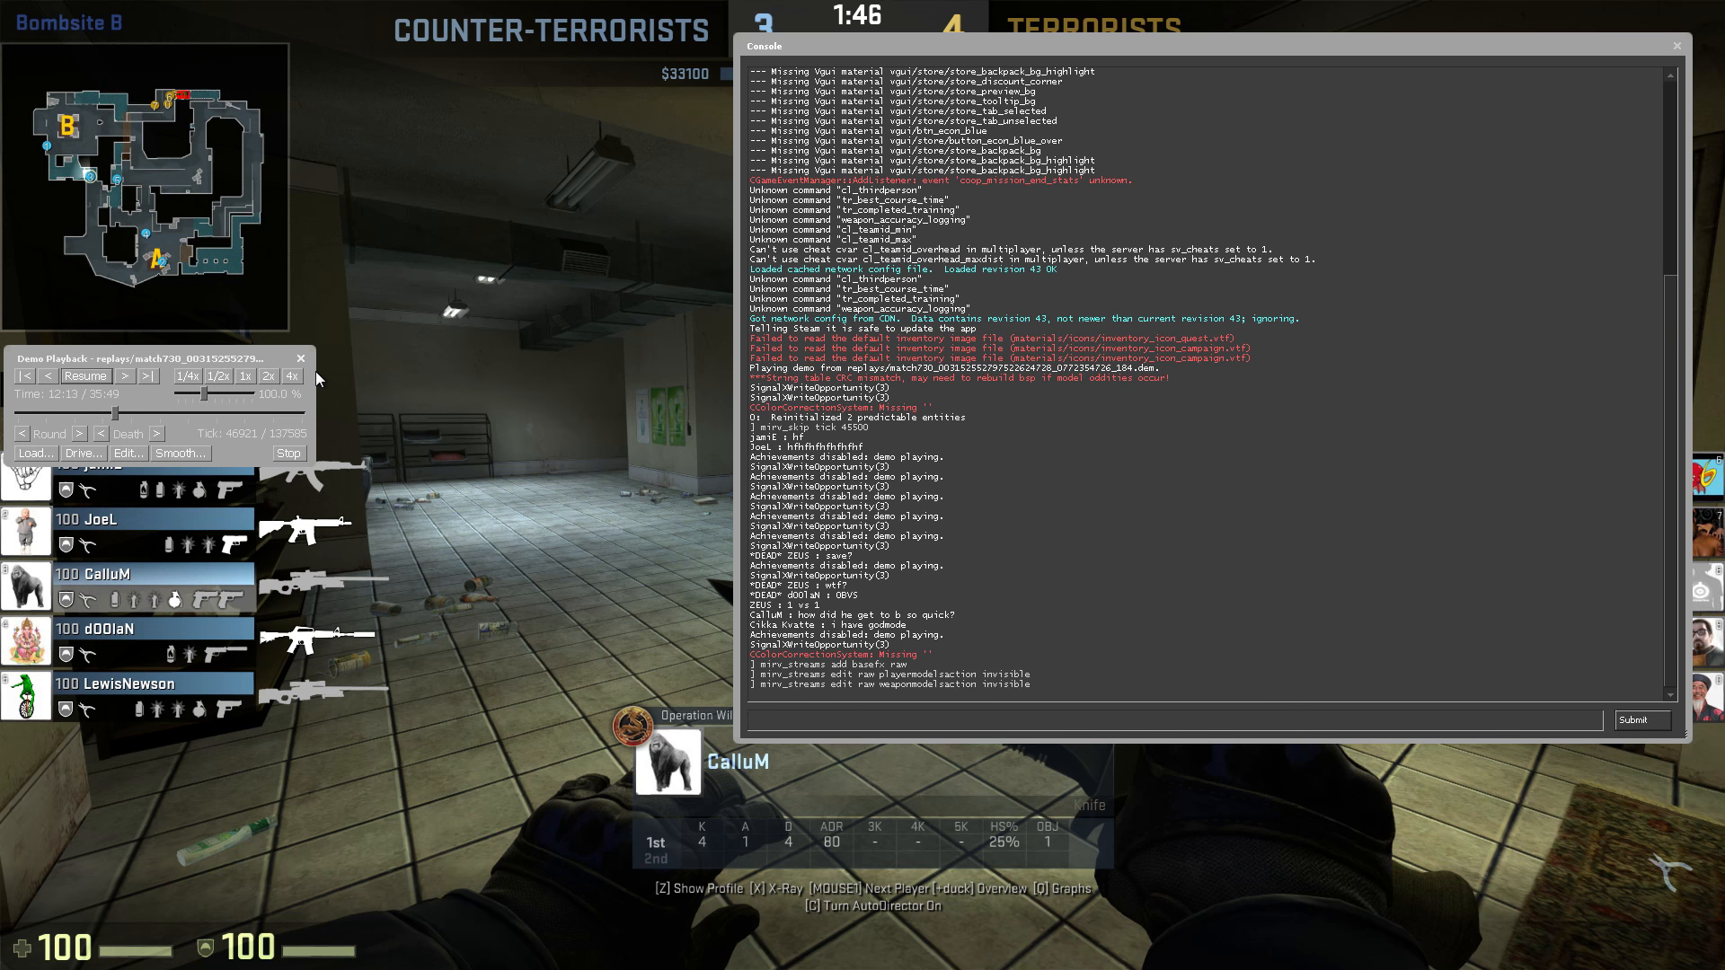
Set drawhud to 1 for the raw stream and preview that stream in the game view.
type("mirv_streams edit raw drawhud 1")
key("Return")
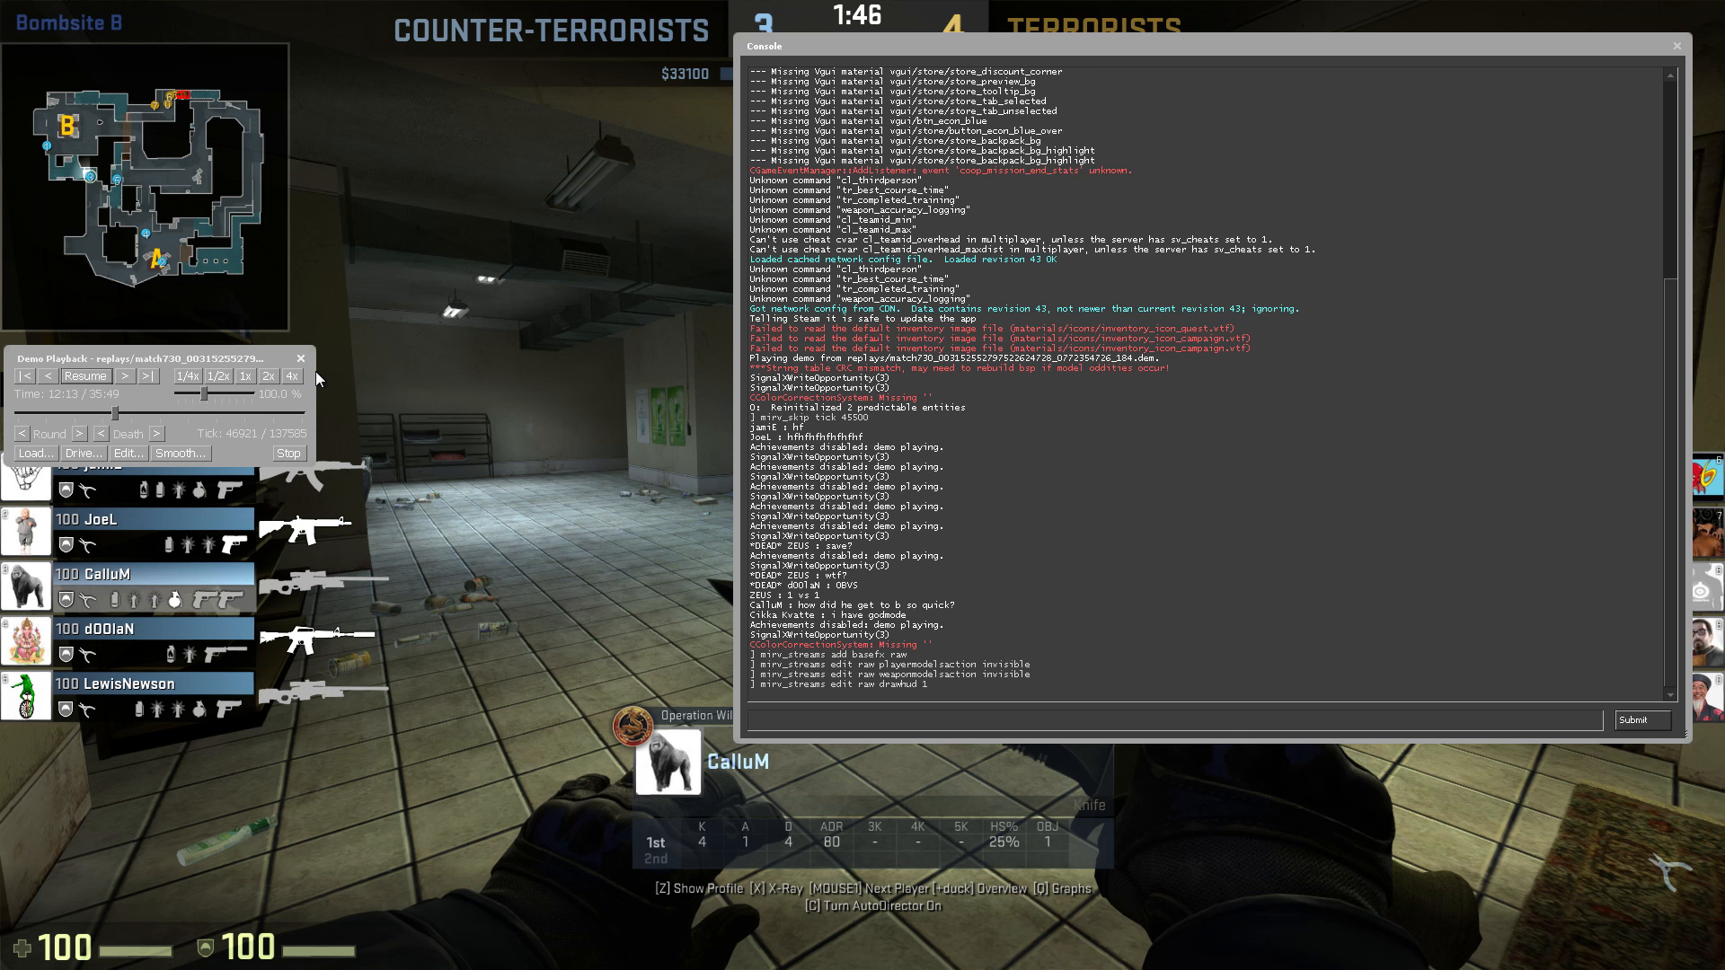
type("mirv_streams preview raw")
key("Return")
key("grave")
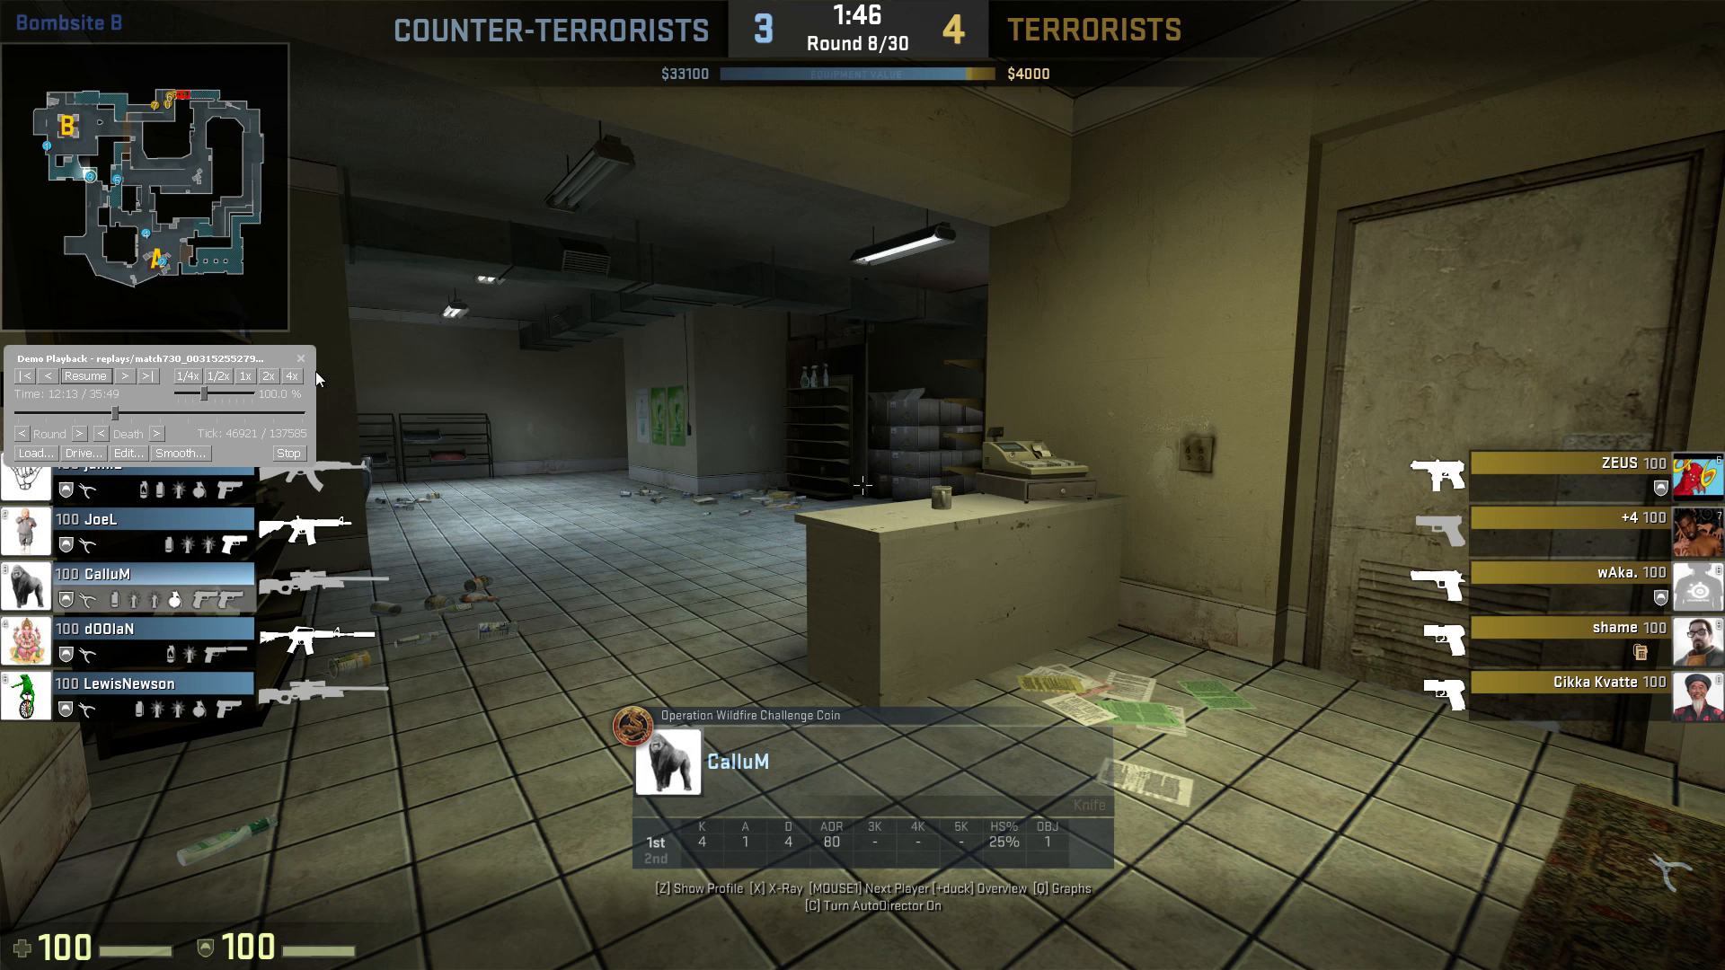
Turn off the raw stream preview with mirv_streams preview "" and check the normal game view.
key("grave")
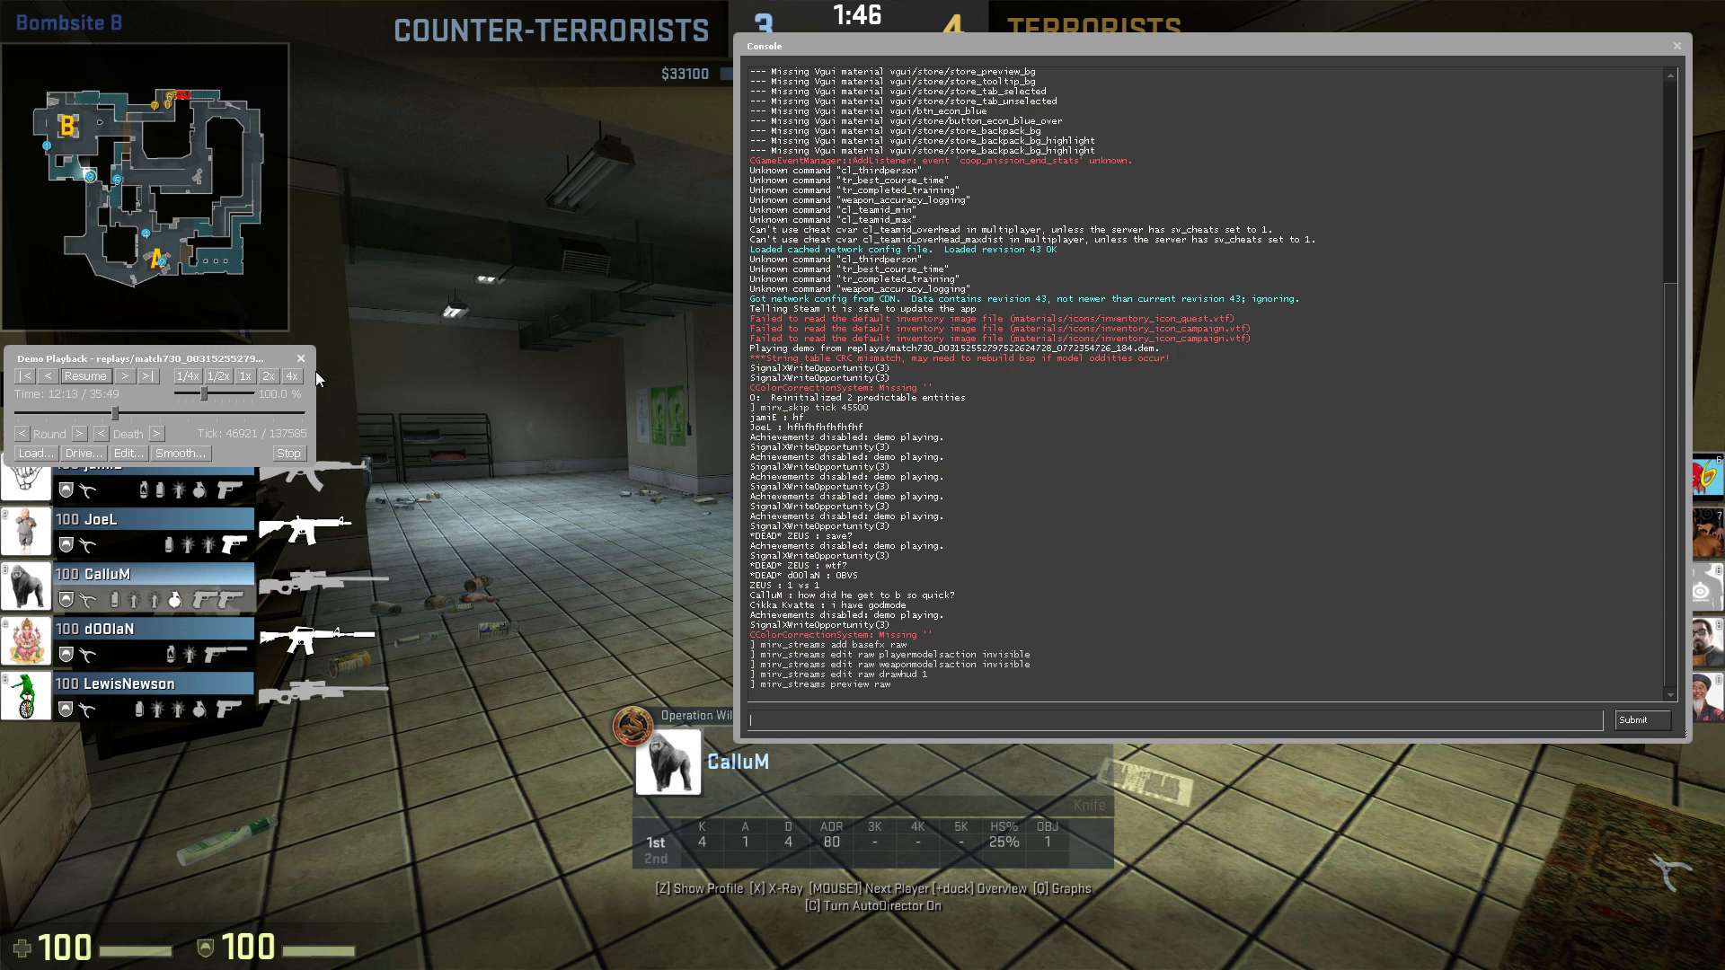
key("Up")
key("Return")
key("grave")
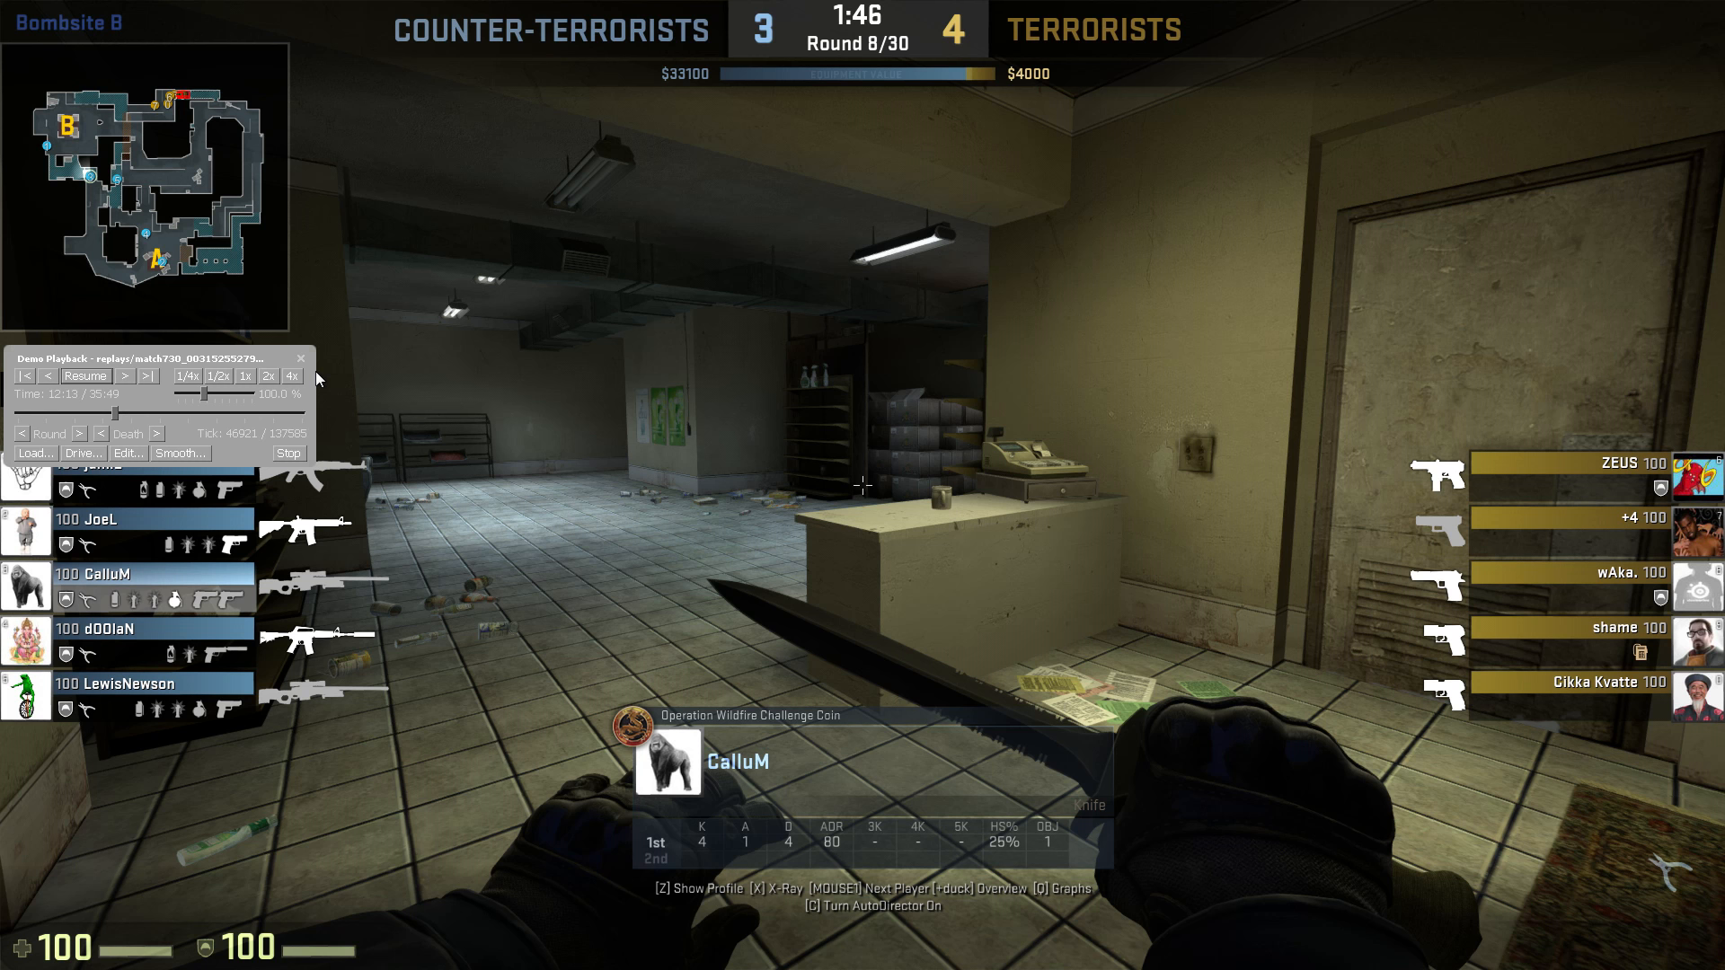
Add a matteentity recording stream named models with mirv_streams add matteentity models.
key("grave")
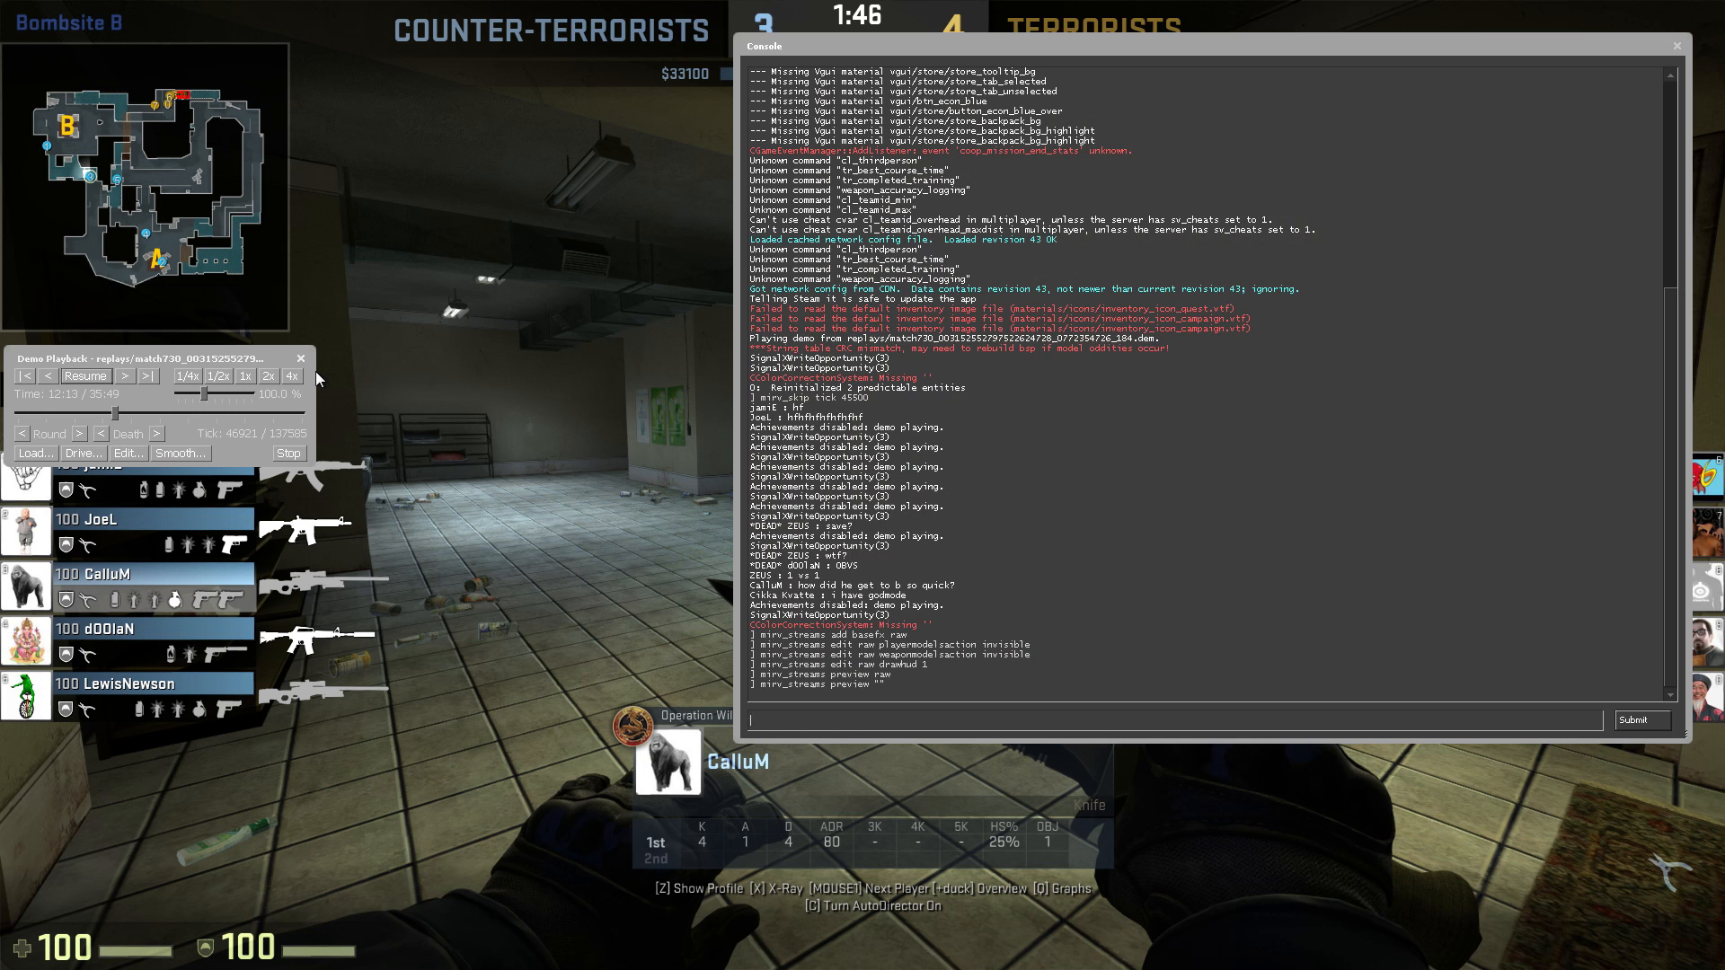
type("mirv_")
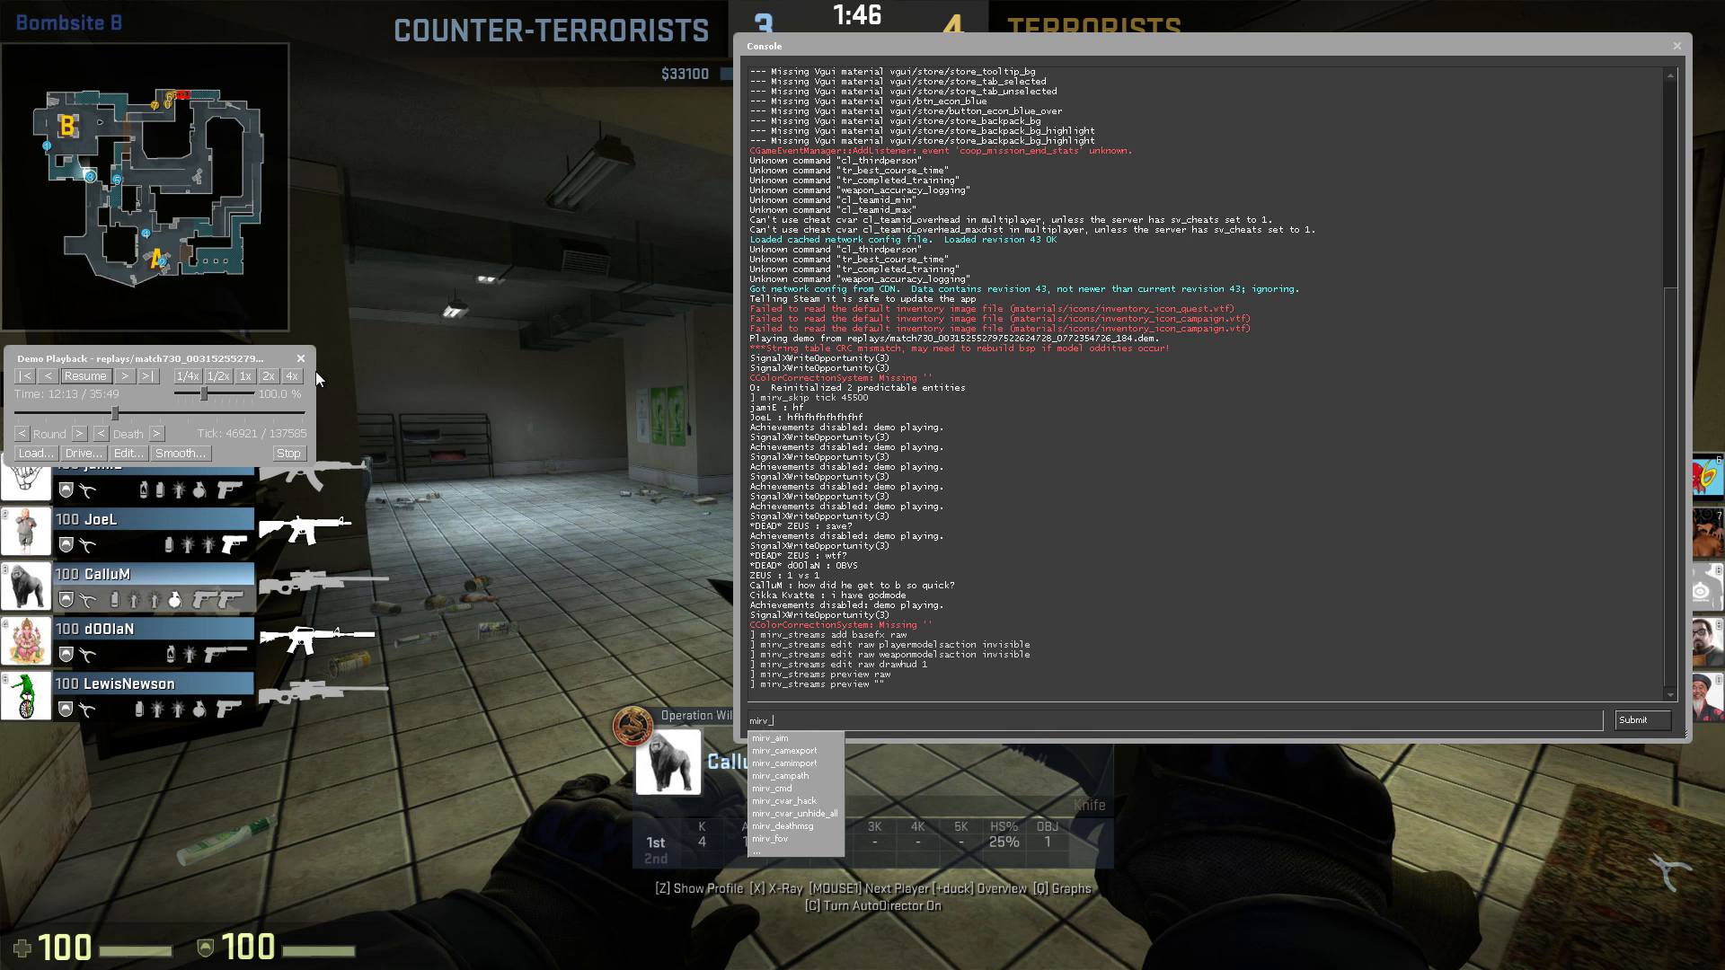
type("streams ")
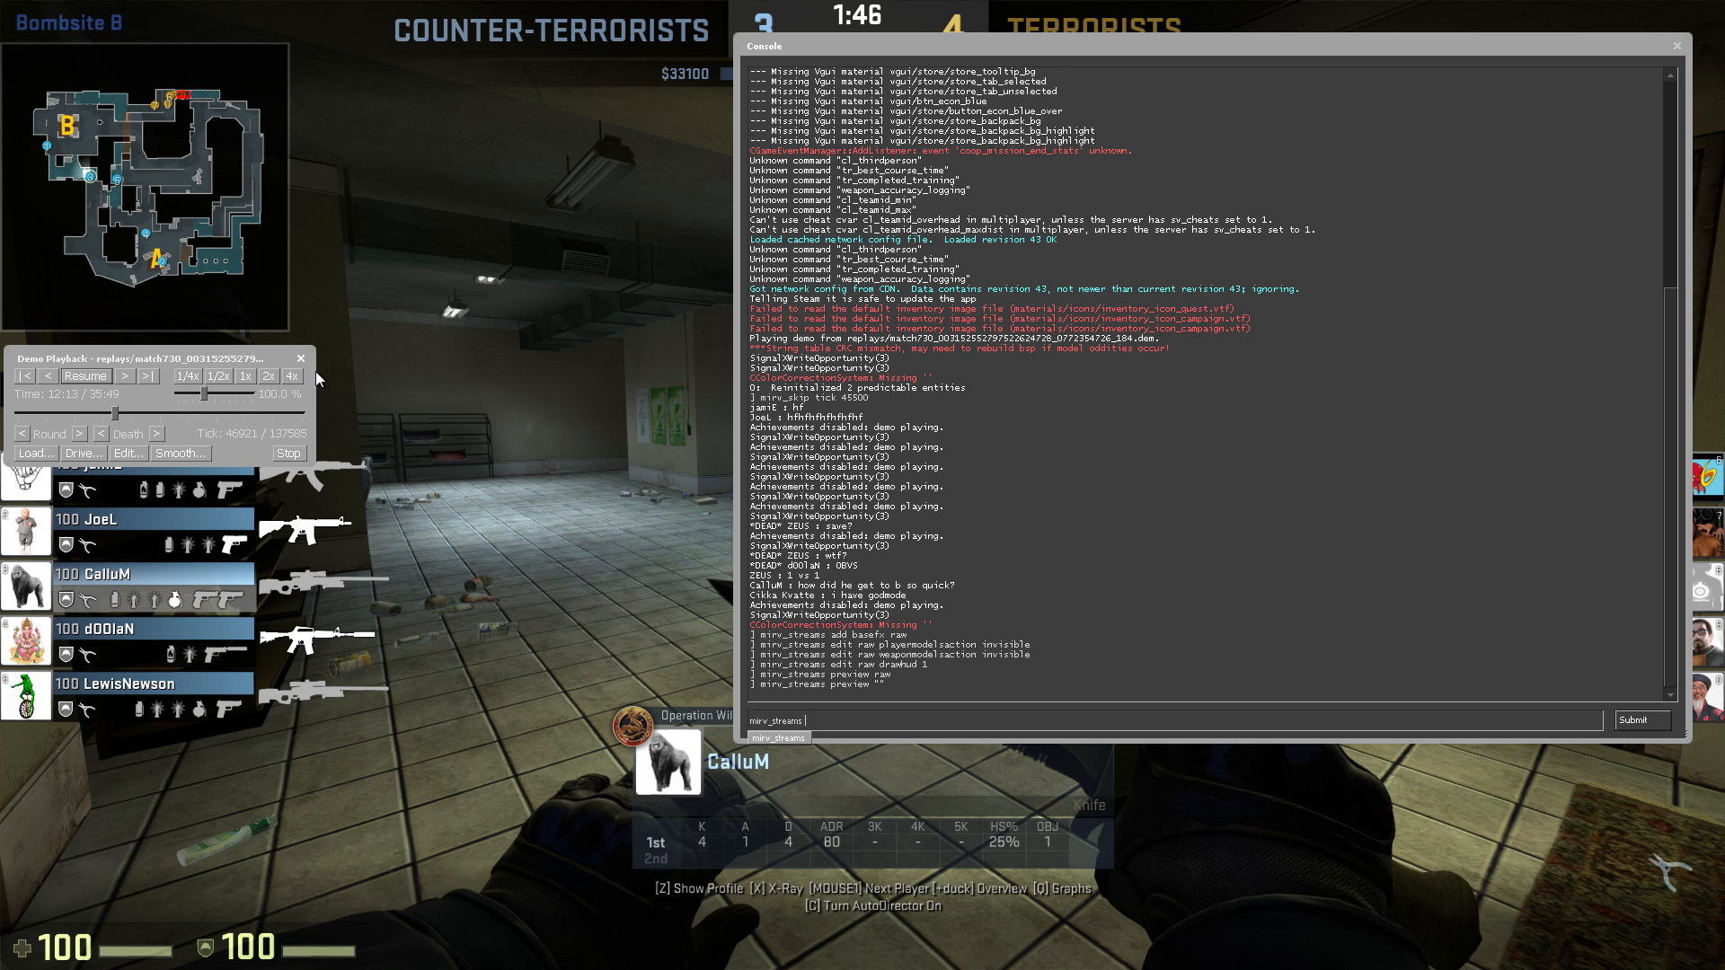
type("add matteentity gree")
key("BackSpace")
key("BackSpace")
type("models")
key("Return")
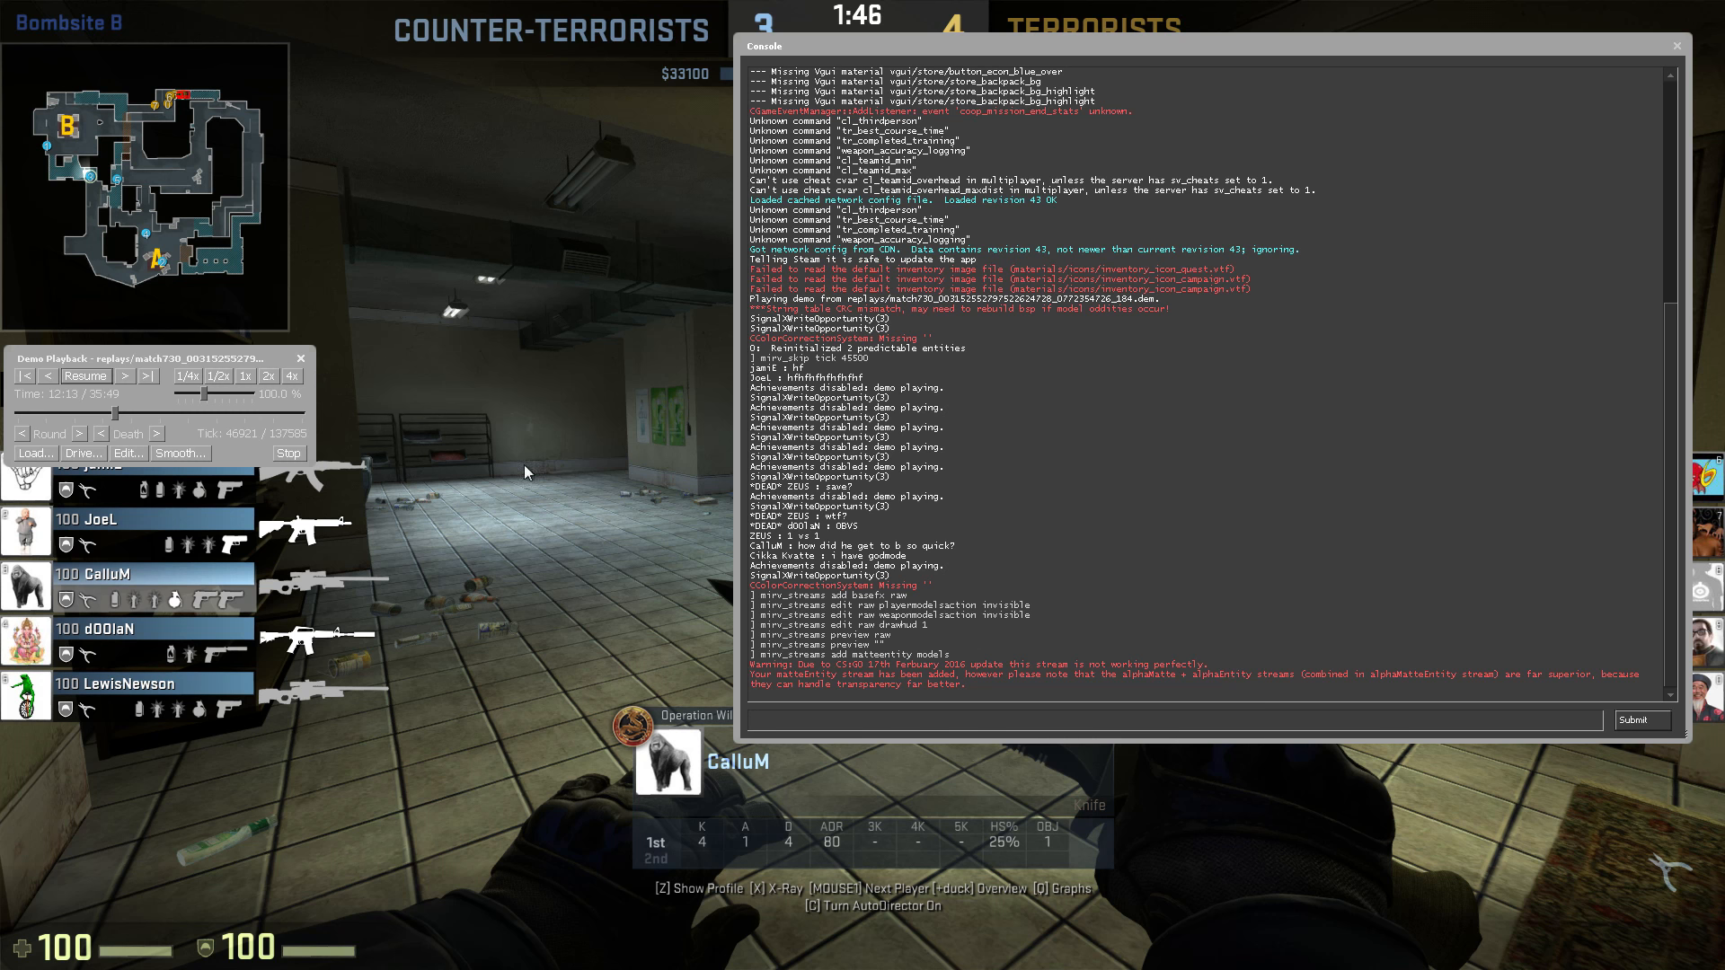
left_click_drag(873, 672, 1019, 701)
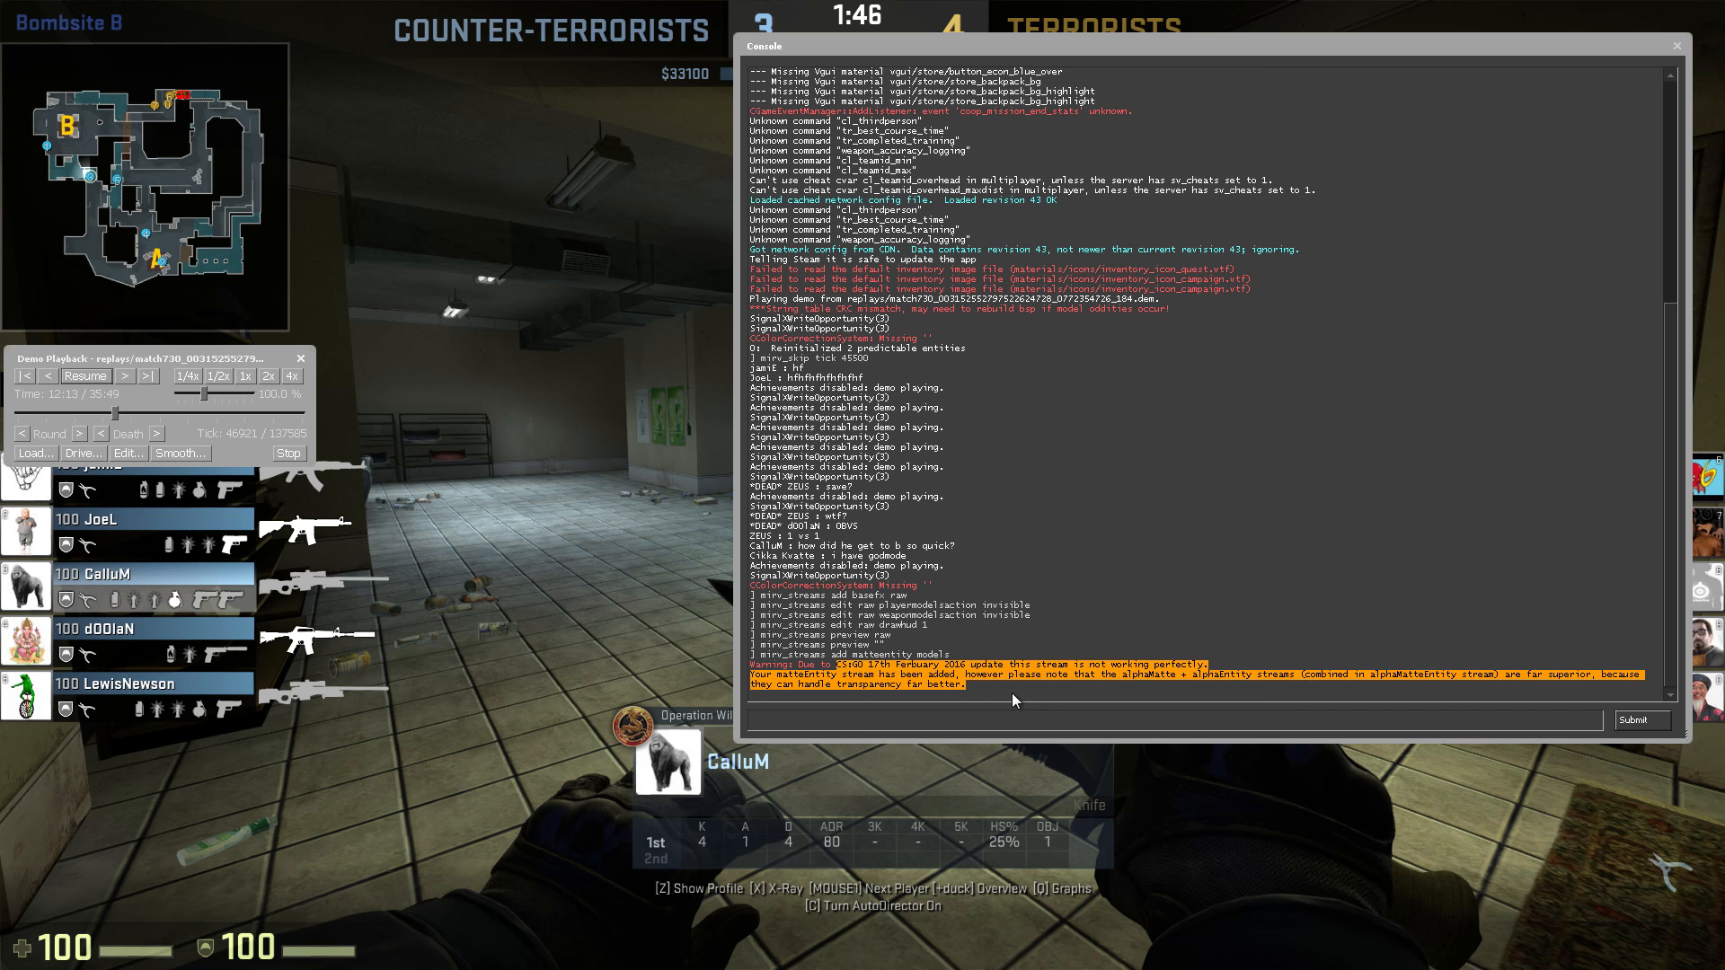
left_click(1363, 679)
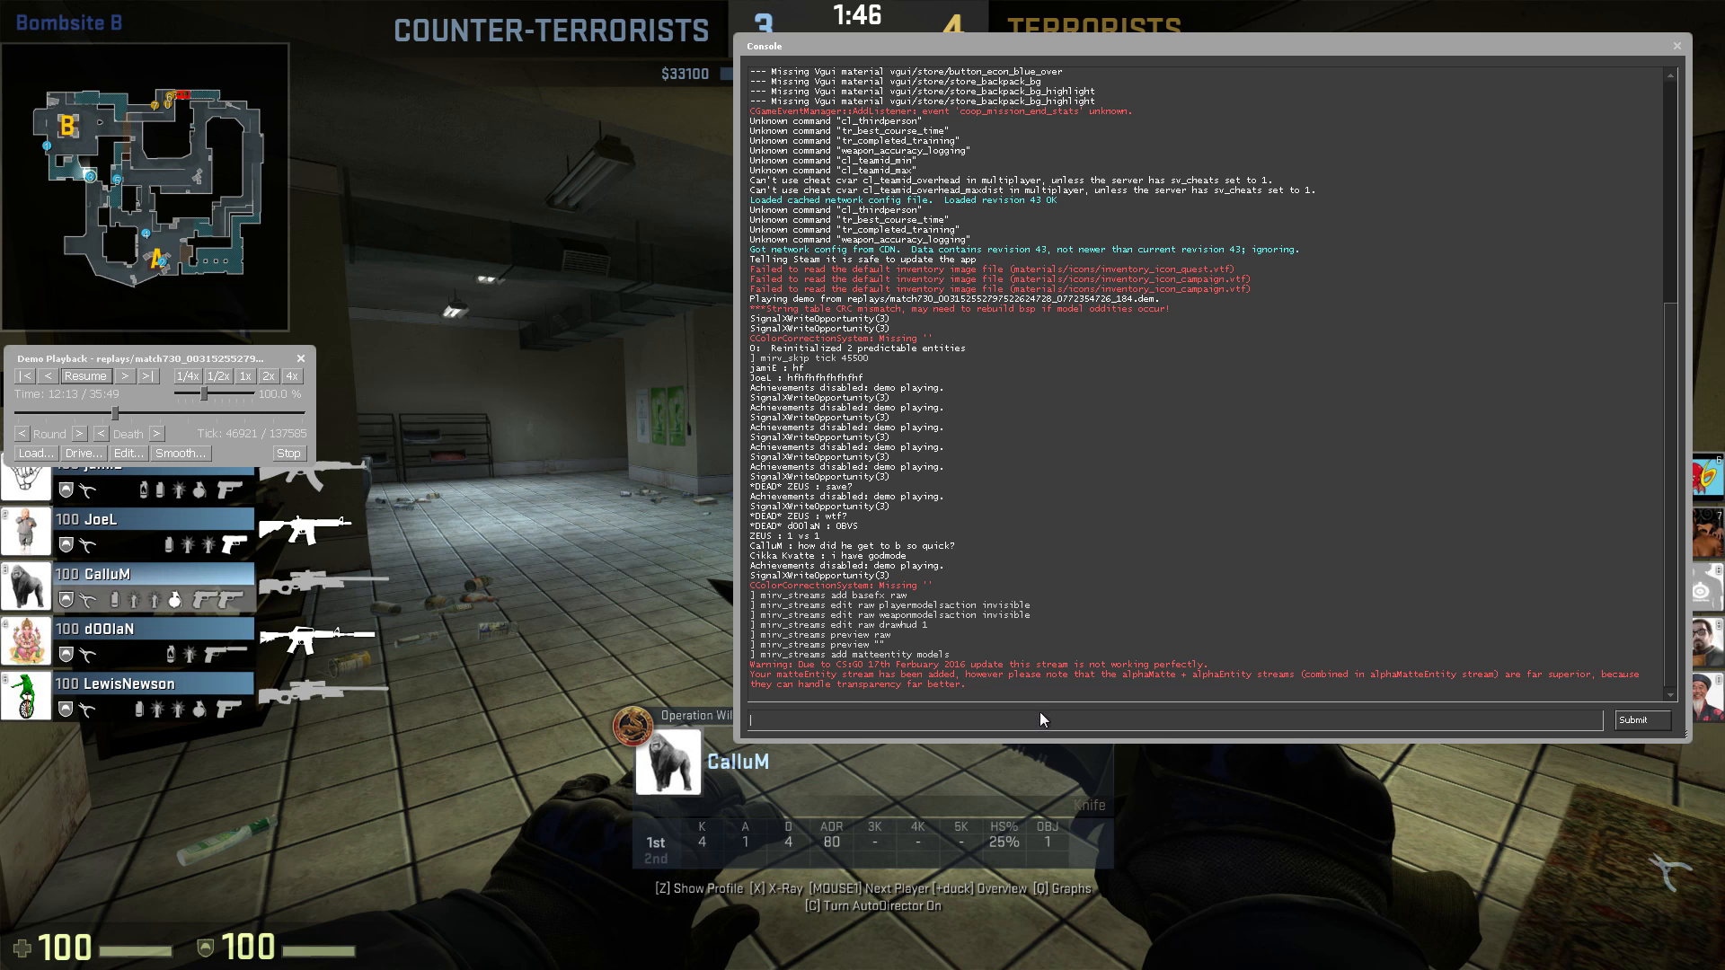
Preview the models stream in the game view with mirv_streams preview models.
type("mirv")
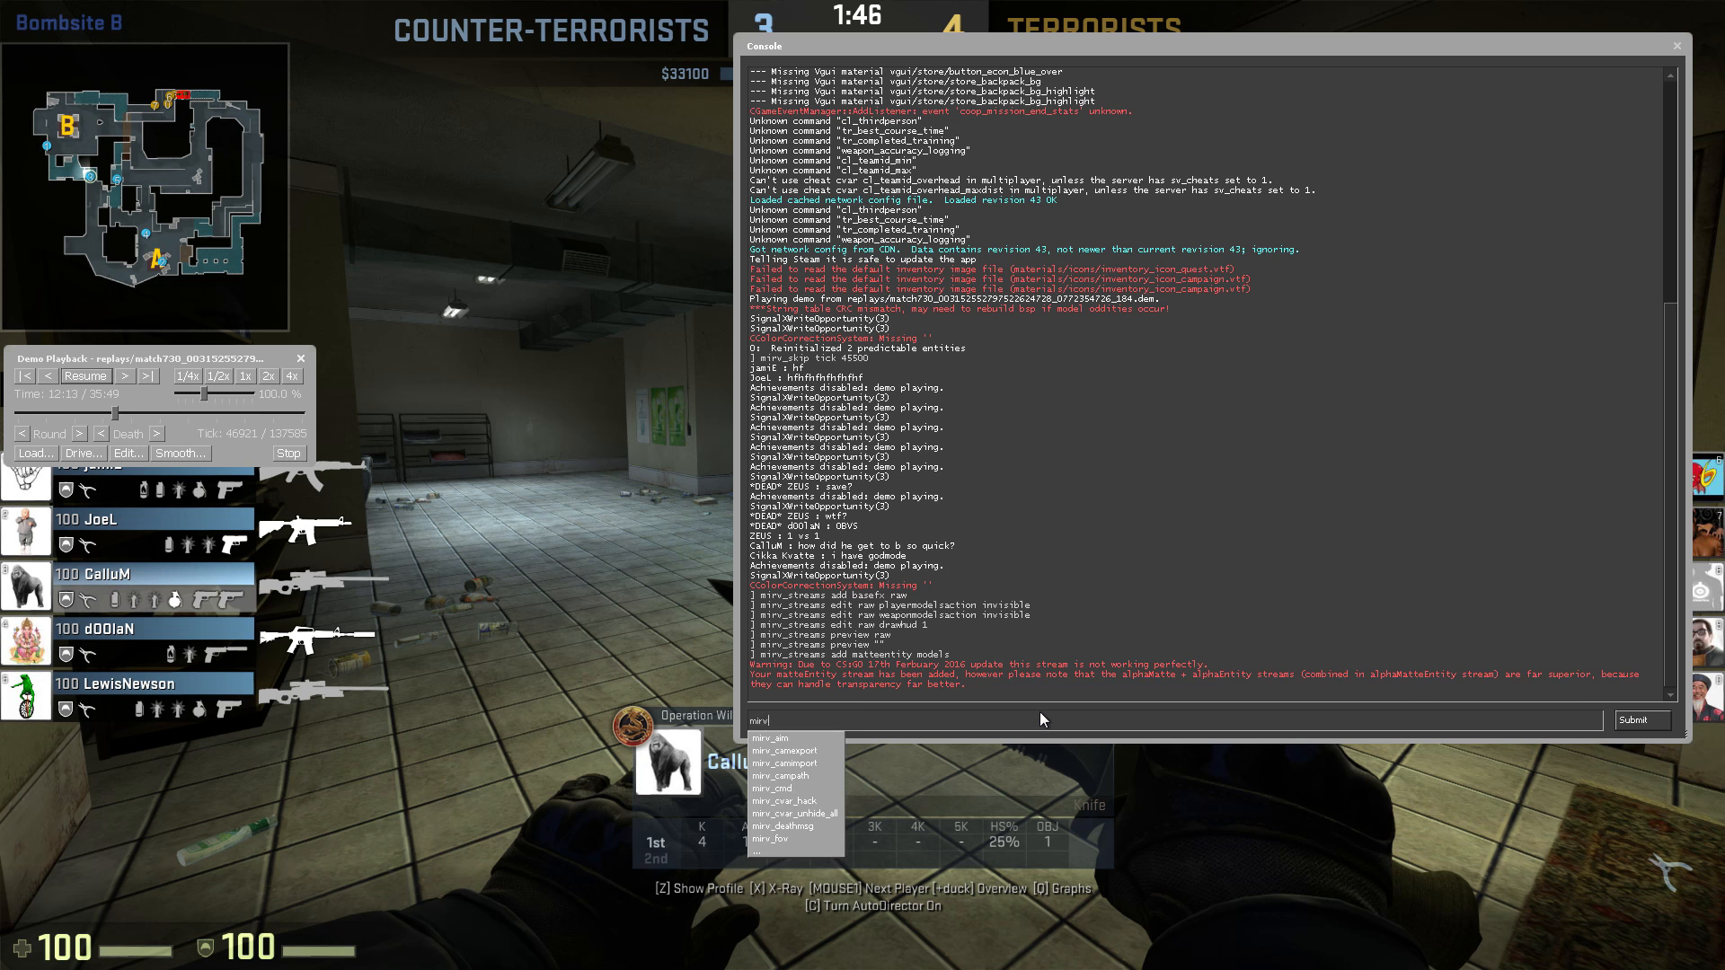
type("_stream")
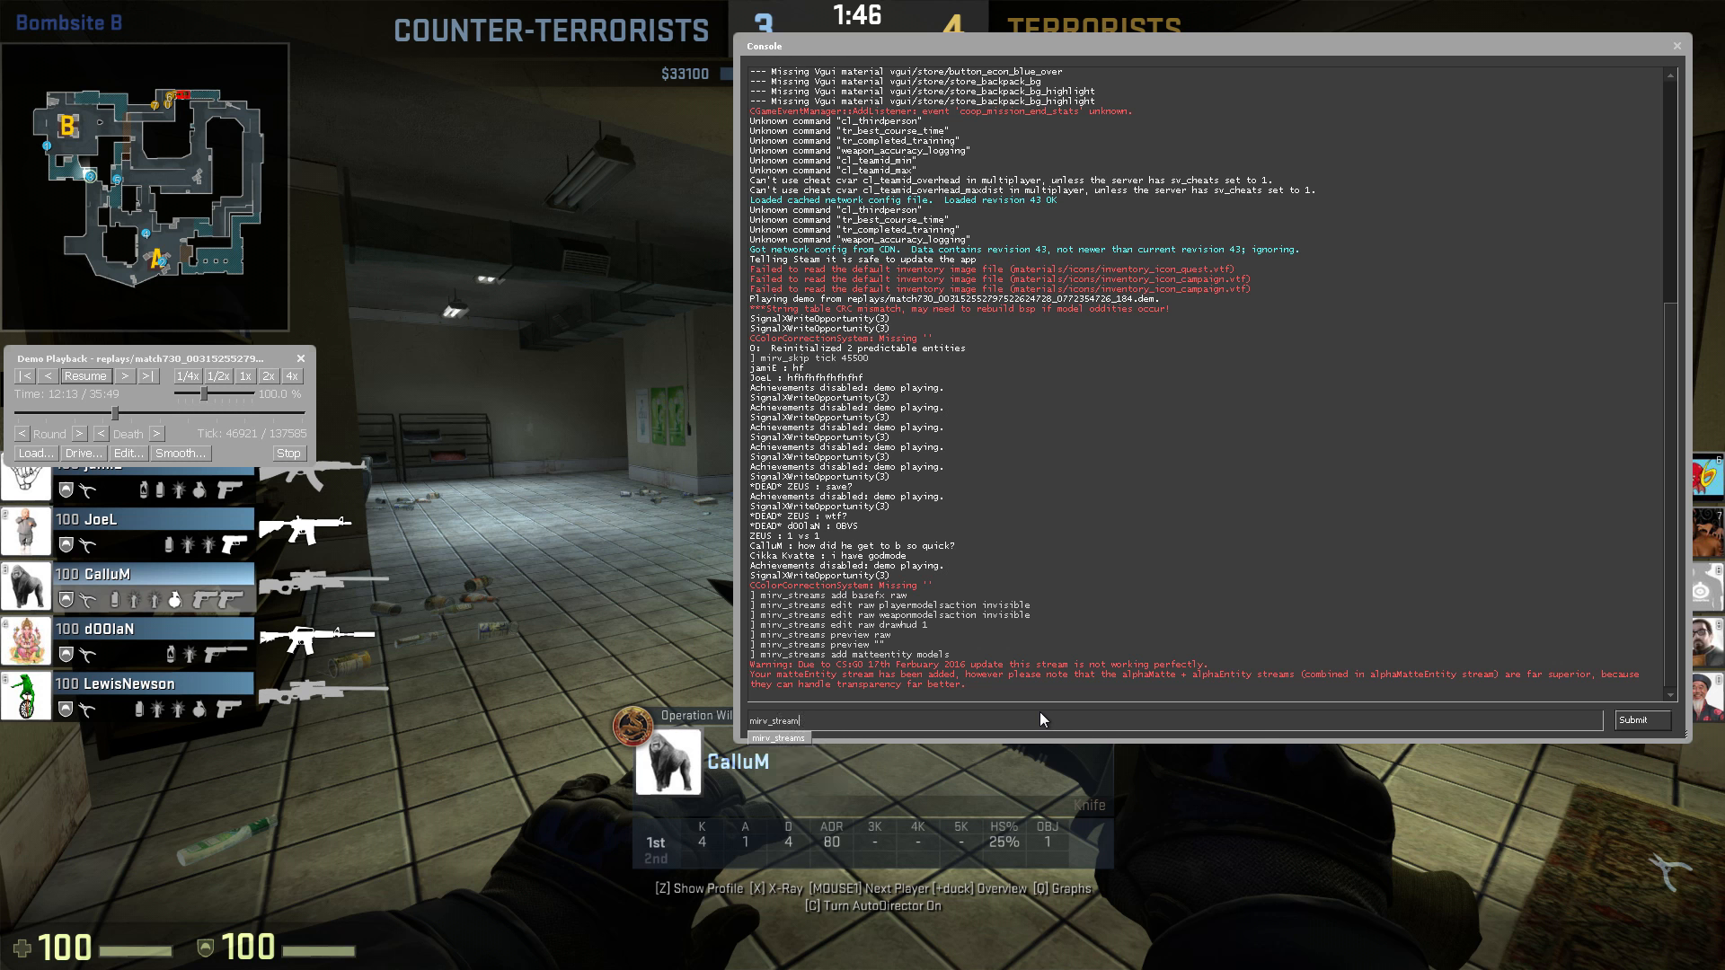
type("s preview models")
key("Return")
key("grave")
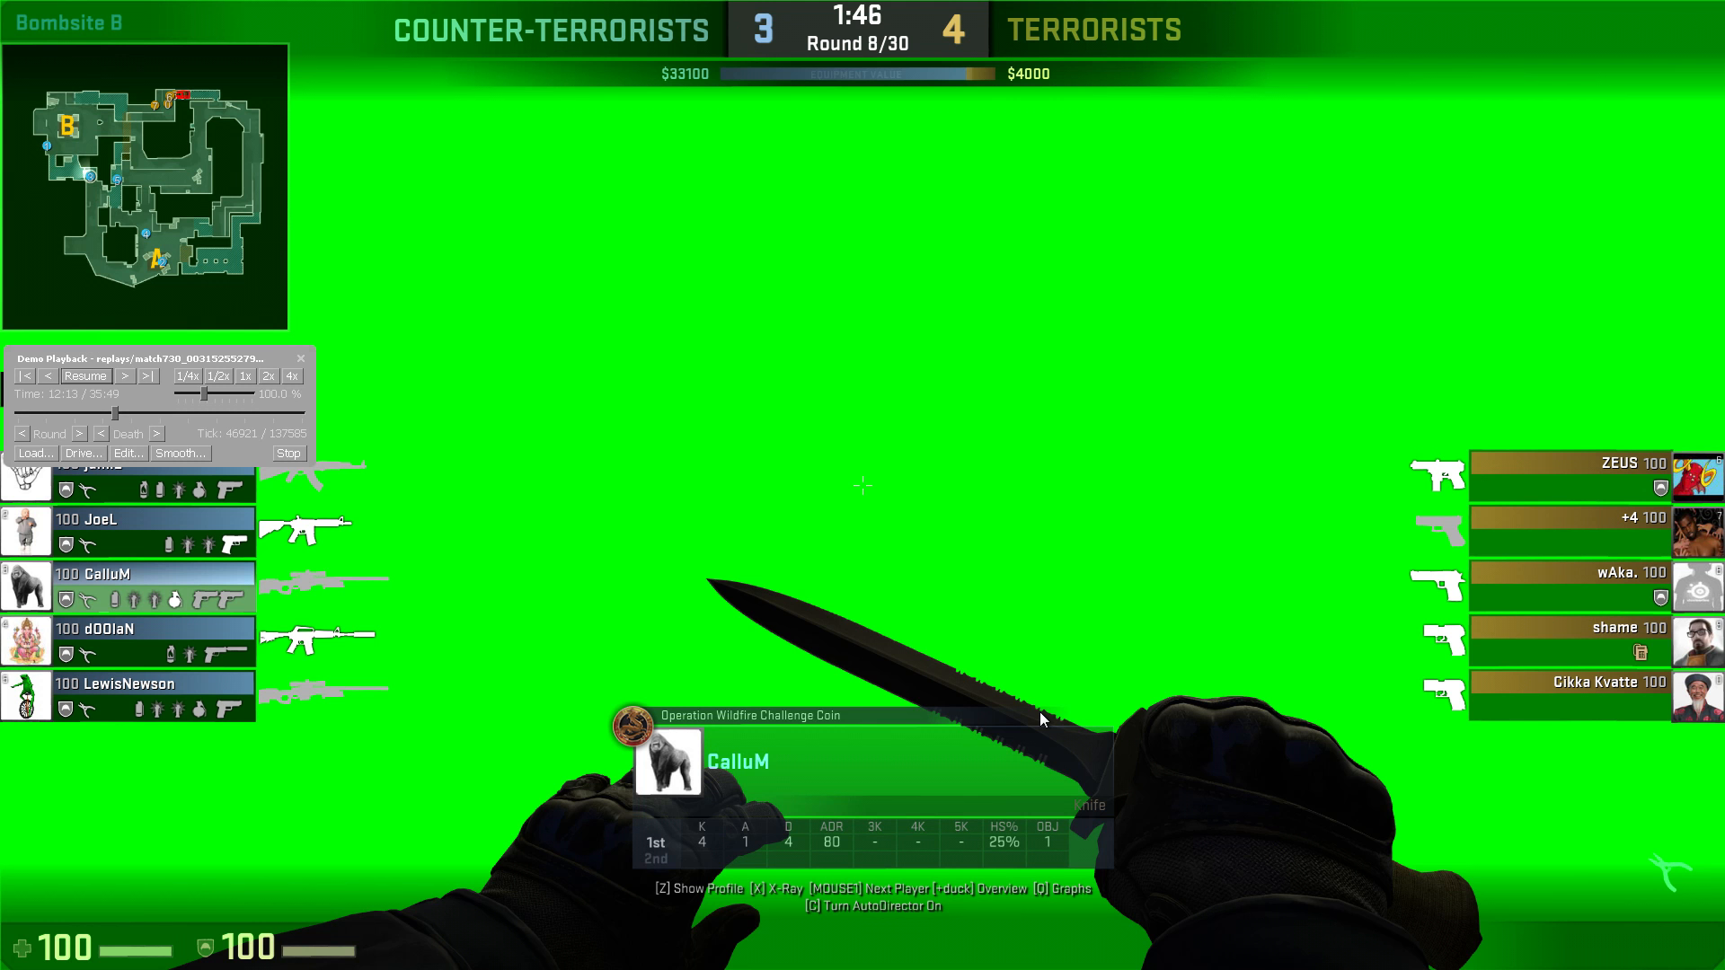
End the models stream preview by running mirv_streams preview with an empty name.
key("grave")
key("Up")
key("BackSpace")
key("BackSpace")
key("BackSpace")
key("BackSpace")
key("BackSpace")
key("BackSpace")
type("\"")
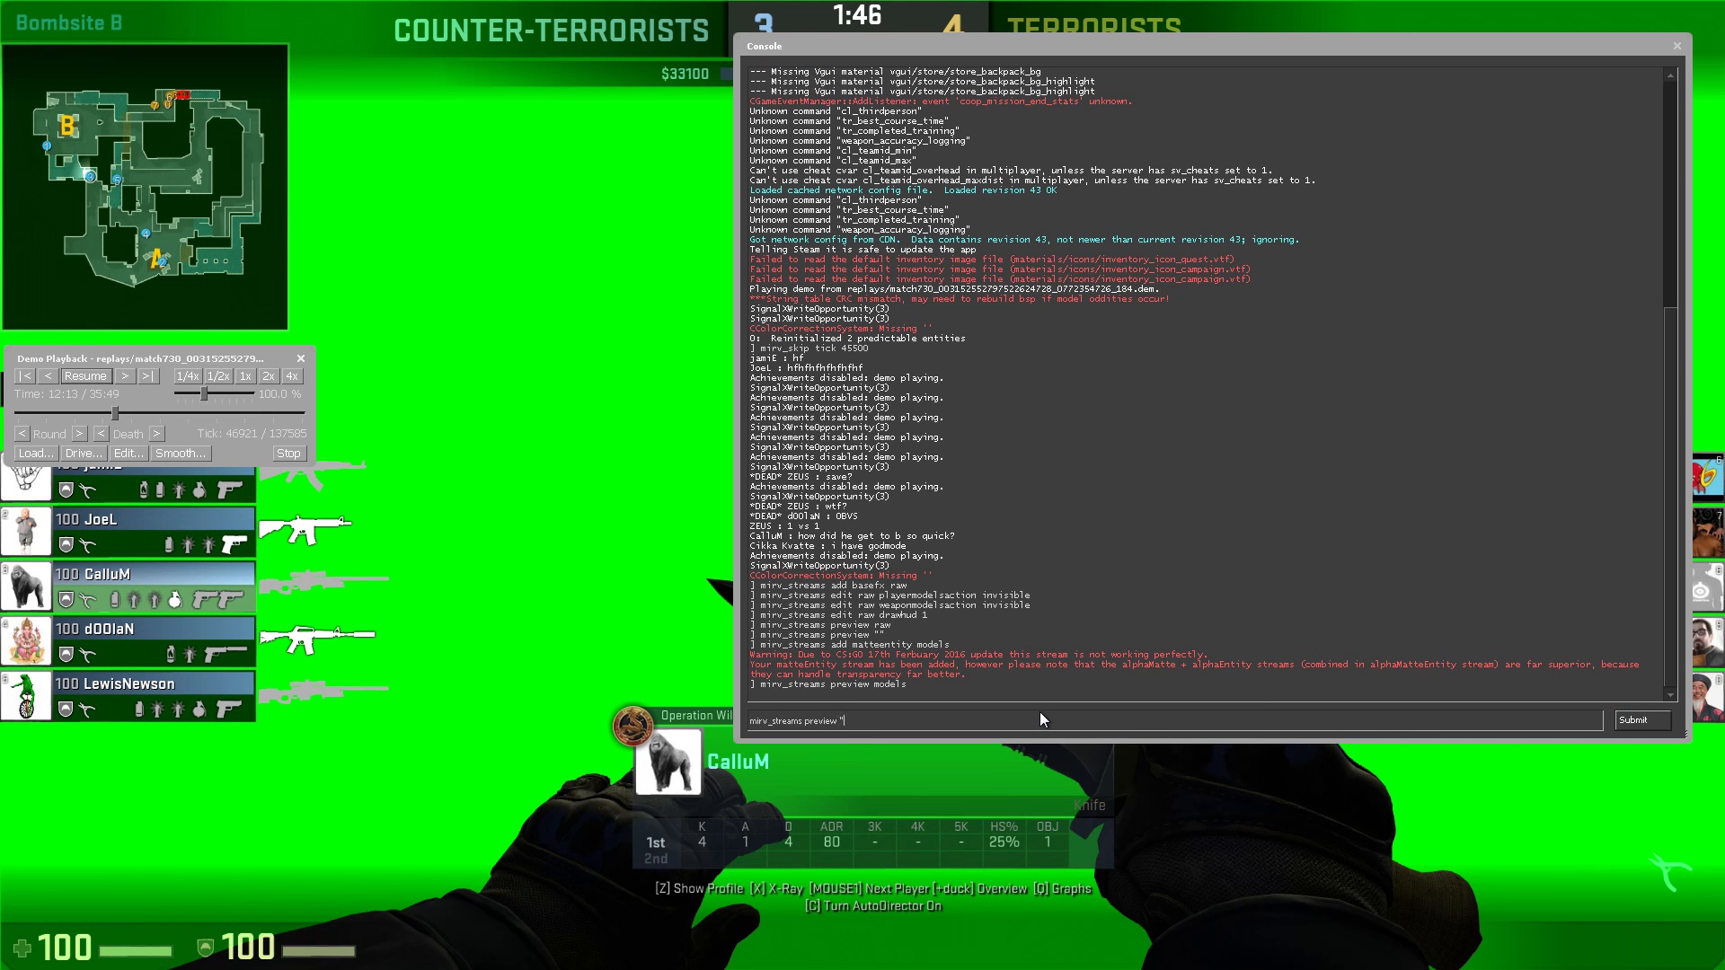
type("\"")
key("Return")
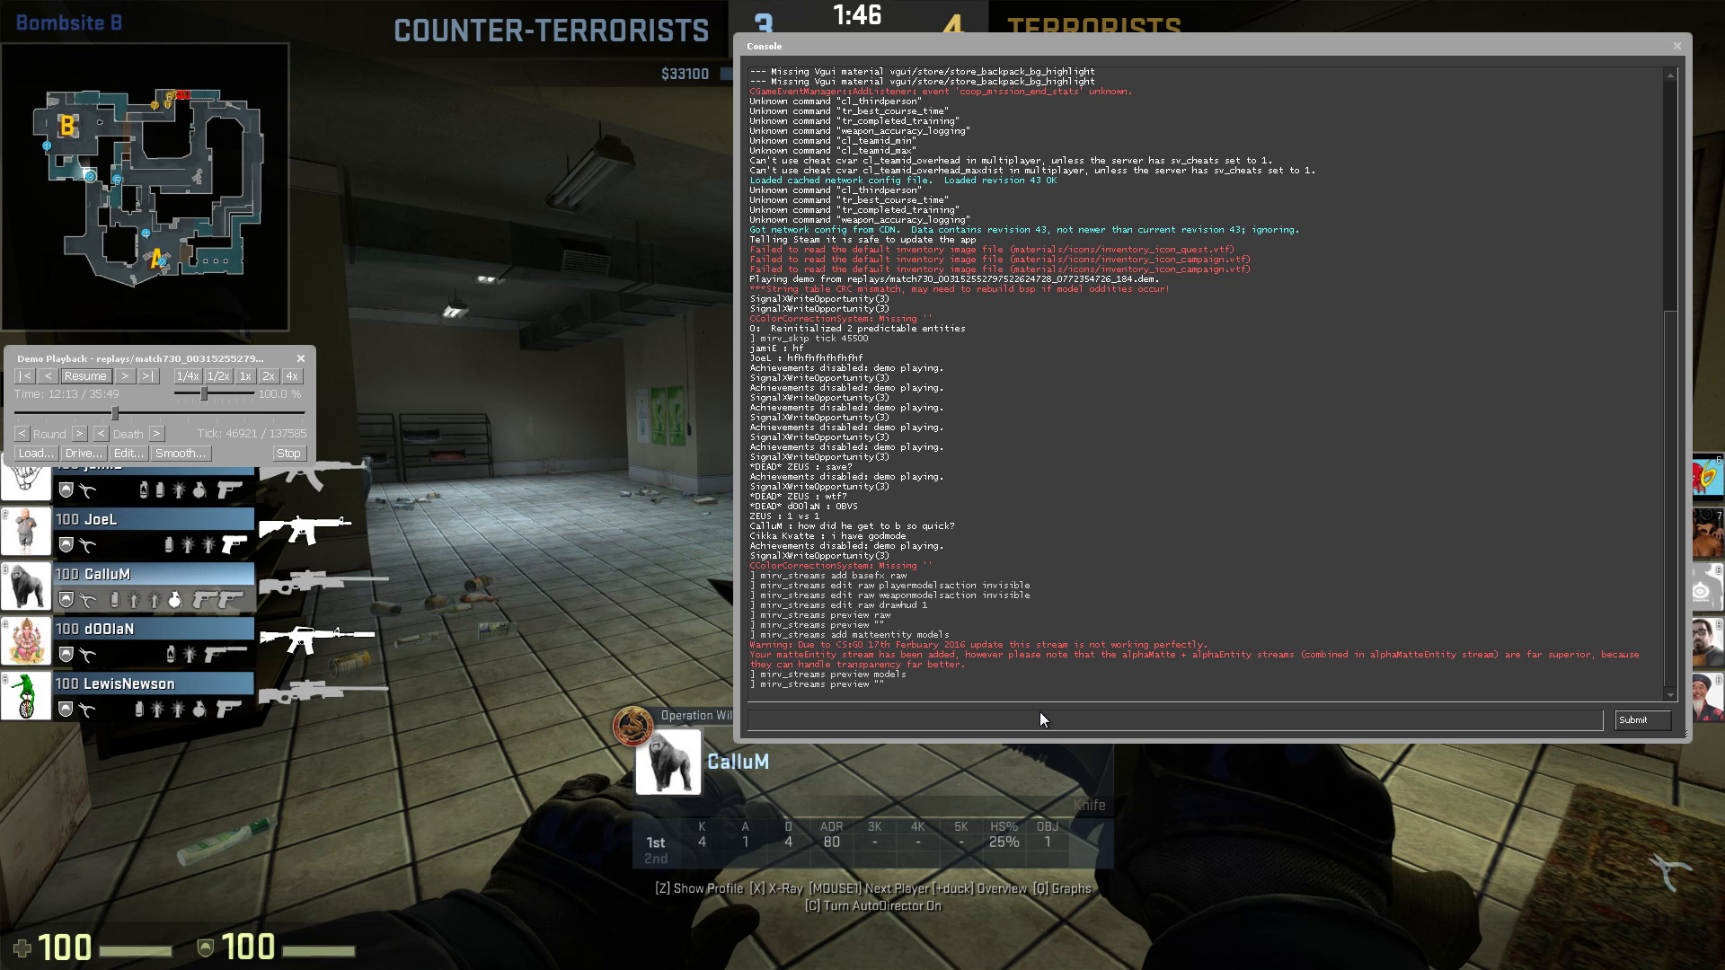
Set the streams' recording path to "D:\Videos\TUT" and the record format to tga.
type("mirv_")
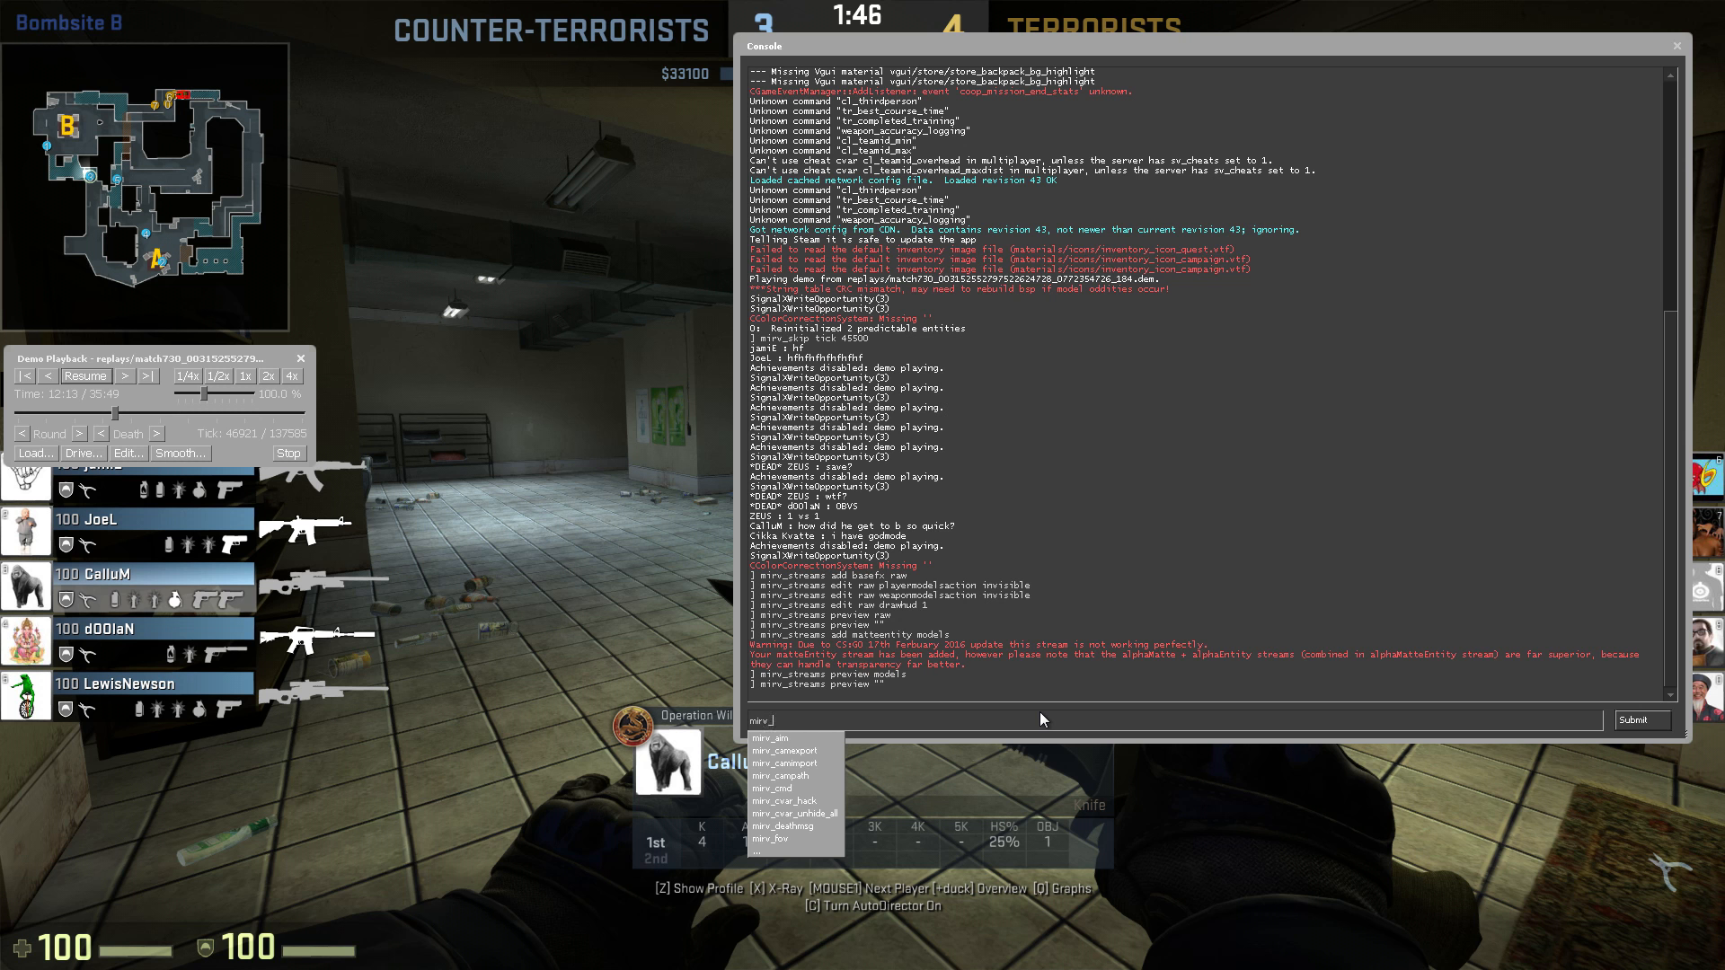
type("streams rec")
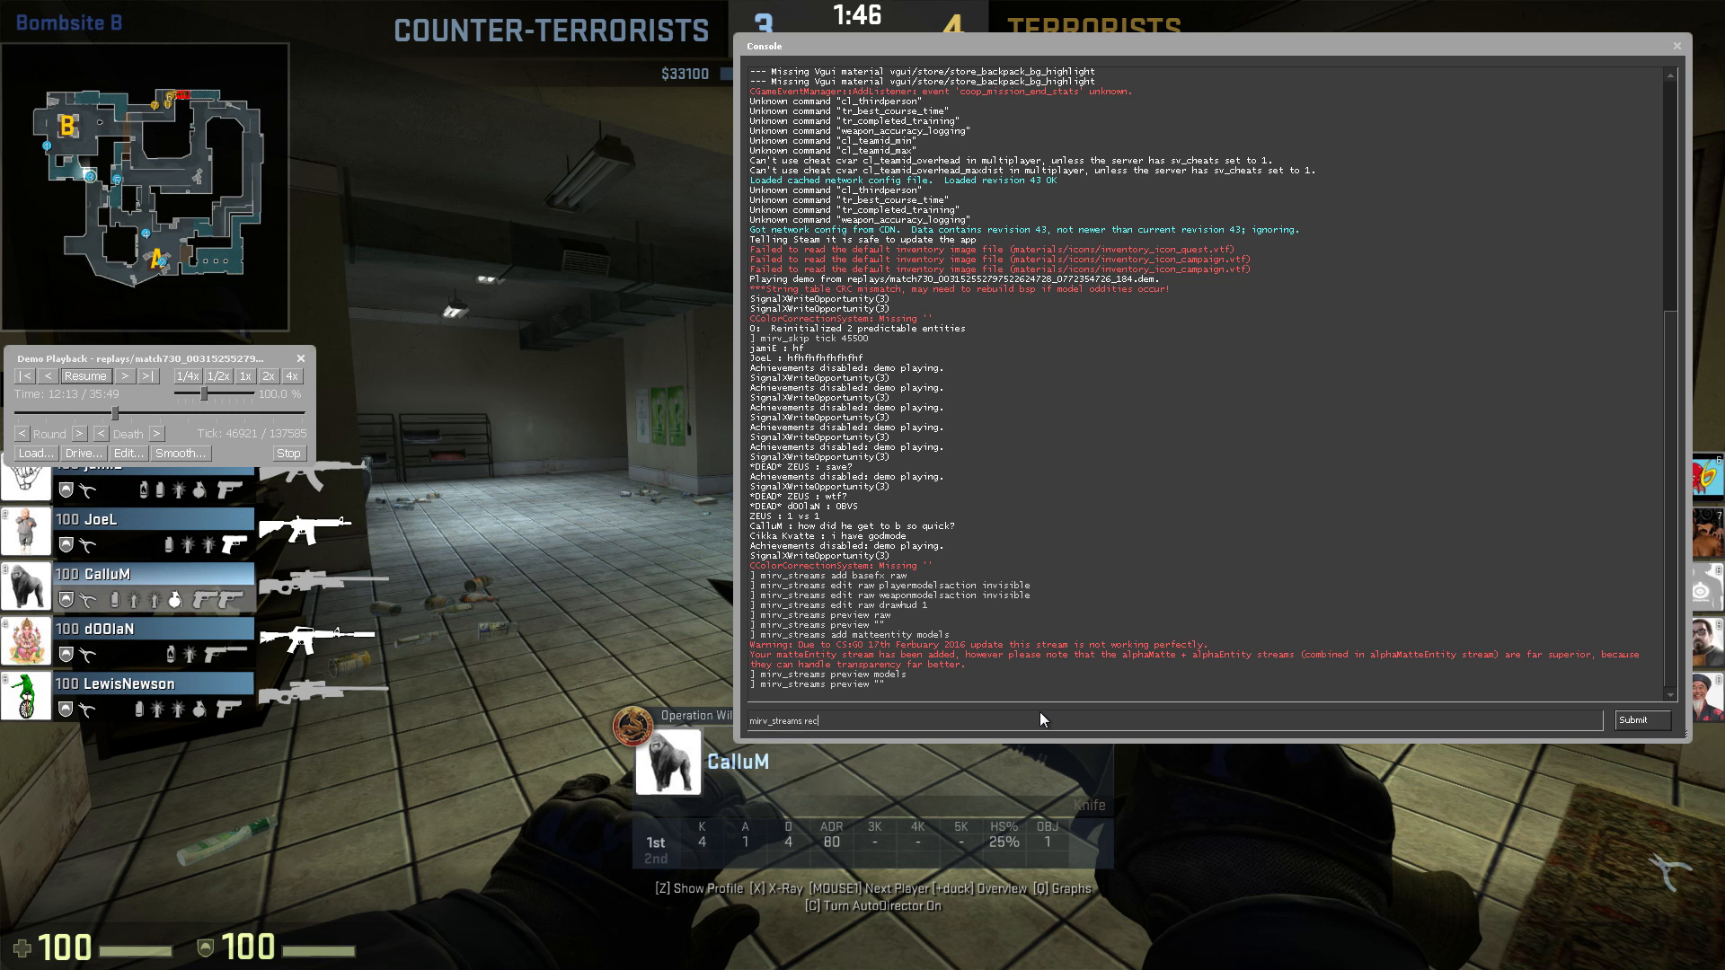
type("ord name")
type("\"D:\\Videos\\TUT\"")
key("Return")
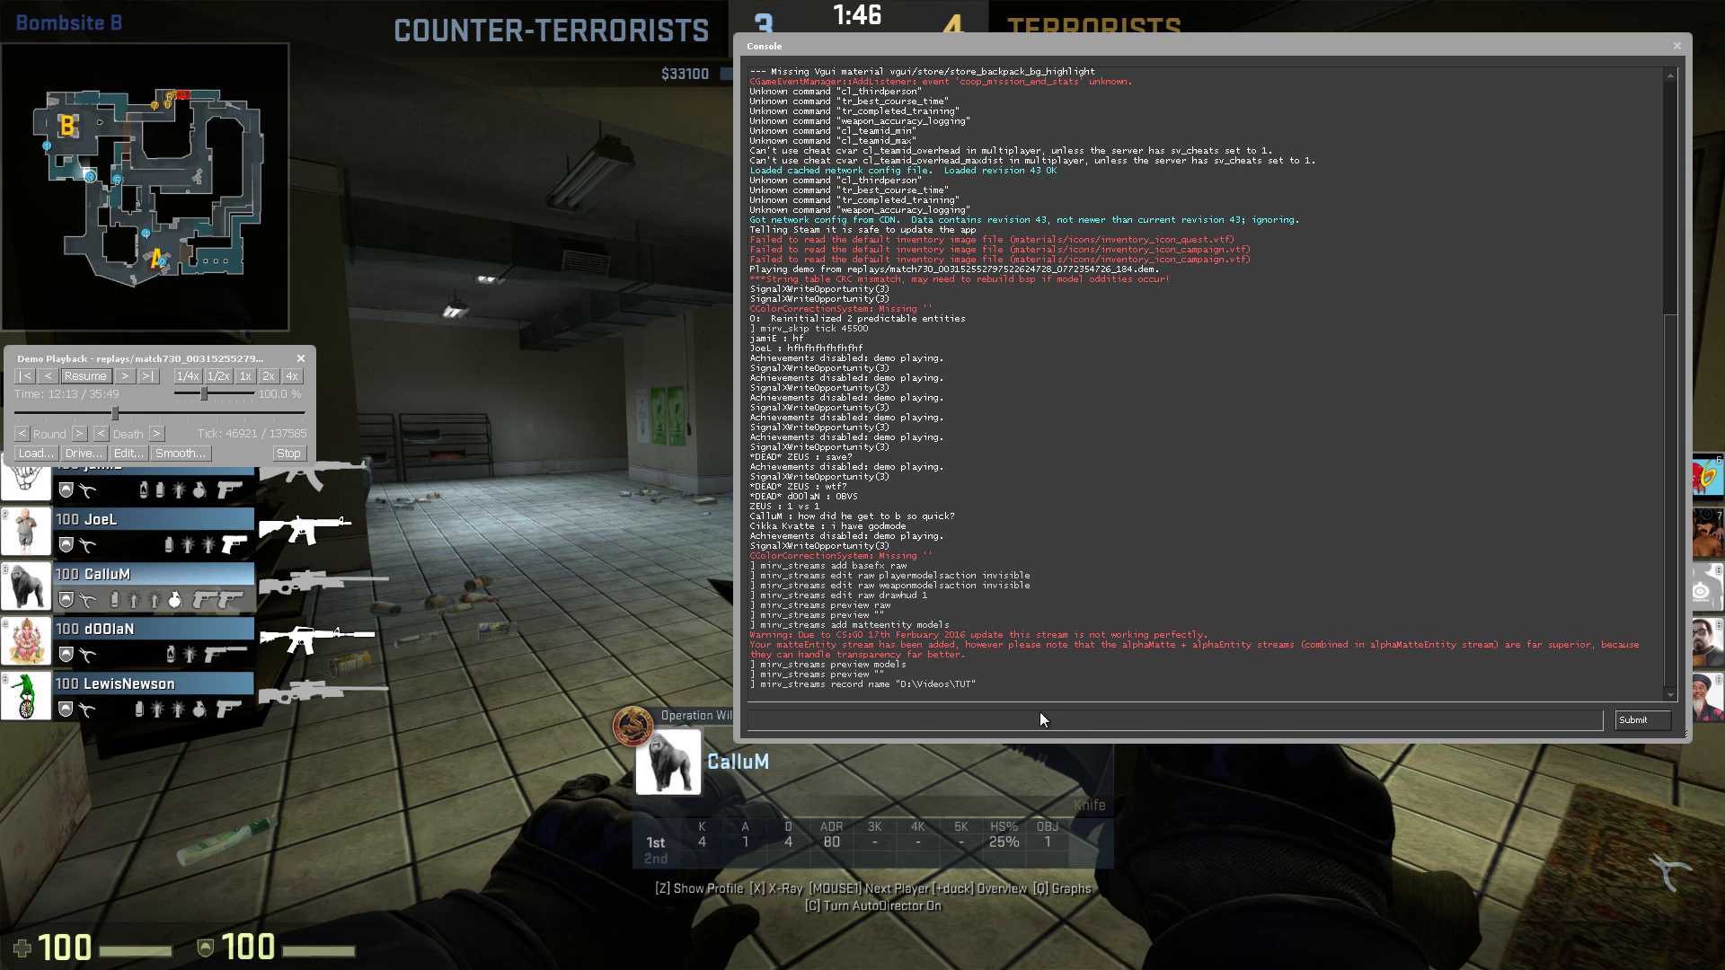
type("mirv_streams record format tga")
key("Return")
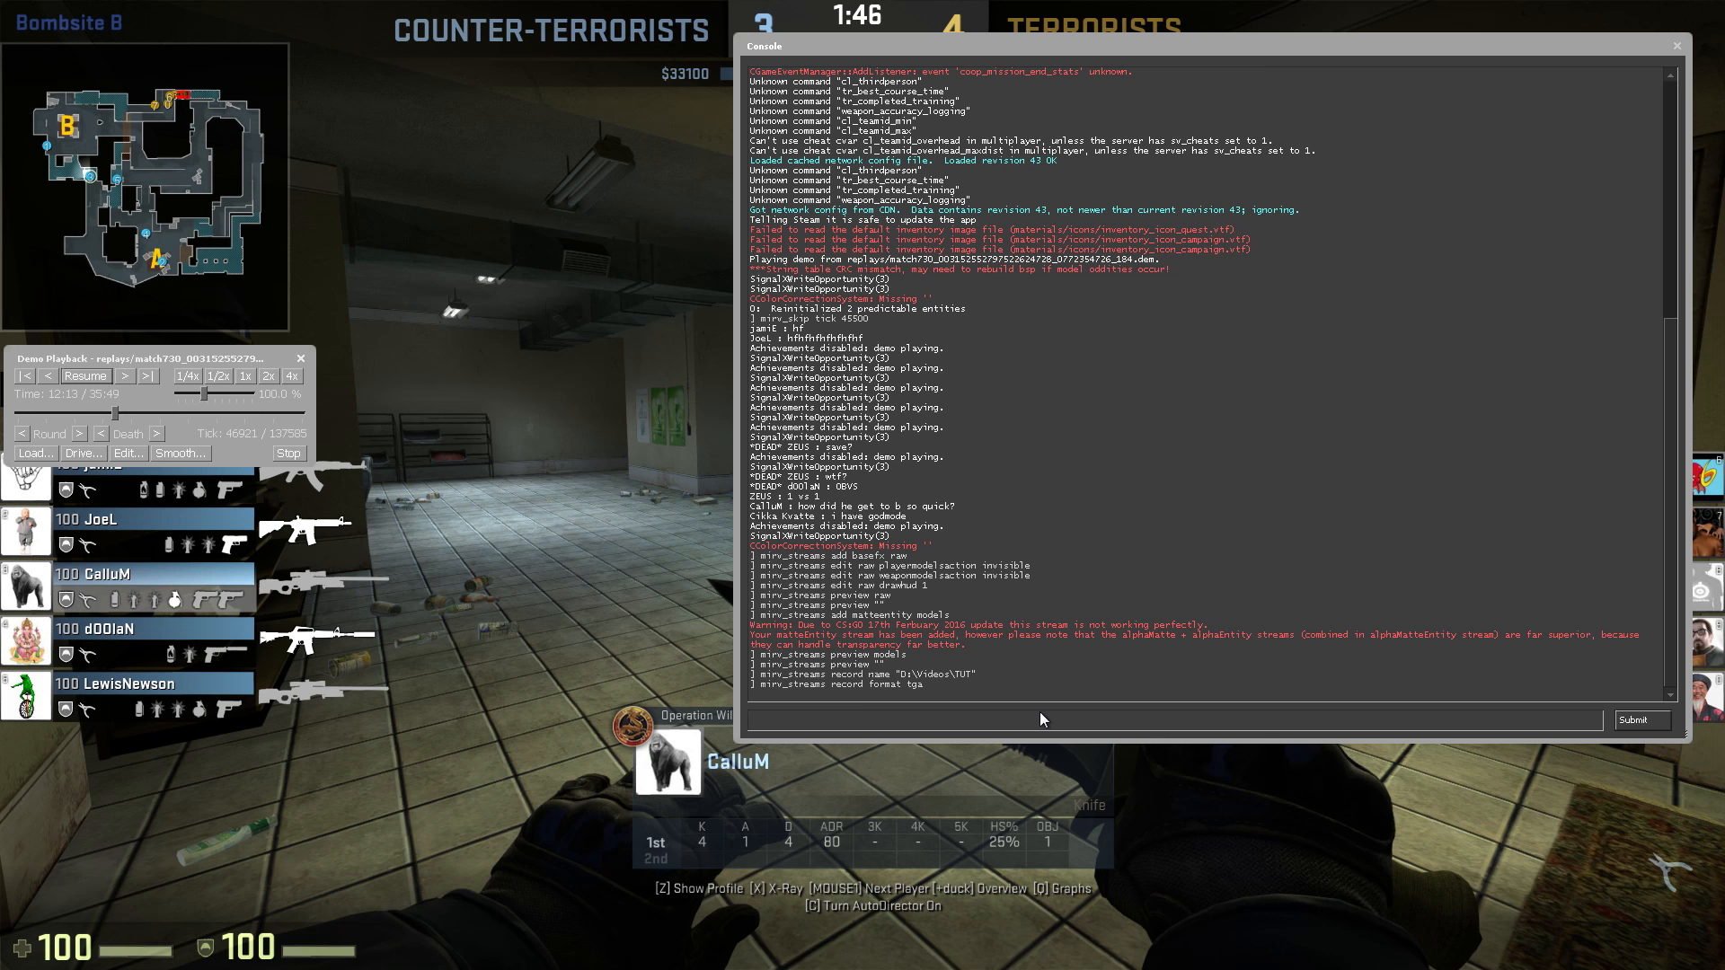
List the configured recording streams with mirv_streams print.
type("mirv_")
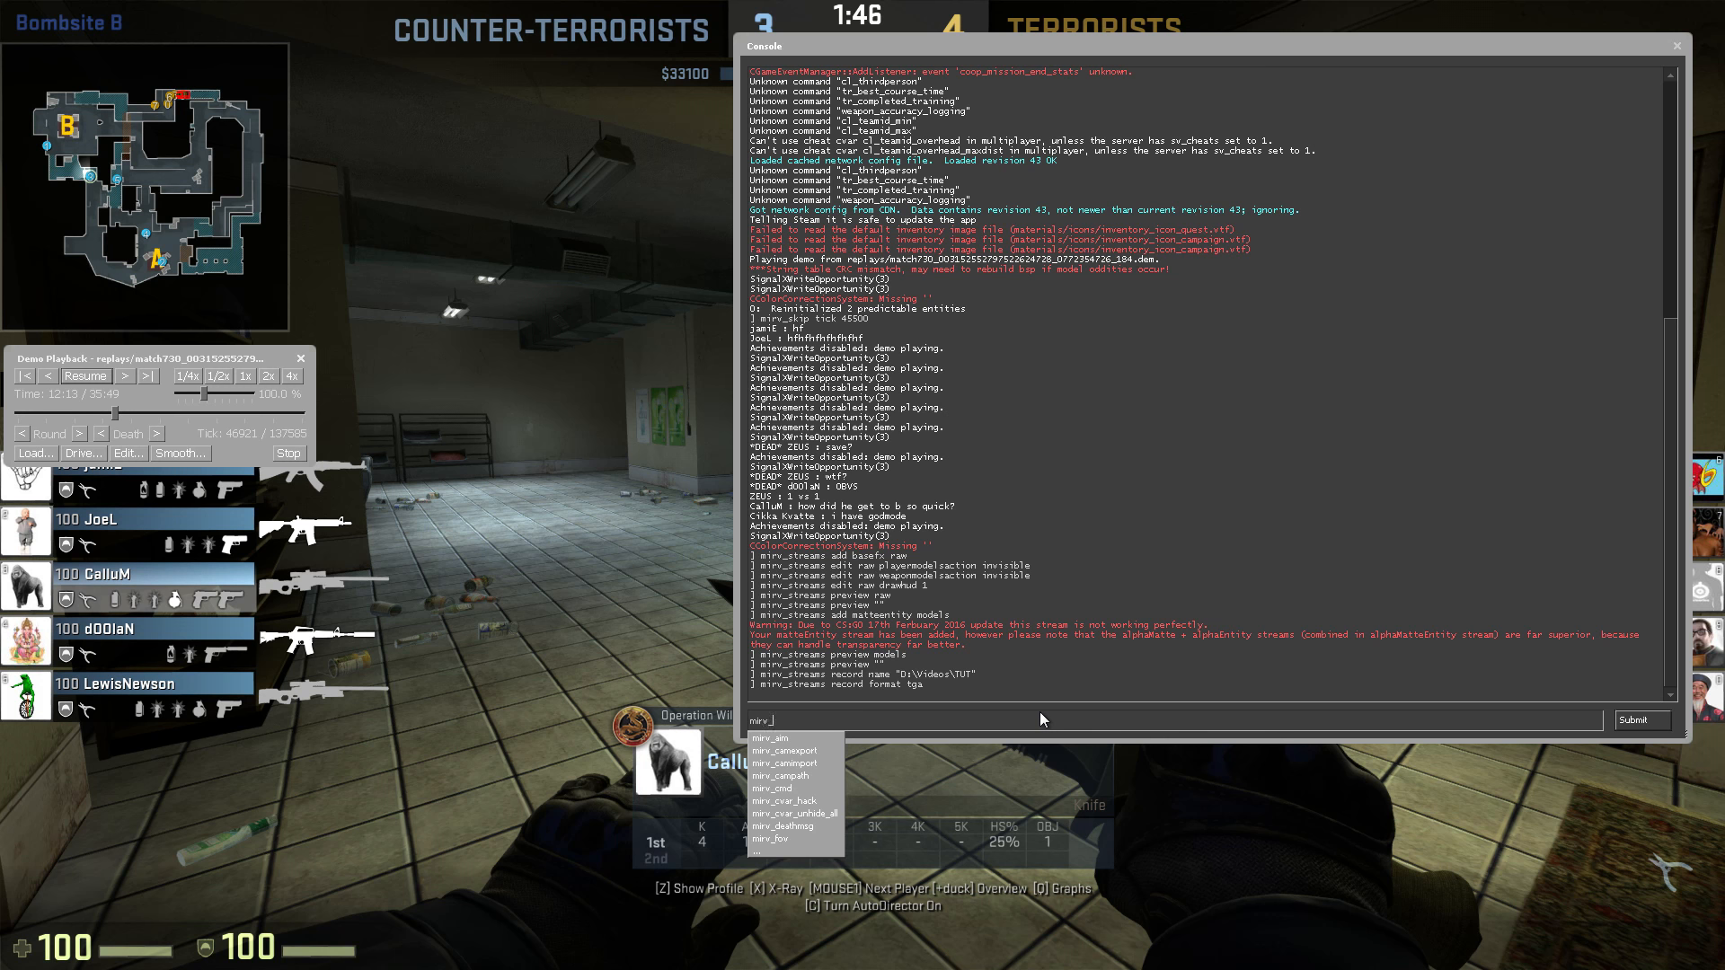
type("streams print")
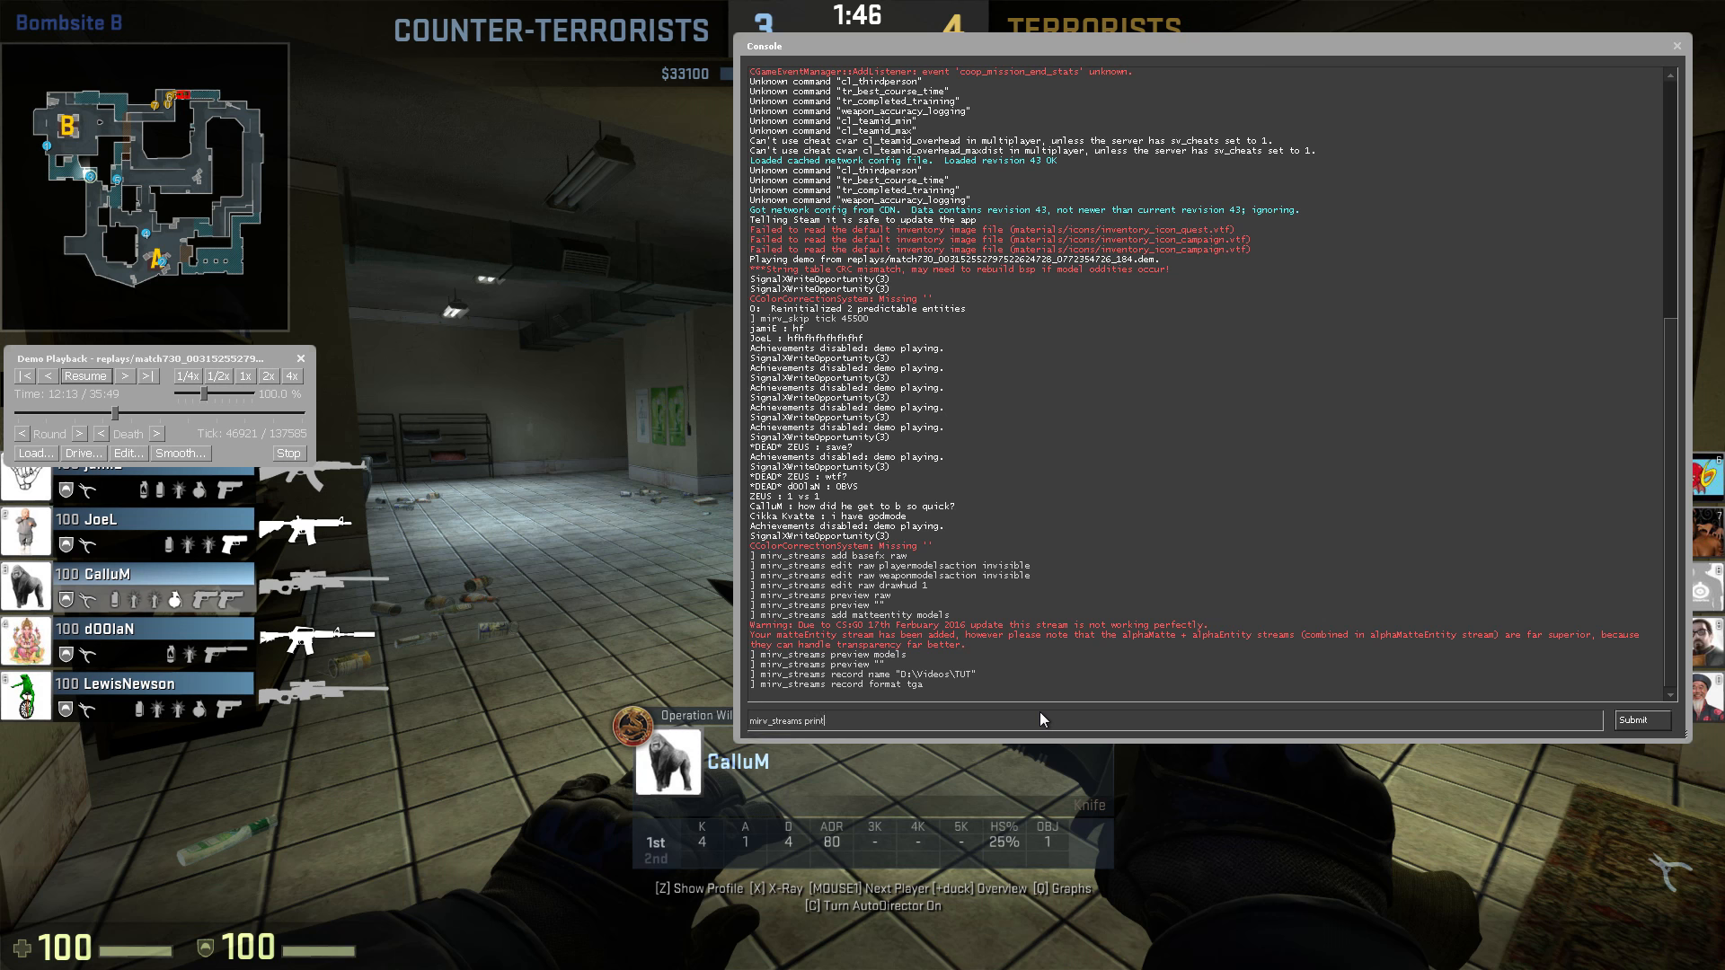
key("Return")
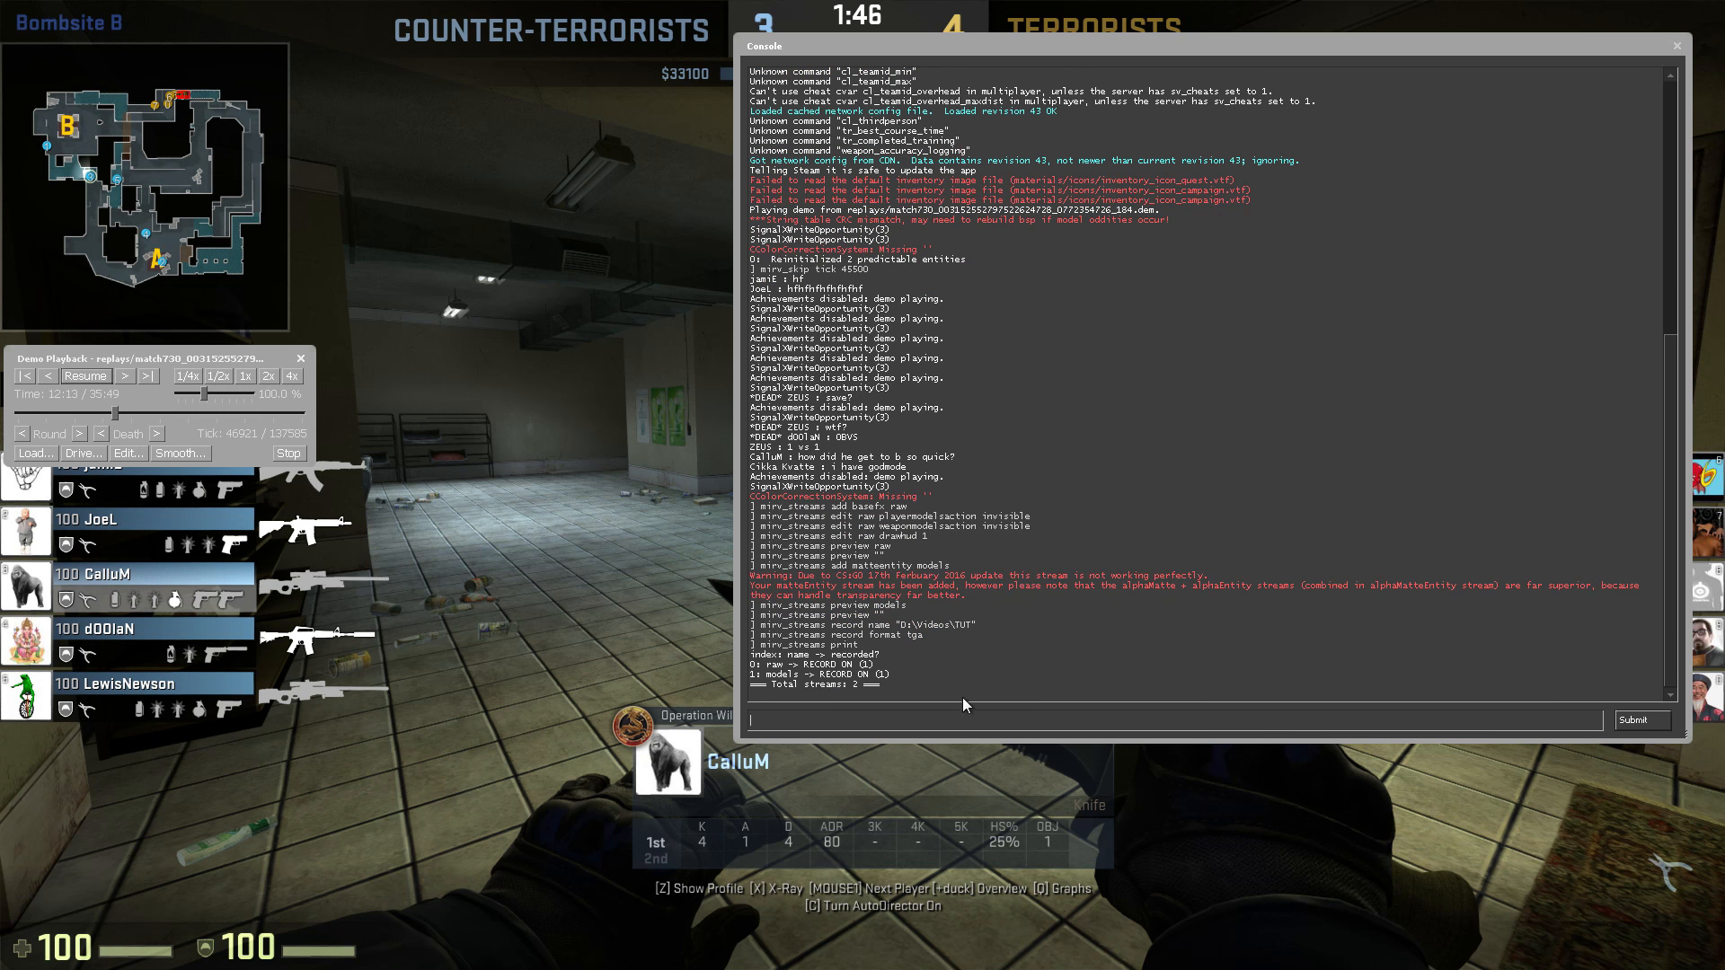
left_click_drag(883, 685, 791, 655)
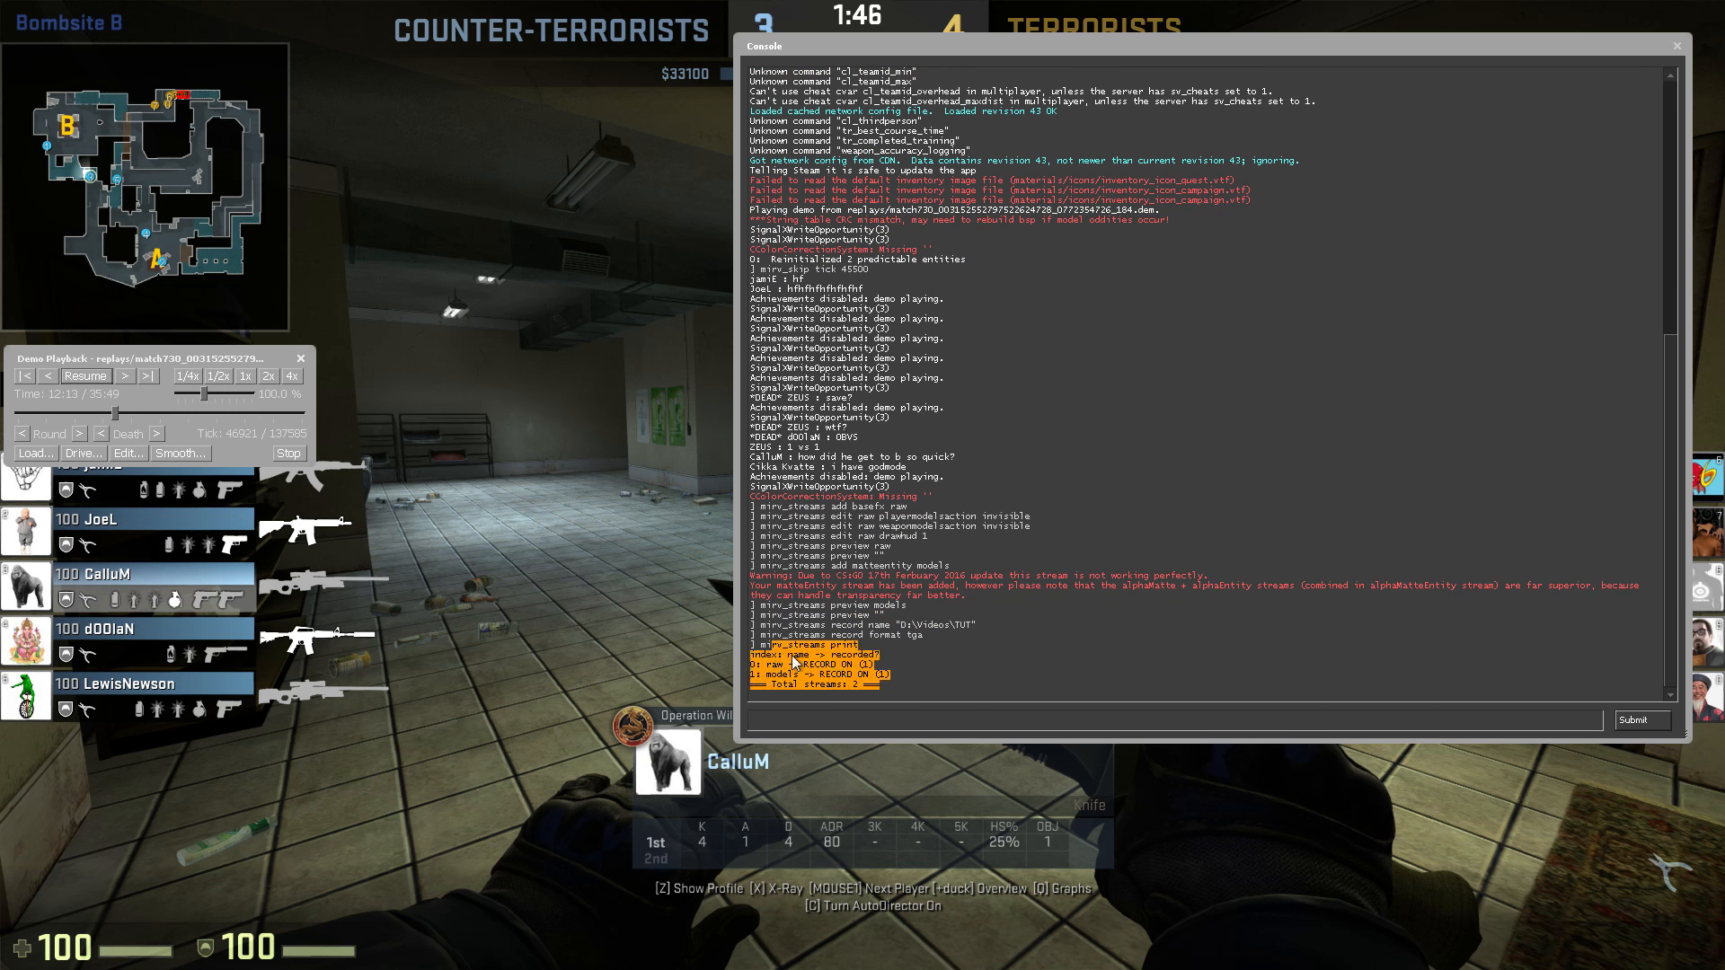
left_click(901, 683)
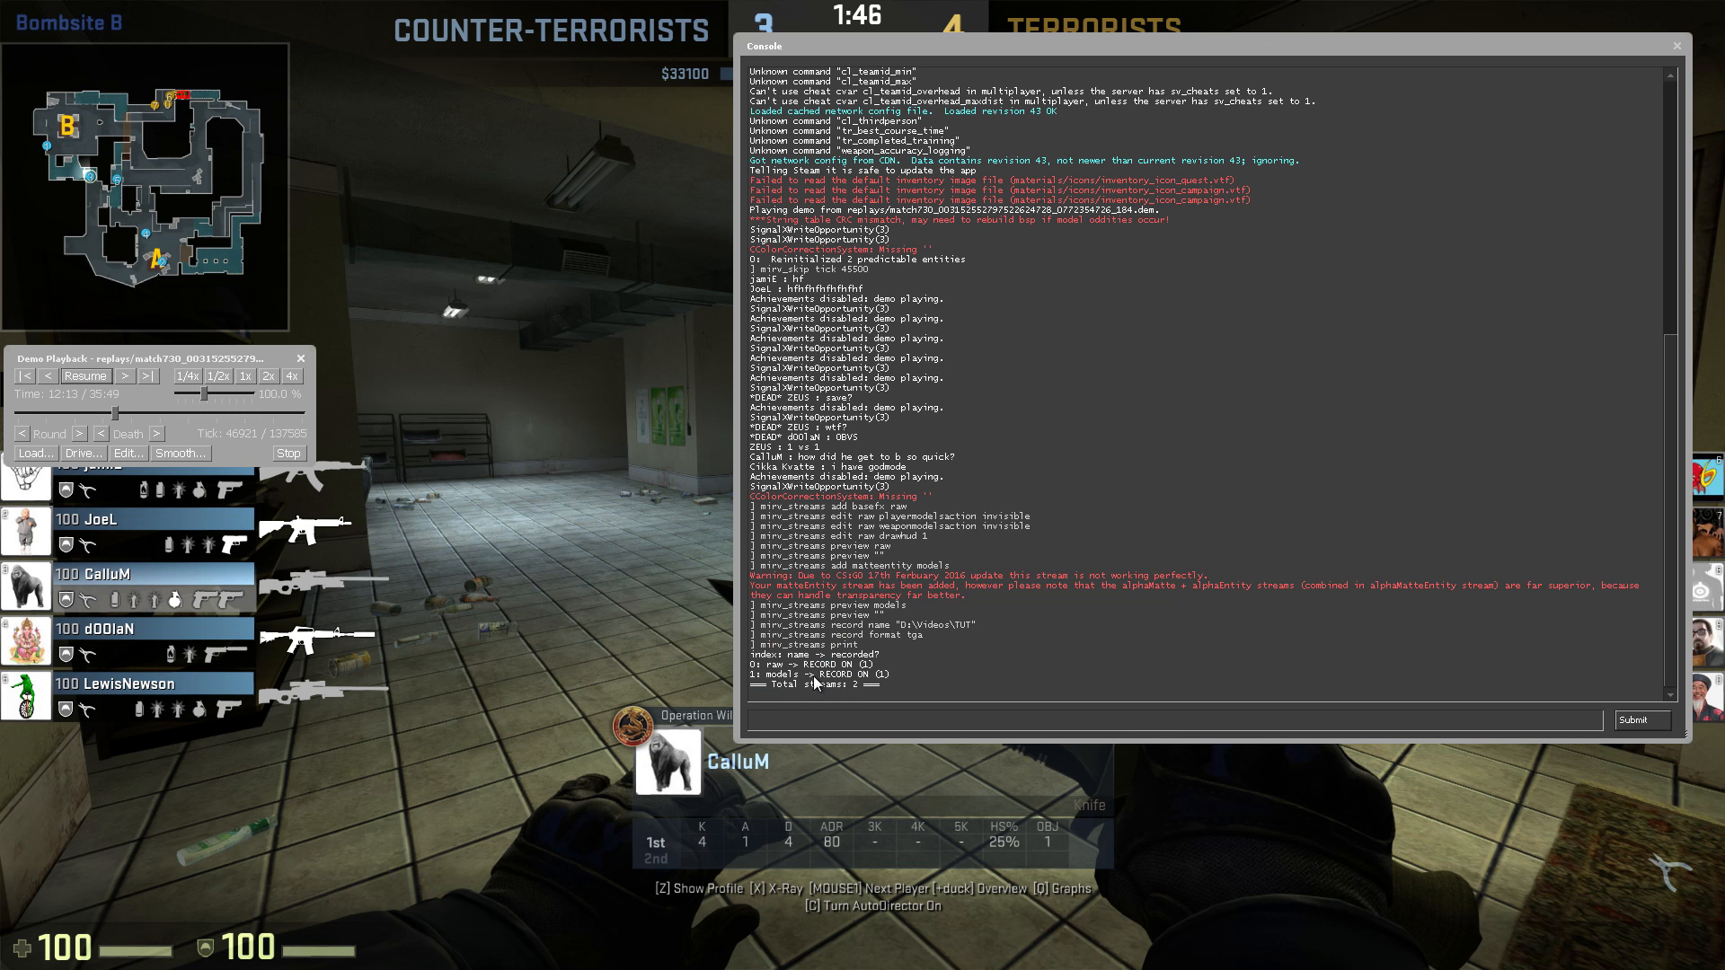
left_click_drag(836, 665, 857, 665)
left_click(787, 674)
Set host_timescale to 0 and host_framerate to 120 through the console.
type("host_timescale 0")
key("Return")
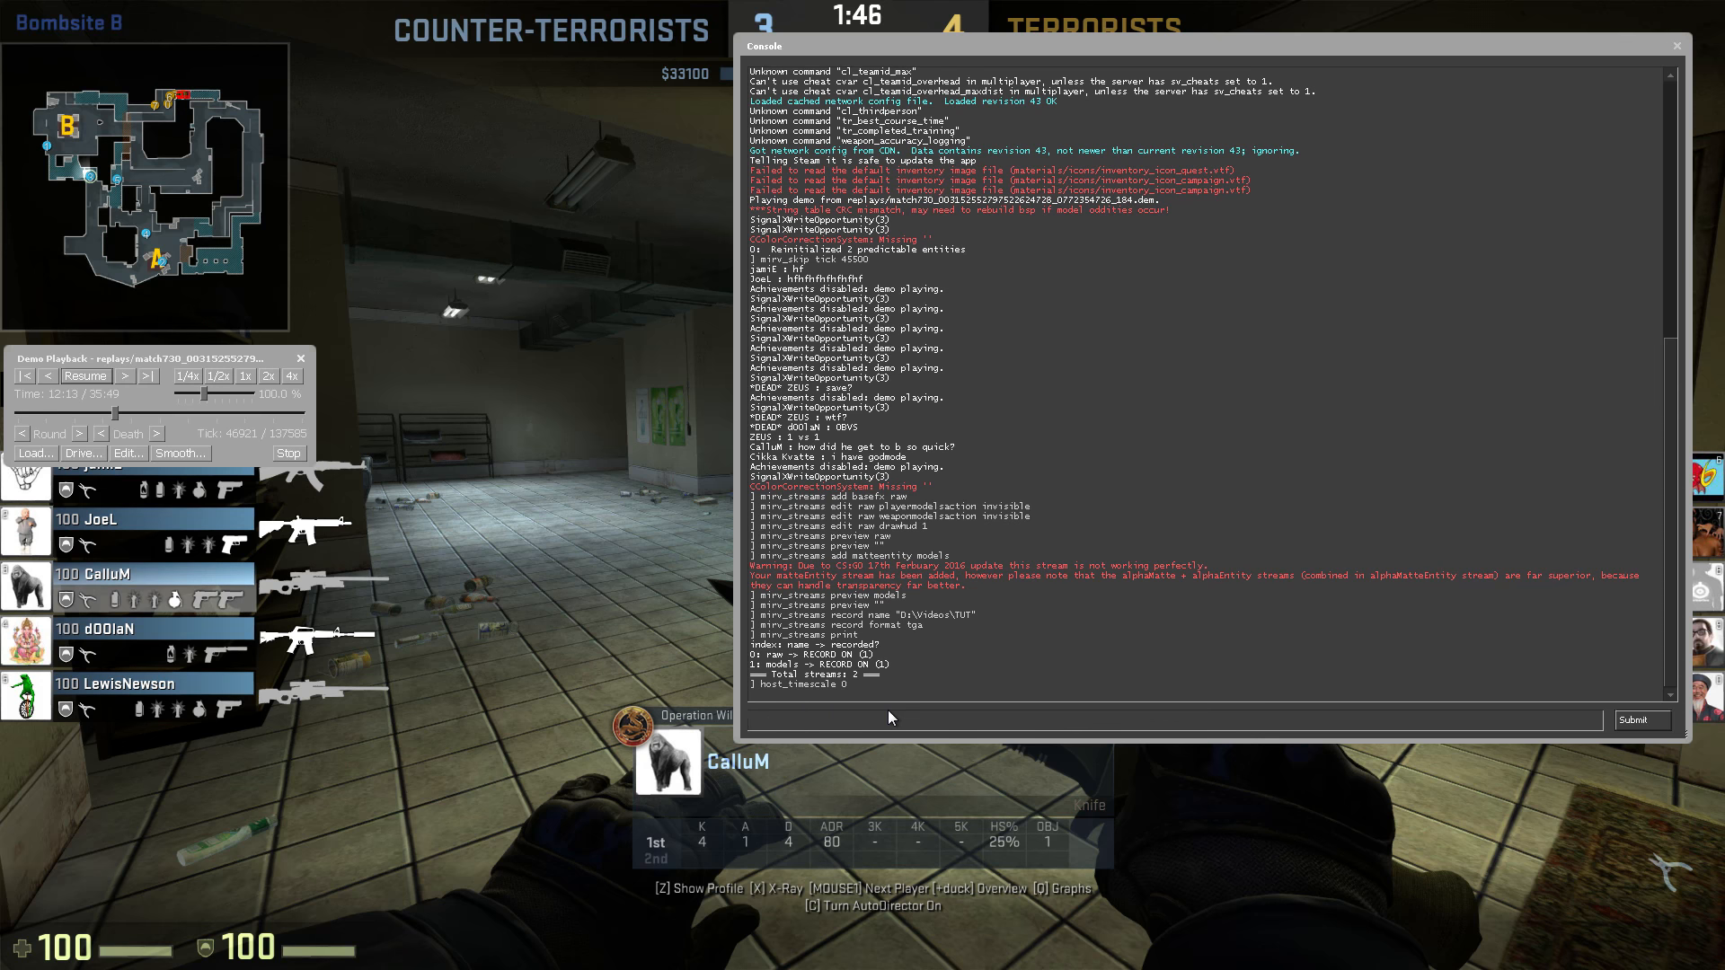
type("host_framerate 120")
key("Return")
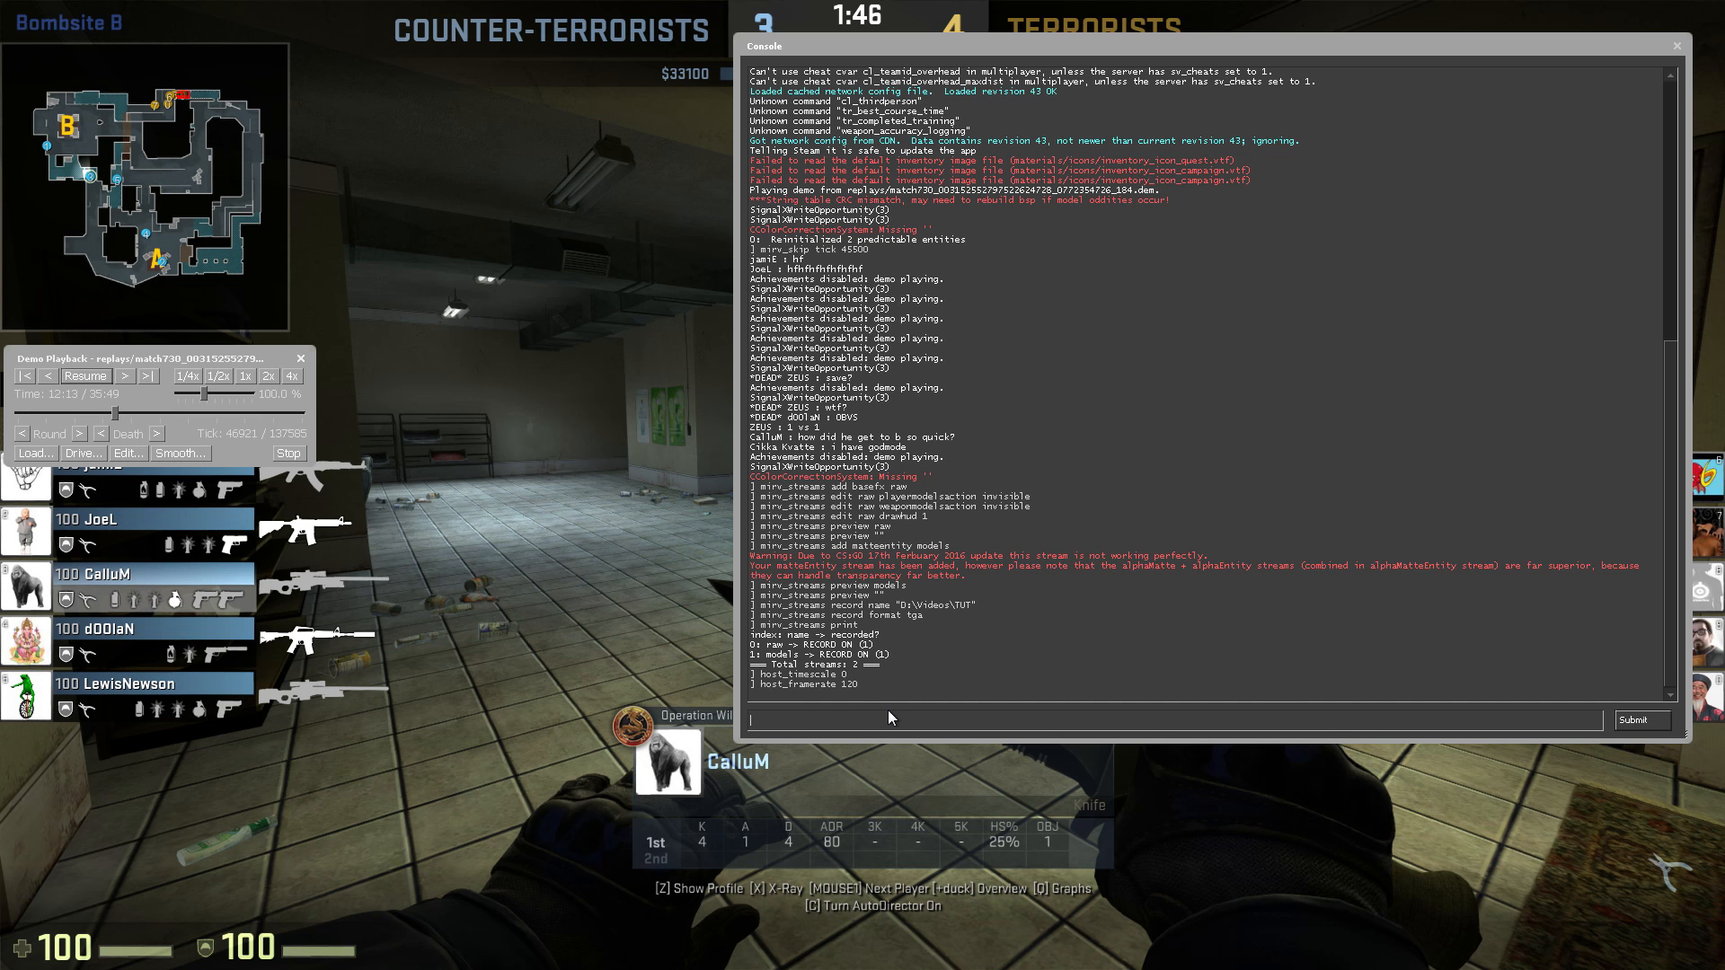
Limit the HUD to death notices with cl_draw_only_deathnotices 1 and check the game view without the console.
type("cl_dra")
type("whud 0")
key("Return")
key("grave")
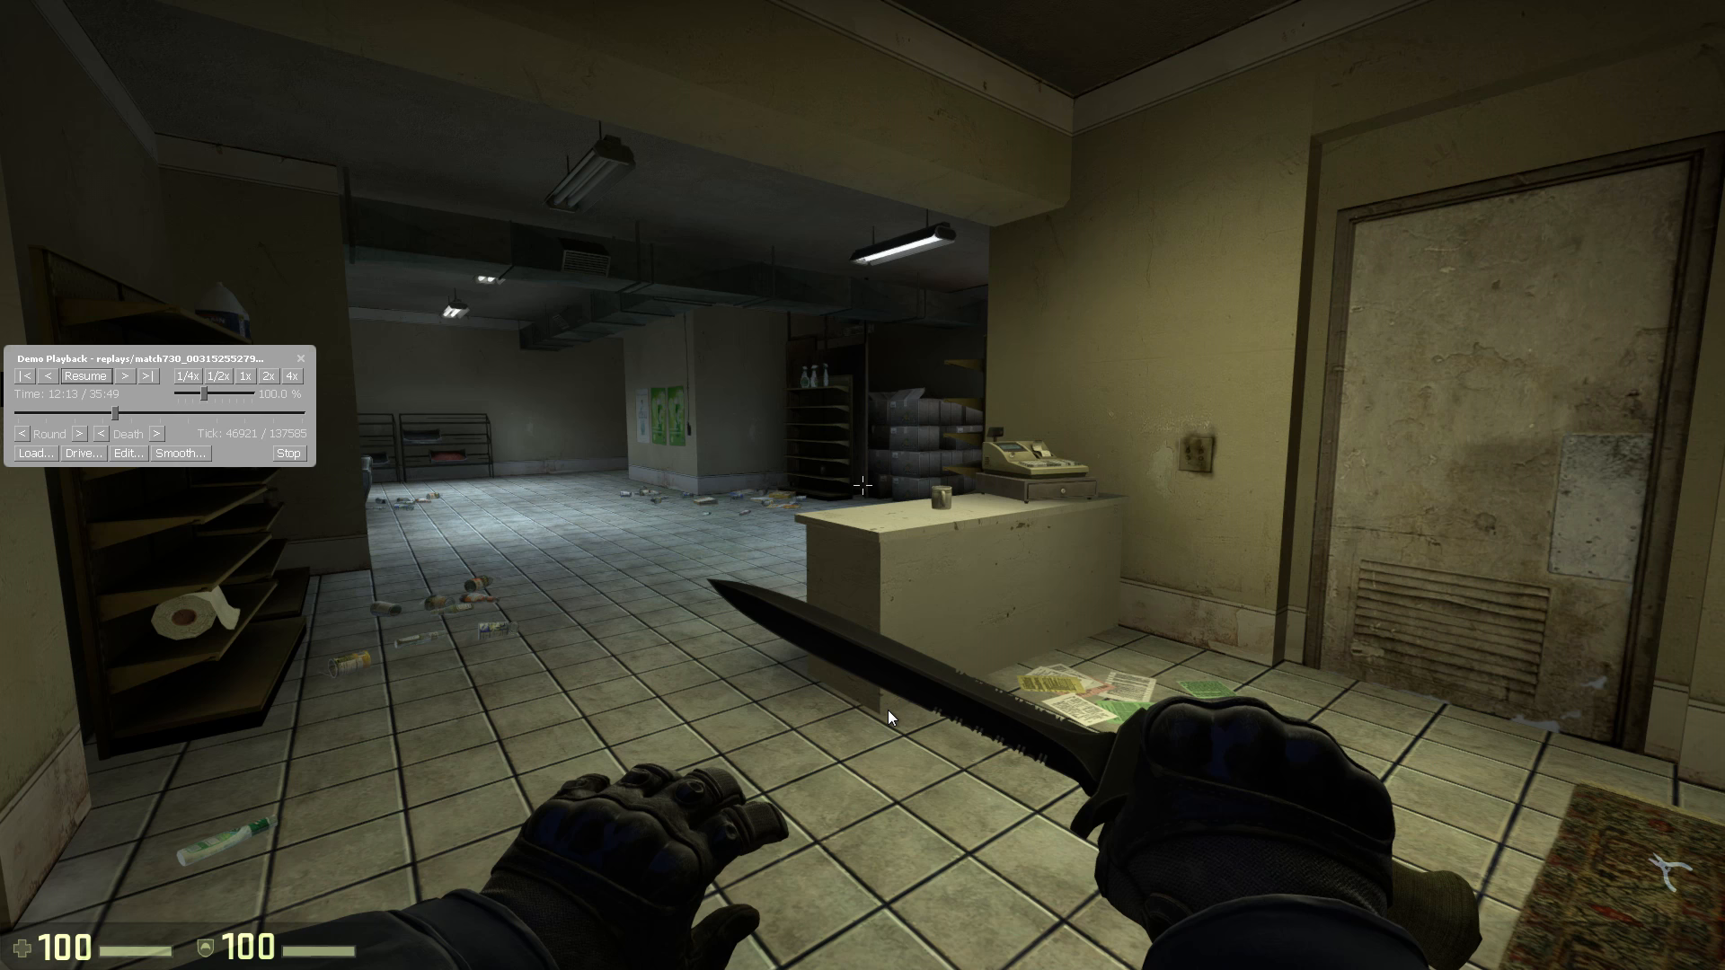
key("grave")
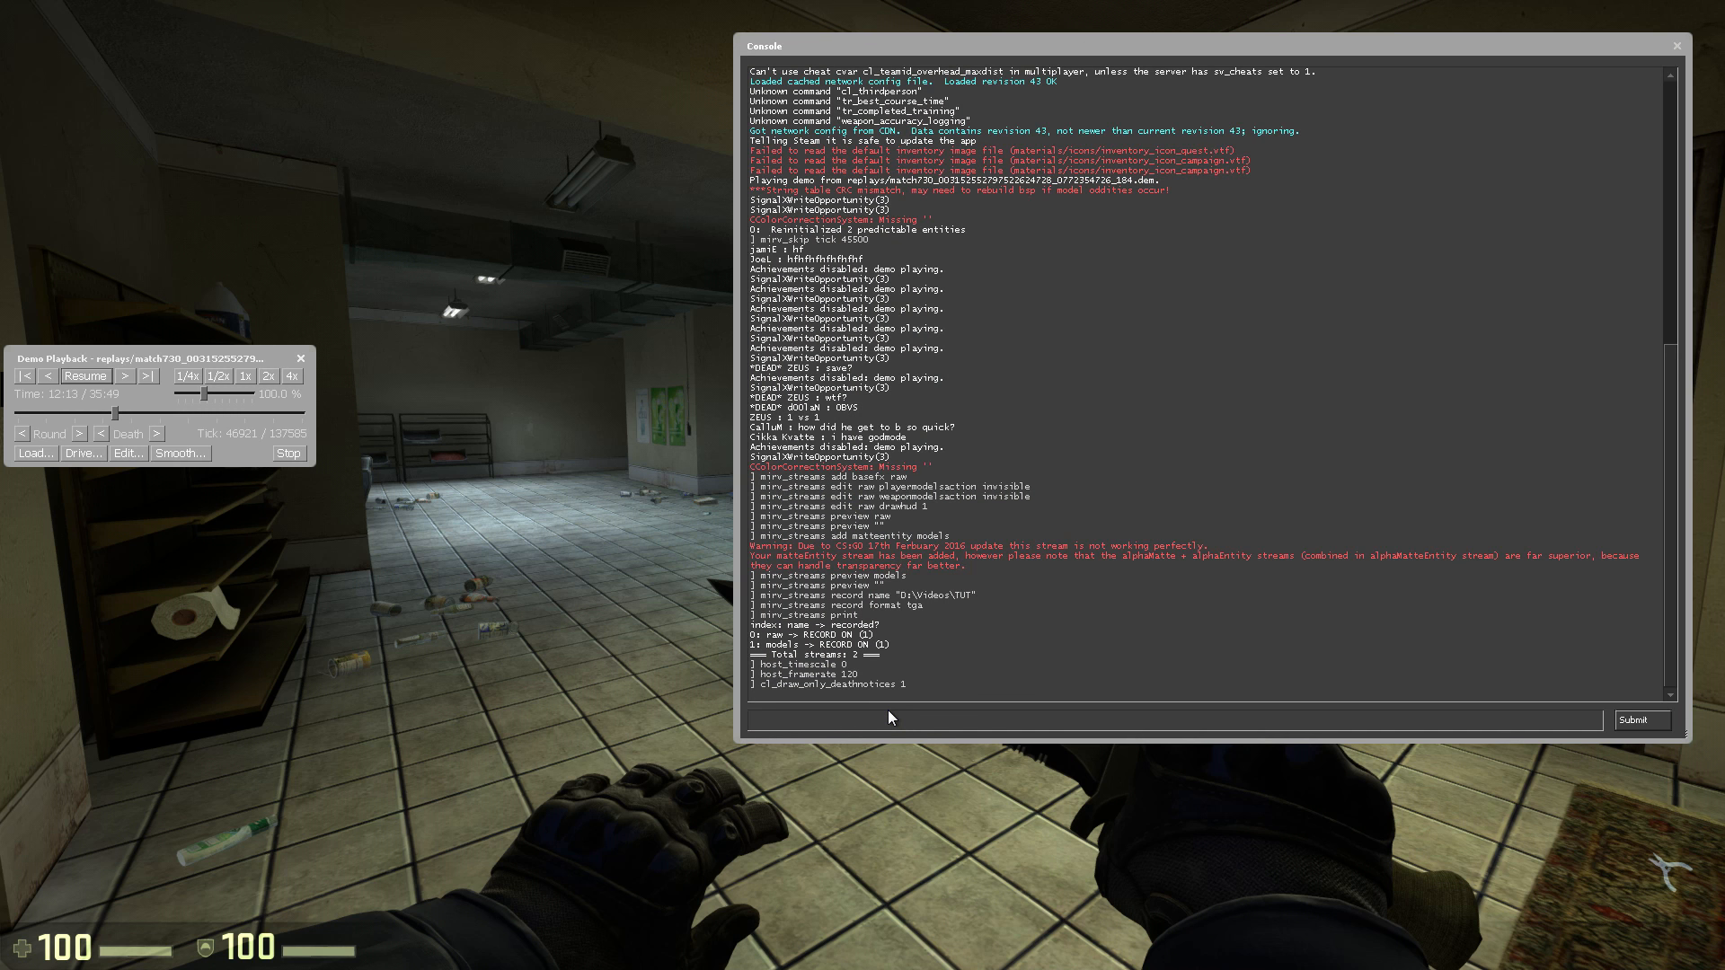
Play the demo forward to the sniper at the window and pause it around tick 47062.
key("grave")
left_click(96, 381)
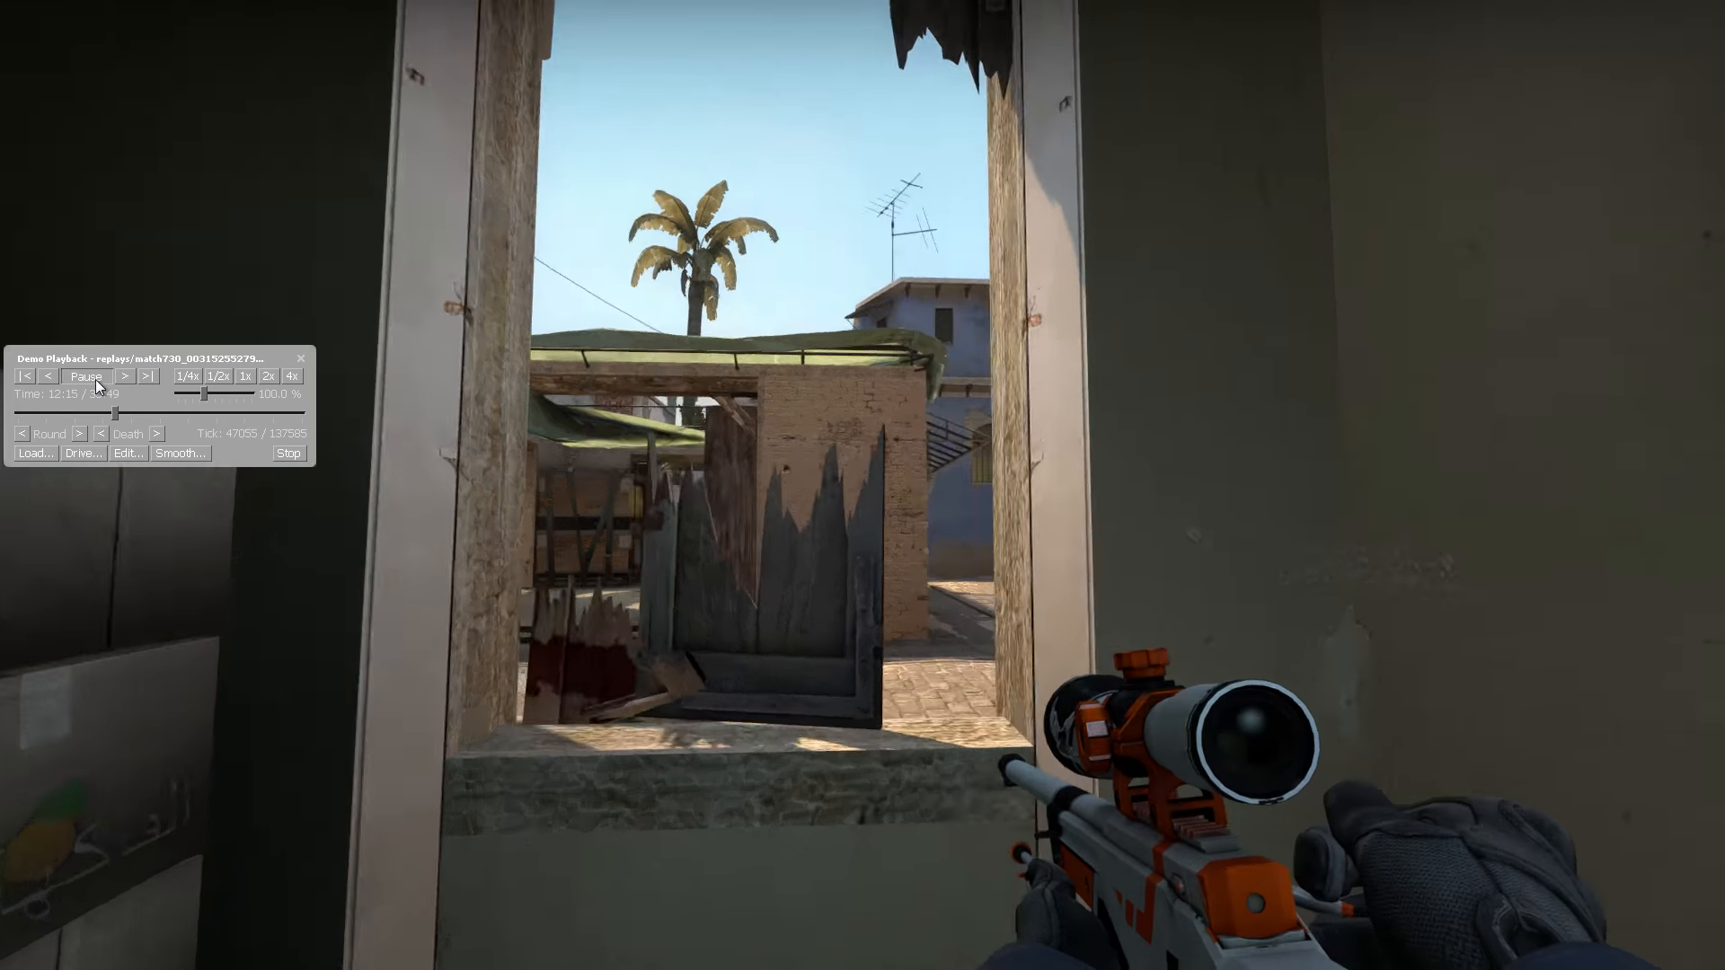
left_click(95, 379)
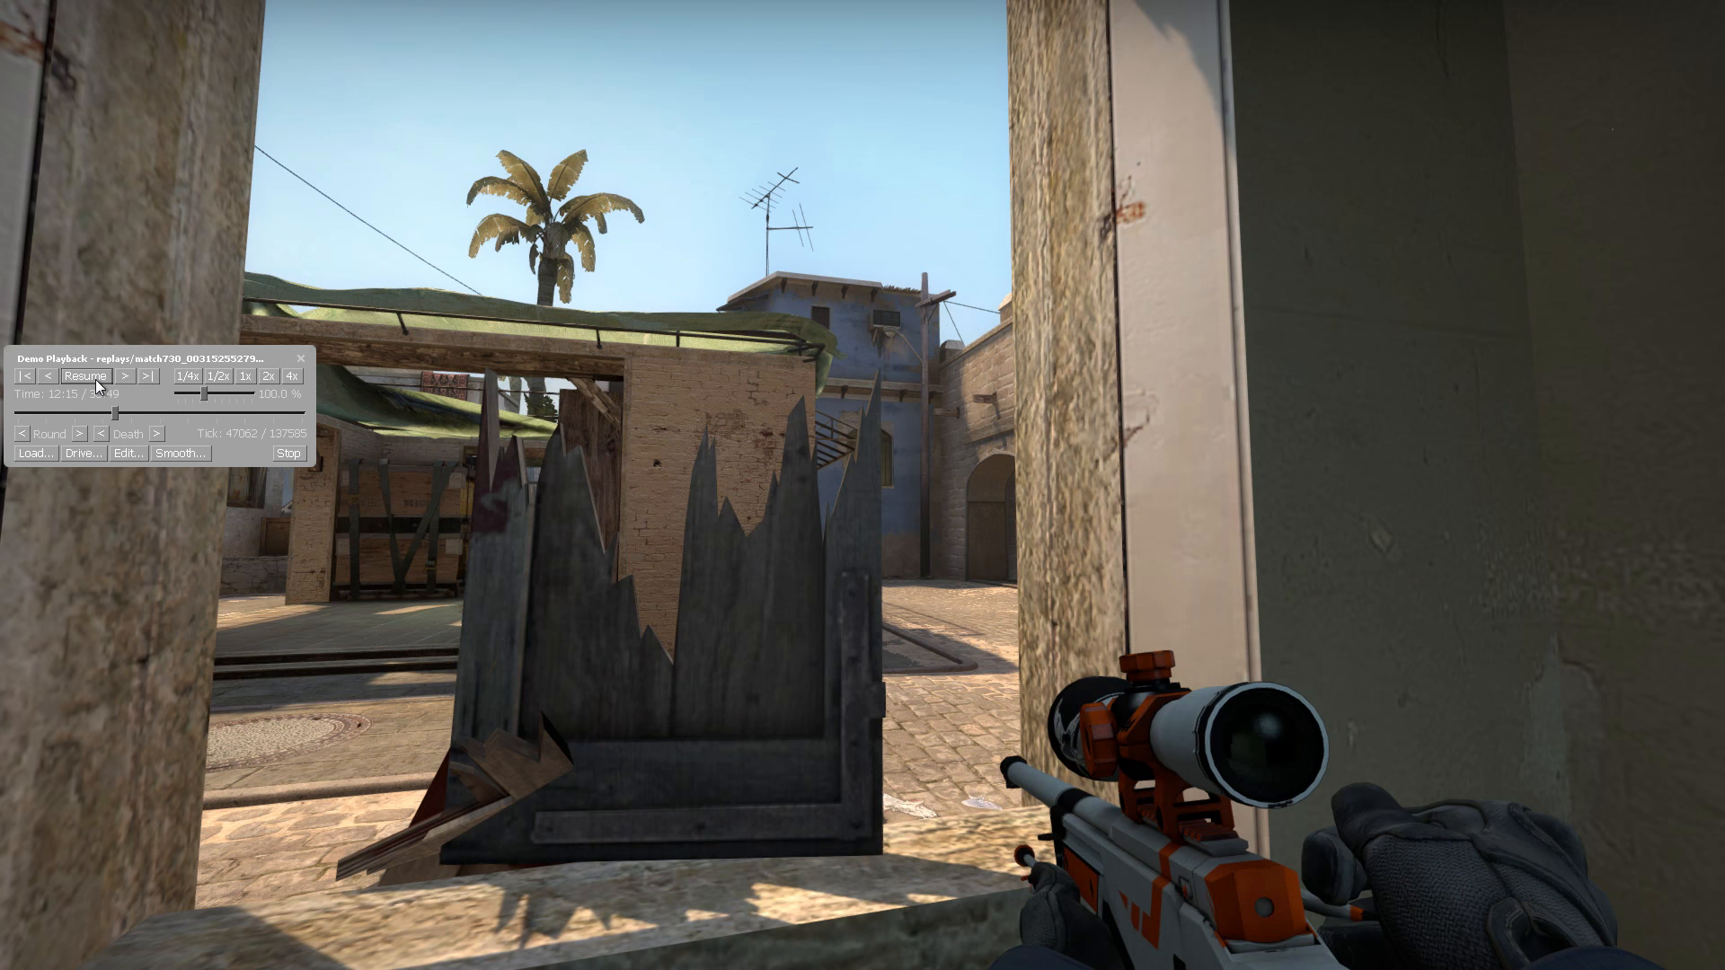
Start recording with mirv_streams record start, resume the demo and hide the demo playback controls.
key("grave")
type("mirv")
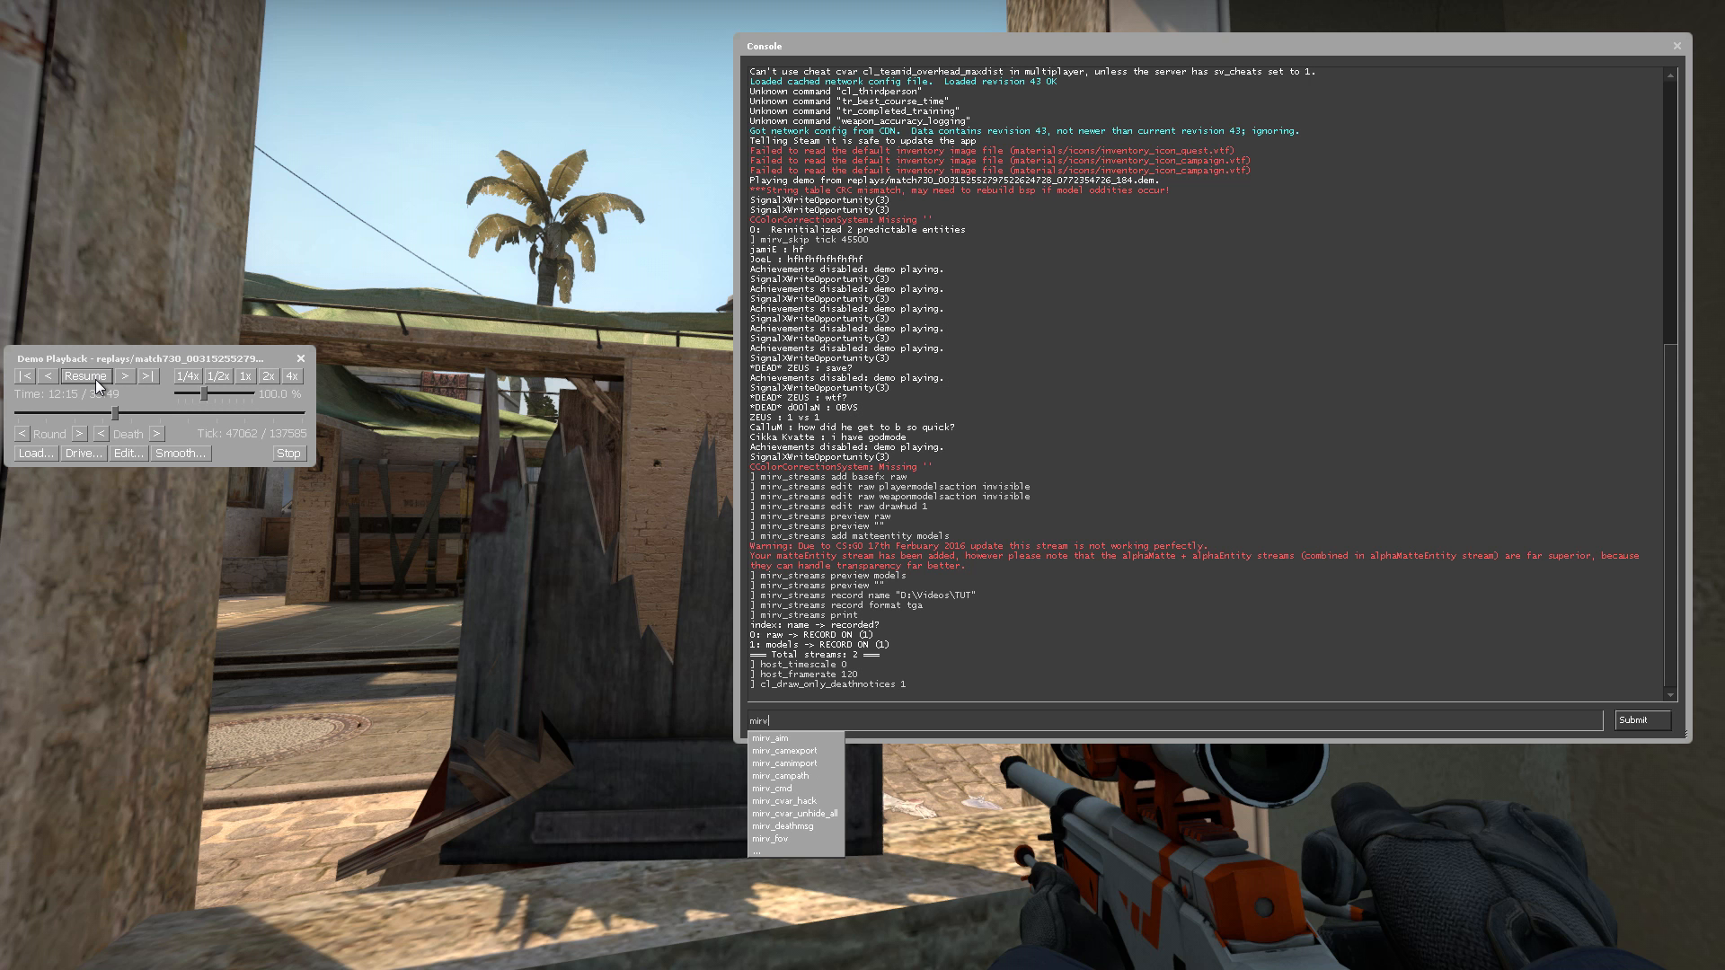
type("_st")
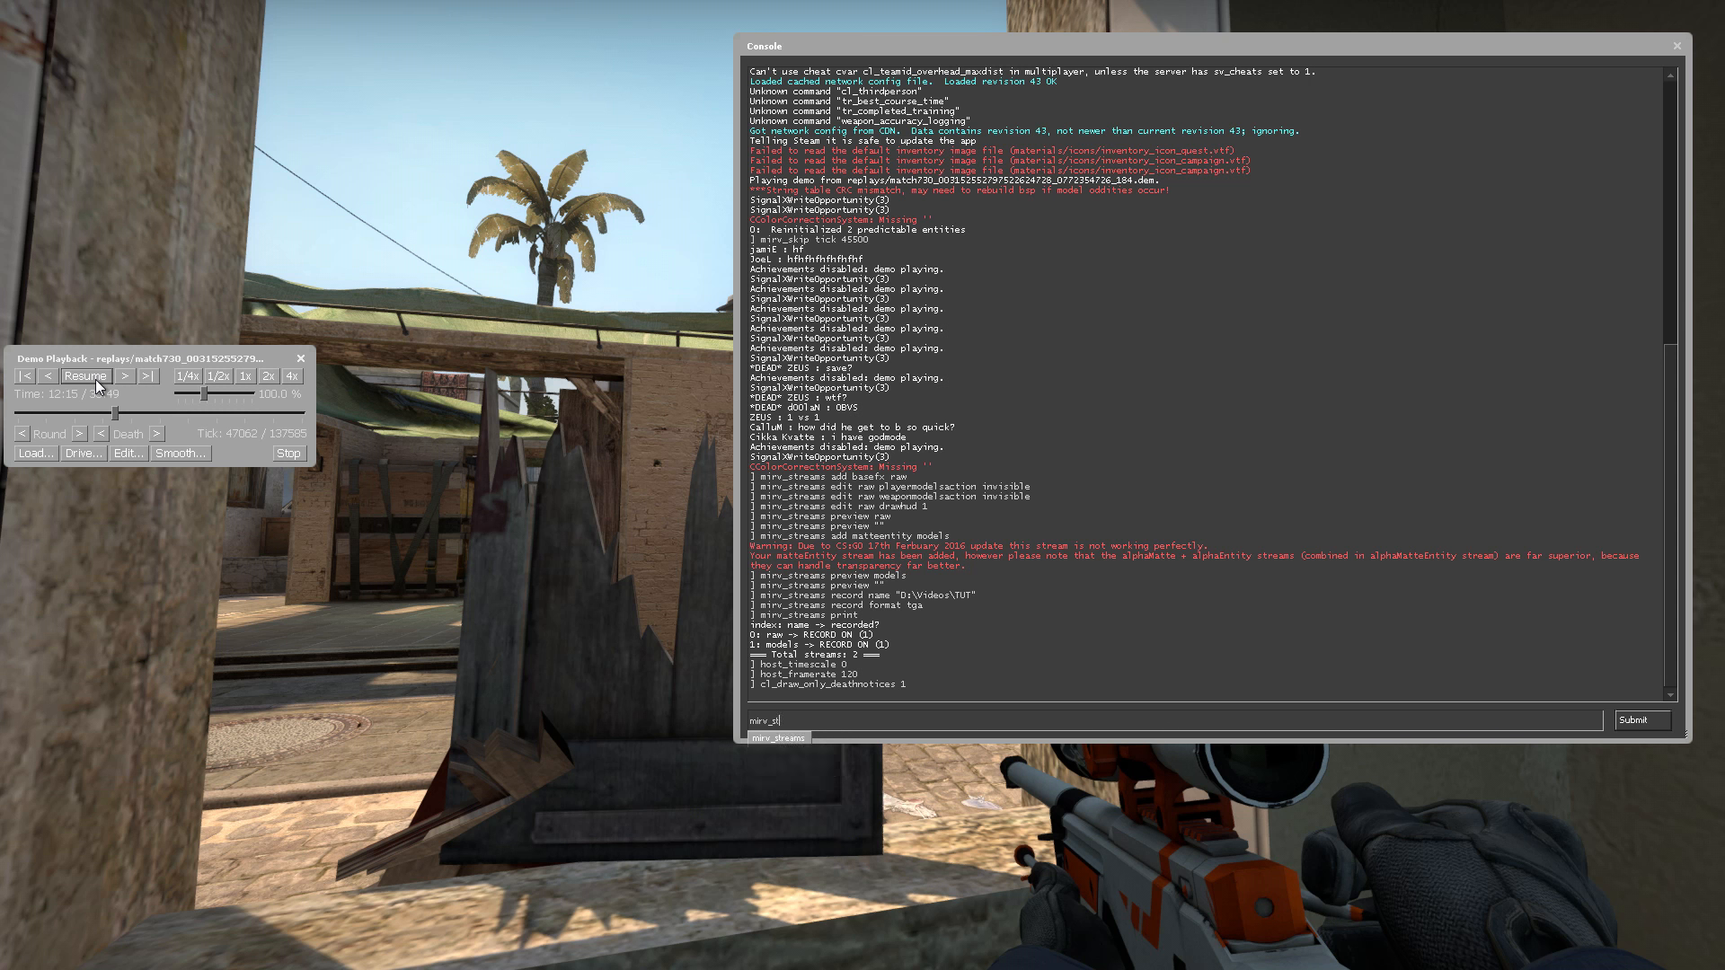
type("reams record start")
key("Return")
key("grave")
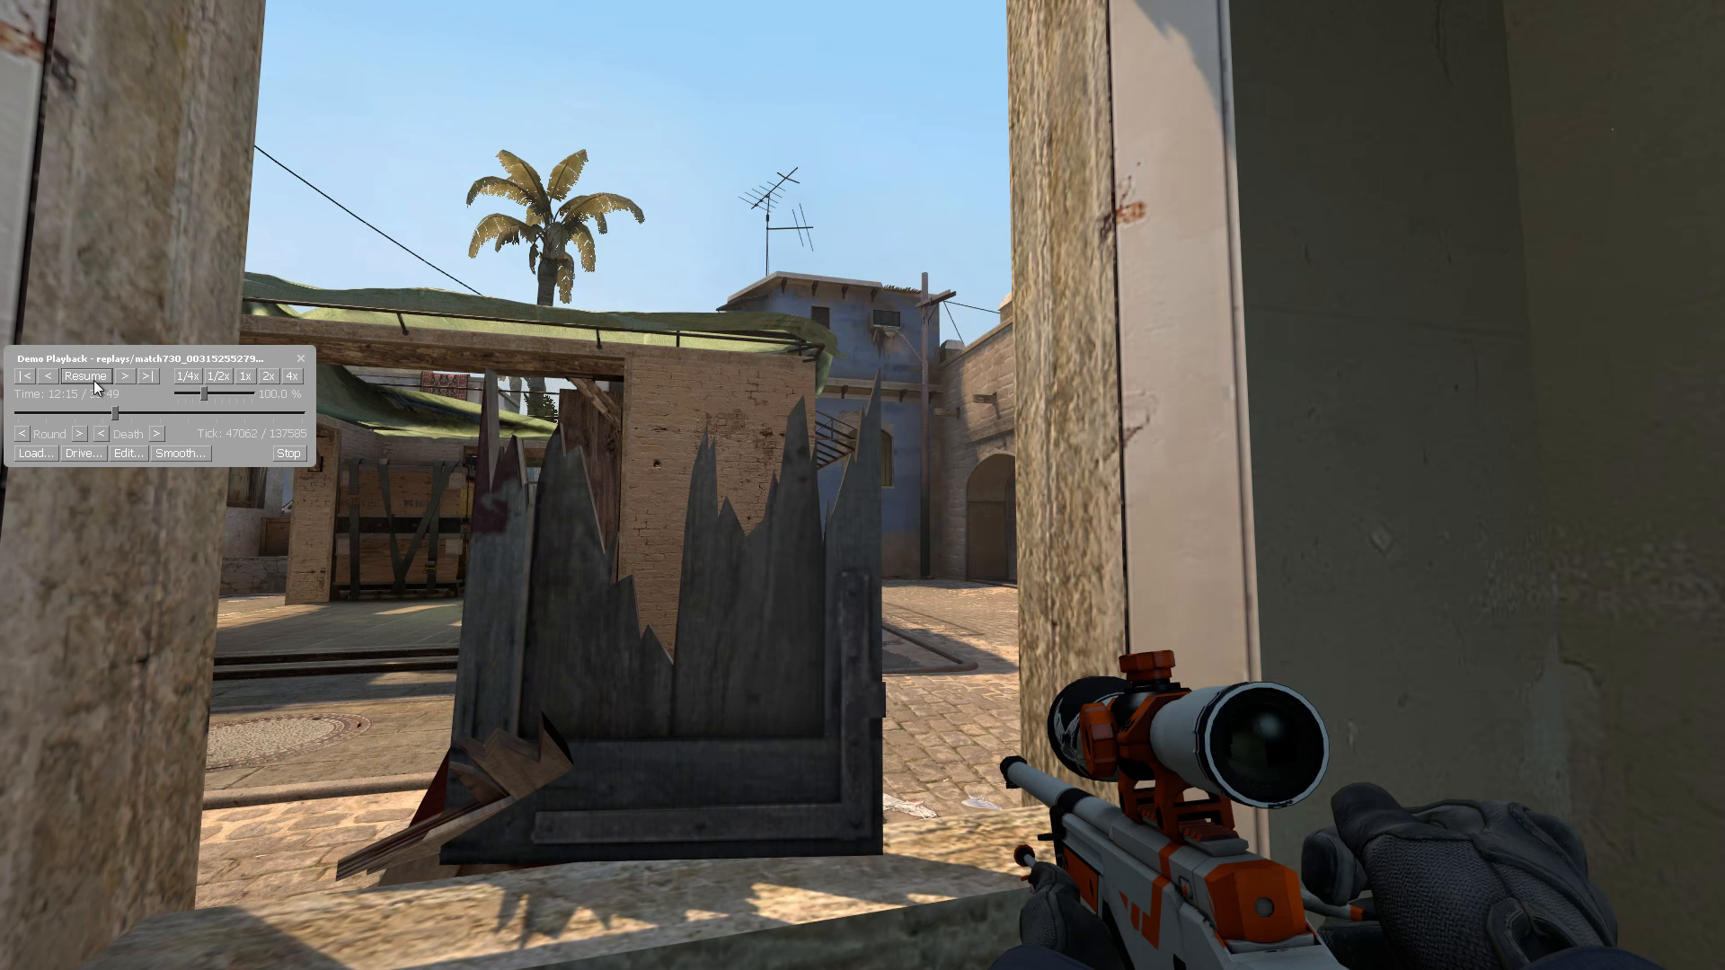
left_click(89, 377)
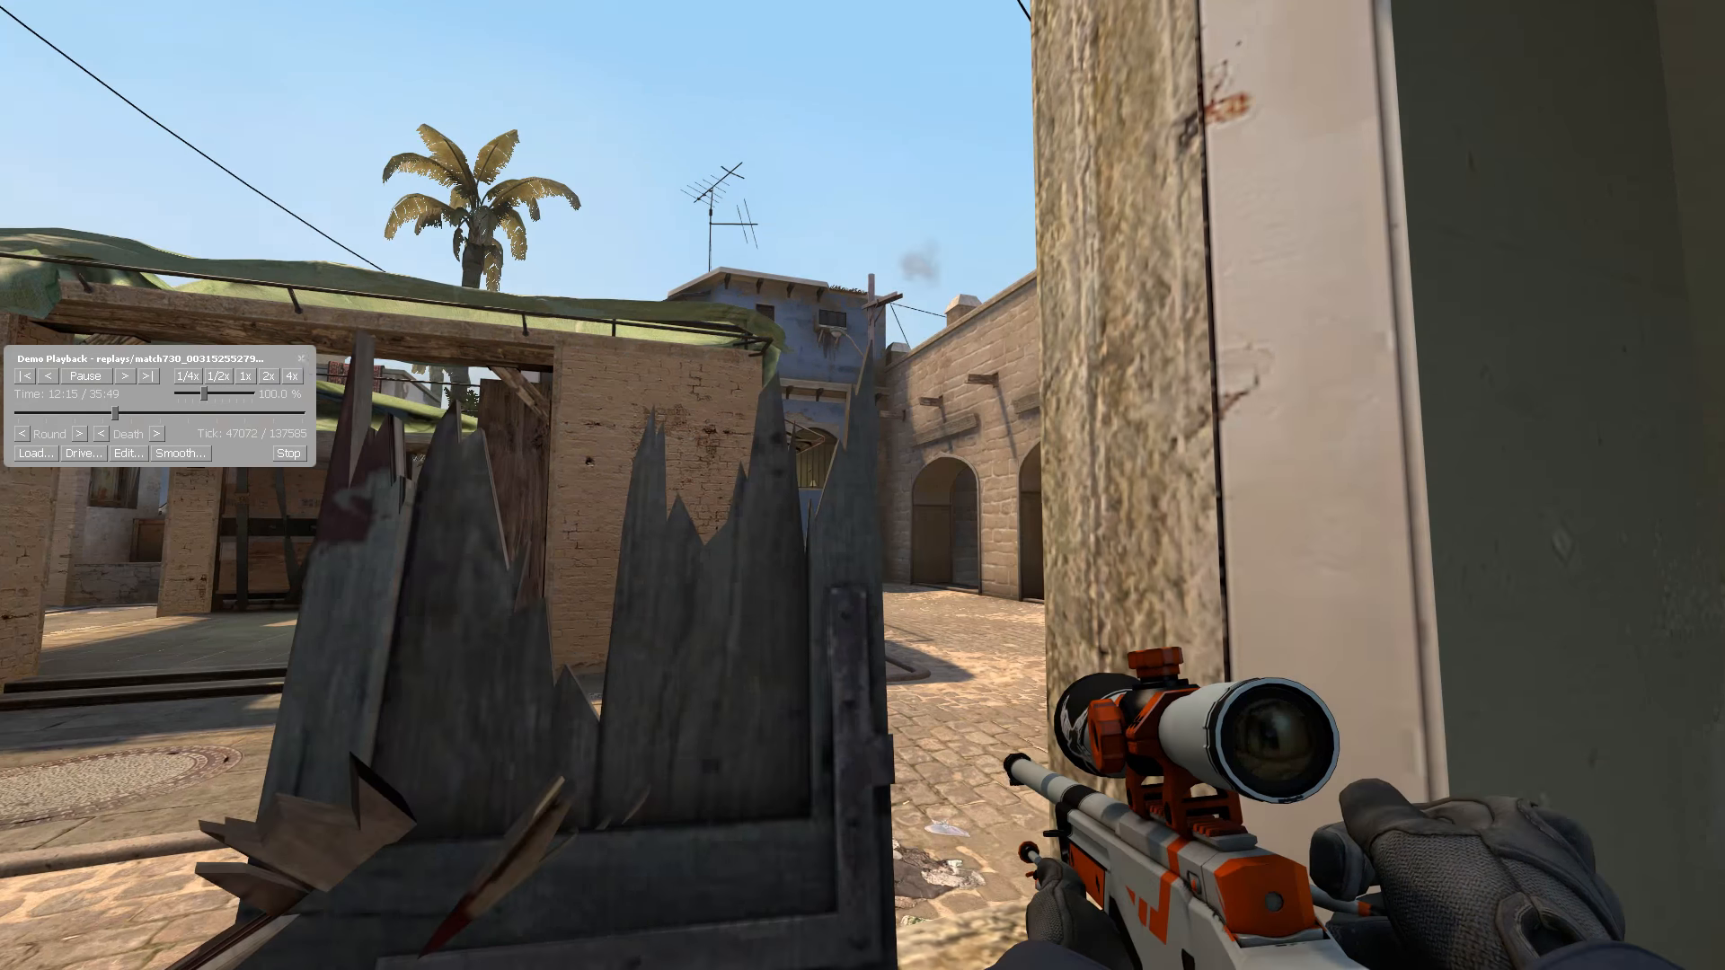
left_click(300, 361)
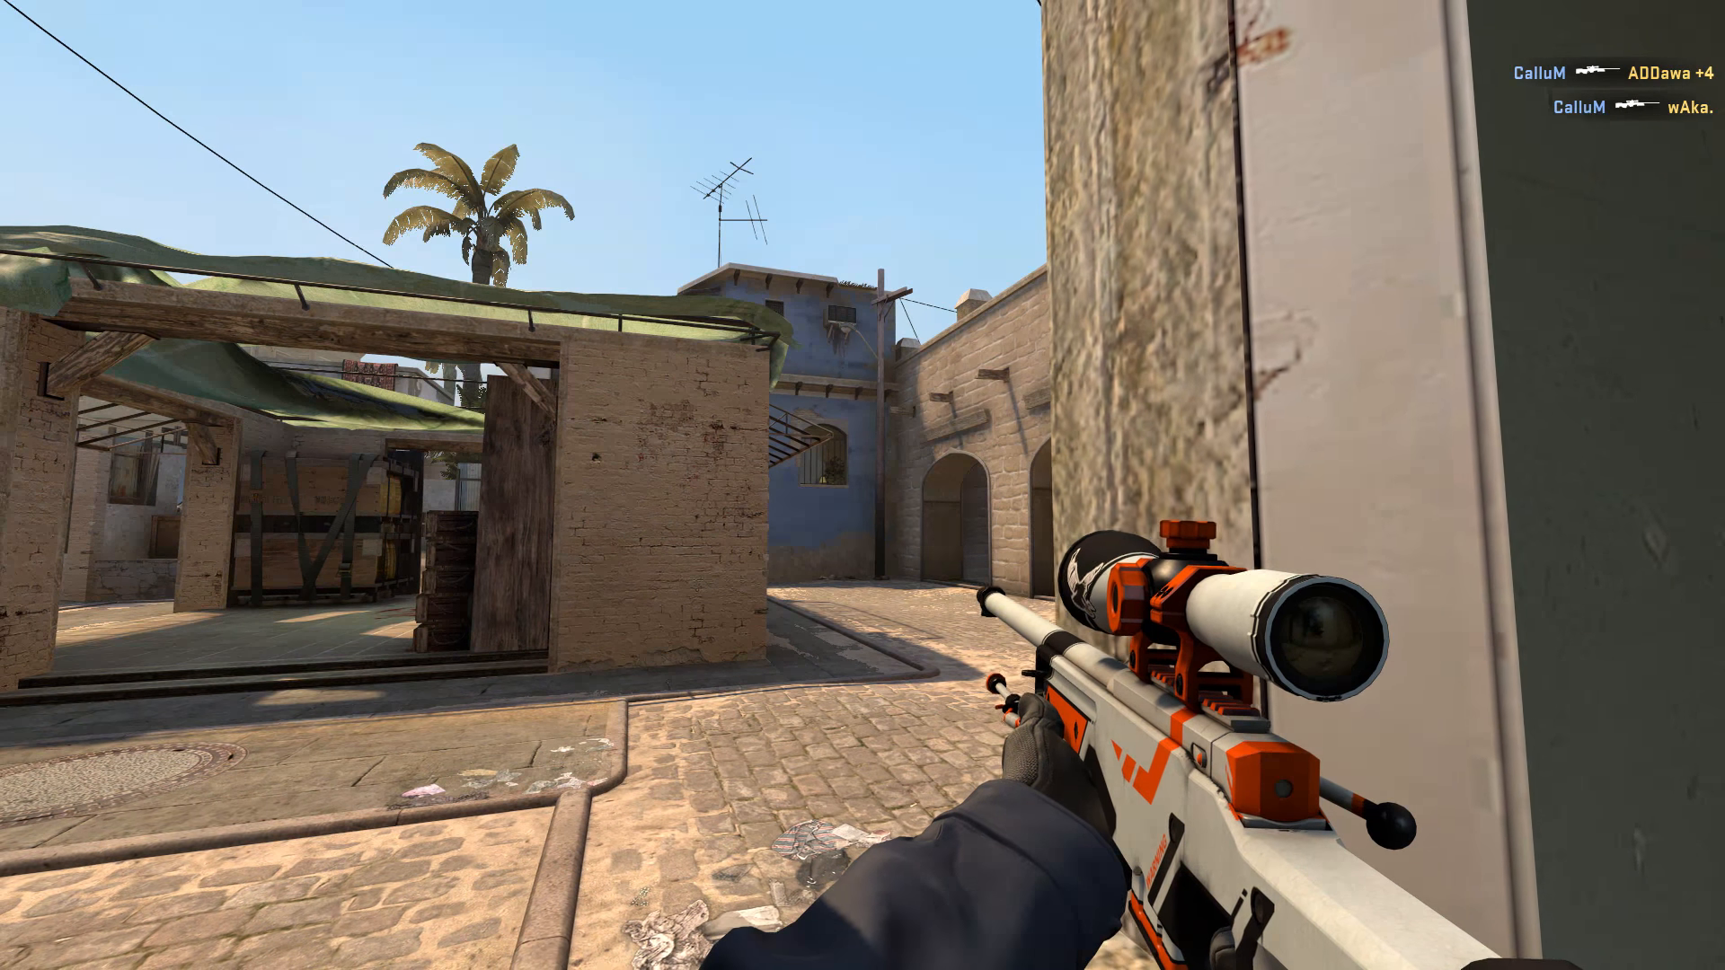
Try to stop the recording with mirv_streams record stop.
key("grave")
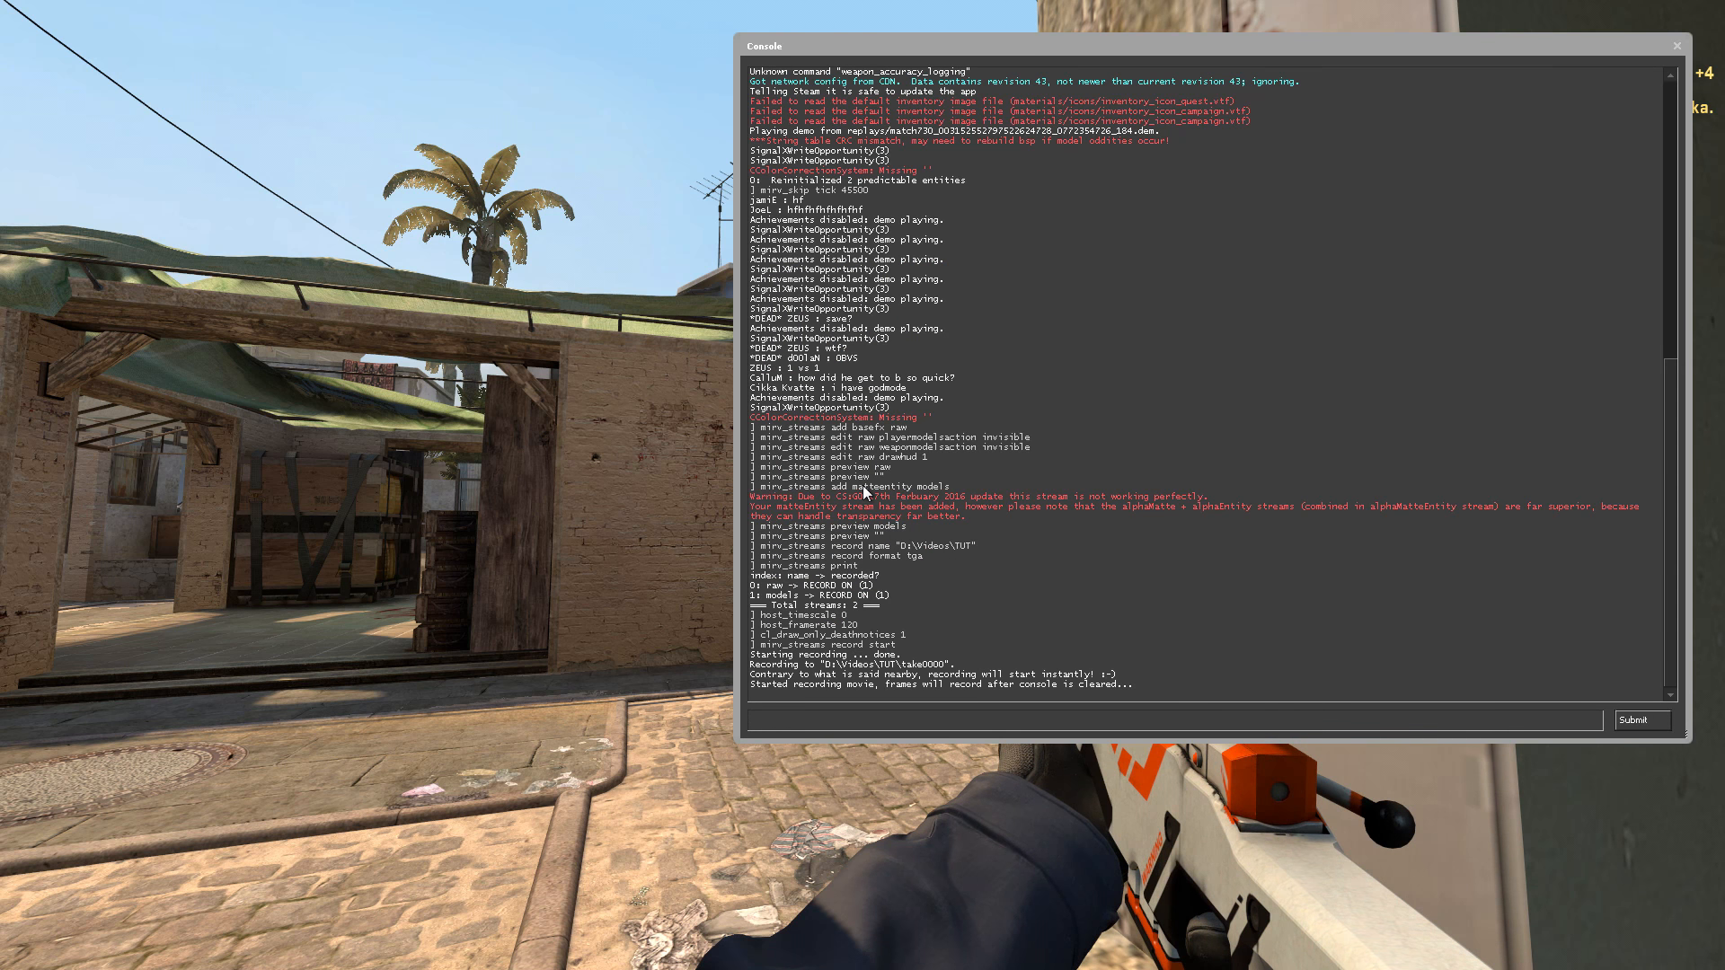
type("mirv_streams record ")
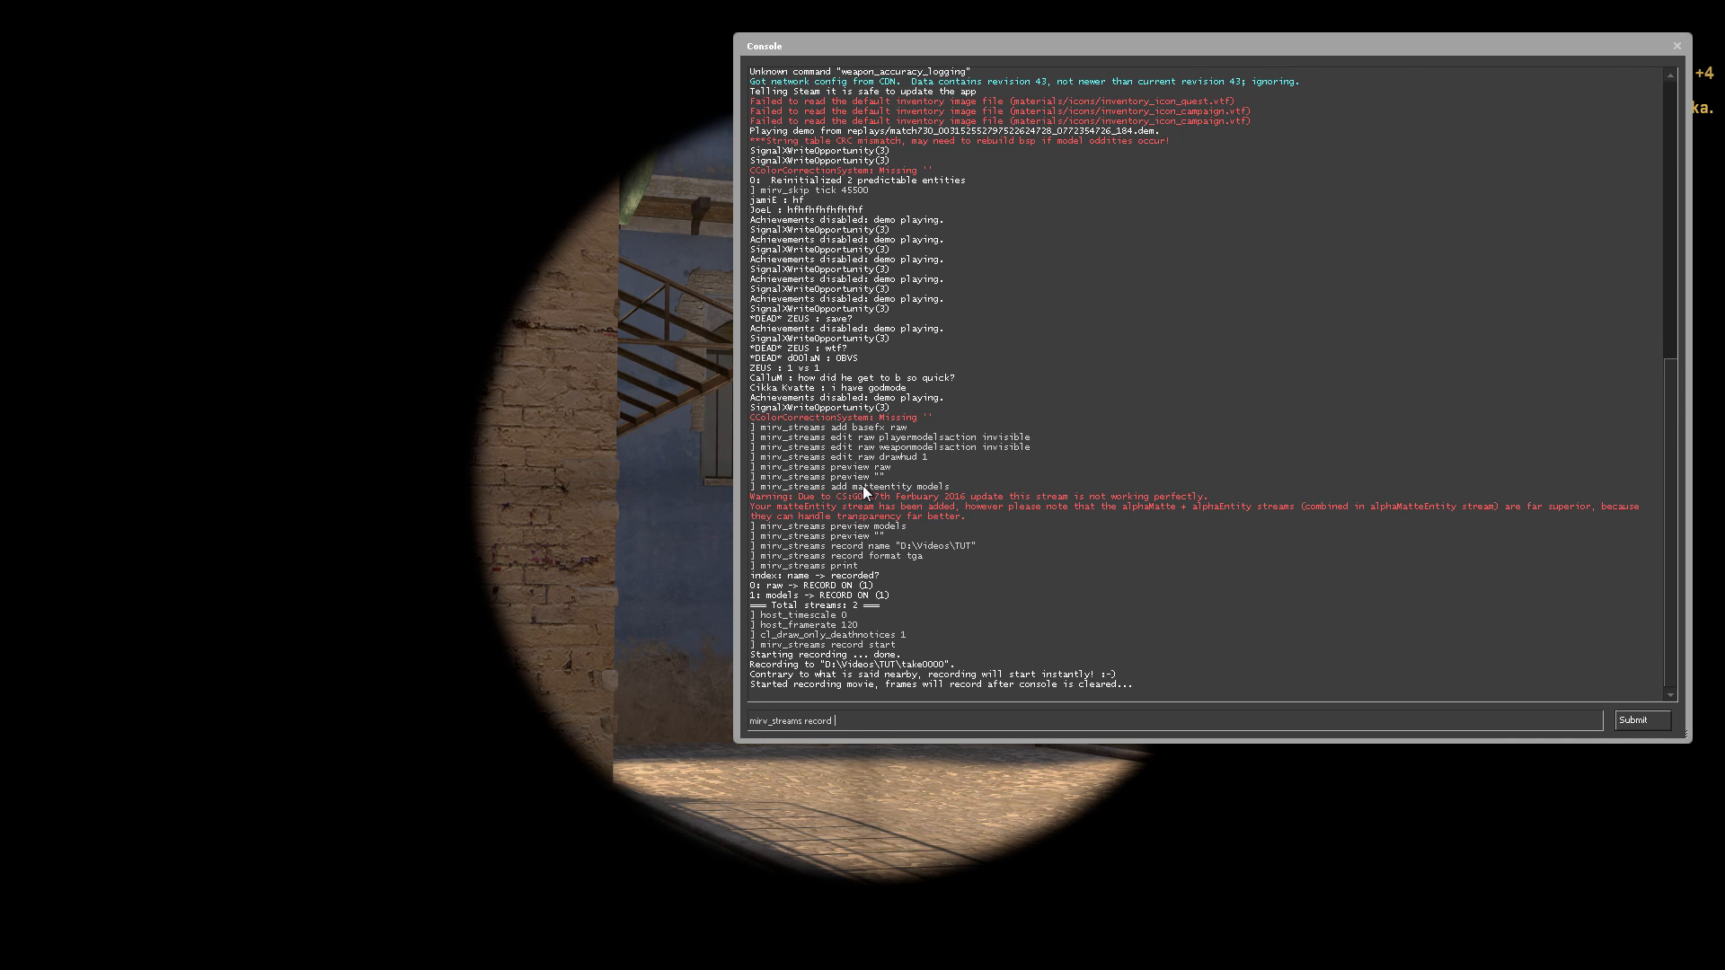
type("stop")
key("Return")
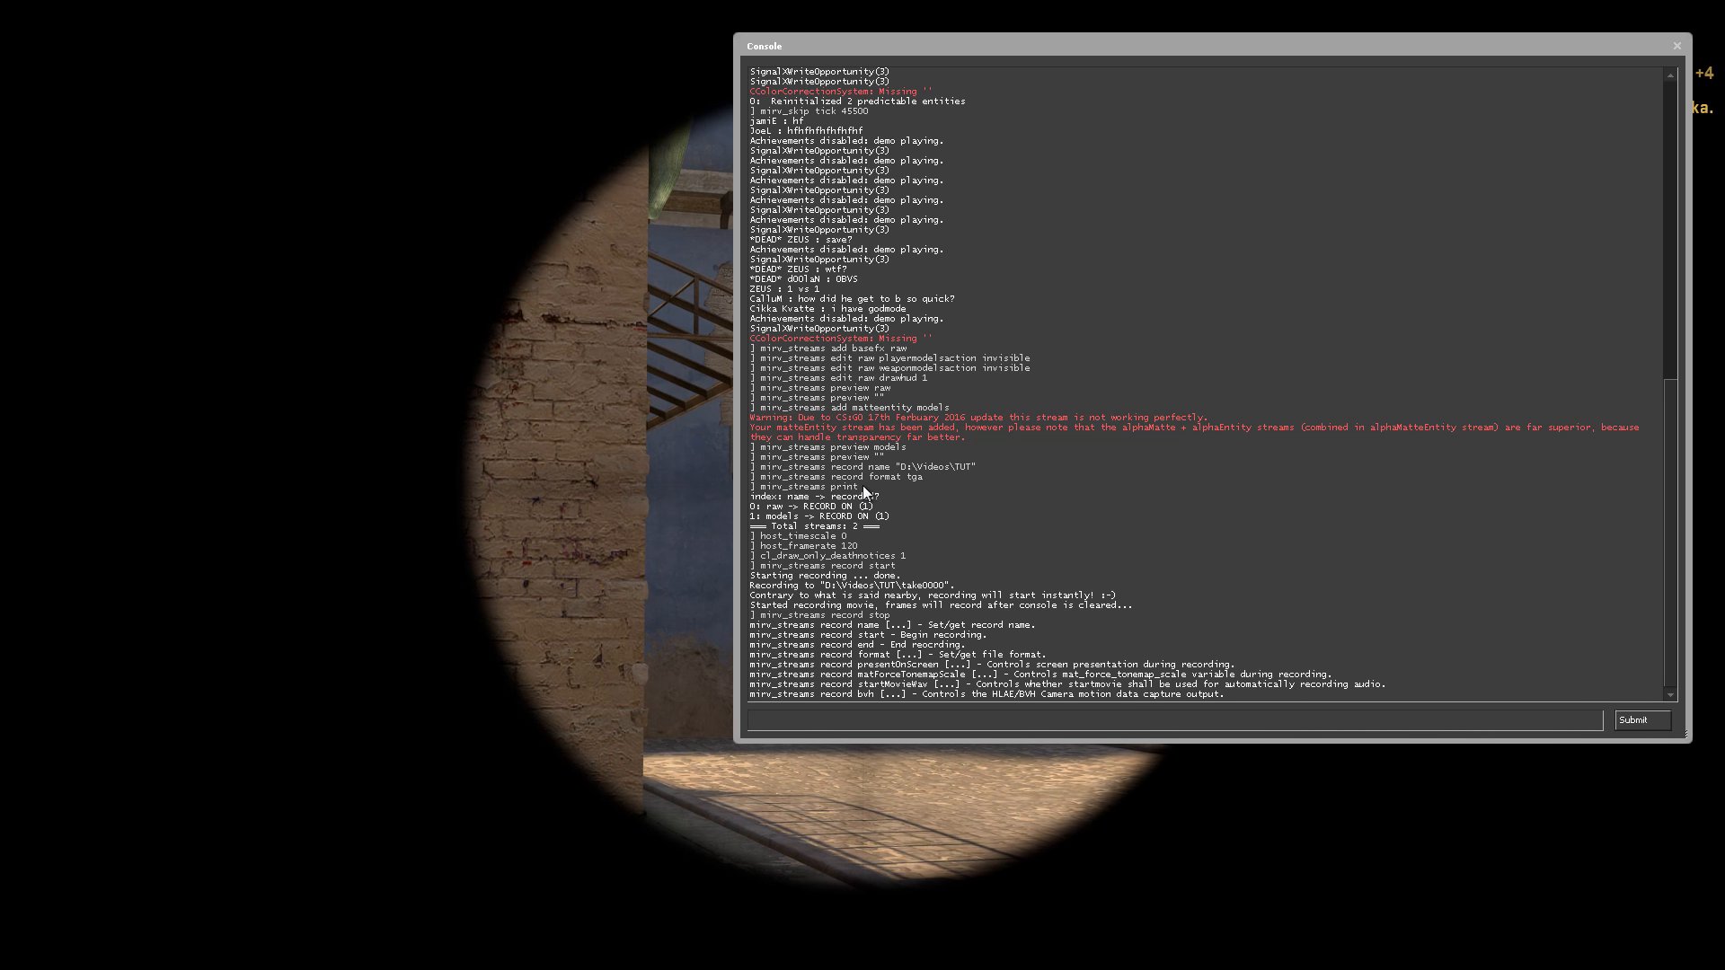
End the stream recording with mirv_streams record end and close the console.
type("mirv_streams record s")
key("BackSpace")
type("end")
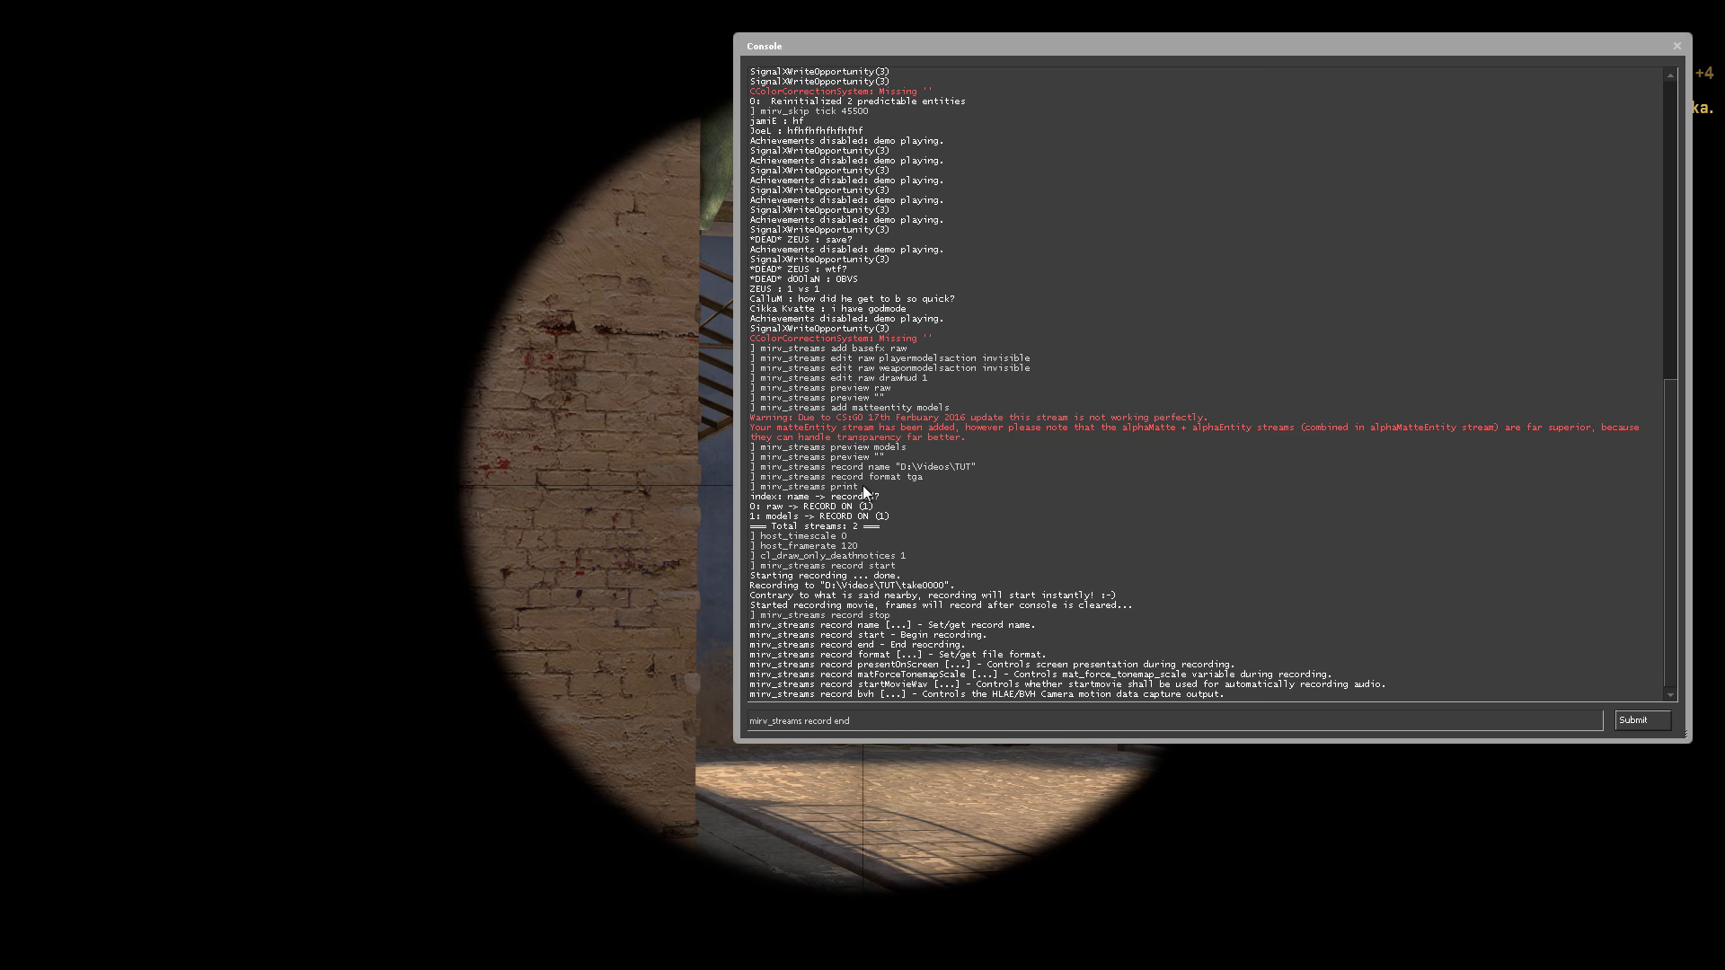
key("Return")
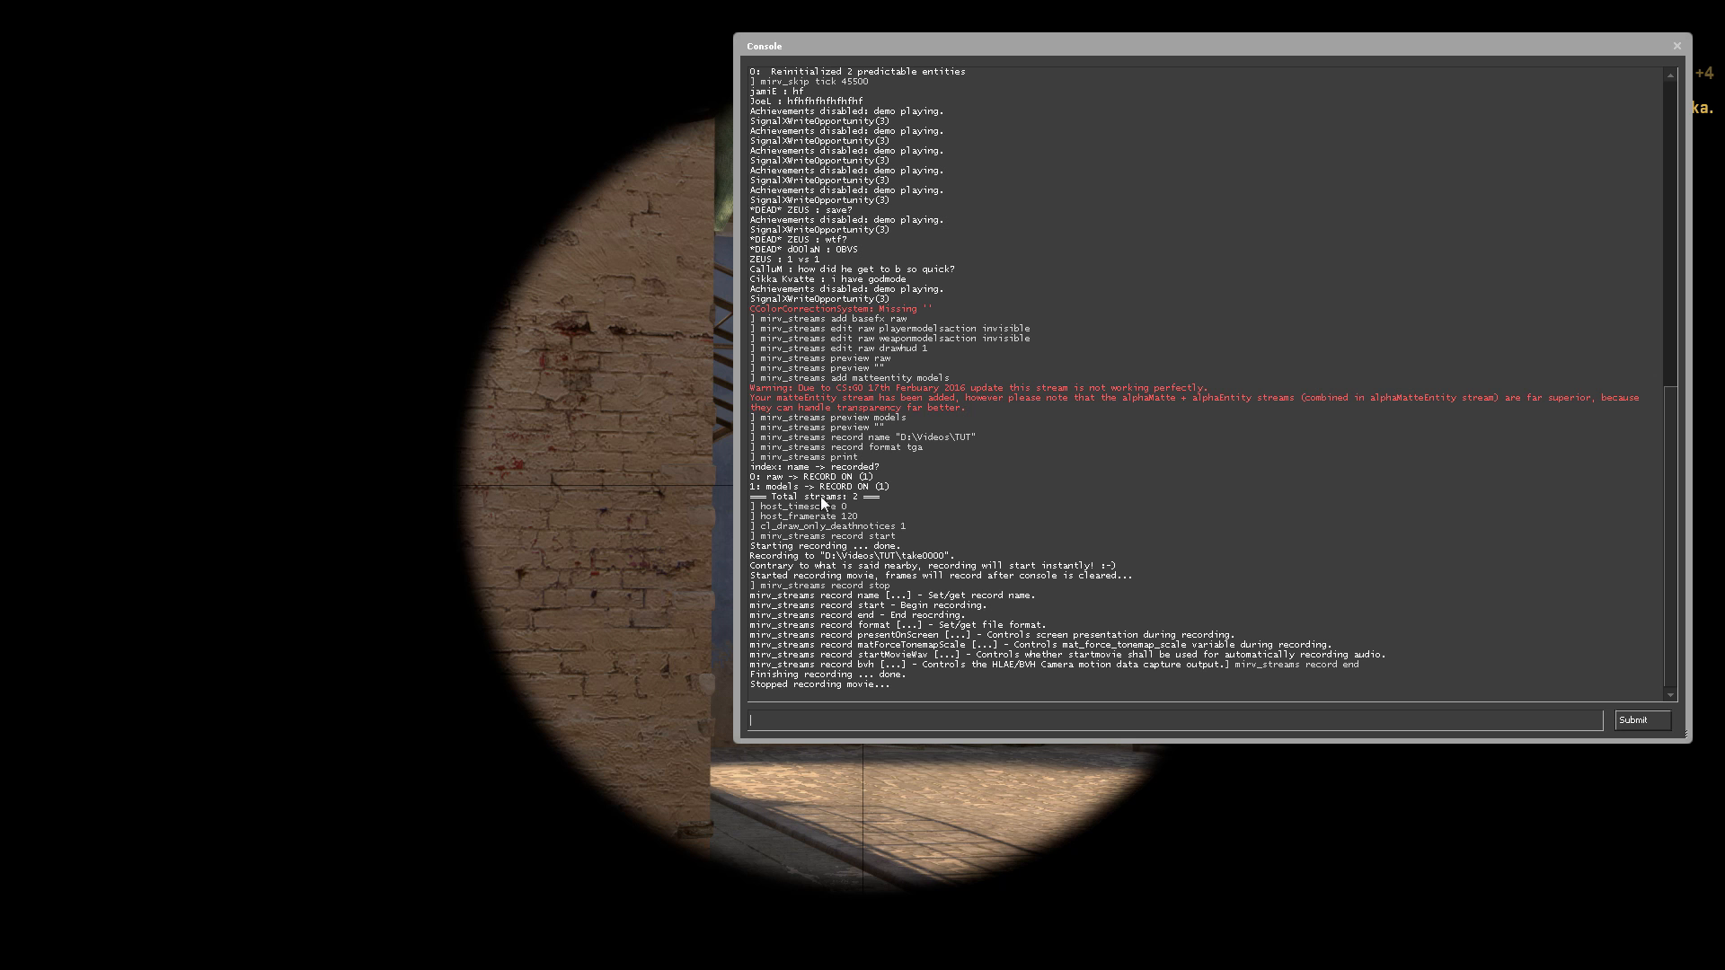
key("grave")
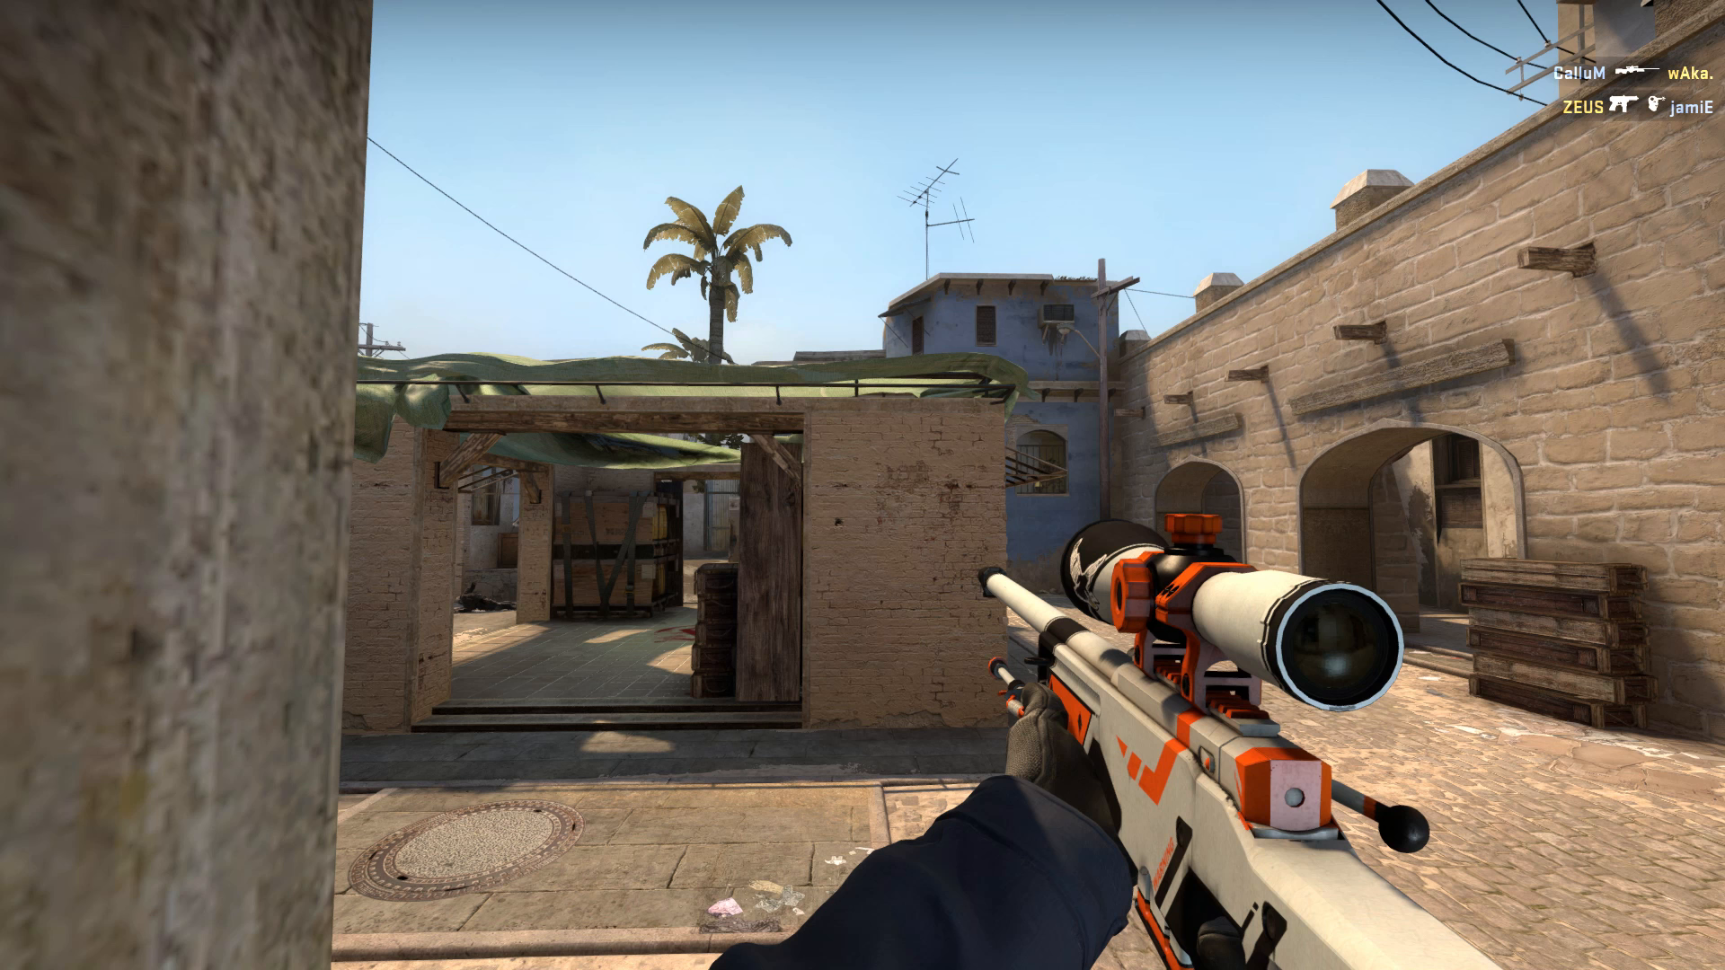
Exit the game with the quit console command and close Half-Life Advanced Effects.
key("grave")
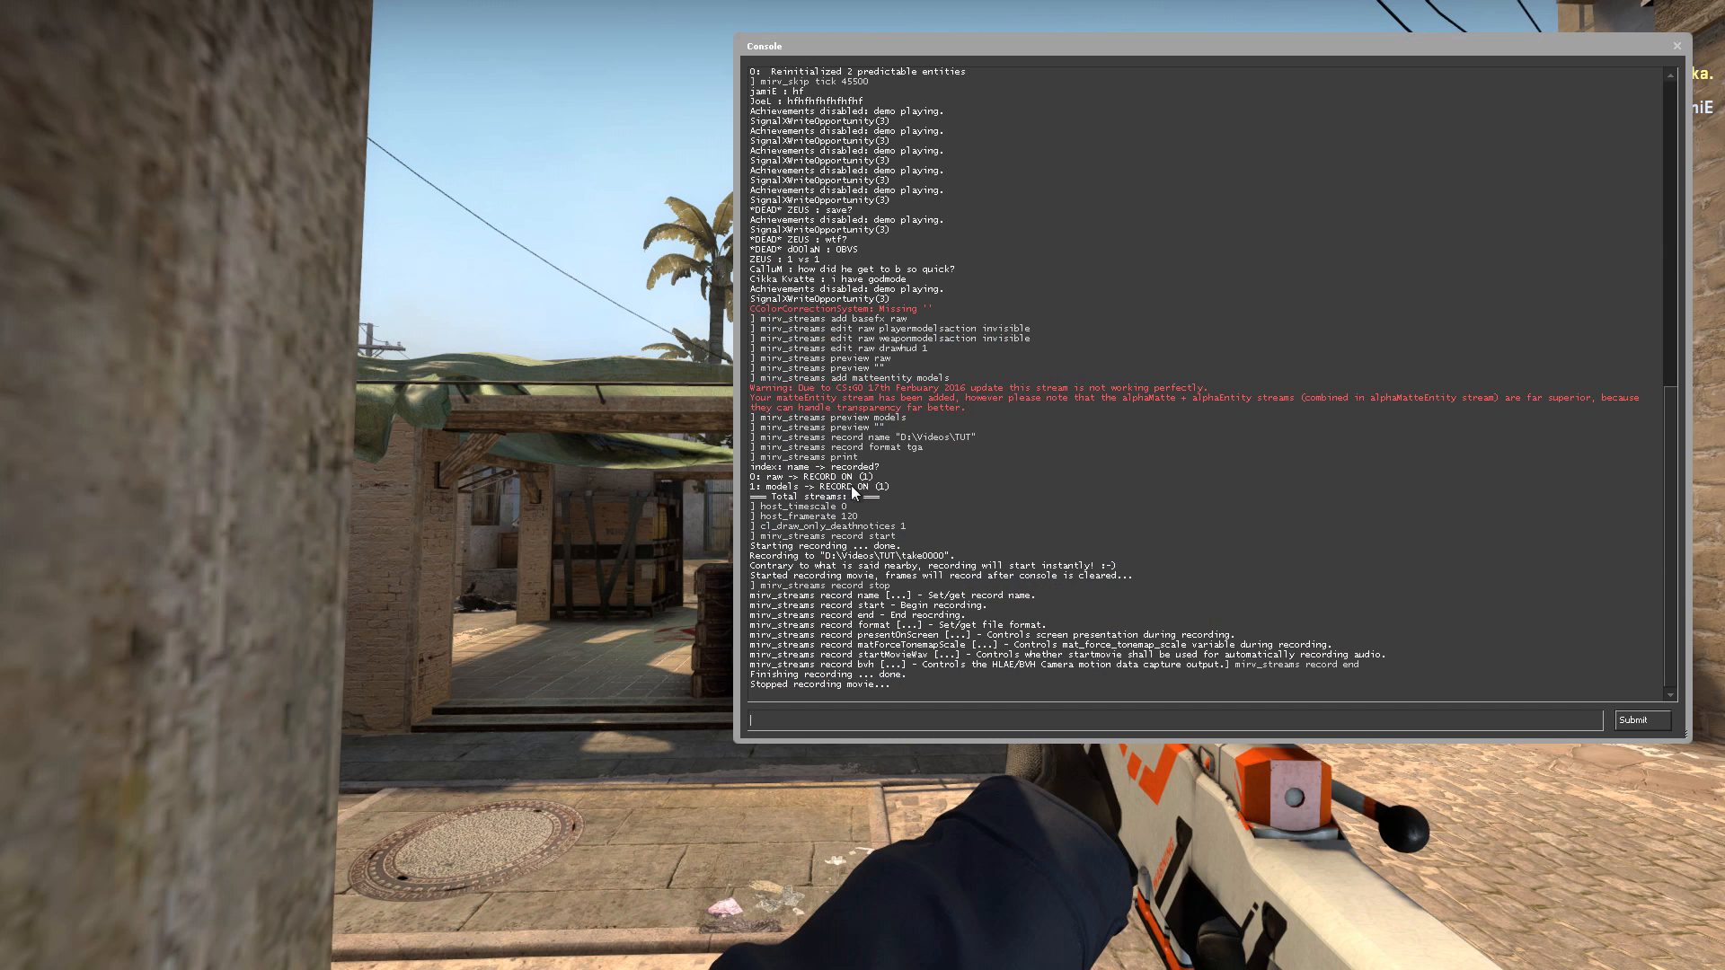
type("quit")
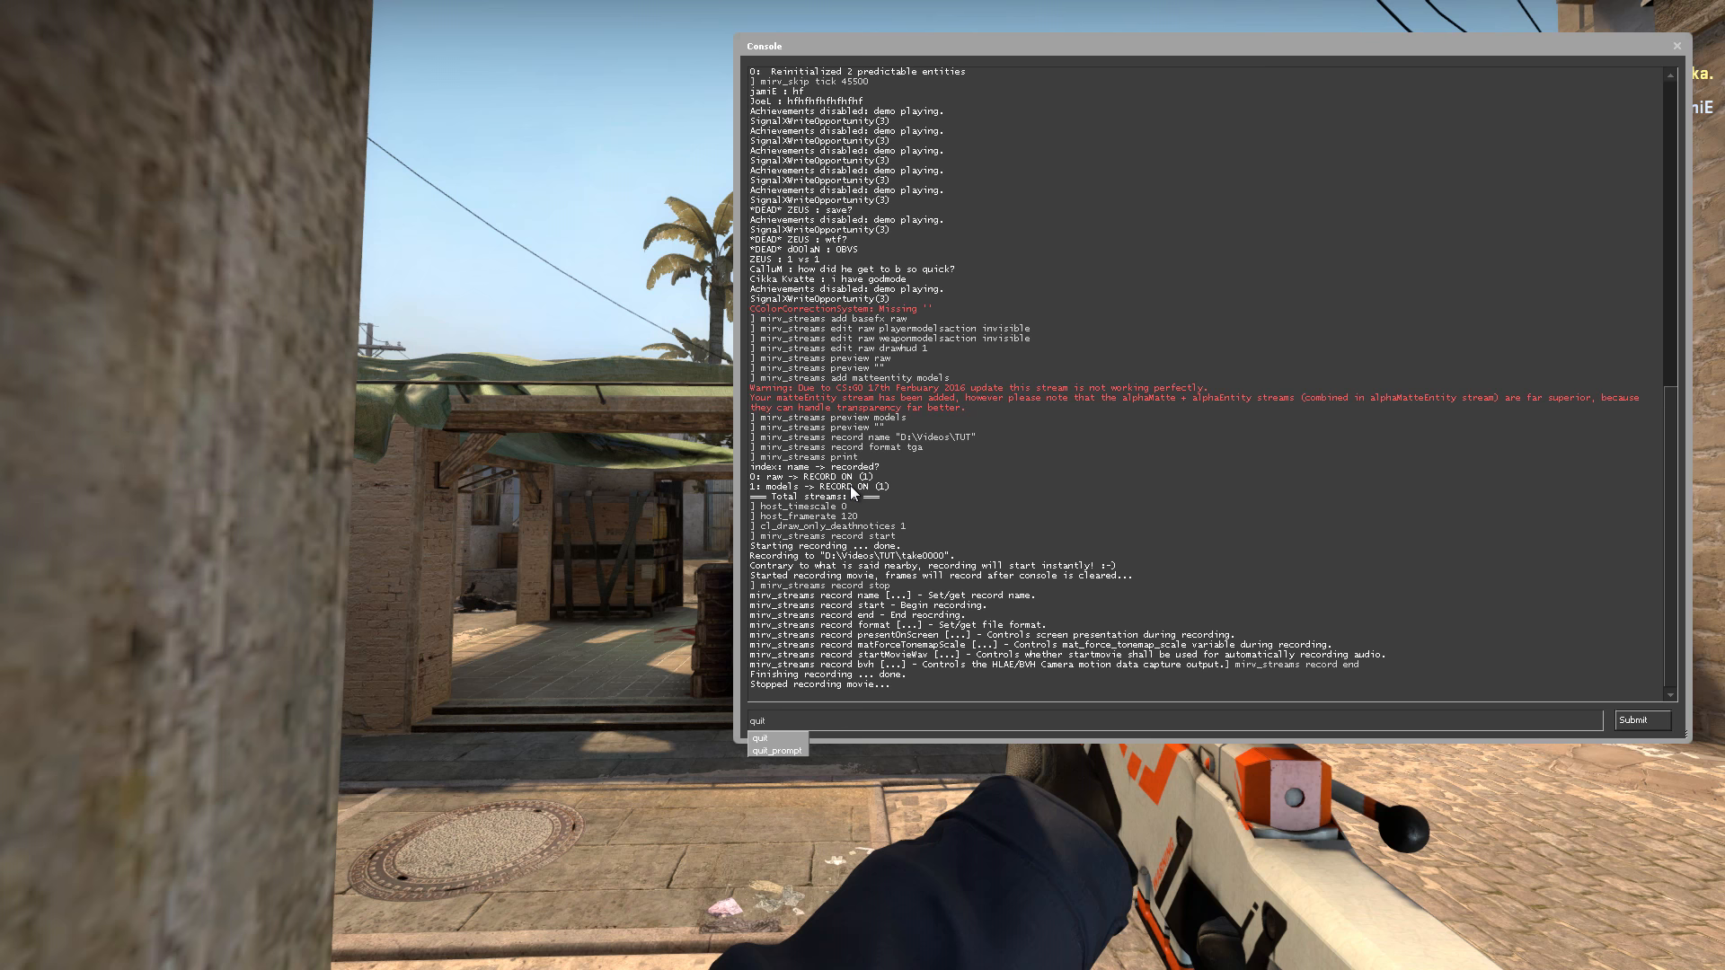
key("Return")
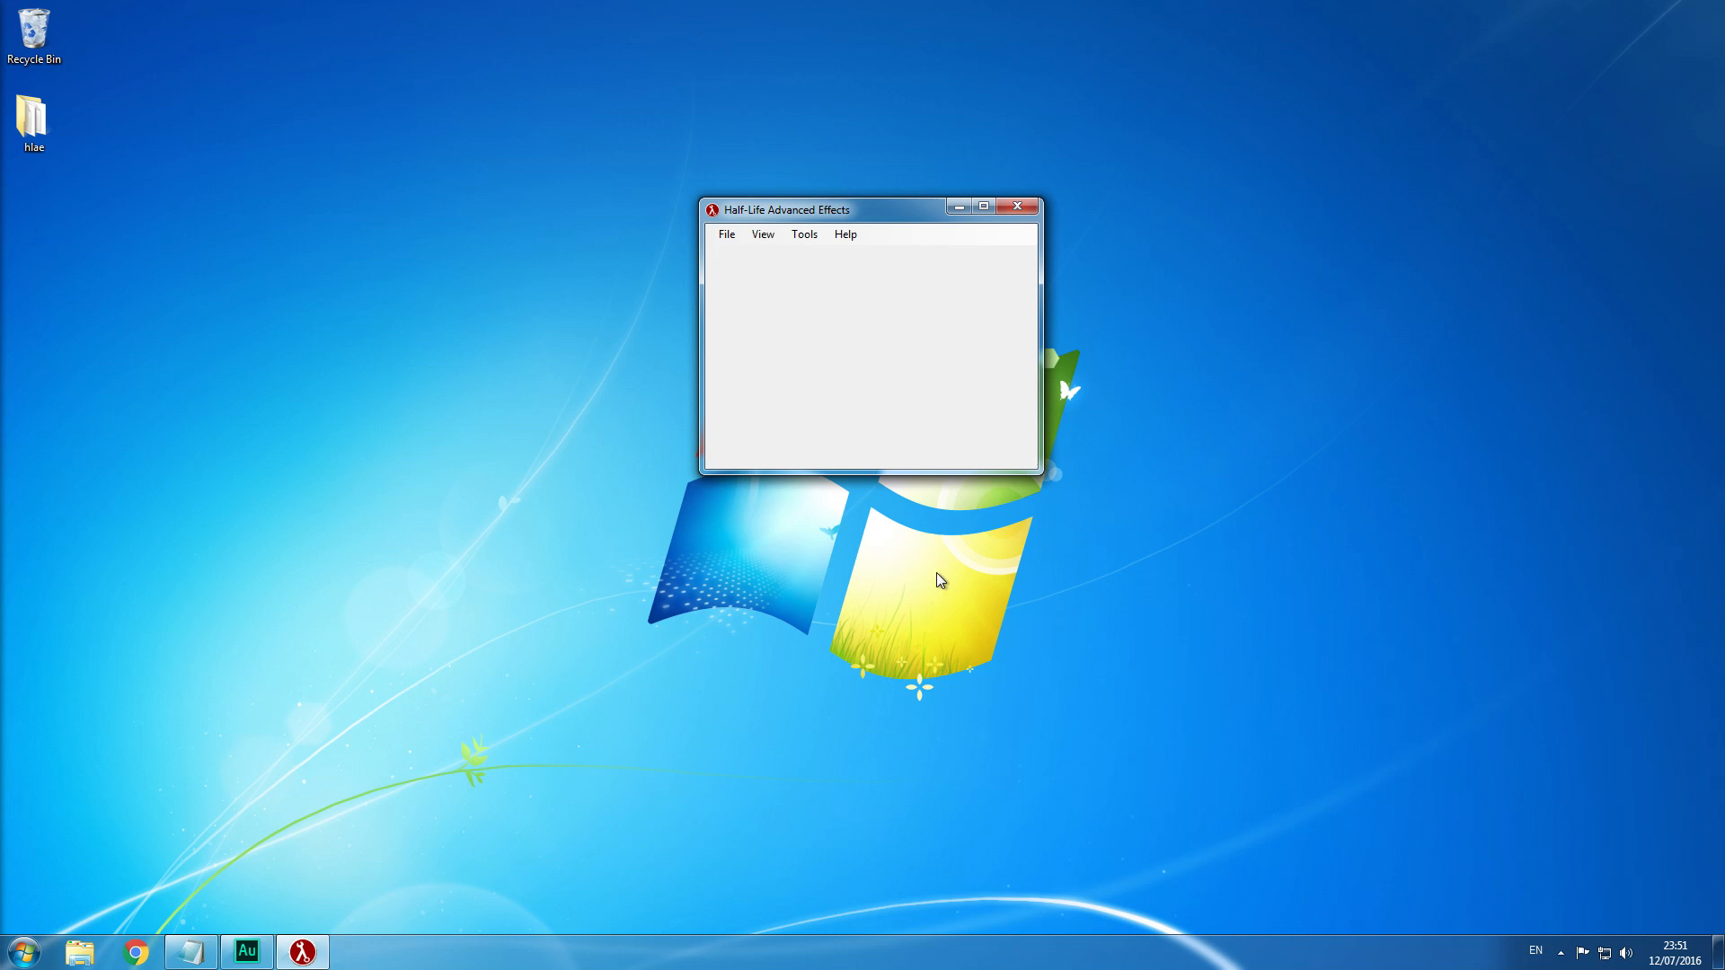
left_click(1016, 207)
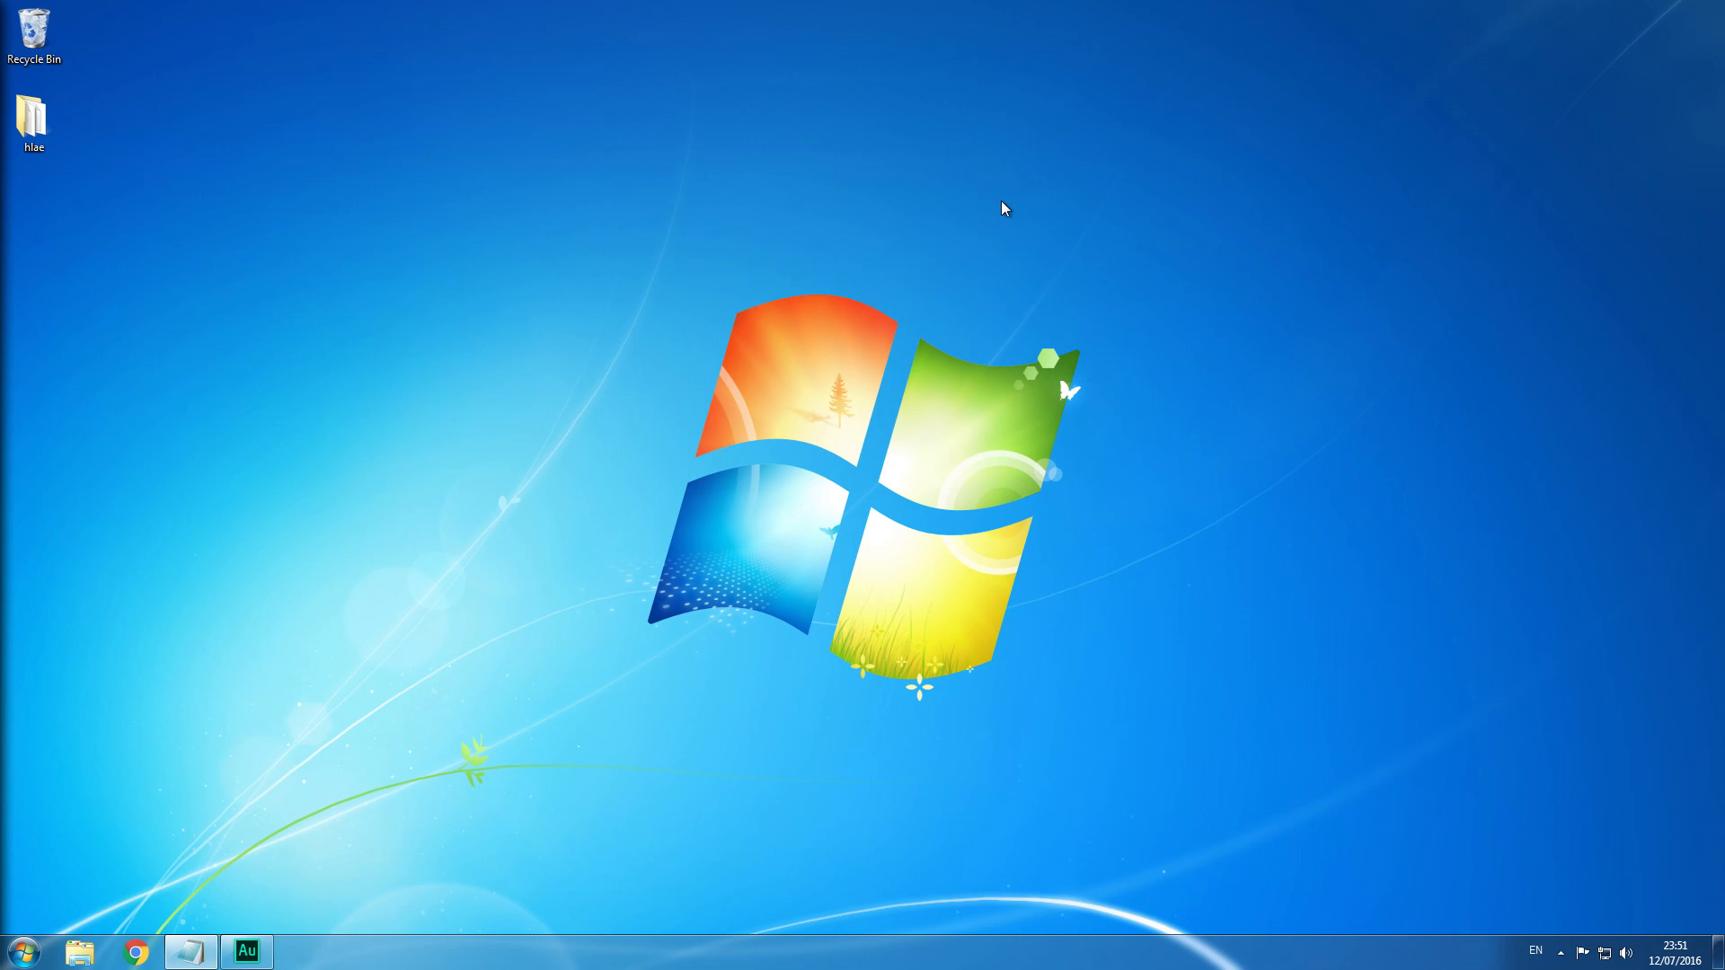
Launch Adobe After Effects CC 2015.3.
left_click(21, 957)
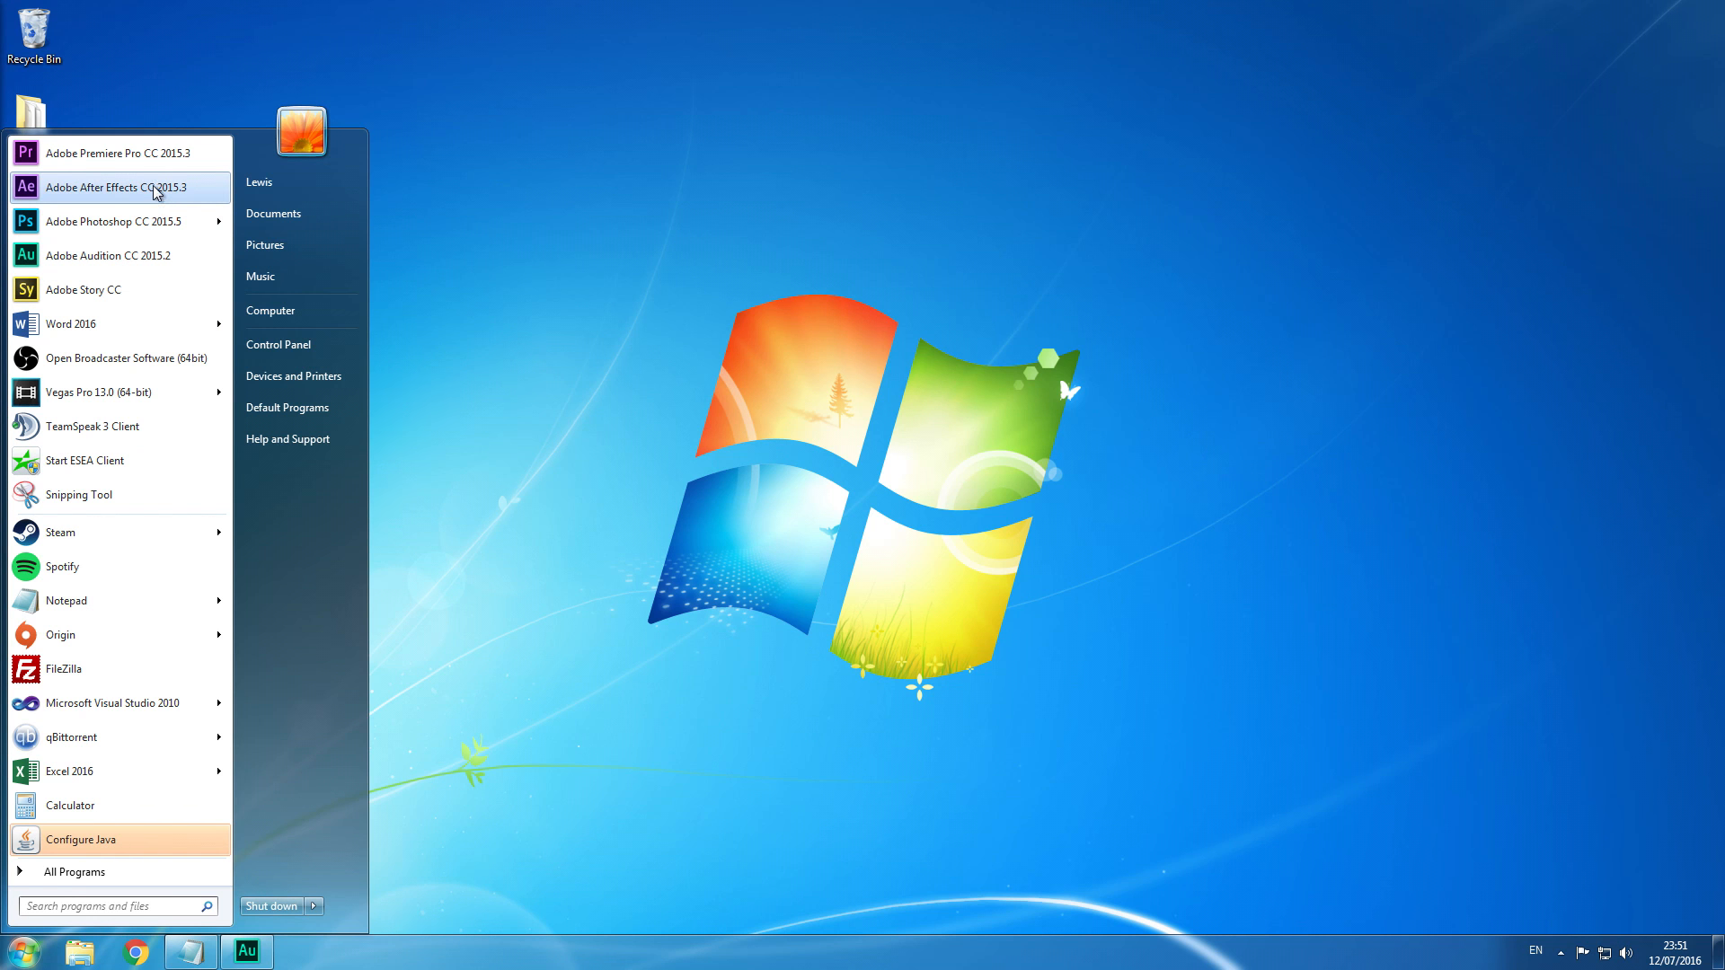
left_click(184, 187)
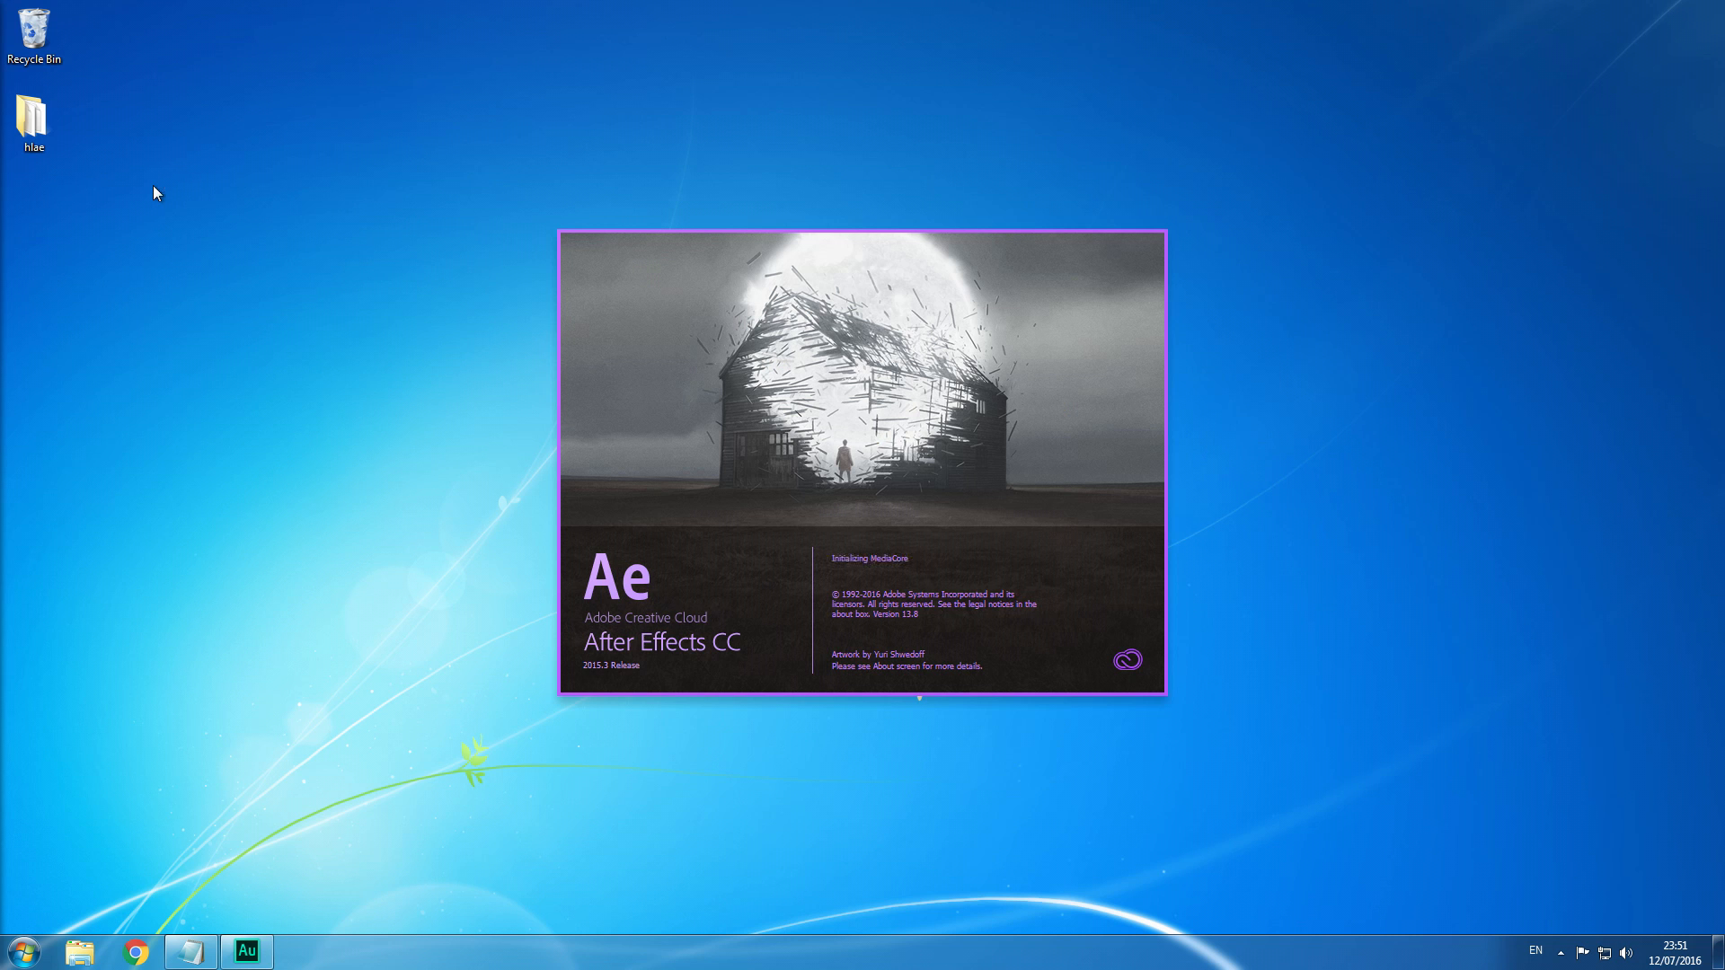
Empty the Recycle Bin and confirm the permanent deletion.
right_click(43, 28)
left_click(144, 59)
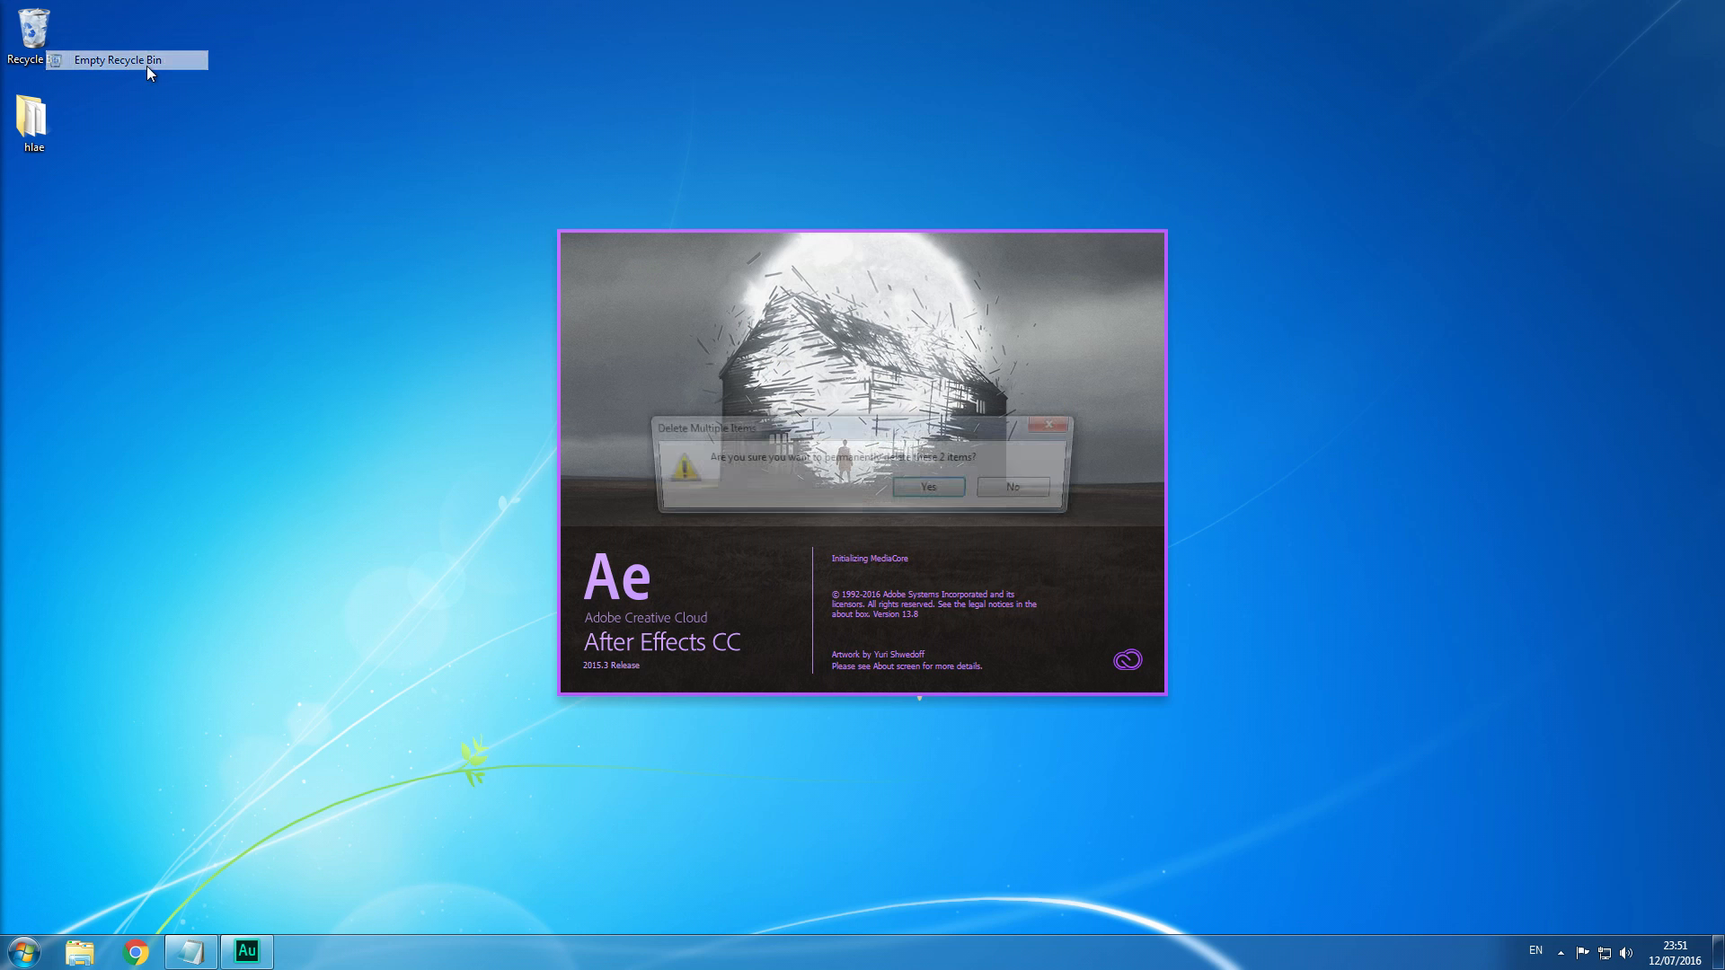
left_click(934, 490)
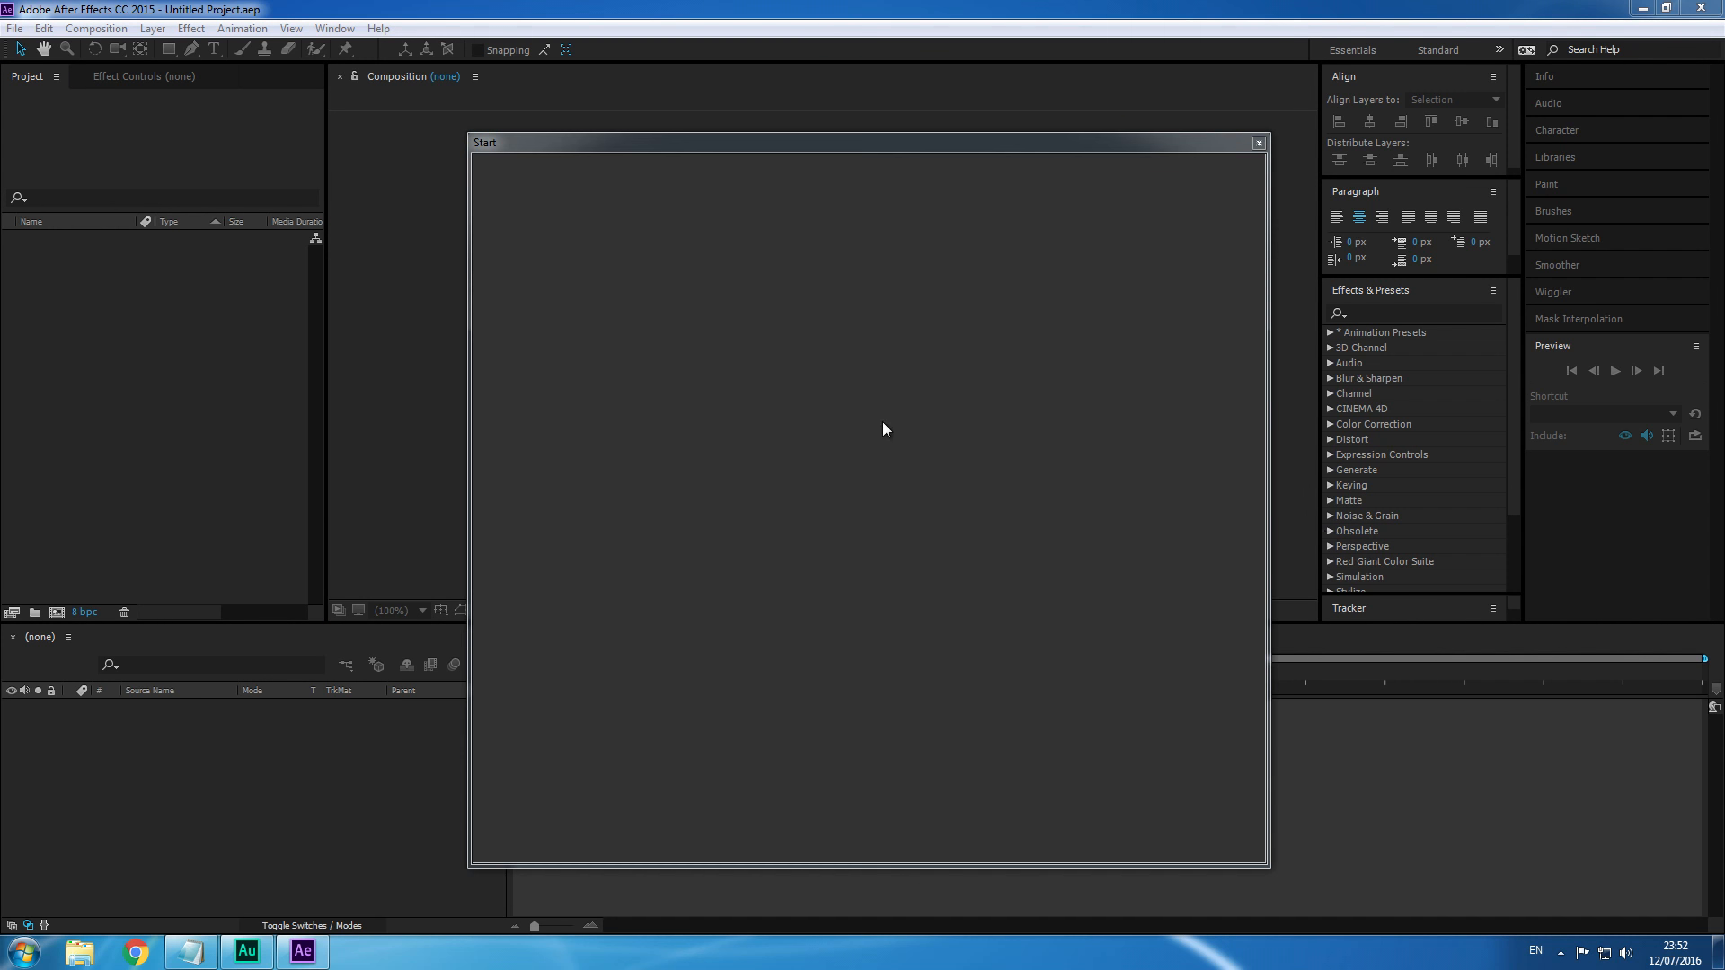
Dismiss the Start window, begin a footage import and browse to the TUT\take0000 folder in the Videos library.
left_click(1258, 143)
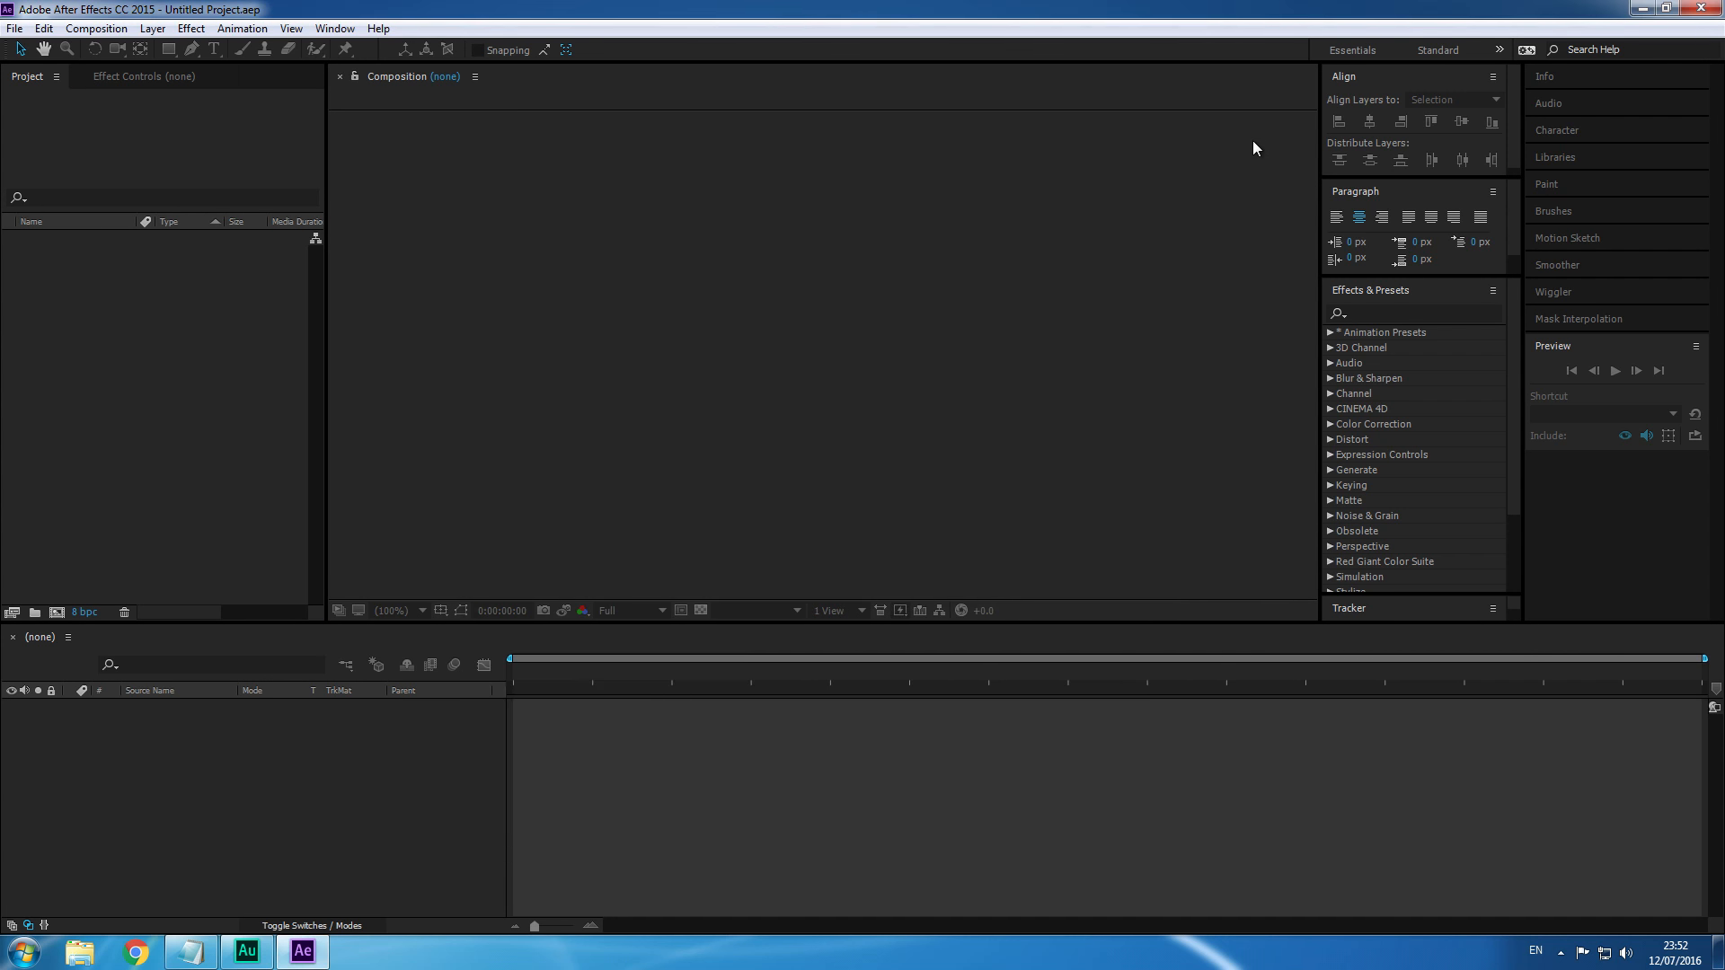
double_click(79, 373)
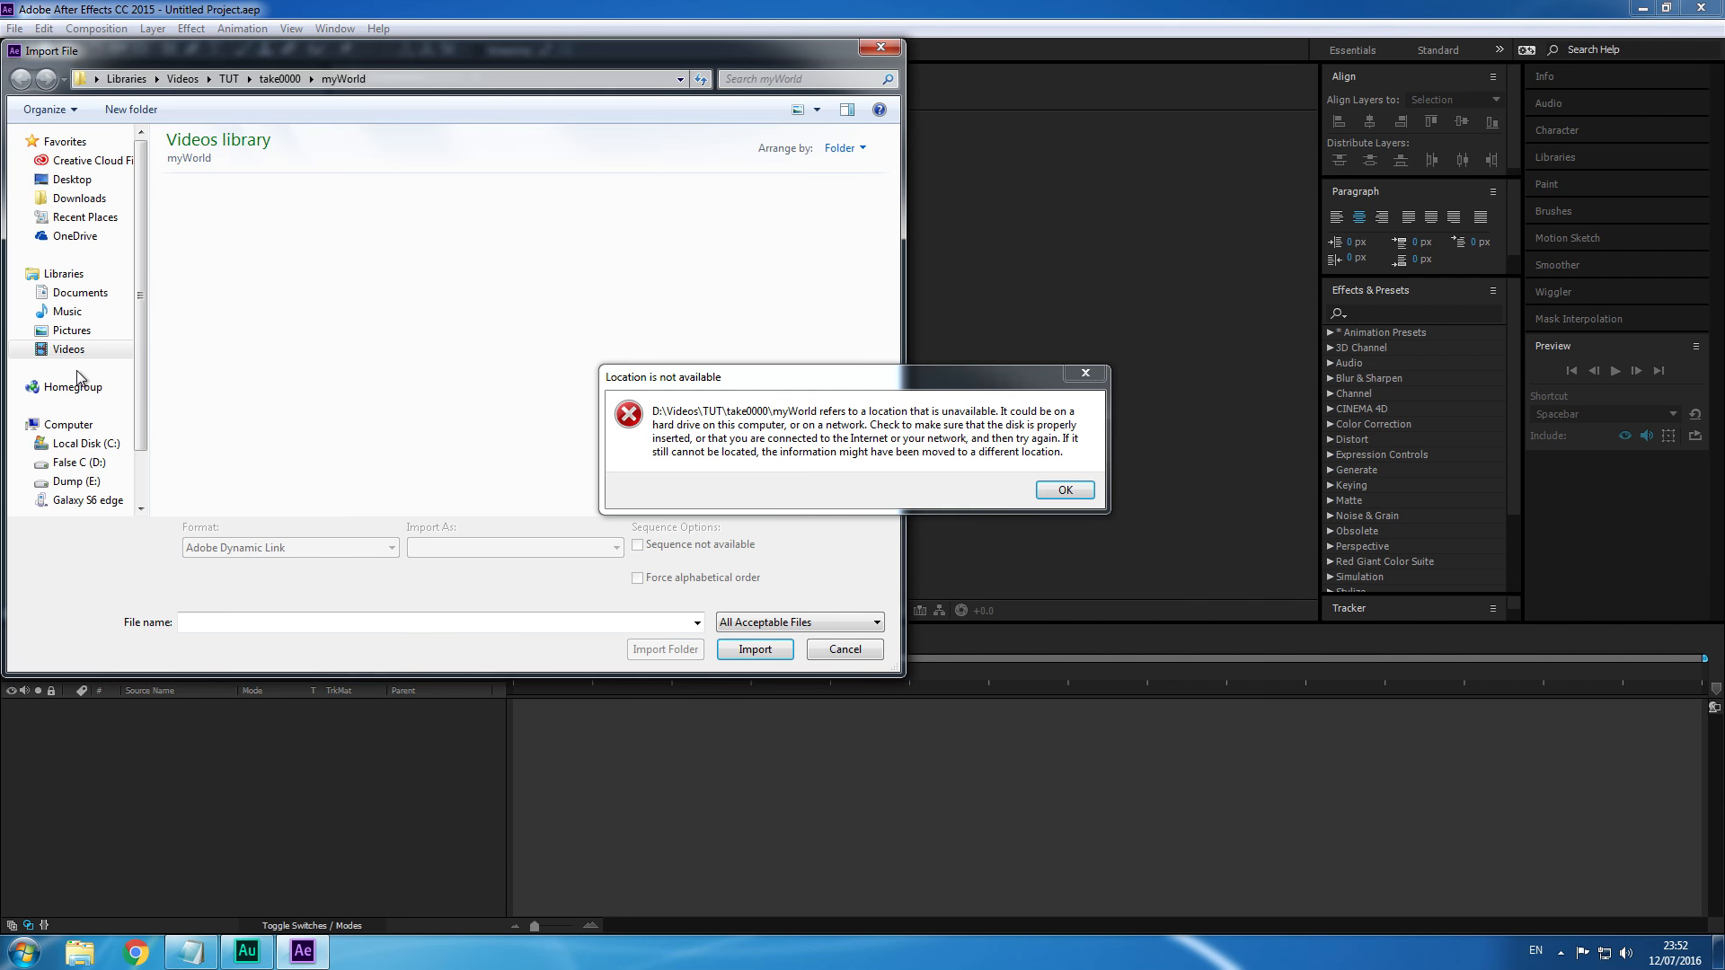
left_click(1086, 373)
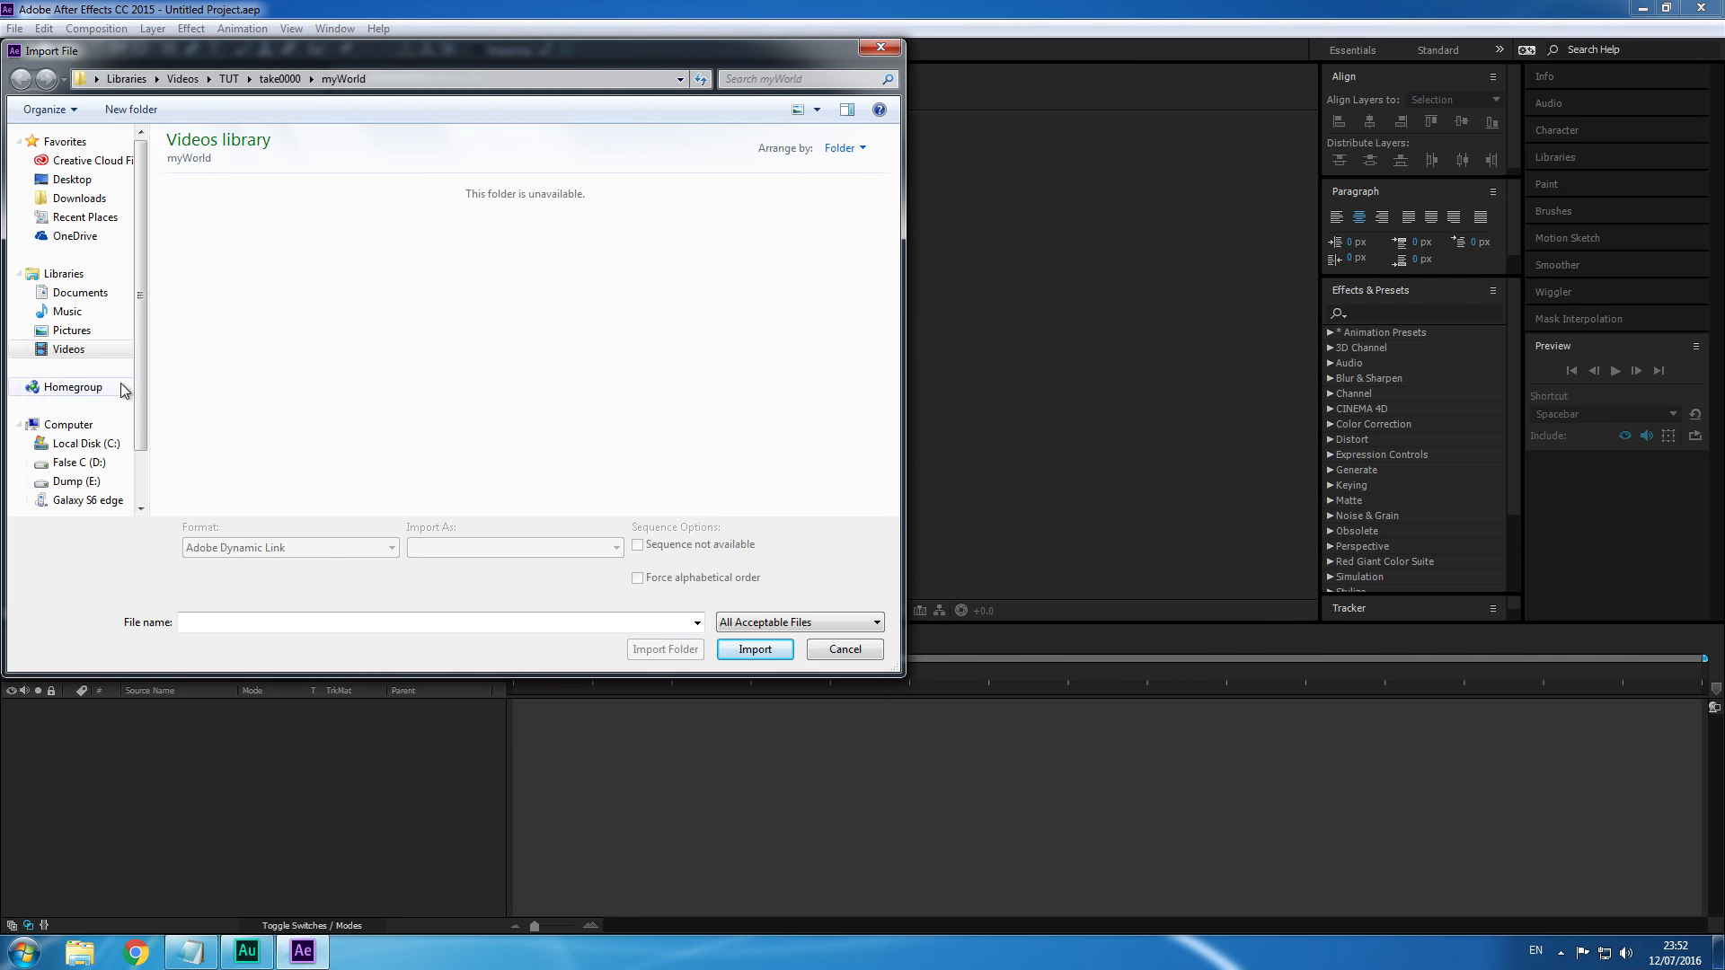
left_click(79, 352)
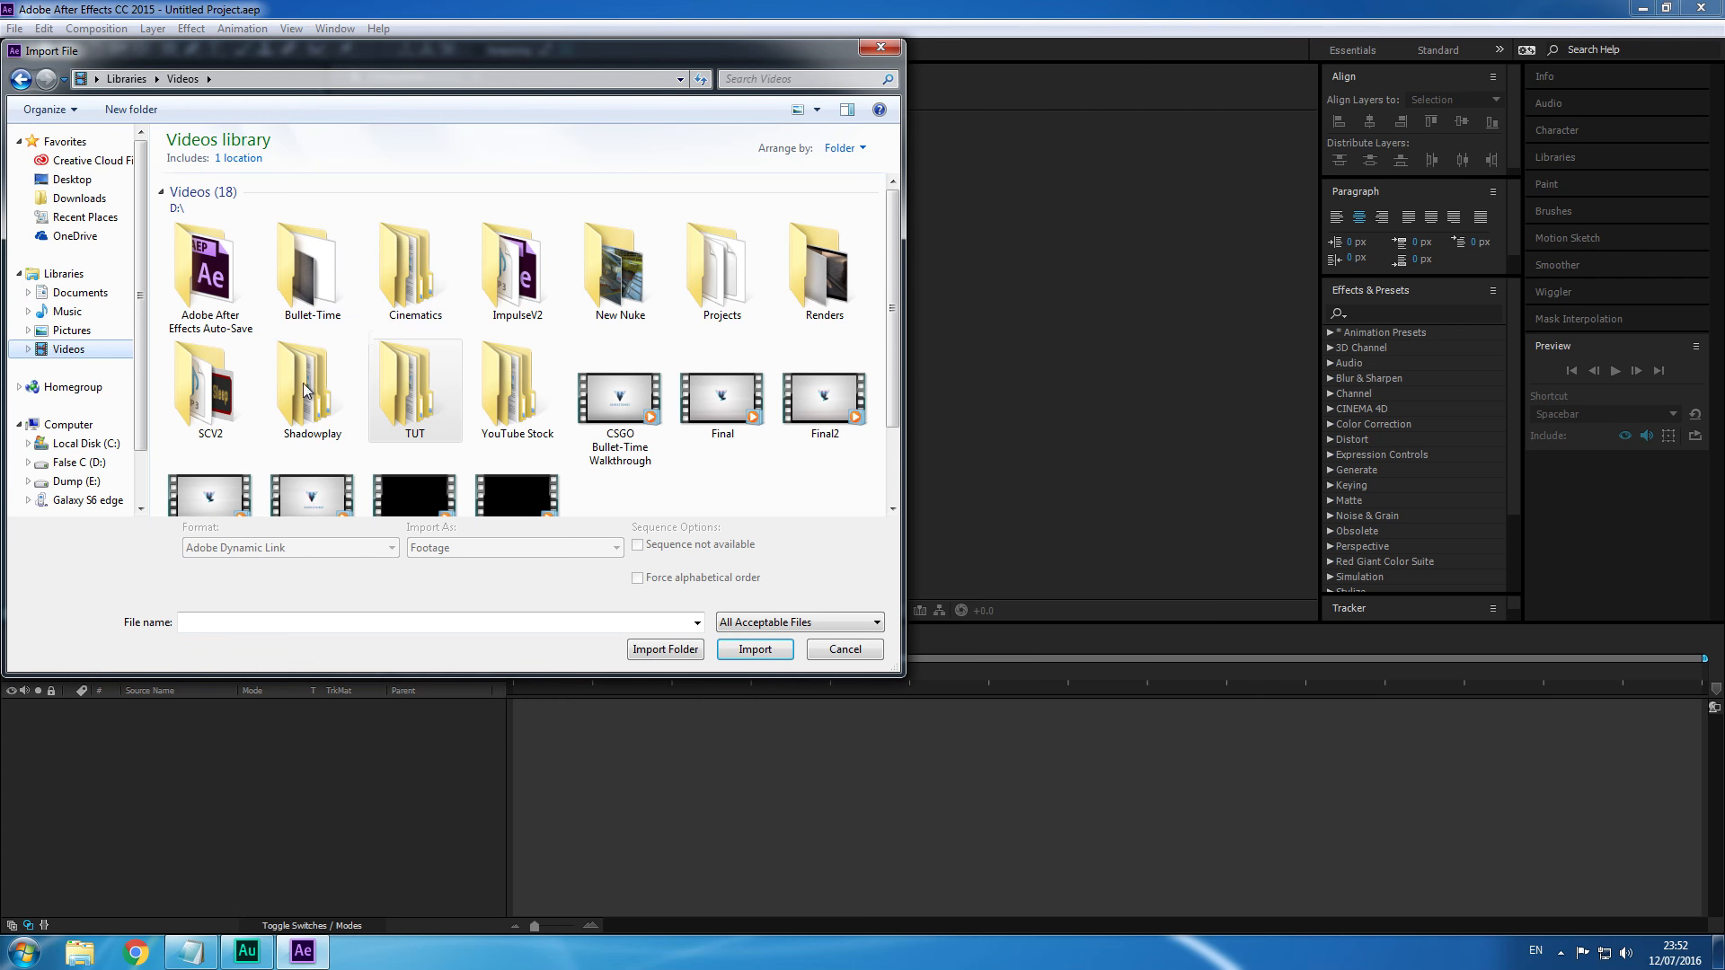
double_click(404, 400)
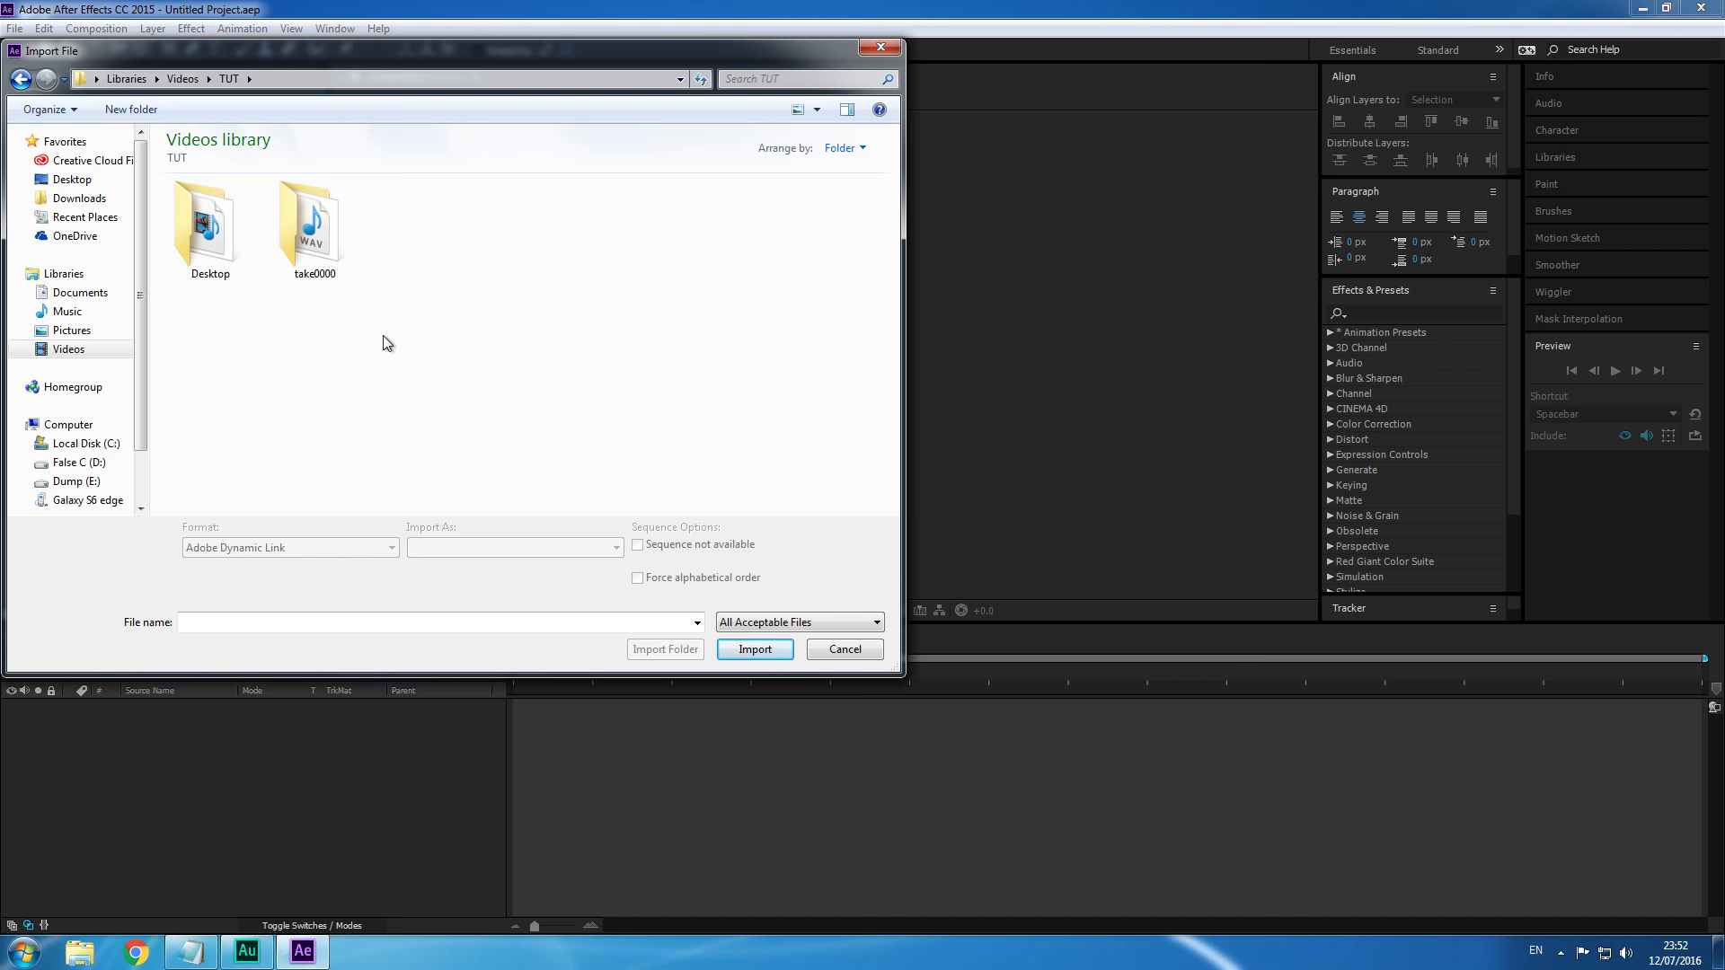
double_click(305, 253)
Import the Targa image sequence starting at 00000 from the take0000 raw folder as footage.
left_click_drag(336, 321, 220, 265)
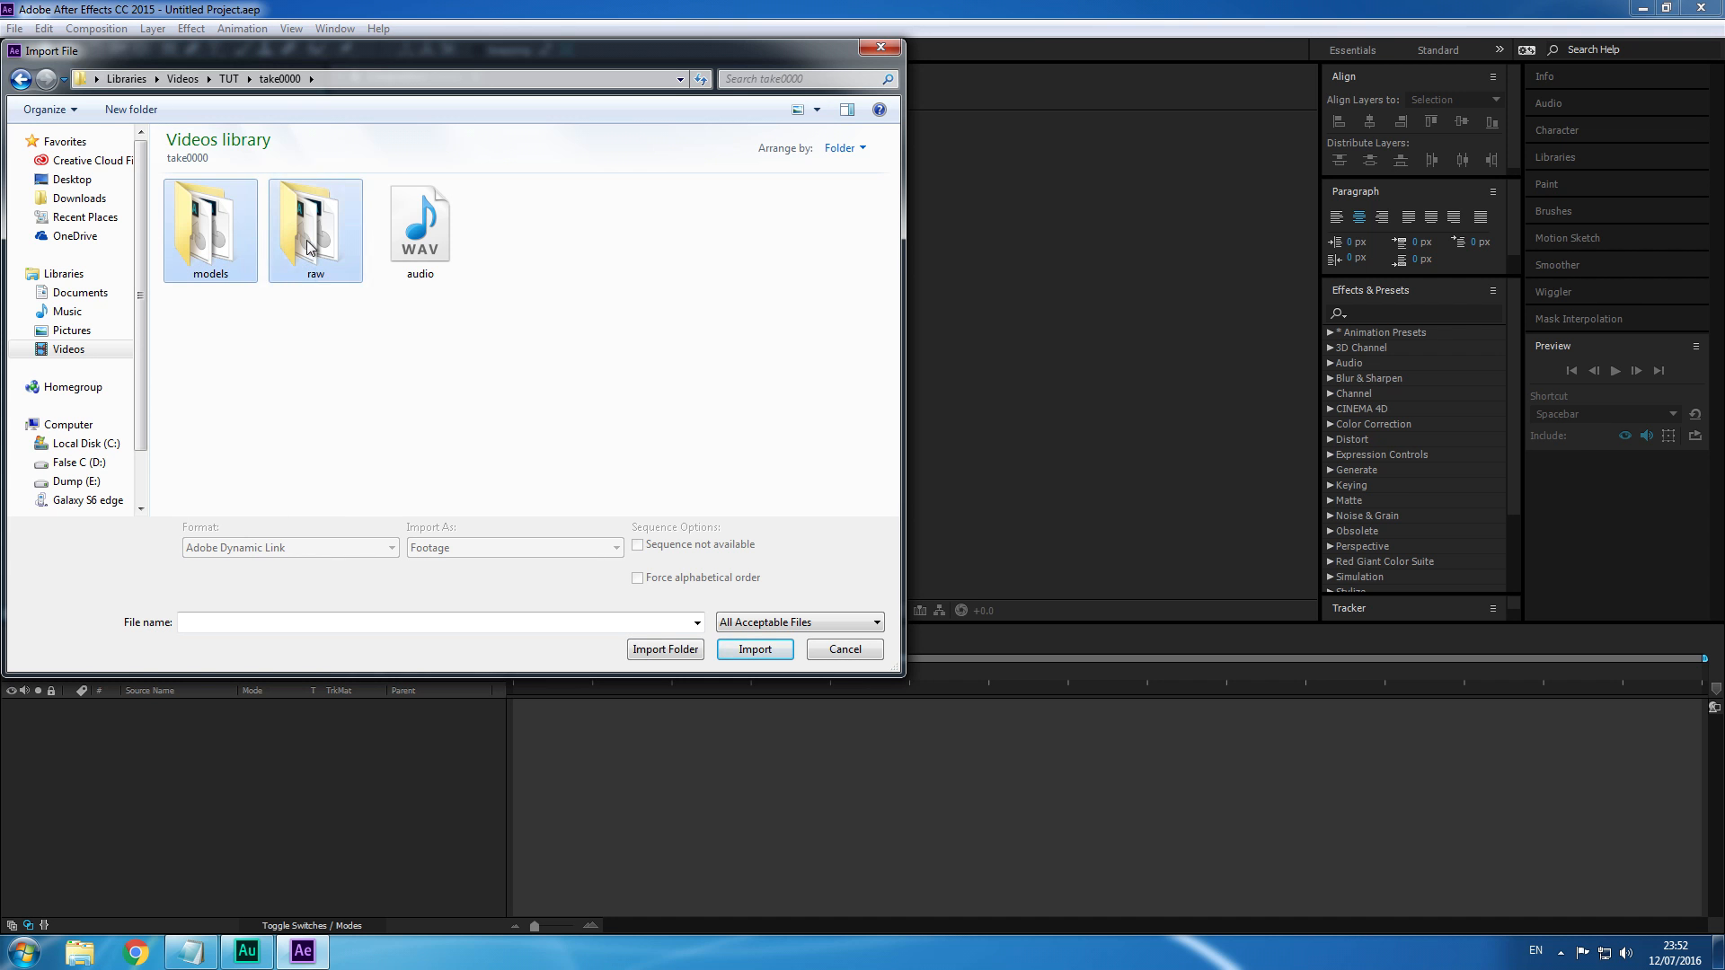
left_click(331, 345)
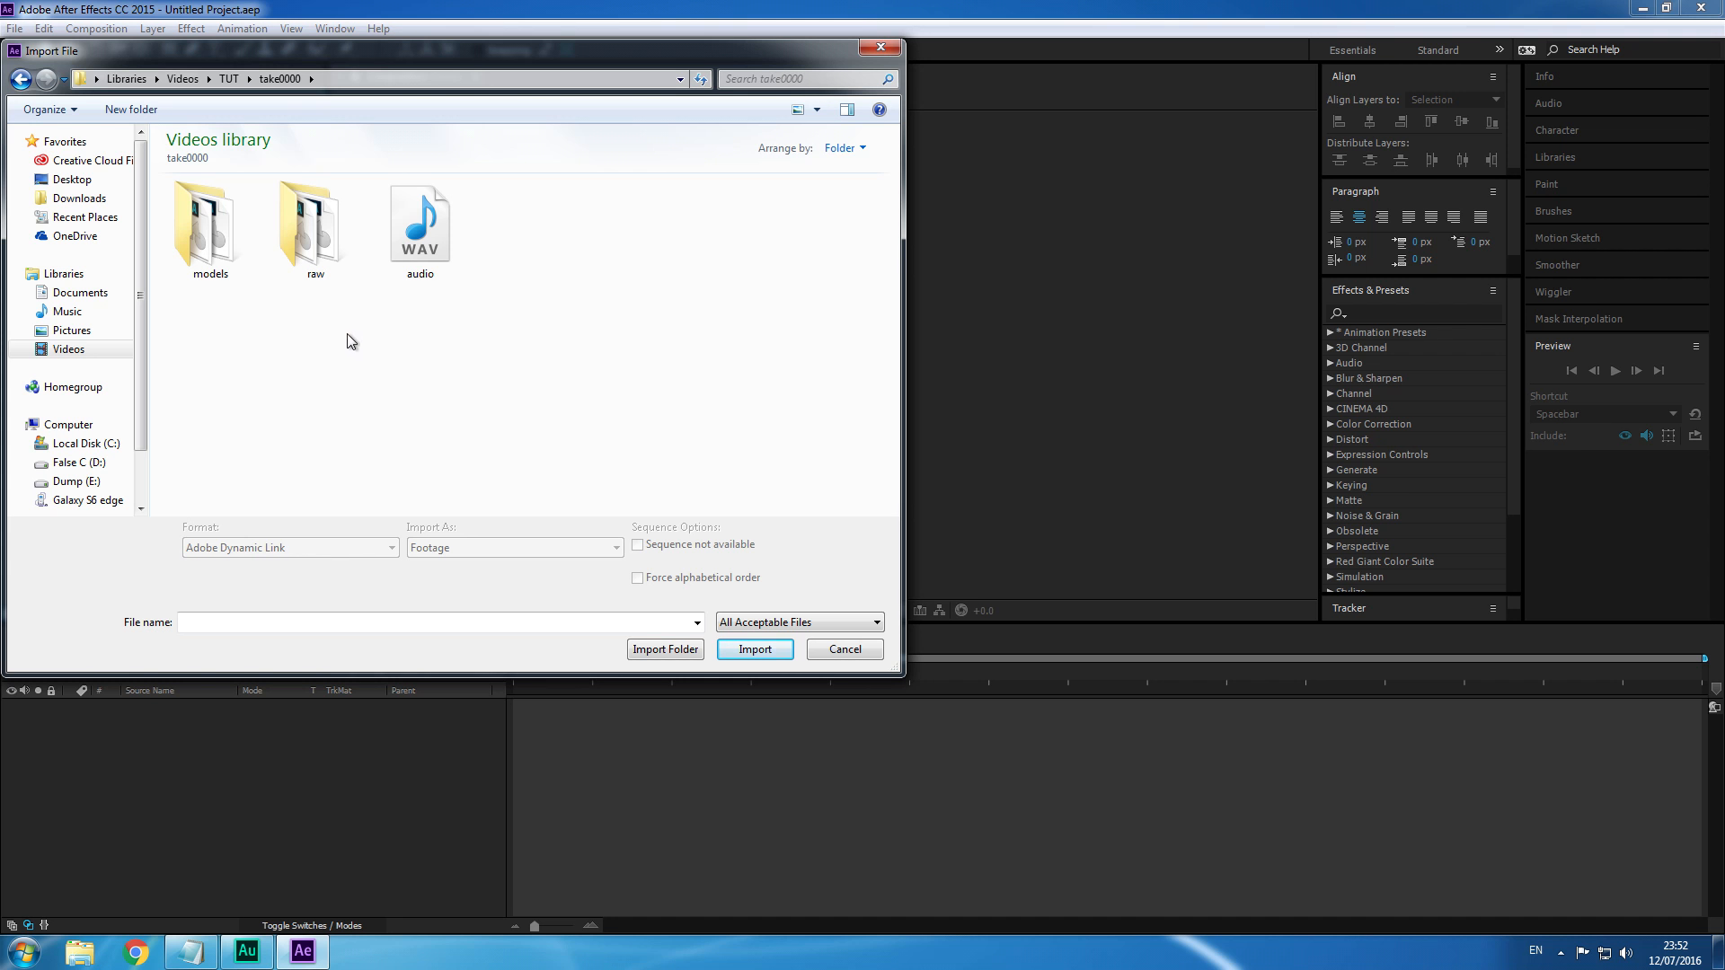
left_click(419, 245)
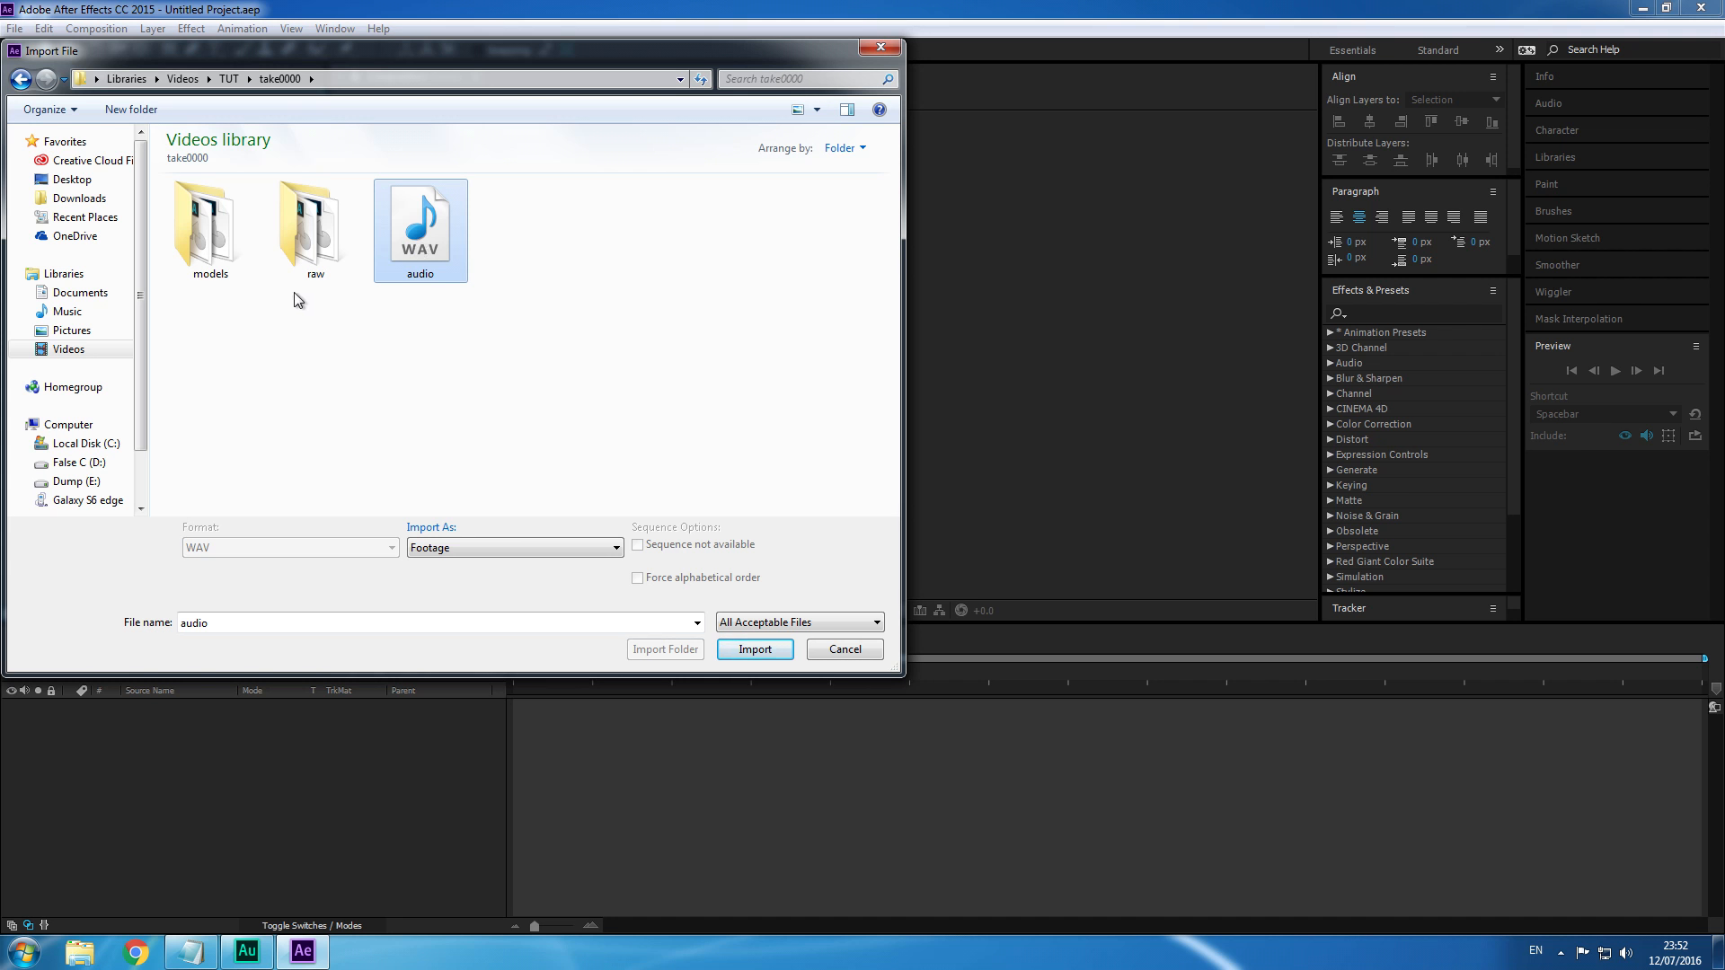
double_click(332, 226)
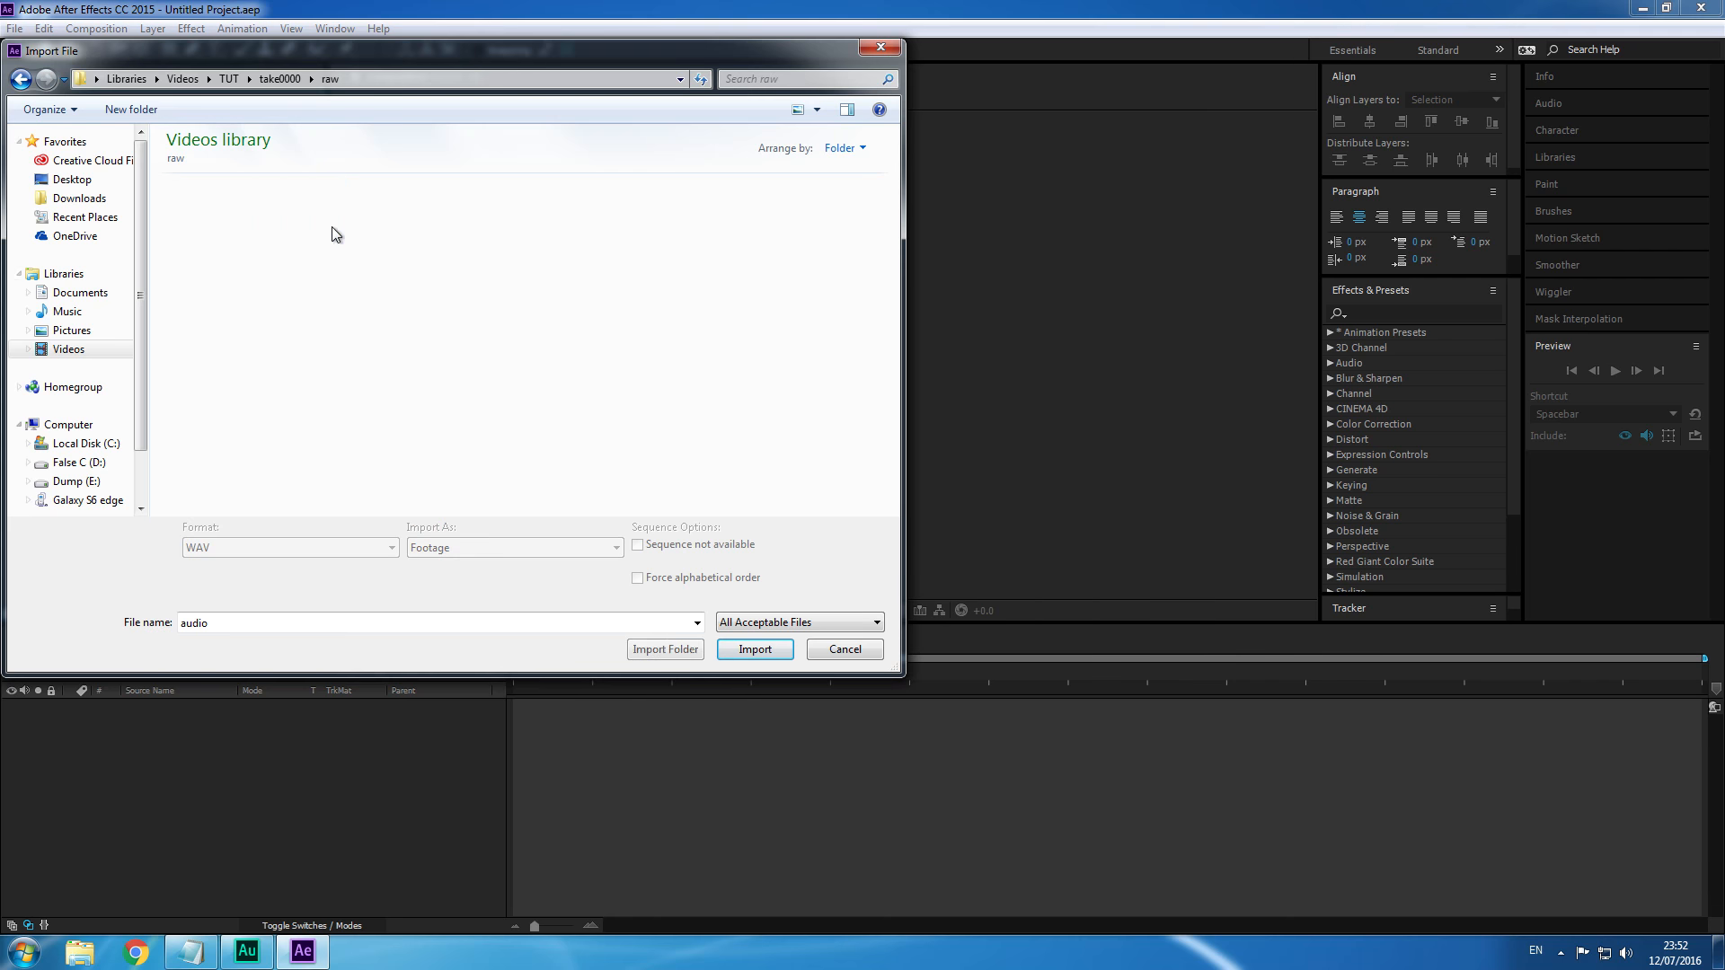
left_click(239, 225)
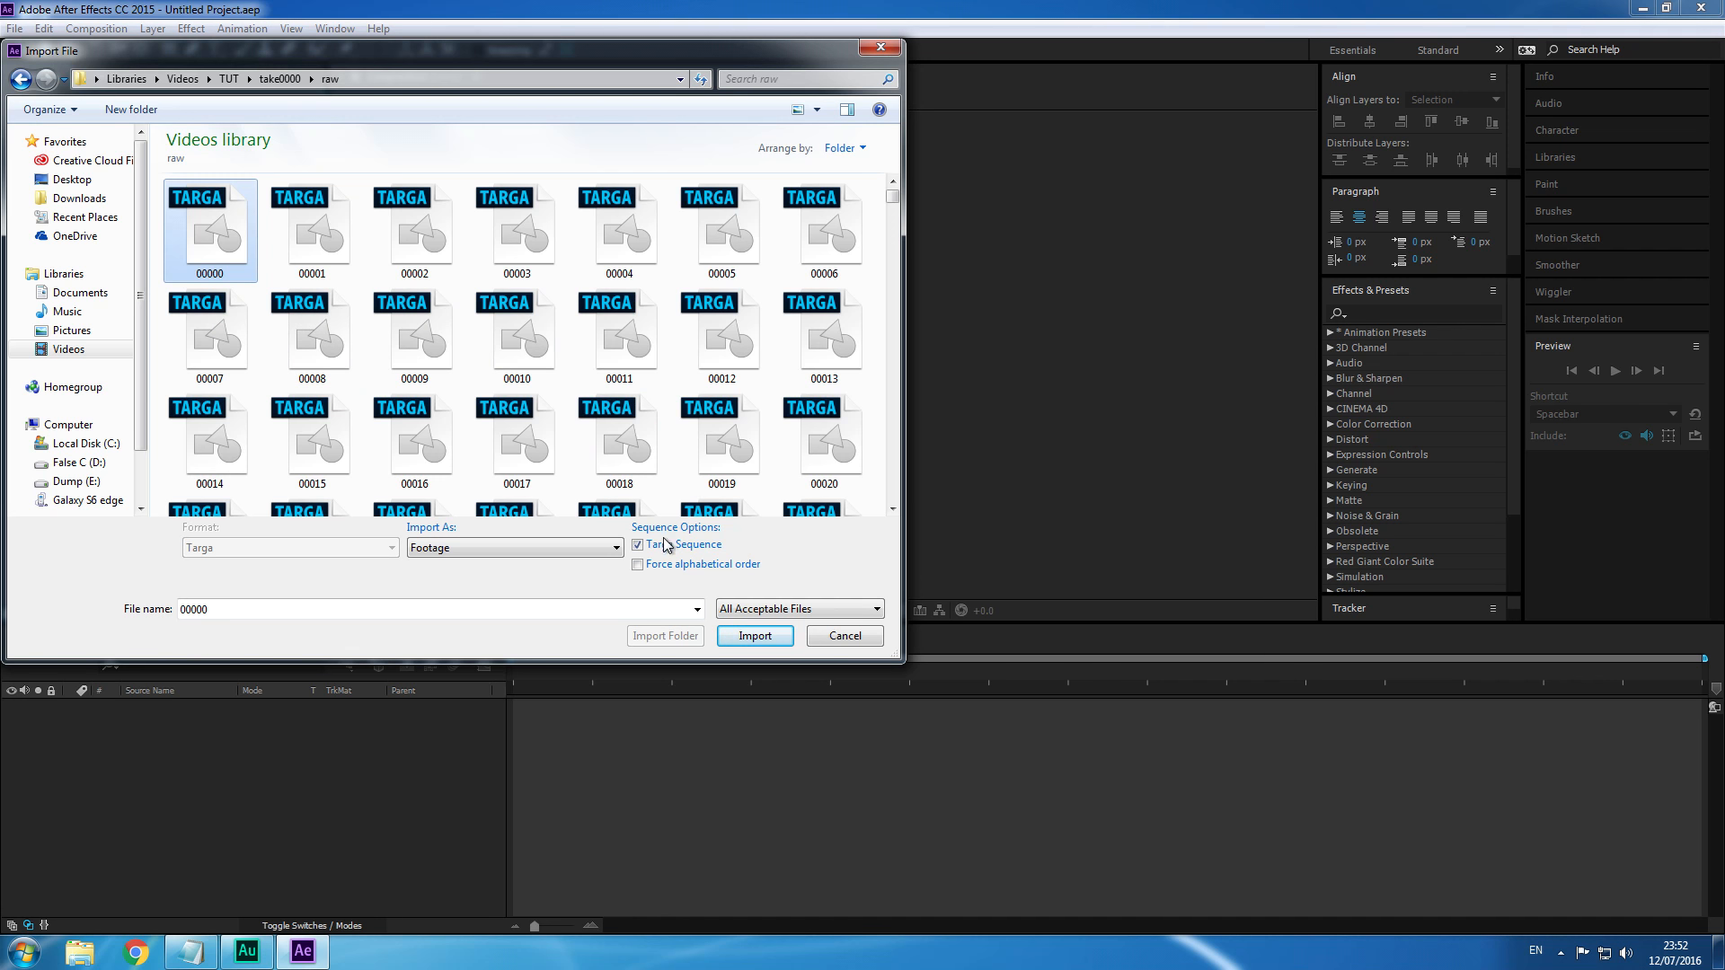
left_click(753, 636)
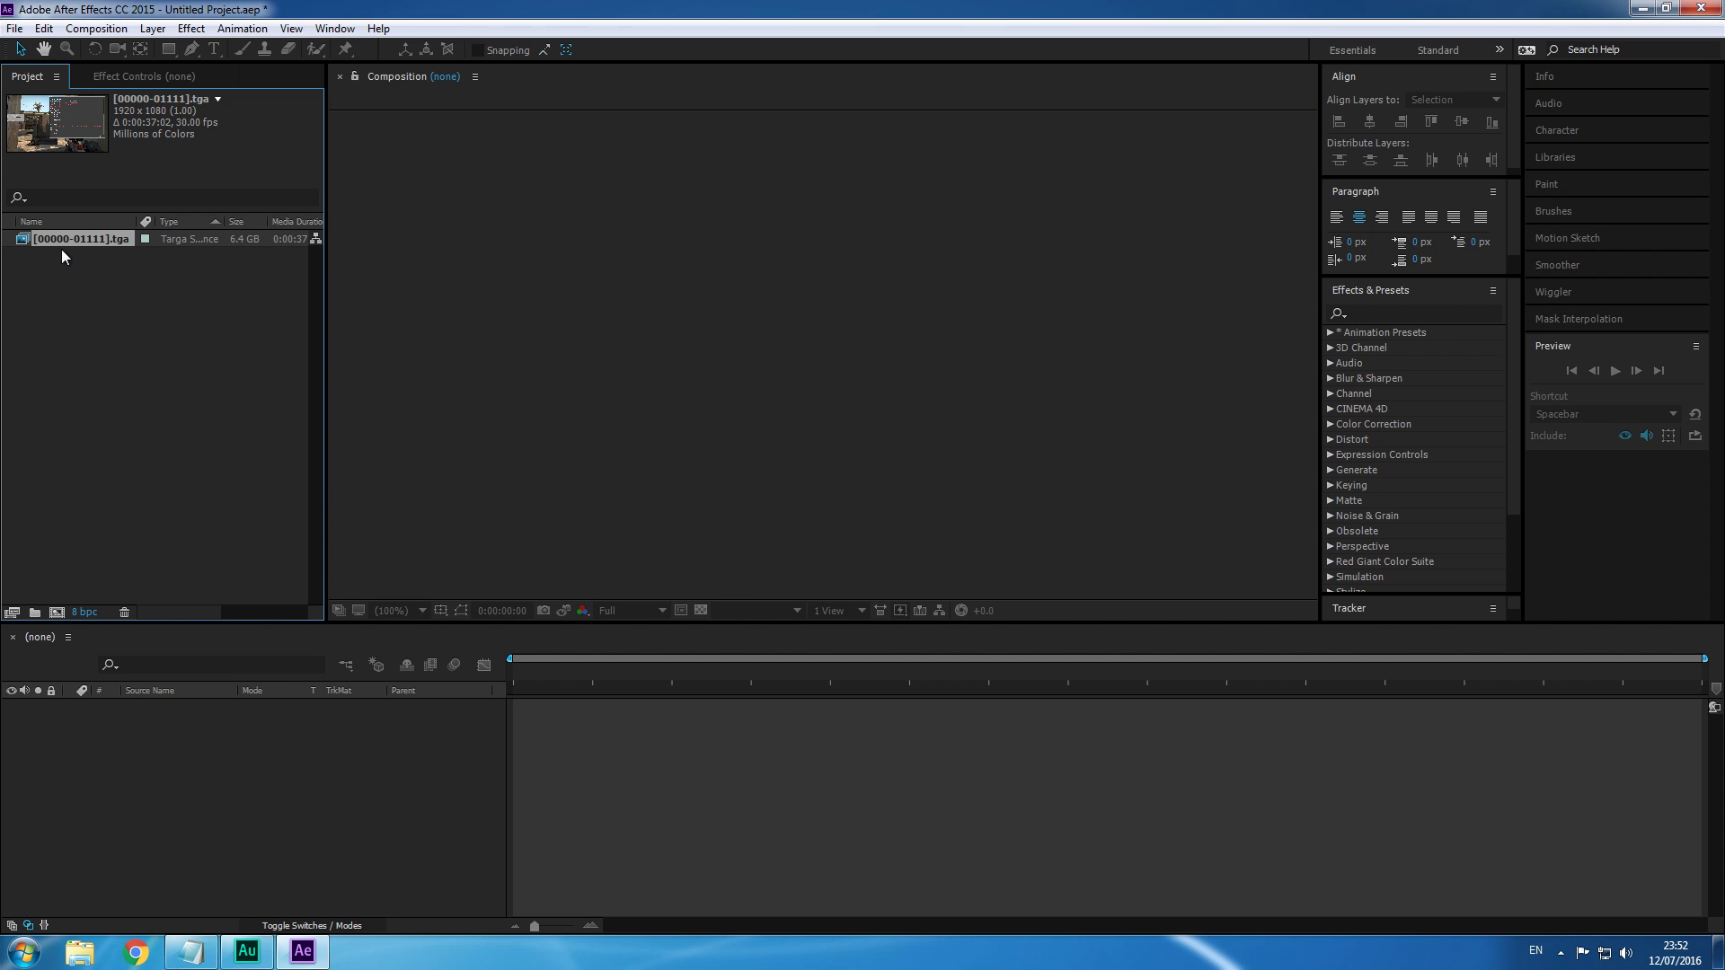
Import the Targa image sequence starting at 00000 from the take0000 models folder as footage.
double_click(105, 311)
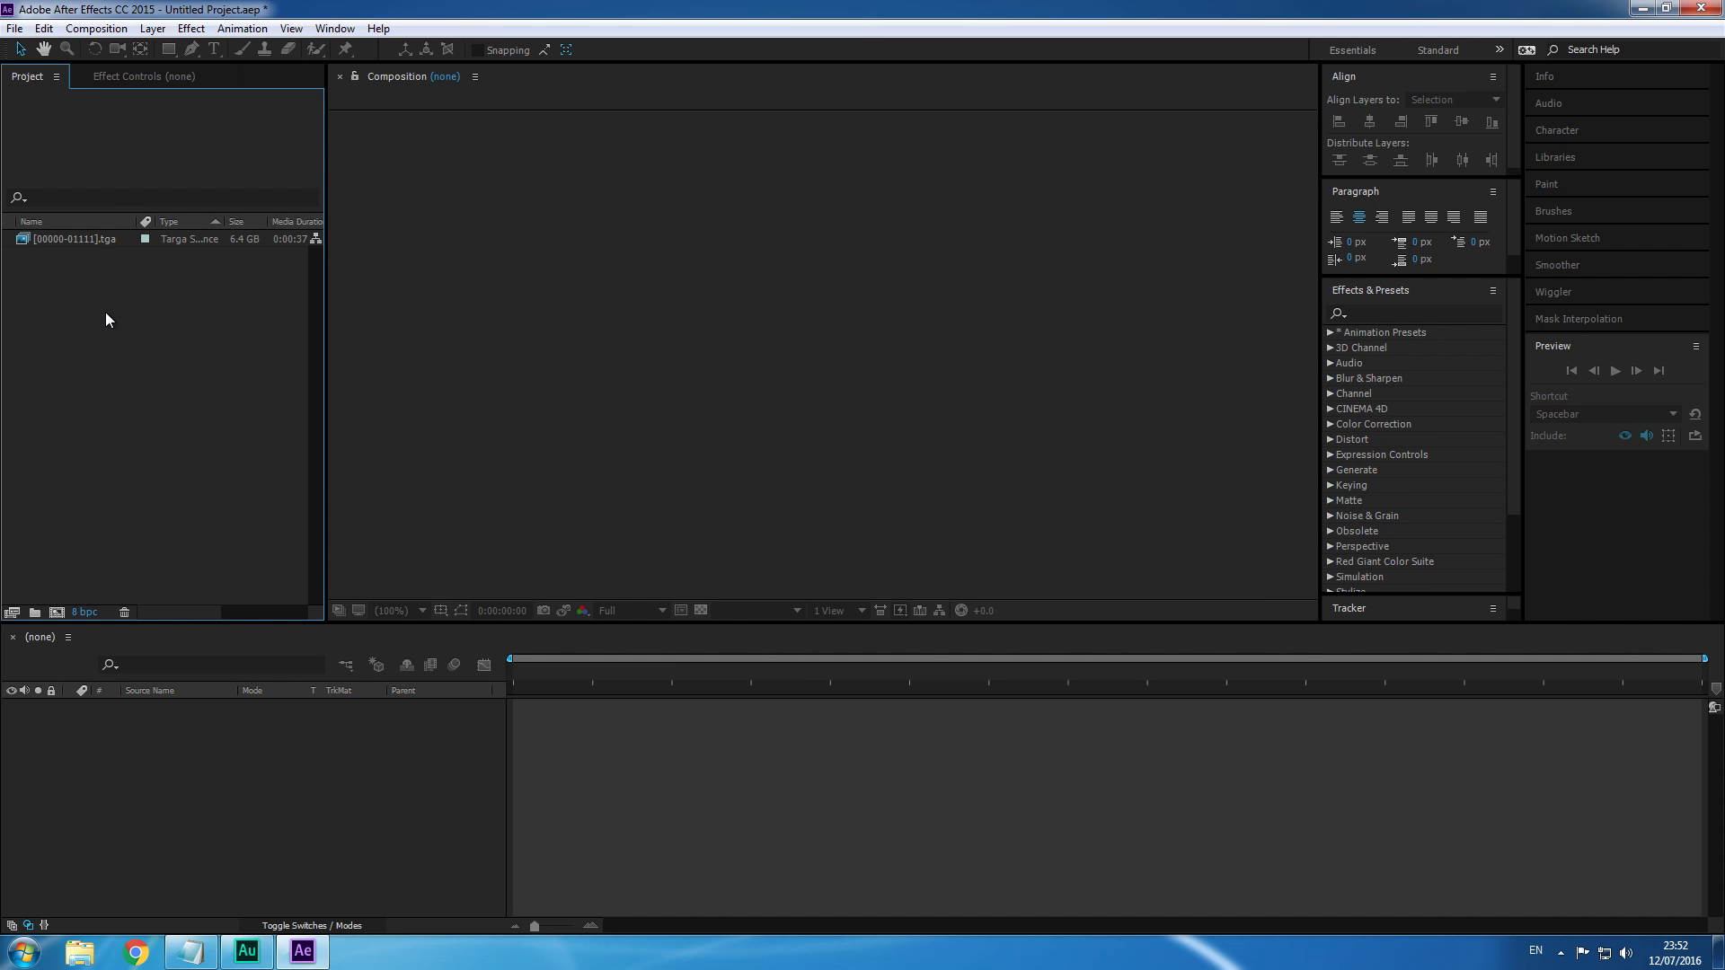
left_click(279, 78)
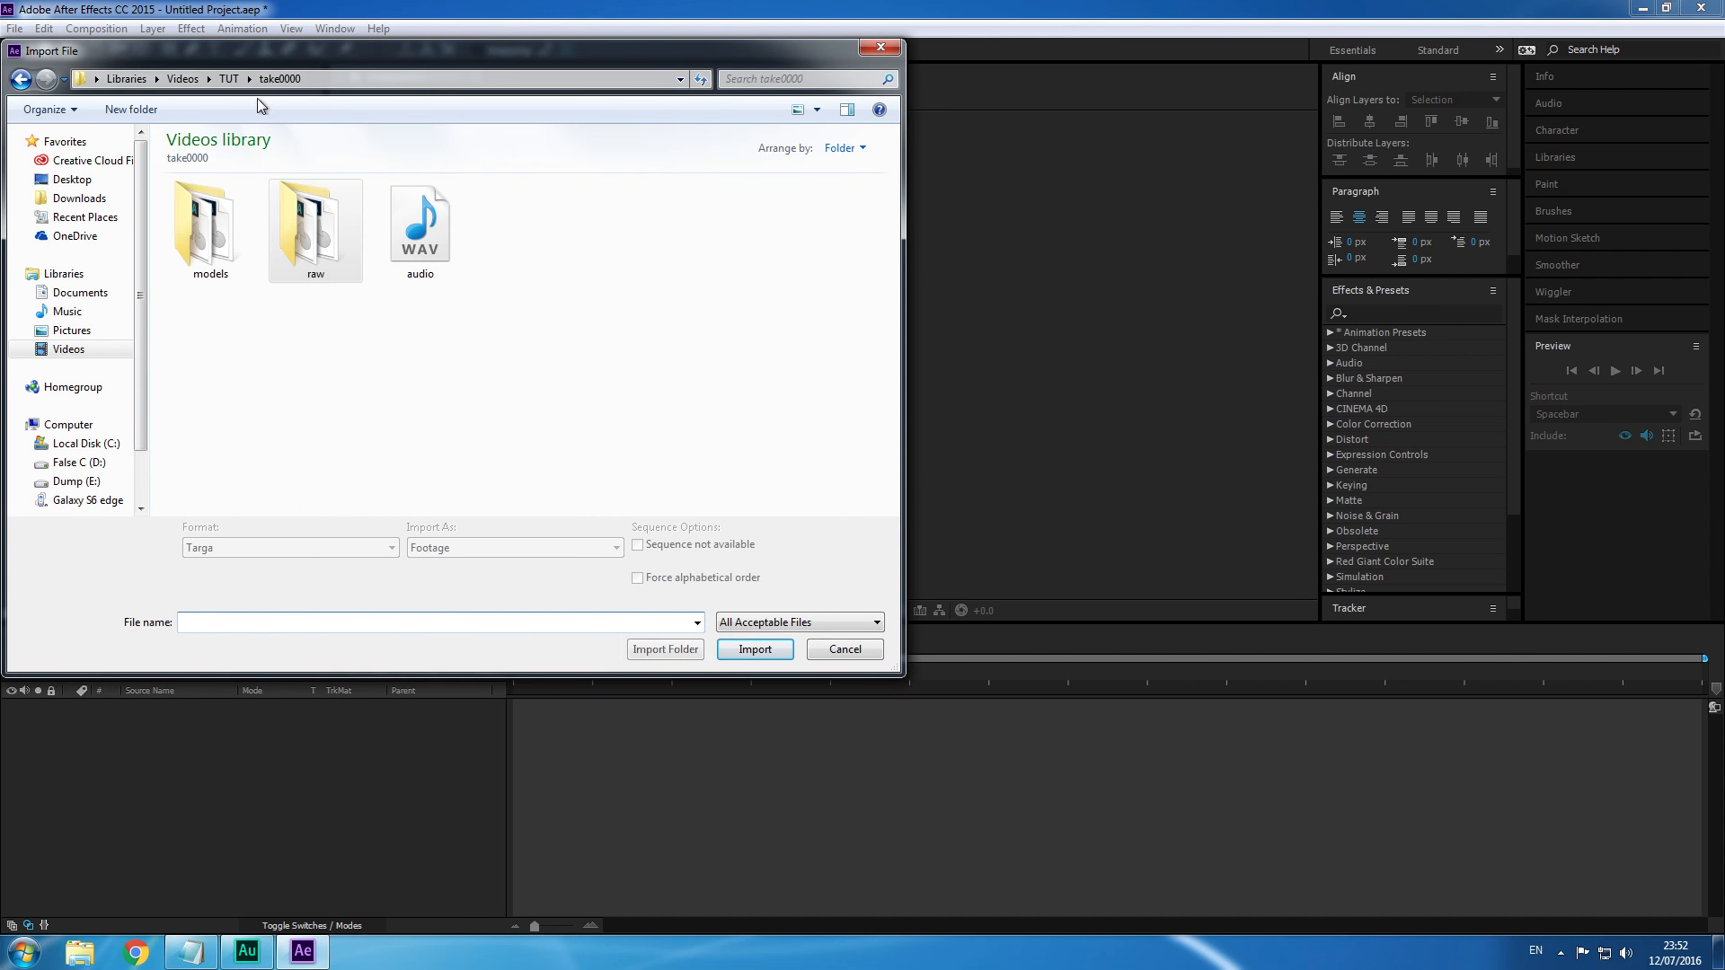
double_click(213, 252)
left_click(232, 229)
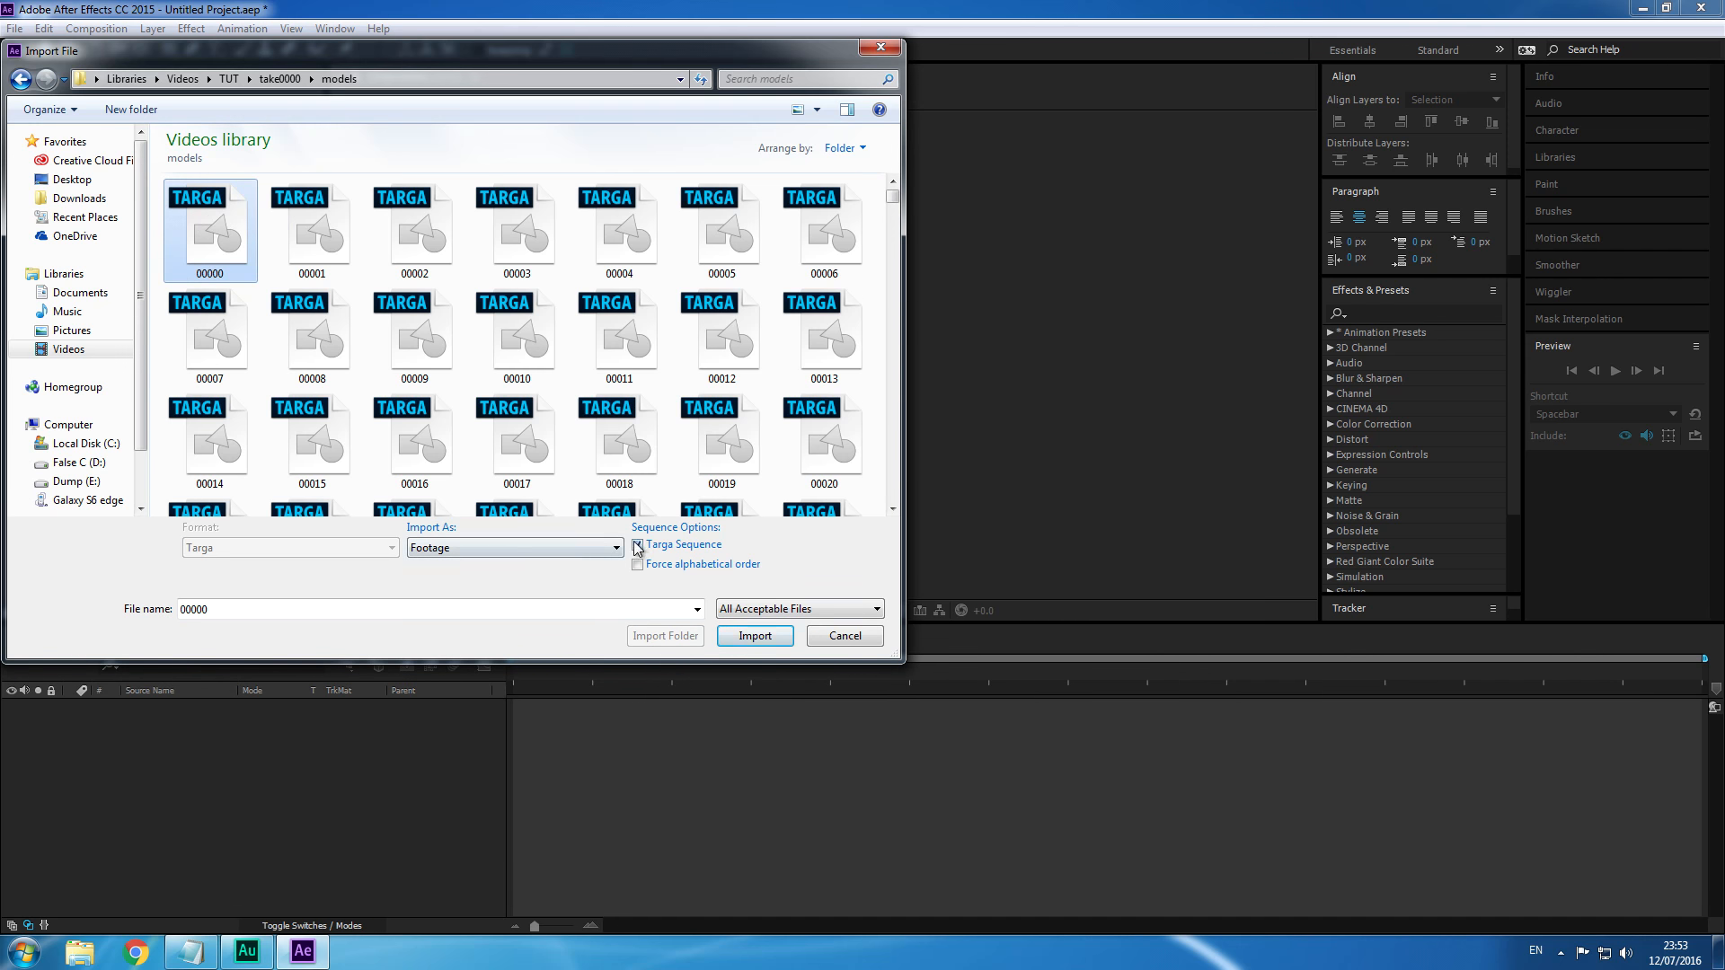
left_click(754, 636)
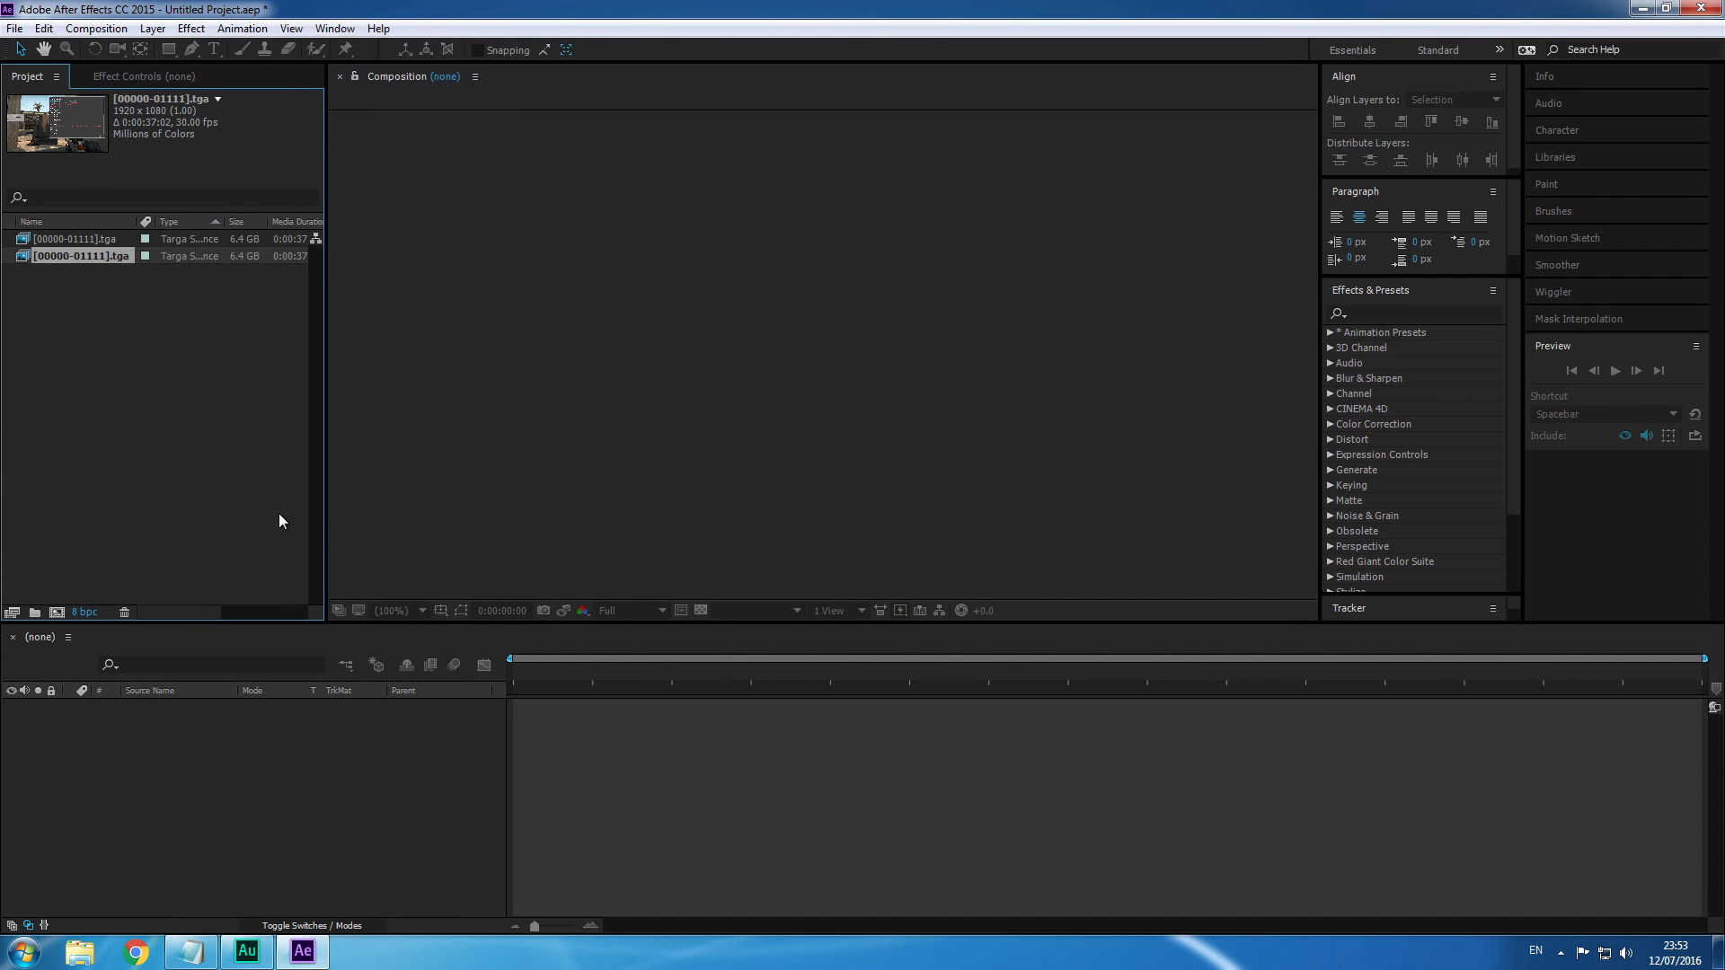
left_click(90, 239)
left_click(74, 250)
left_click(90, 239, "shift")
left_click_drag(90, 237, 100, 699)
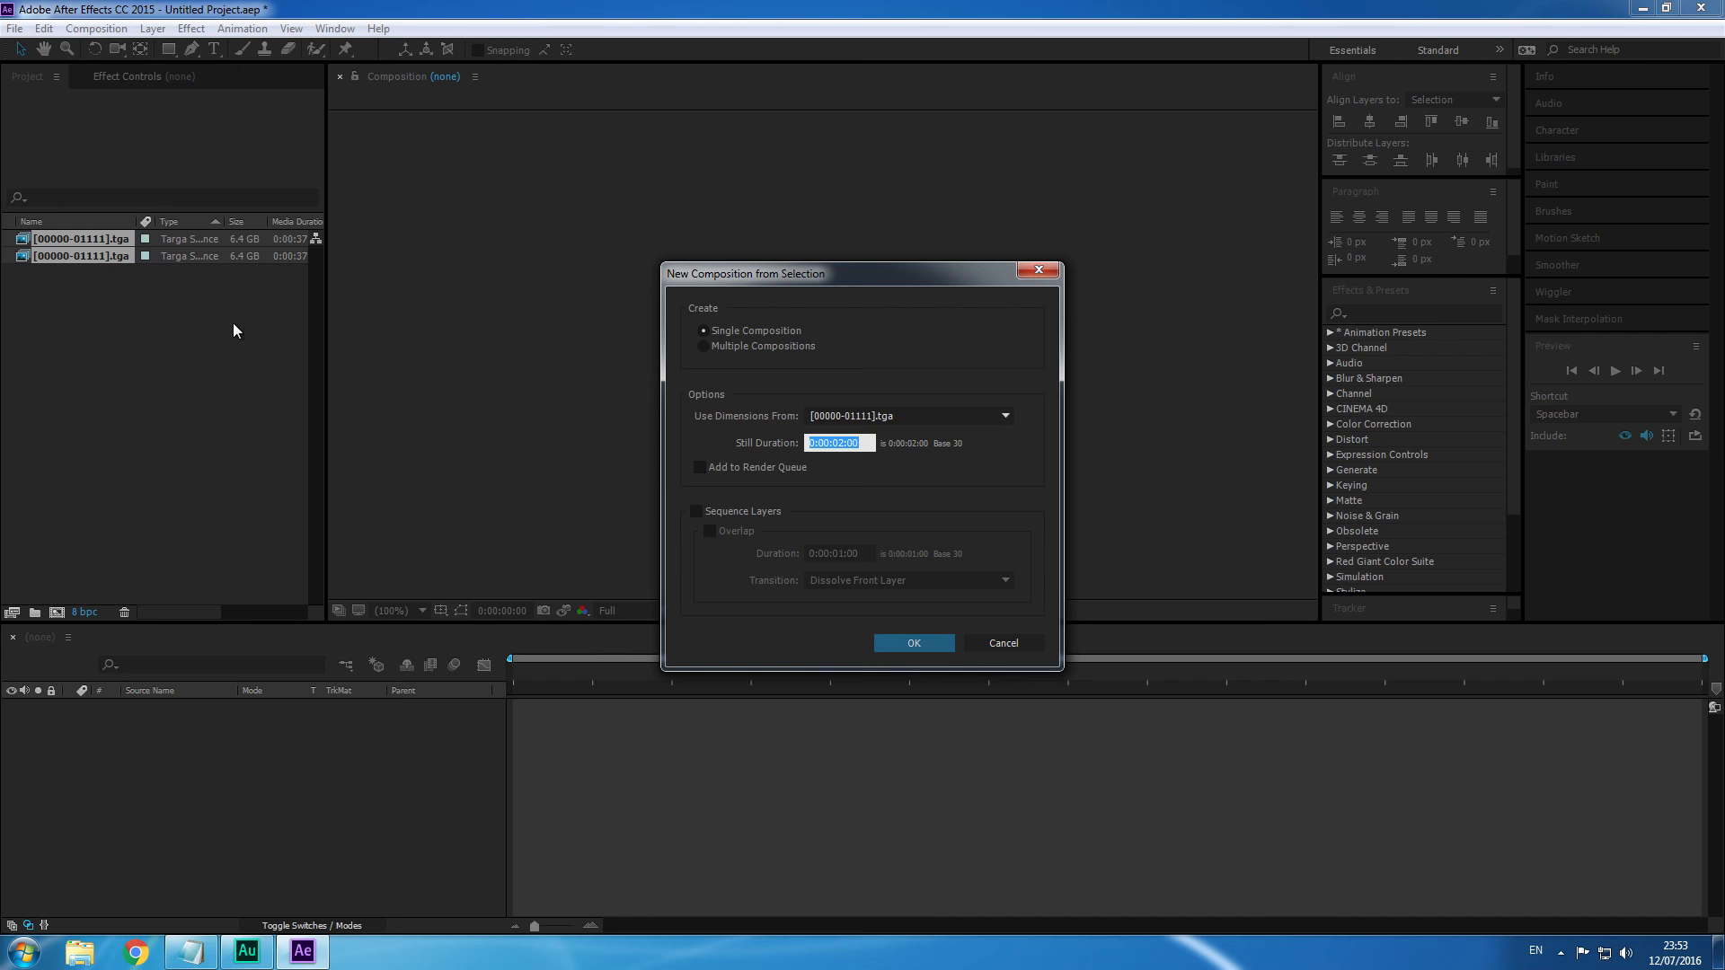
left_click(1038, 270)
left_click(234, 340)
Create composition Comp 1 at 1920 × 1080 px and 60 frames per second with a duration of 0:00:45:00.
left_click(96, 28)
left_click(175, 54)
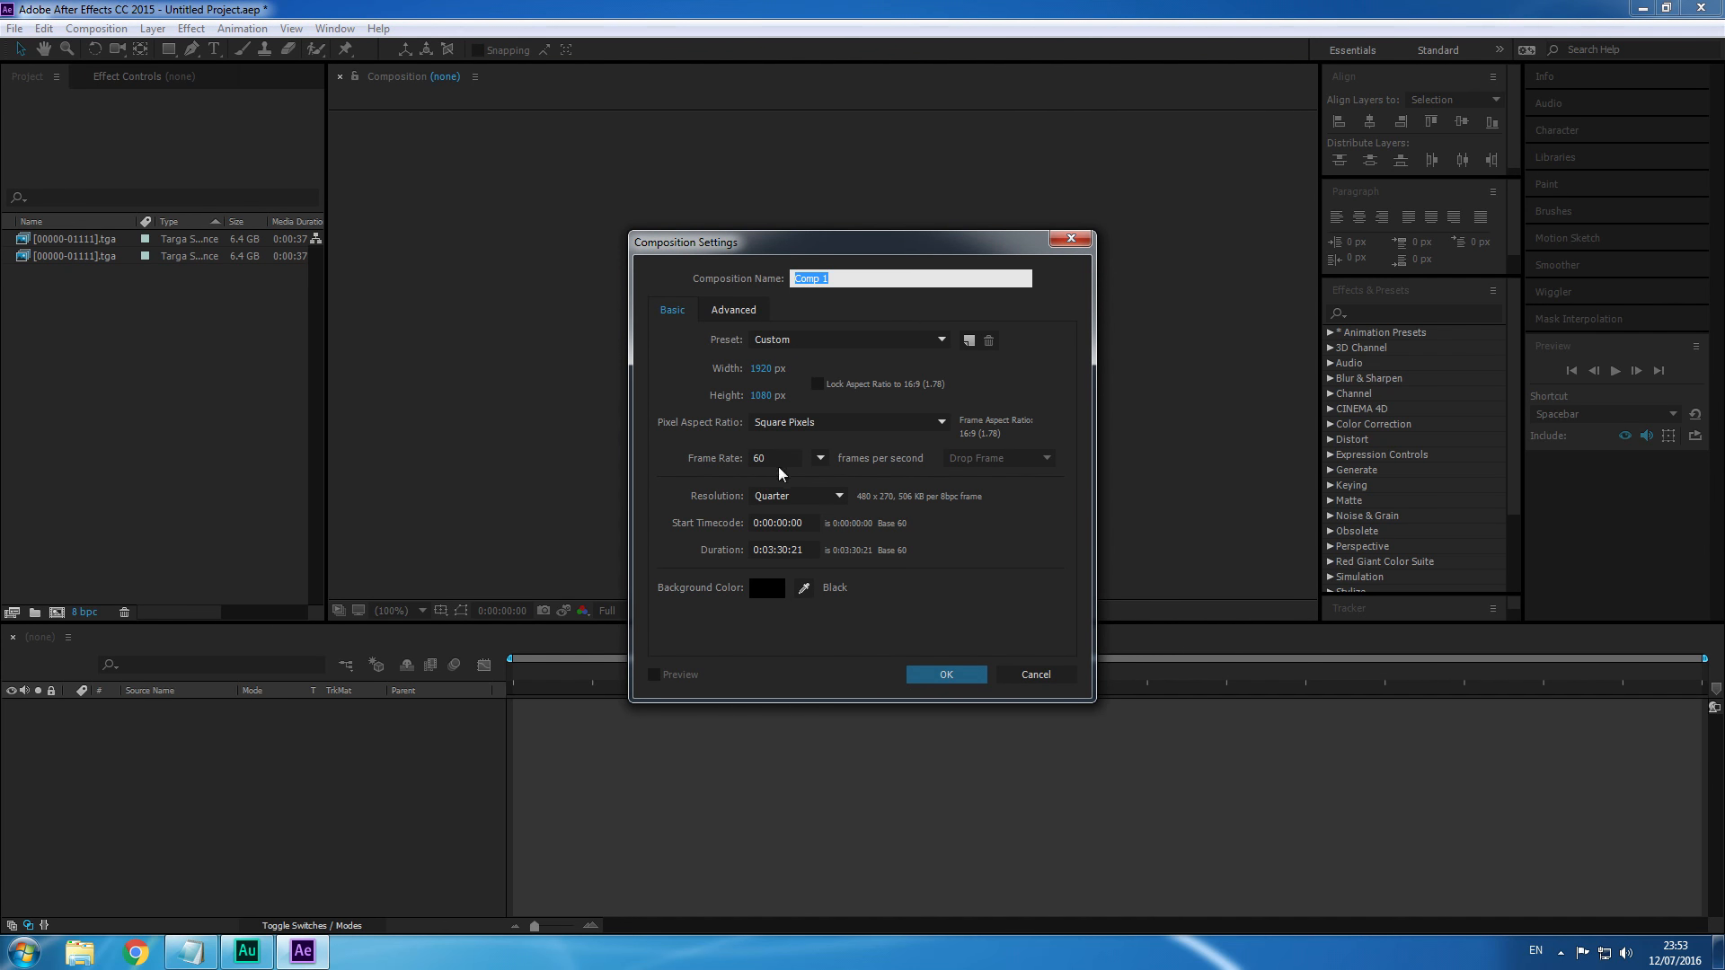
left_click(773, 549)
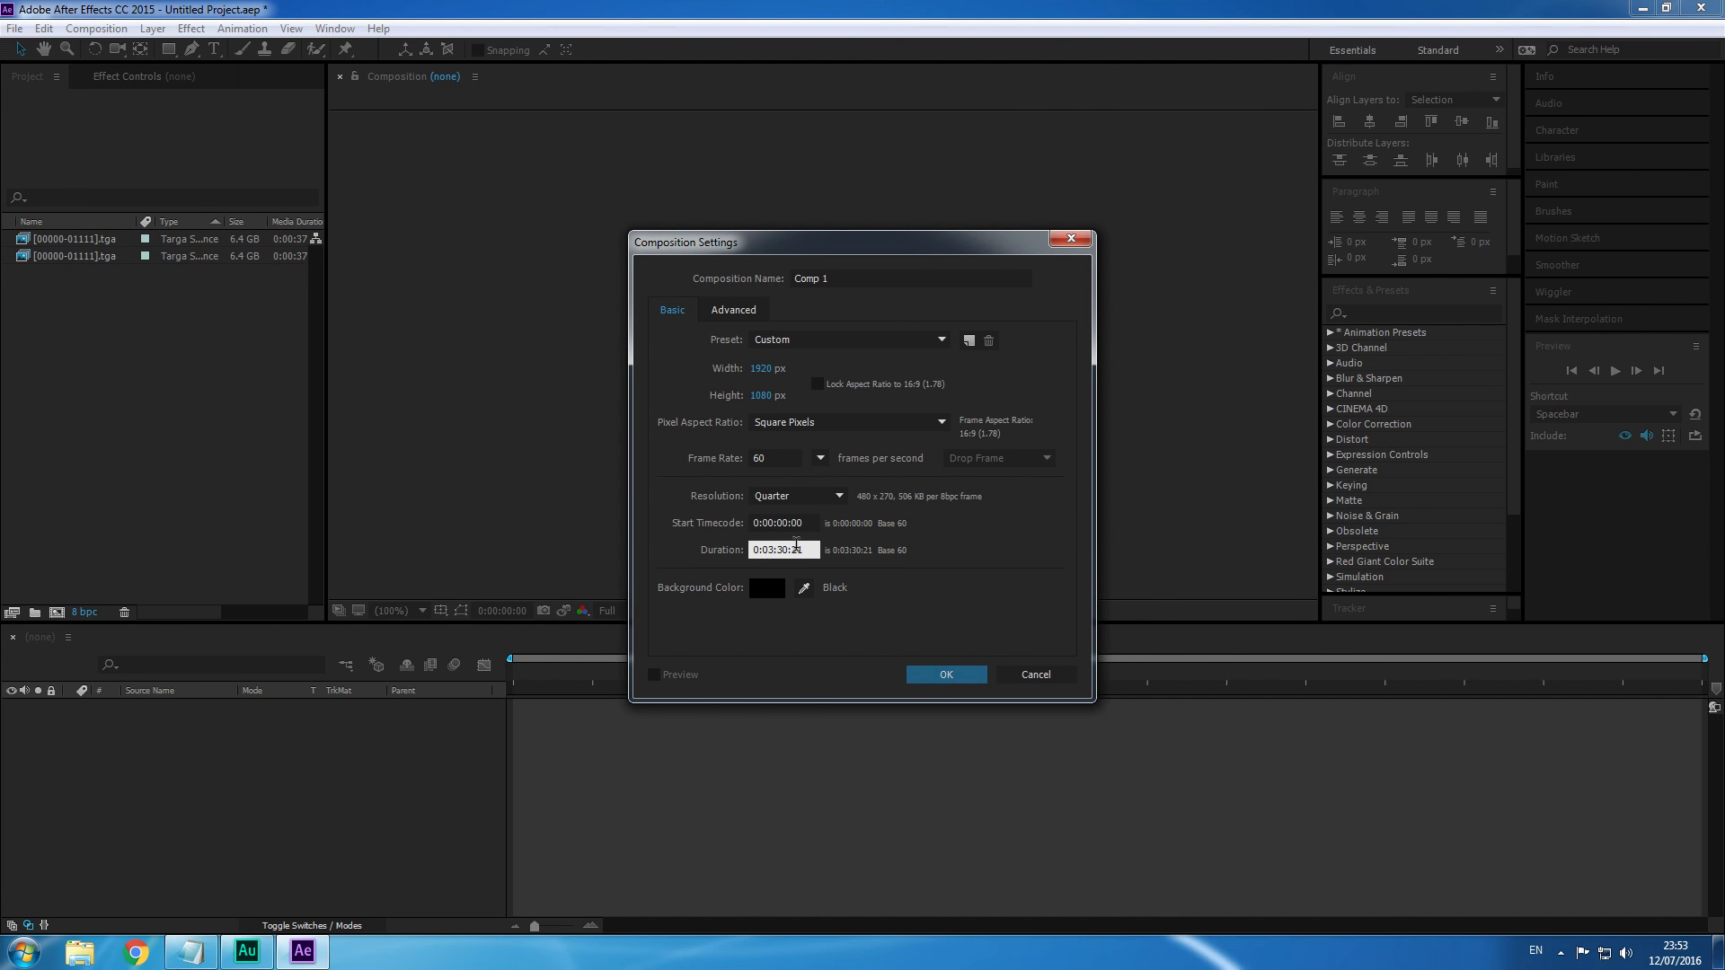
key("BackSpace")
type("0")
key("BackSpace")
type("45:00")
left_click(943, 676)
Add both Targa sequences to Comp 1 as layers and check the opening frames.
left_click(99, 258)
left_click(94, 239, "shift")
left_click_drag(93, 238, 192, 757)
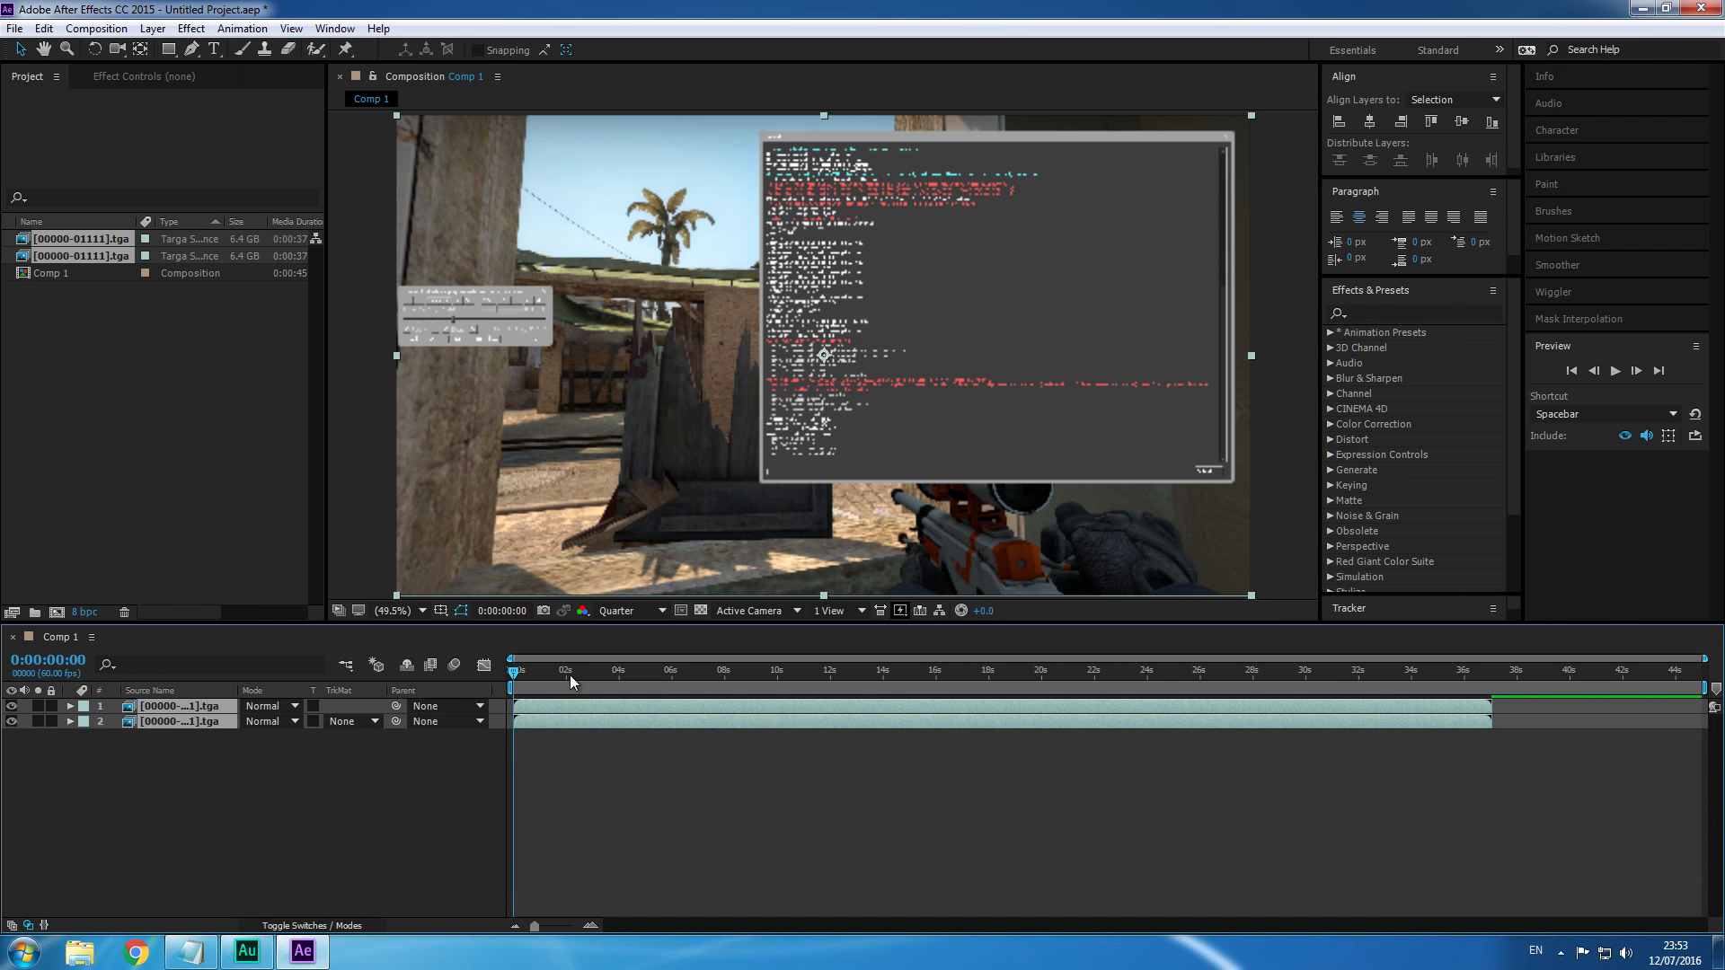
left_click_drag(518, 674, 518, 676)
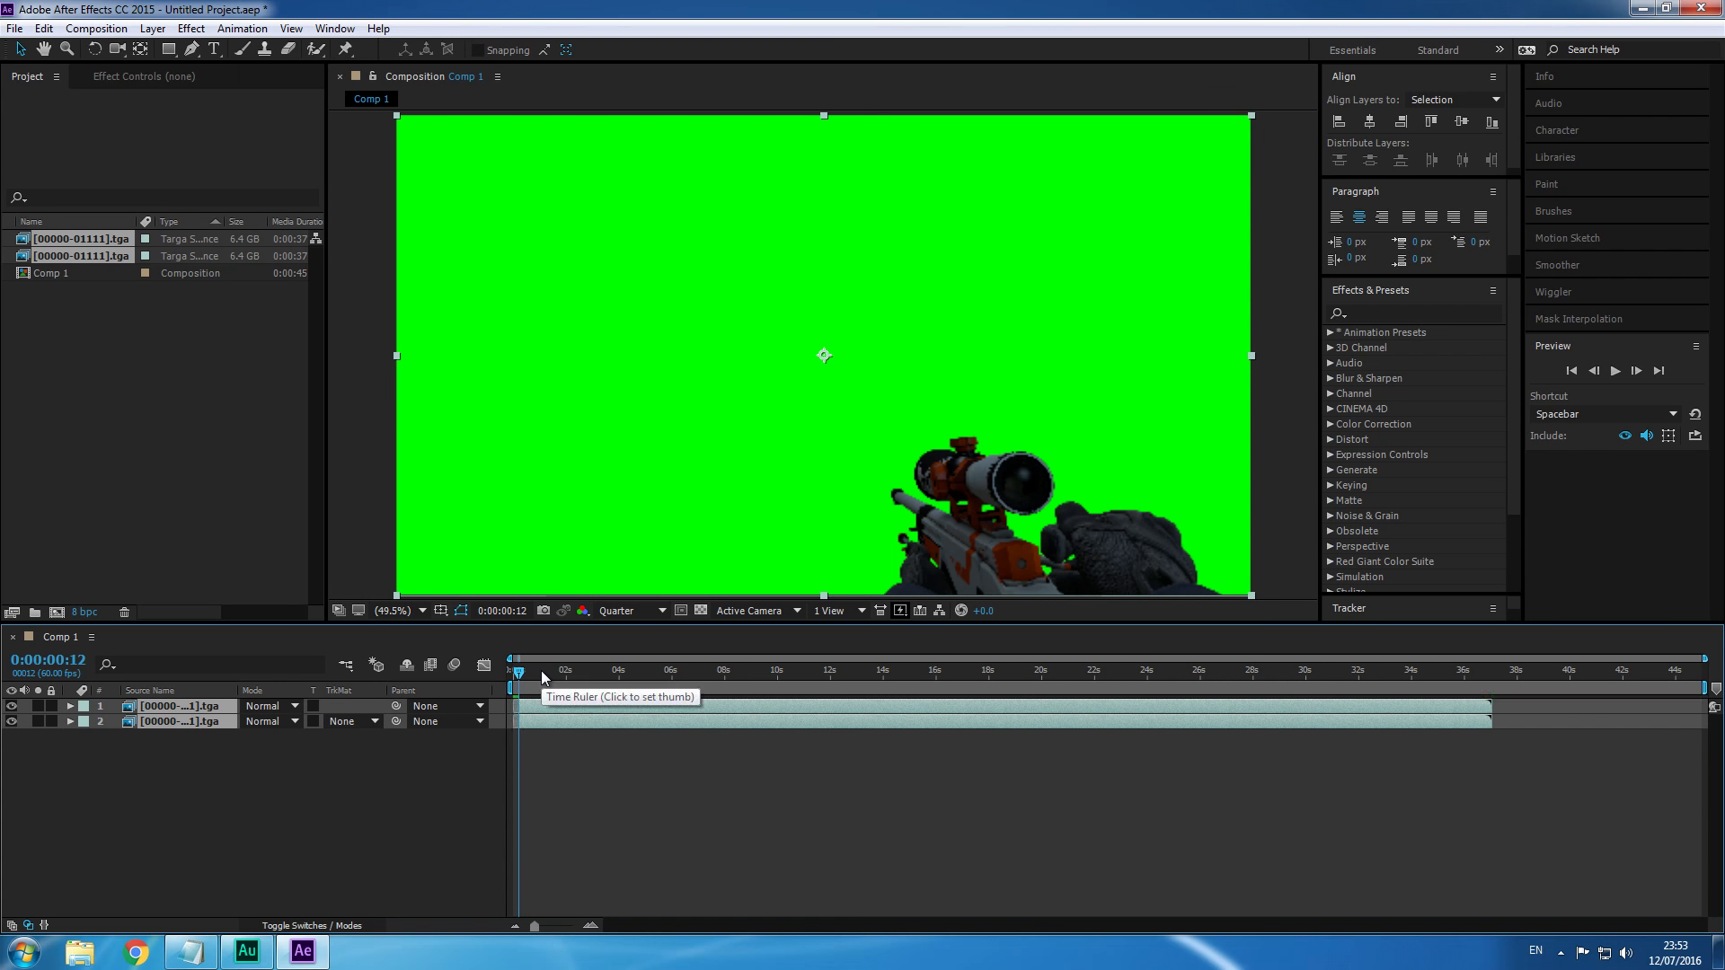
left_click(510, 675)
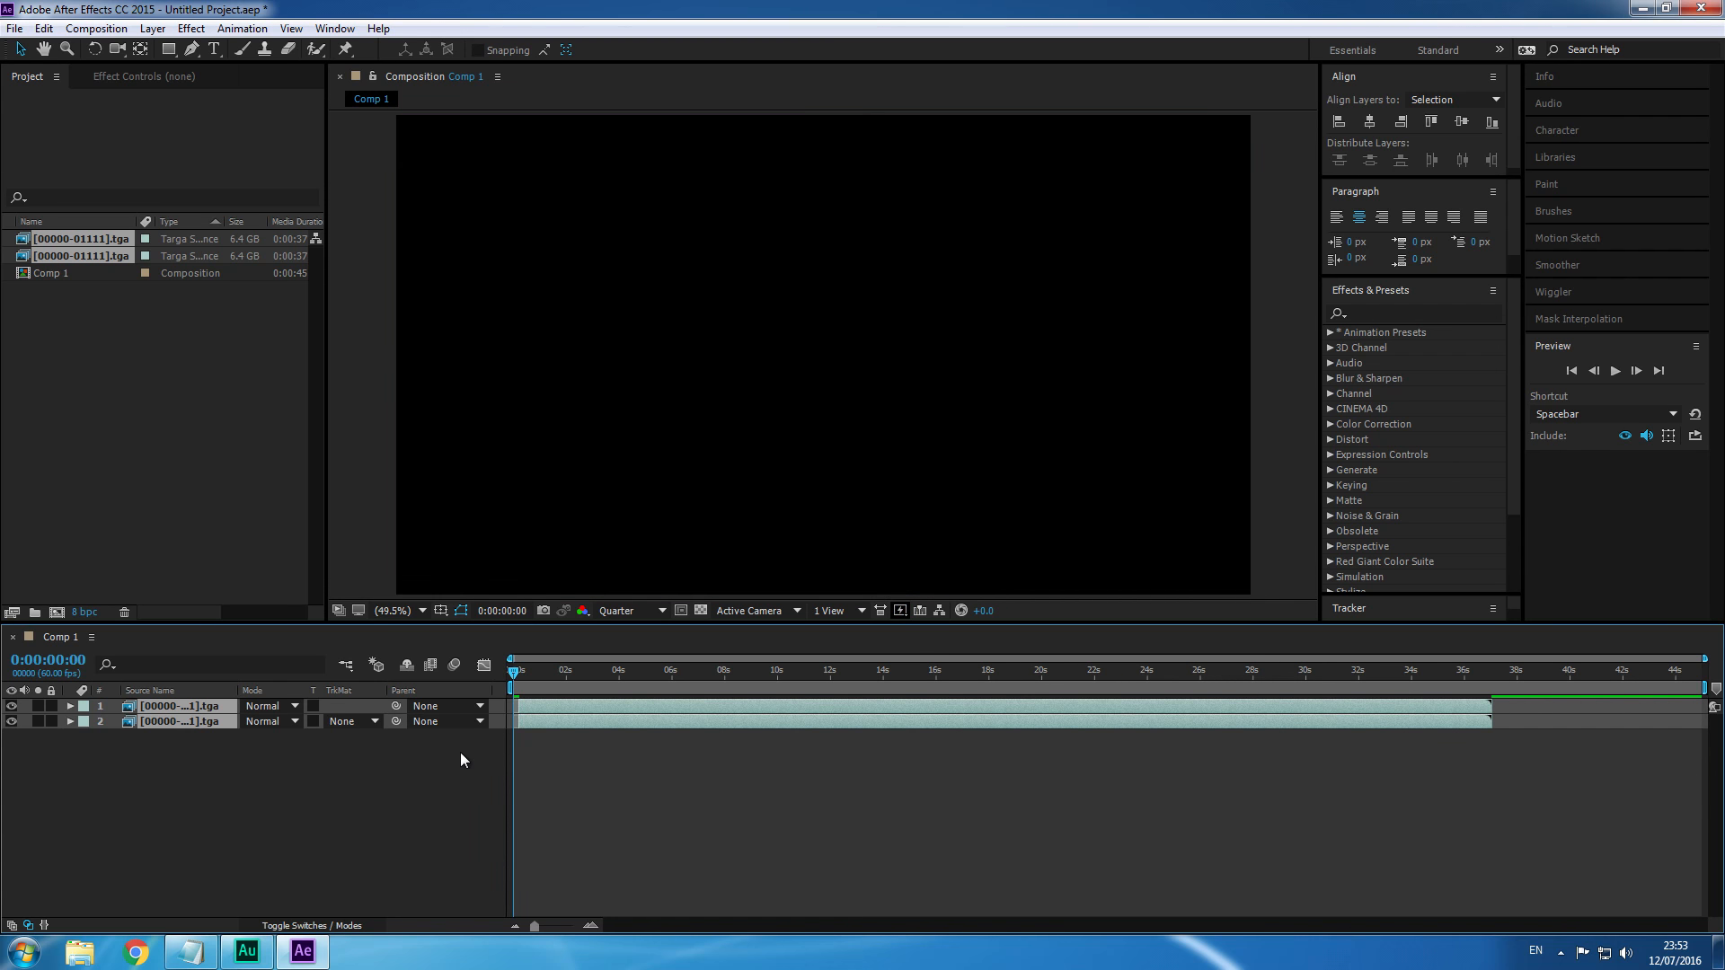
End the work area at 0:00:36:36 and trim the composition to it.
left_click_drag(1427, 676, 1483, 678)
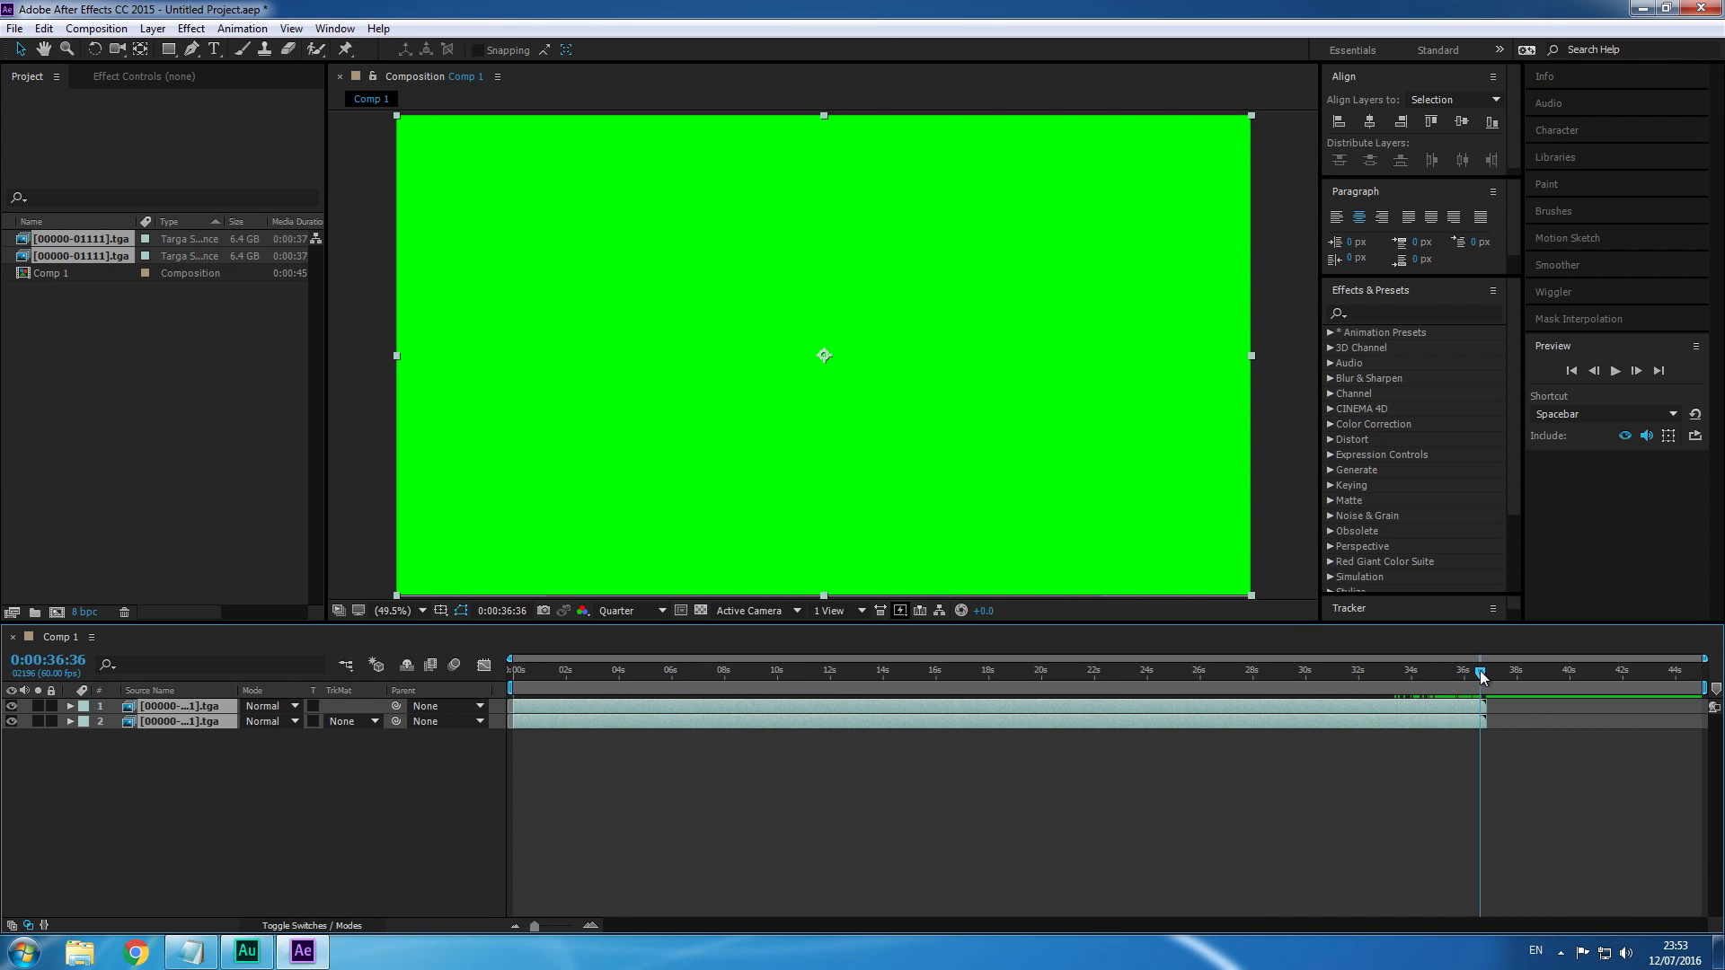
key("n")
right_click(1394, 705)
left_click(1456, 730)
Apply Keylight (1.2) to the top green-screen layer at 0:00:02:00 and sample the green background as its Screen Colour.
left_click_drag(1321, 675, 991, 676)
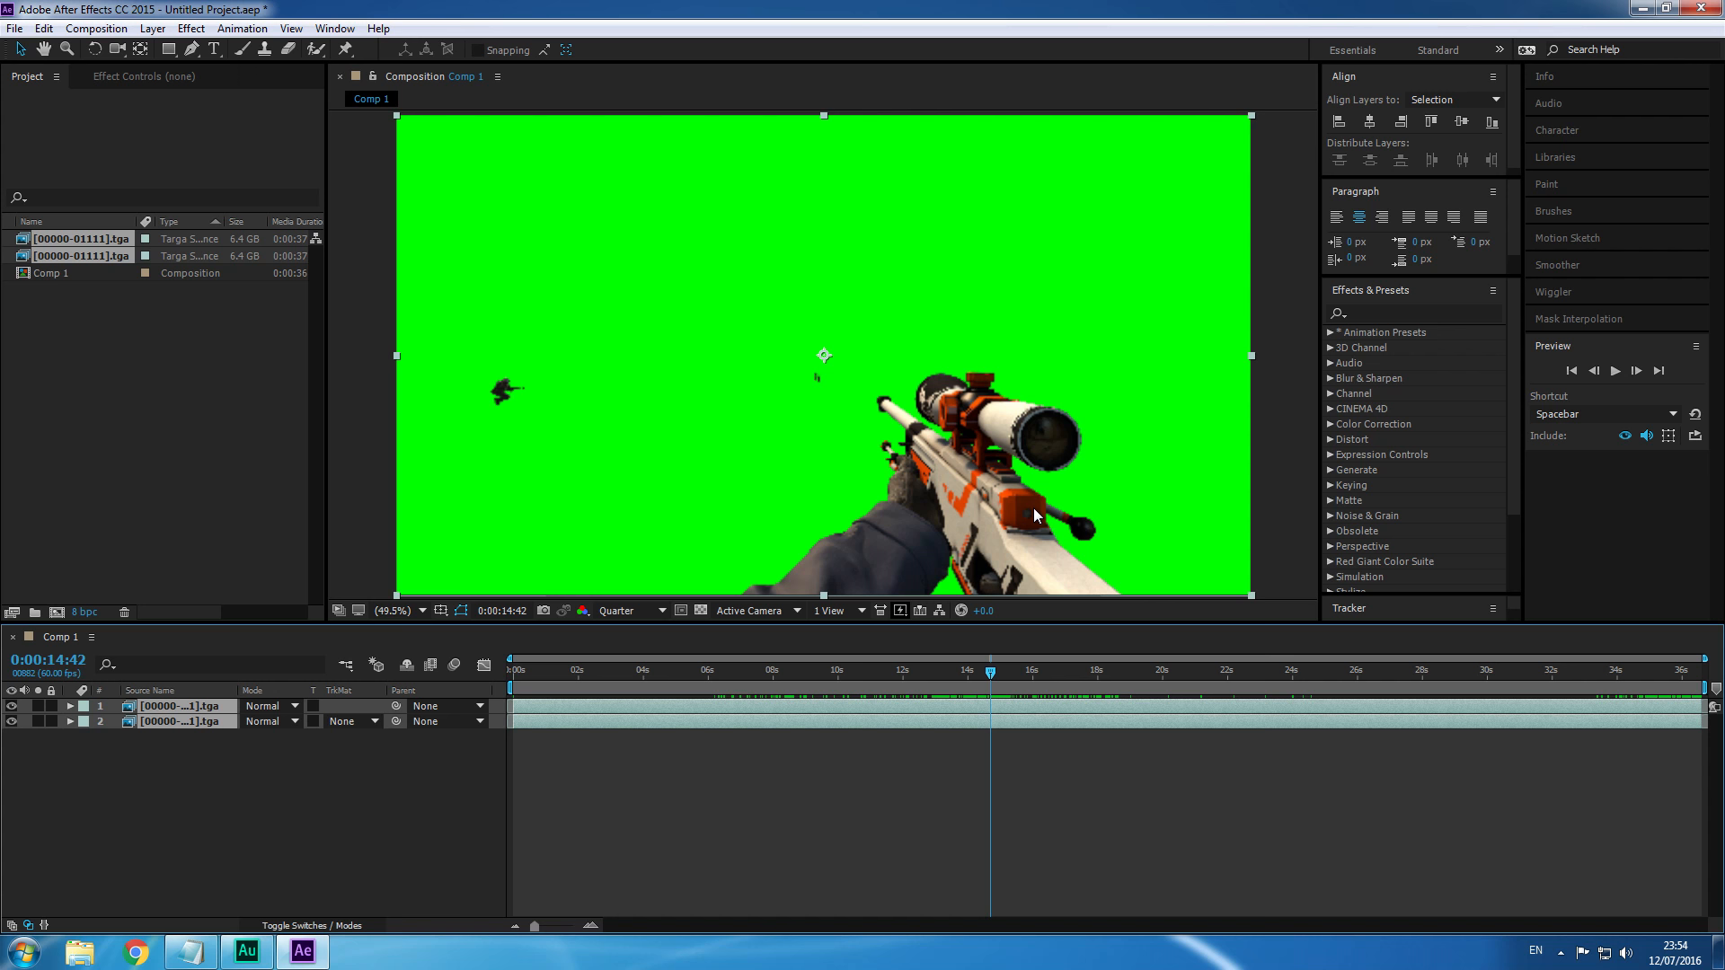
left_click(113, 298)
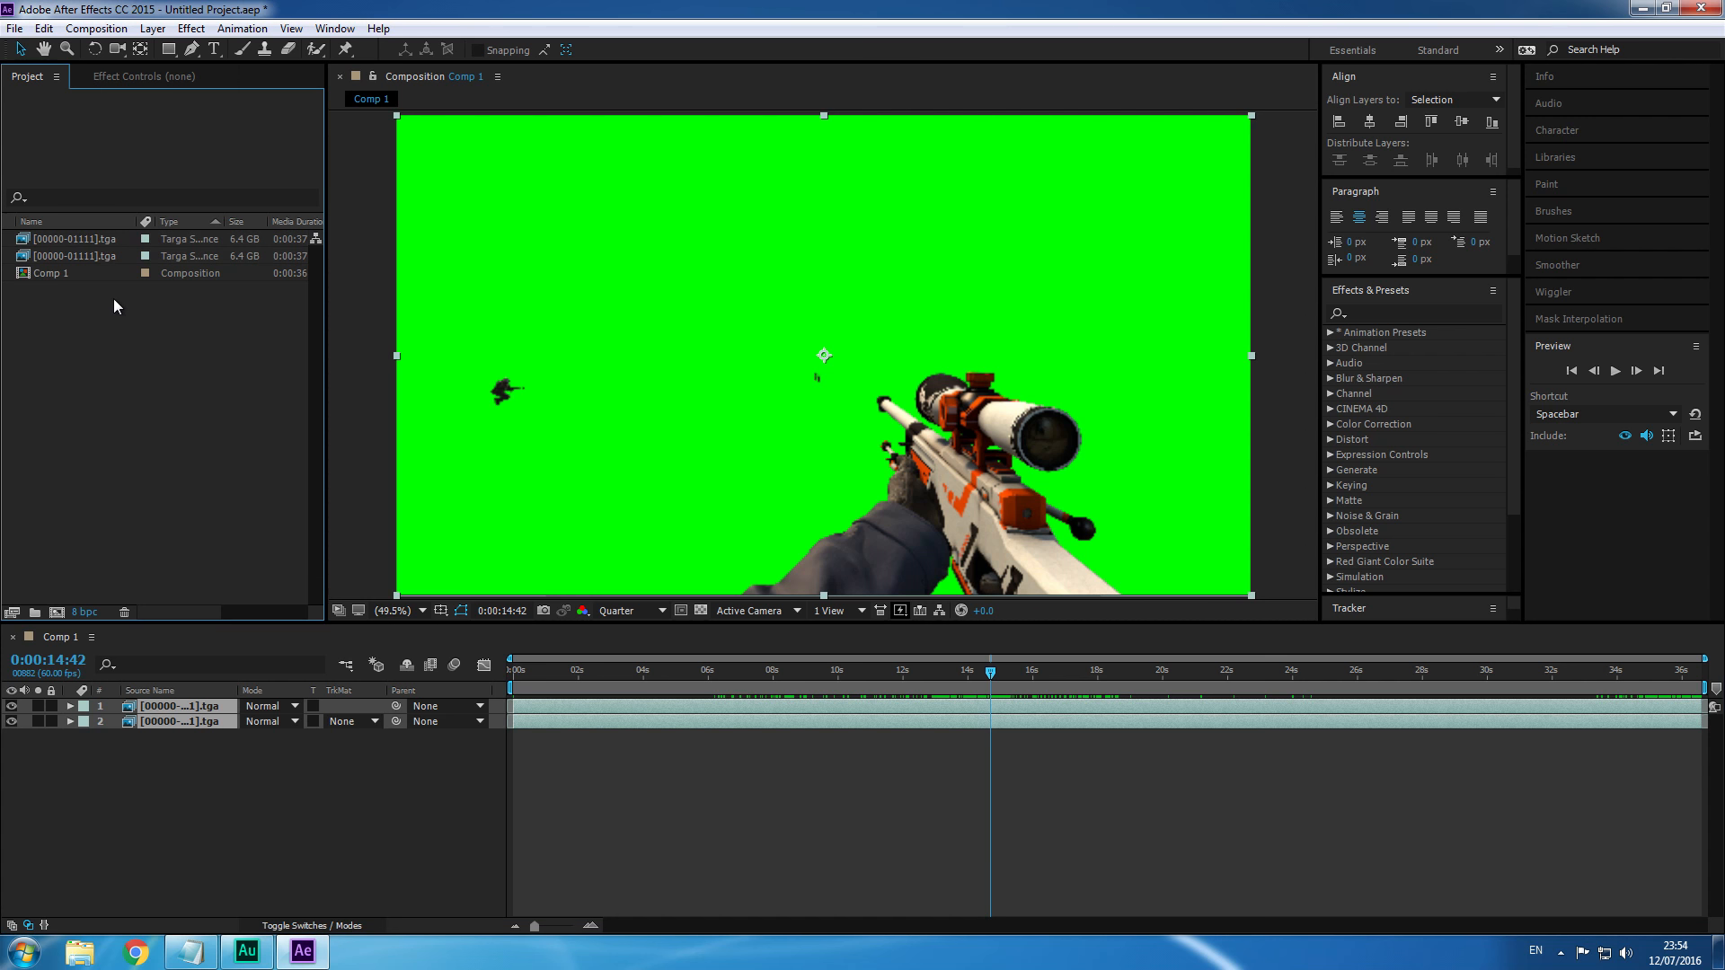
mouse_move(578, 672)
left_mouse_down()
mouse_move(692, 702)
mouse_move(577, 687)
left_mouse_up()
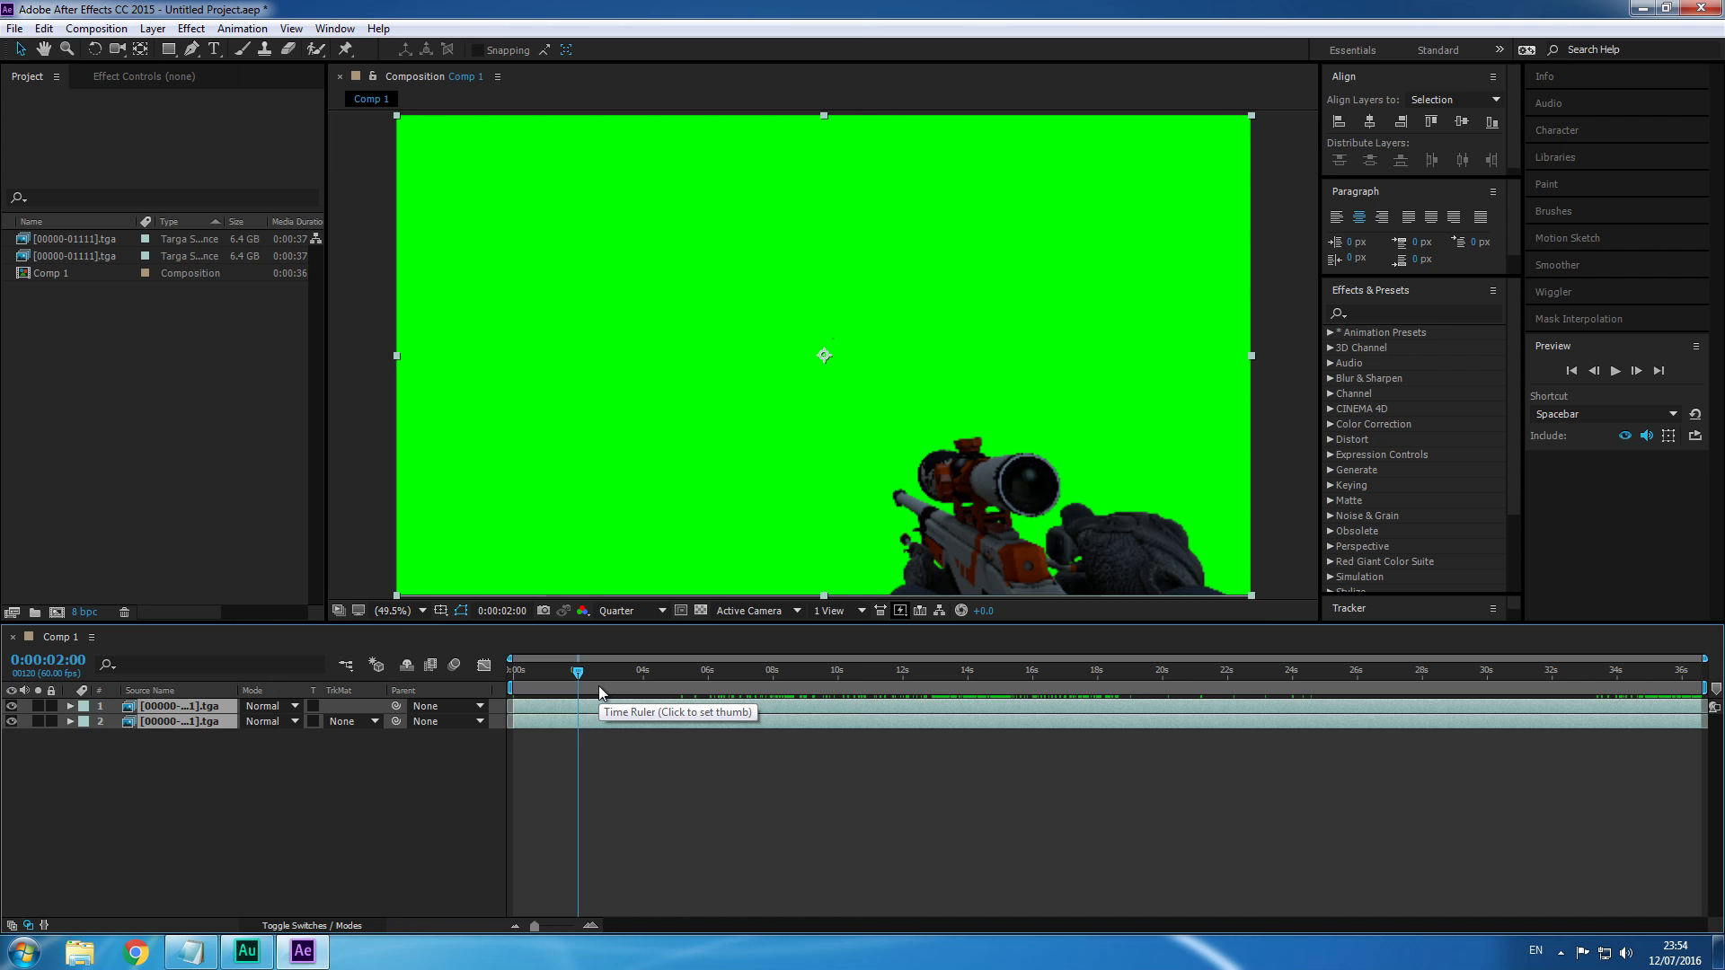
left_click(1373, 311)
type("keylight")
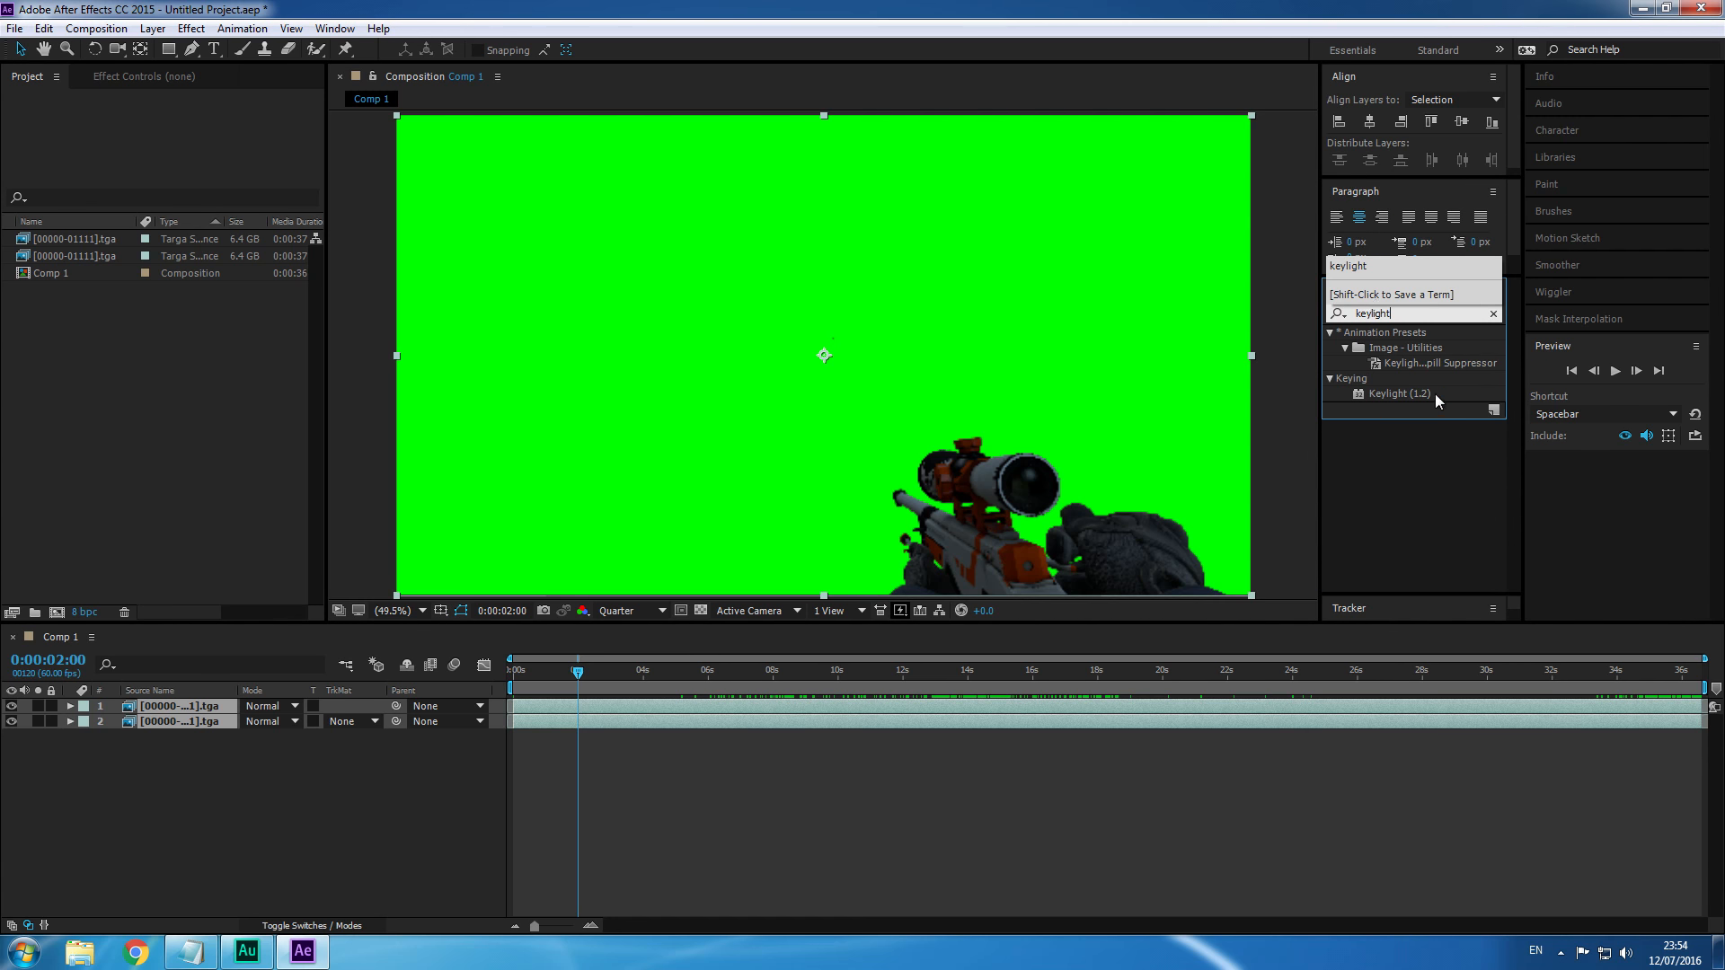
left_click(1429, 394)
left_click_drag(1406, 394, 216, 712)
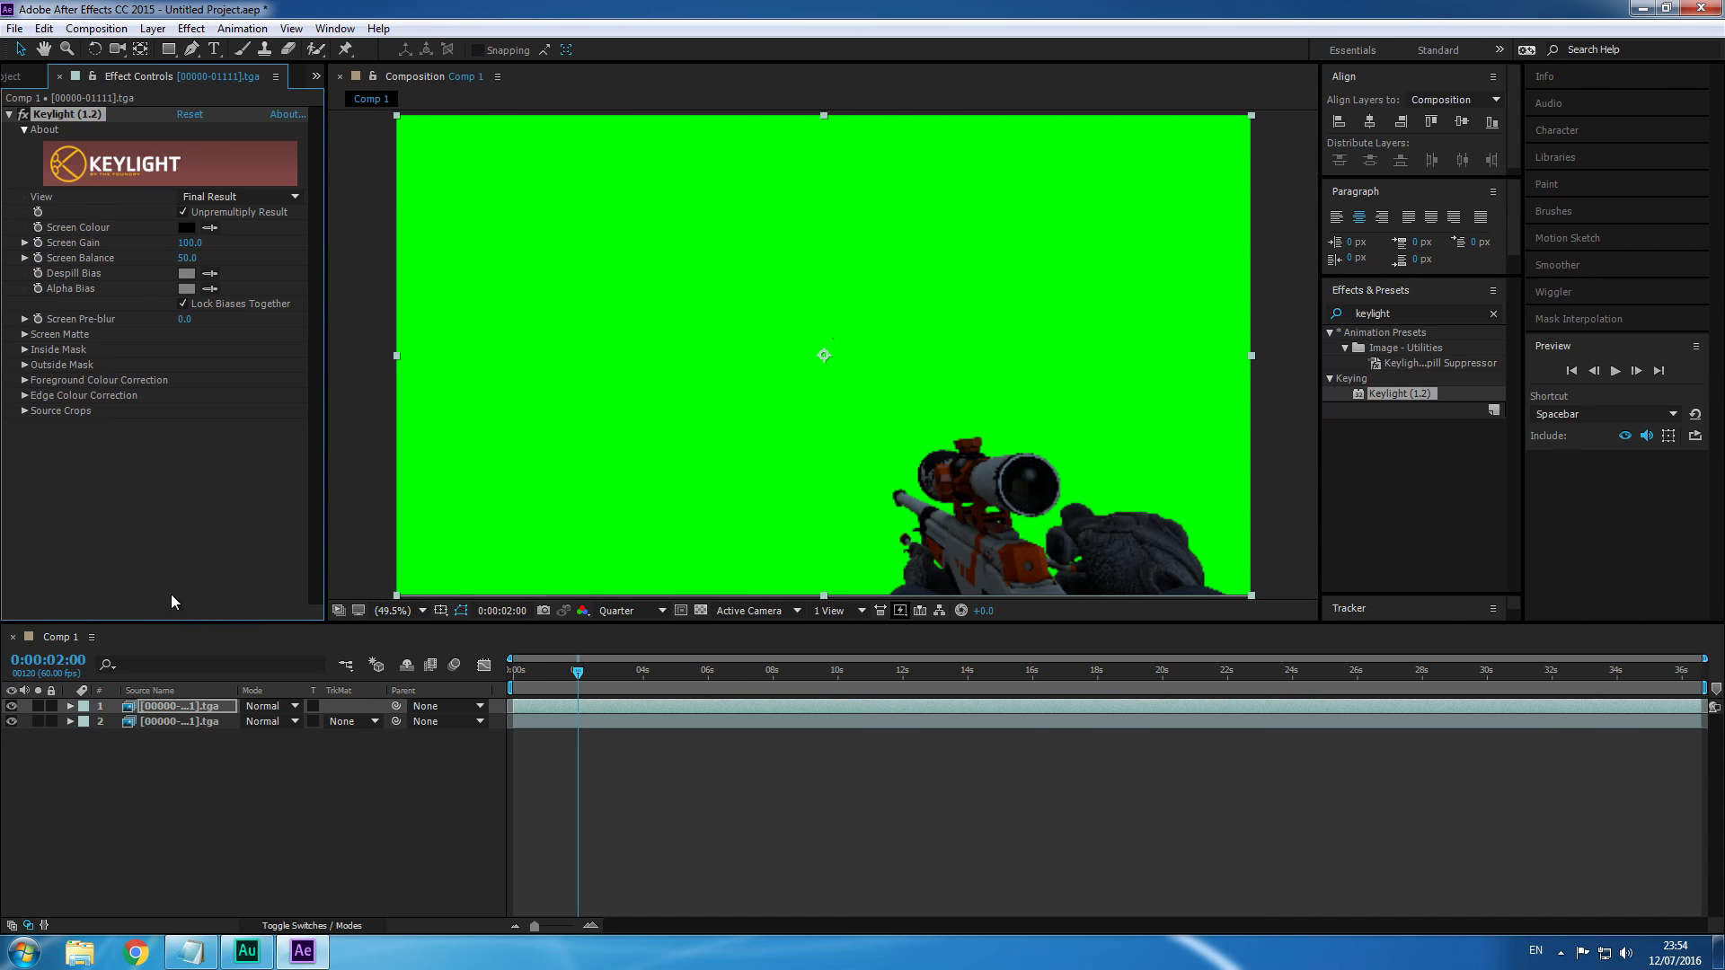
left_click(210, 227)
left_click(656, 273)
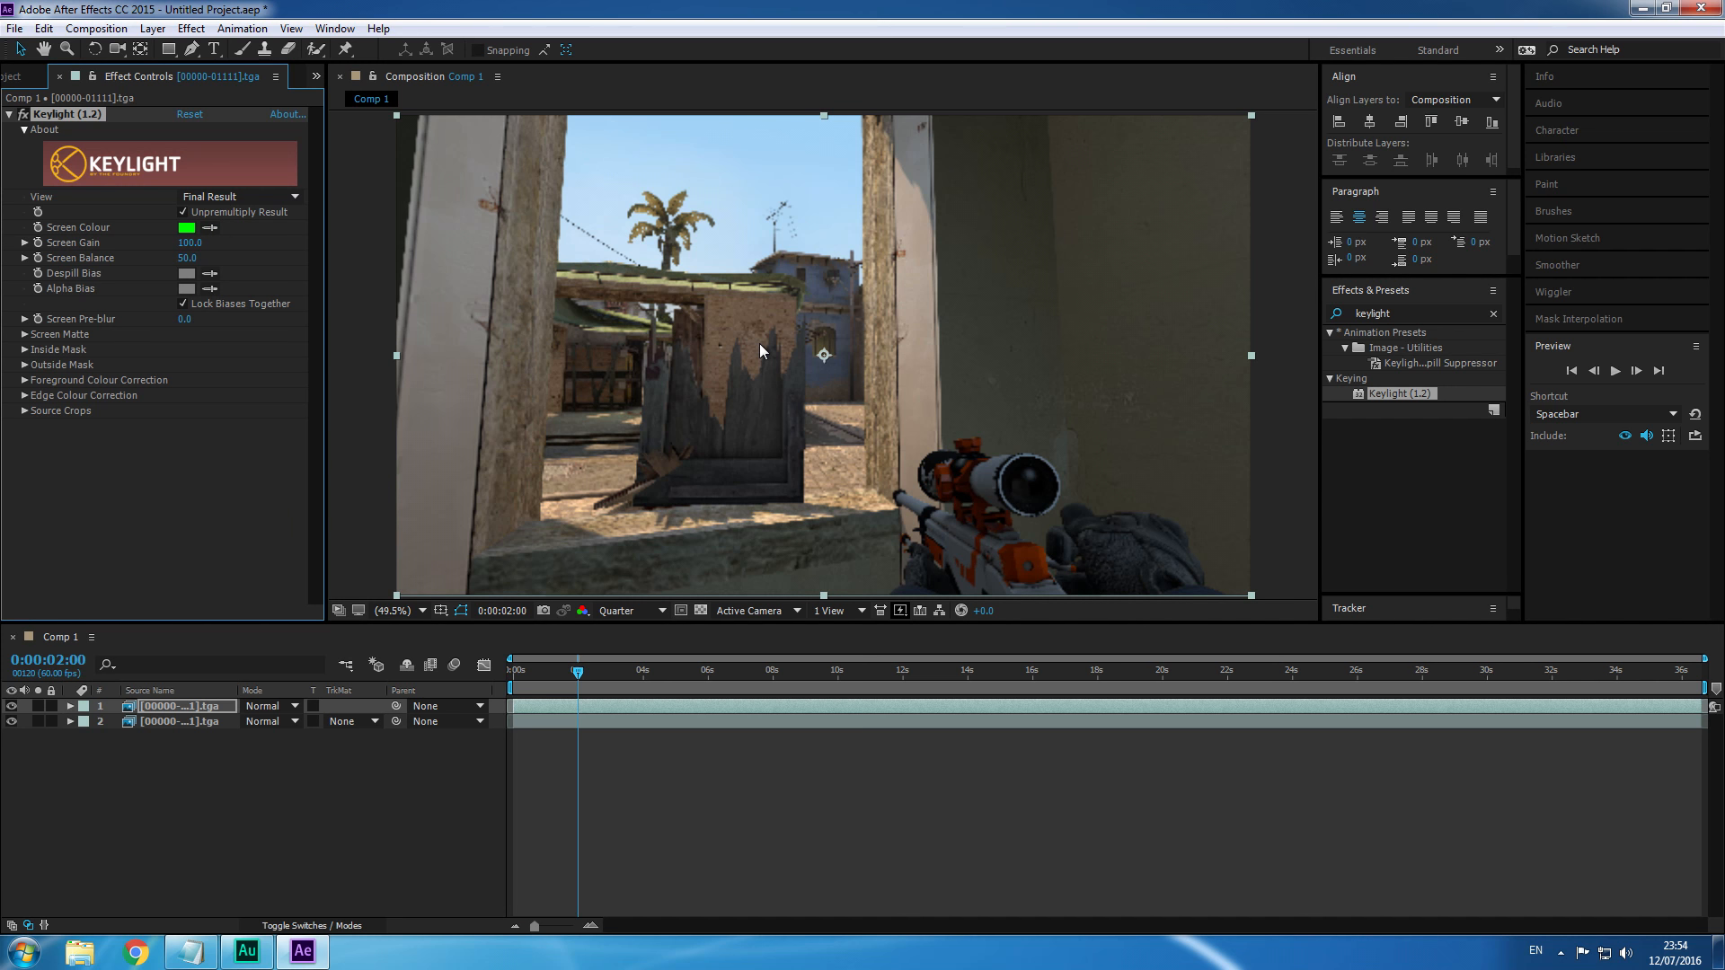
Check the keyed footage along the timeline, set the preview resolution to Full and park the playhead at 0:00:03:38.
left_click_drag(579, 673, 844, 679)
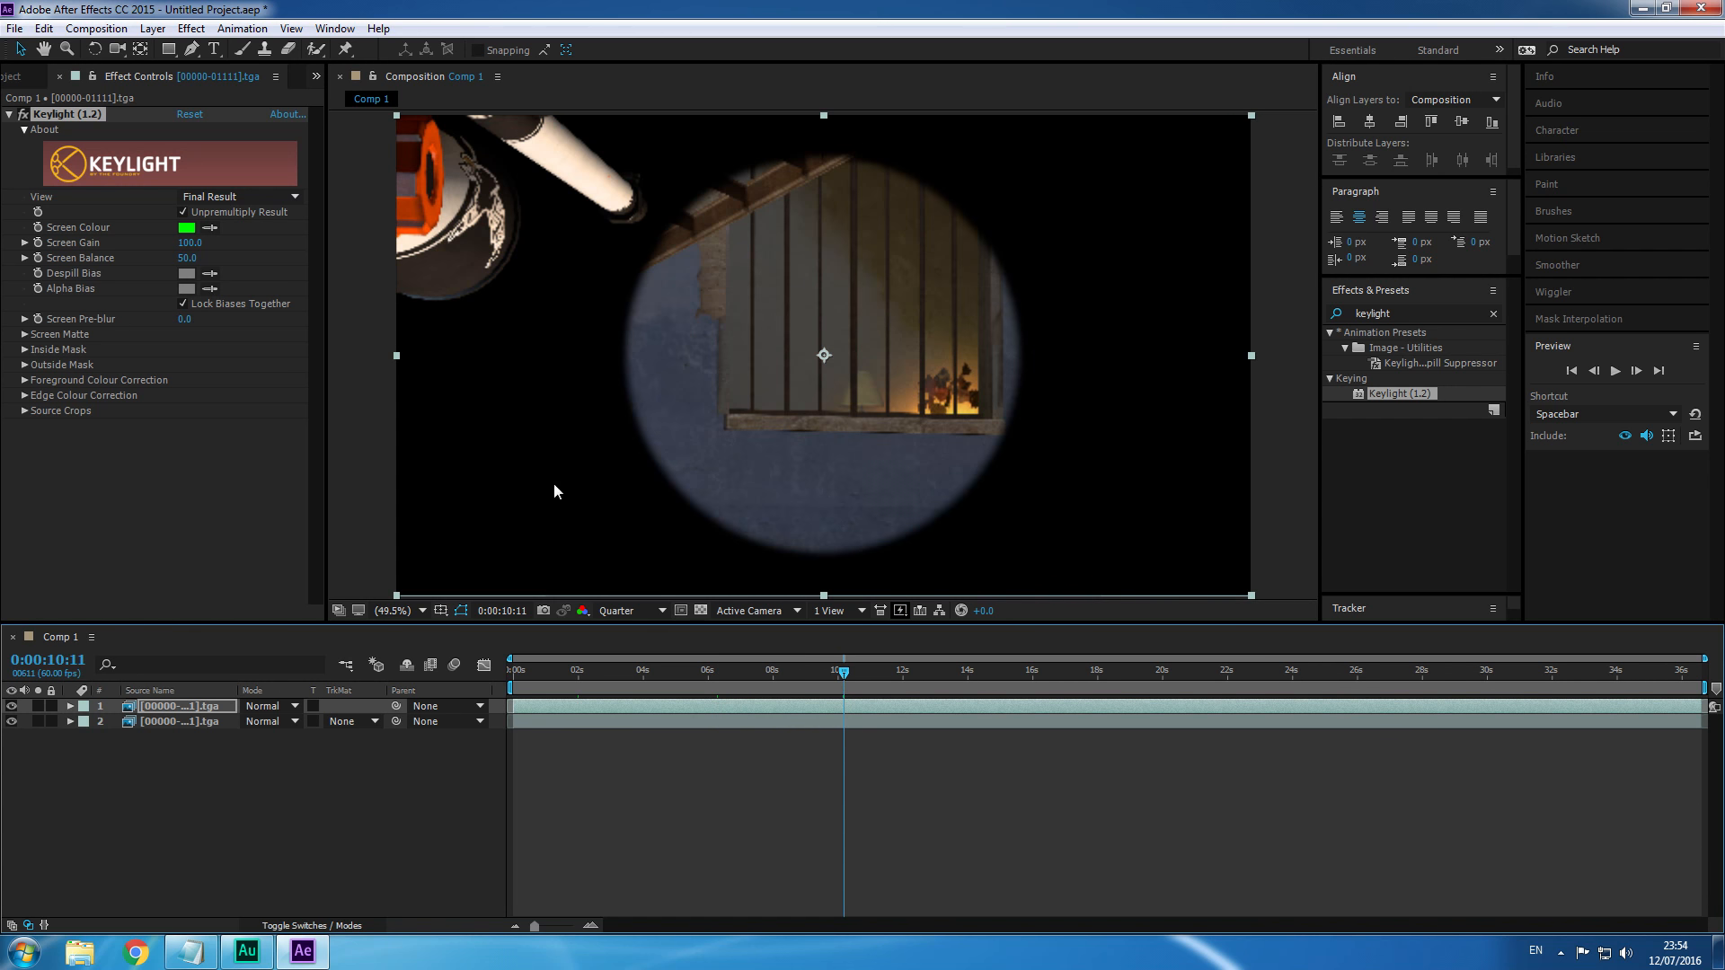
left_click_drag(852, 680, 992, 687)
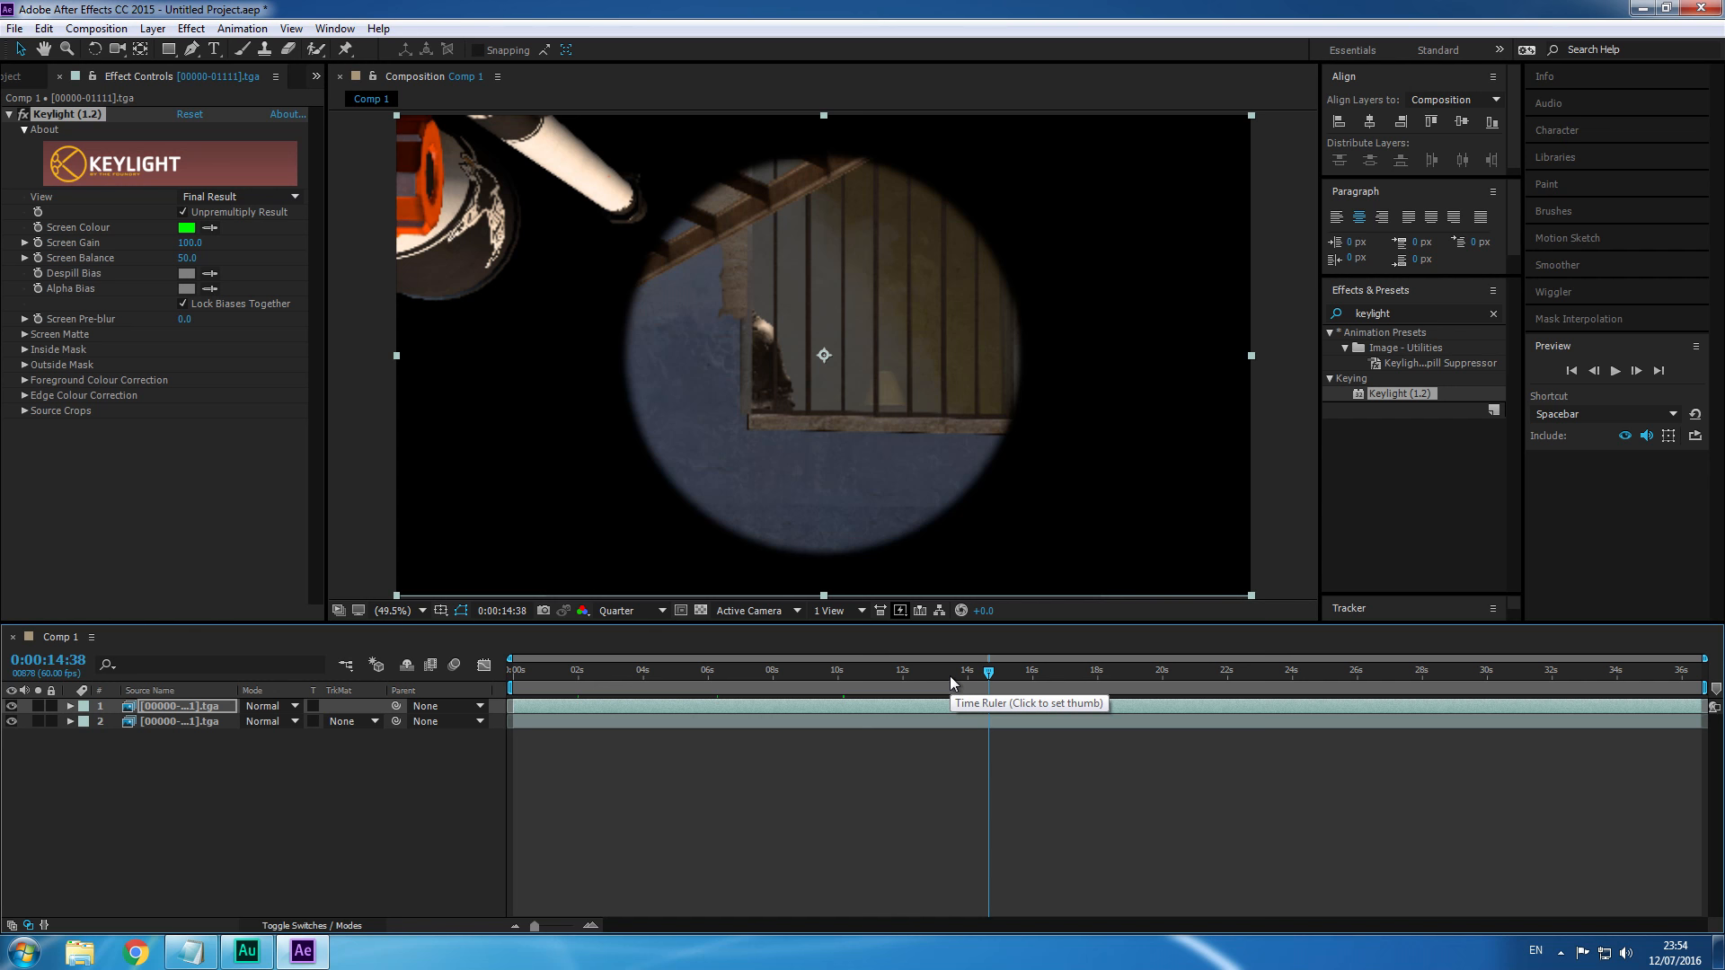
left_click_drag(710, 676, 653, 676)
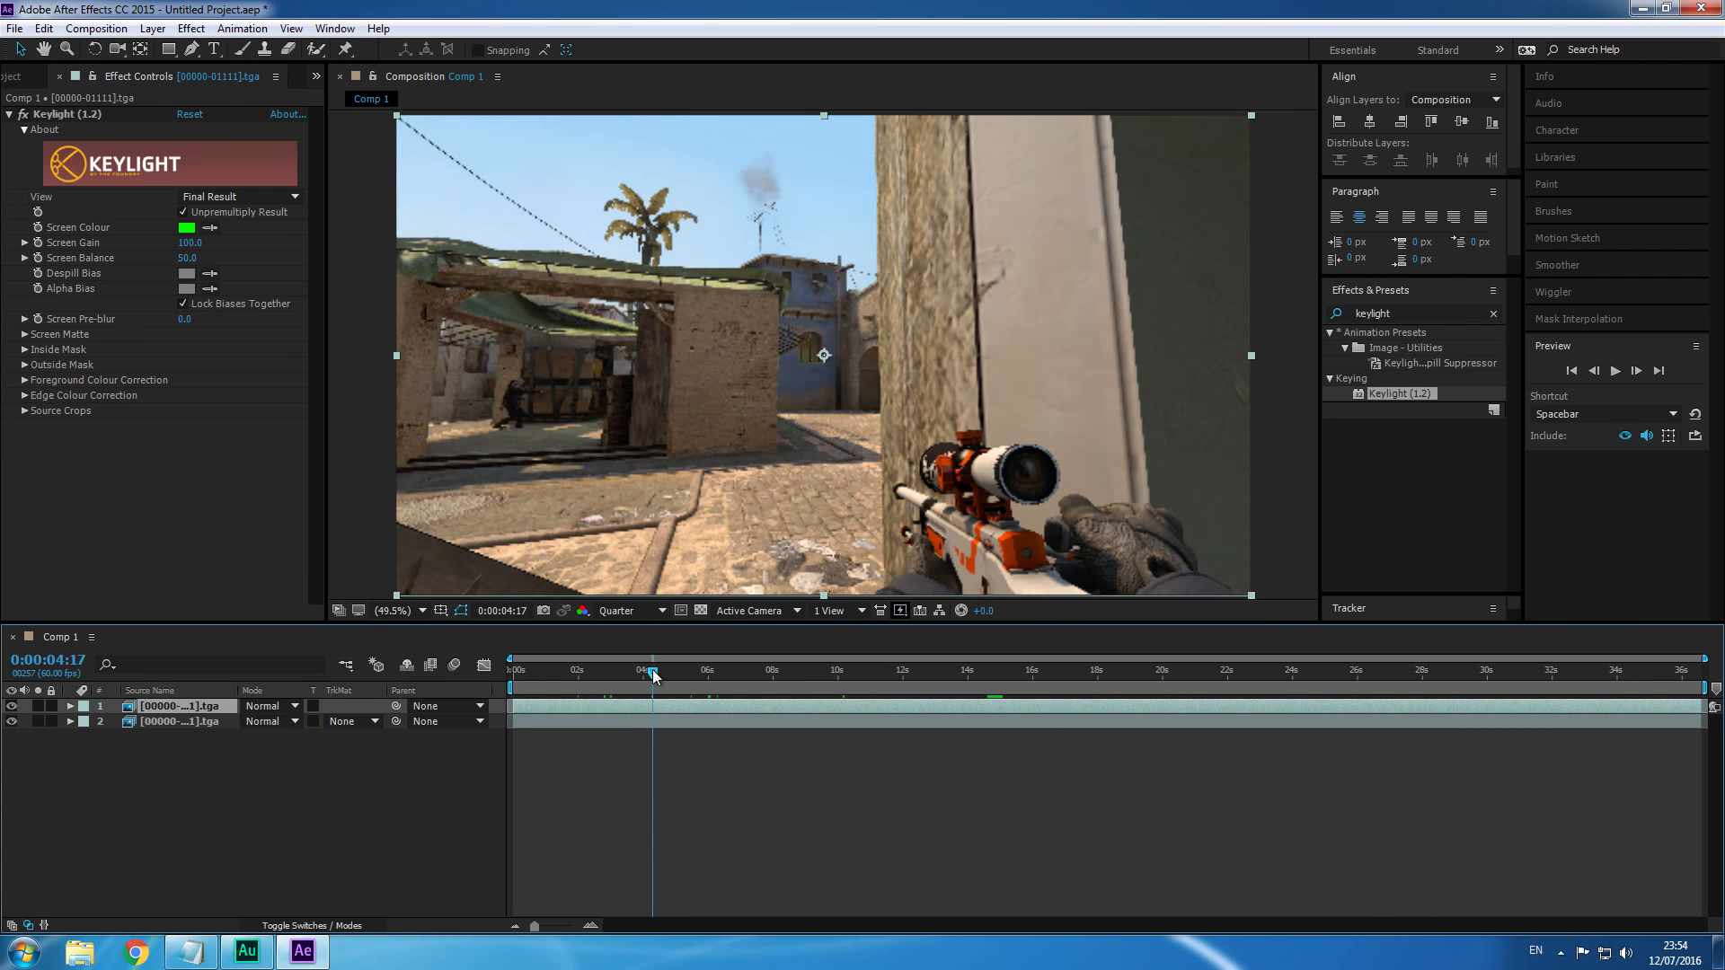
left_click(502, 611)
key("Return")
left_click(651, 612)
left_click(633, 658)
left_click_drag(701, 676, 808, 676)
left_click(632, 676)
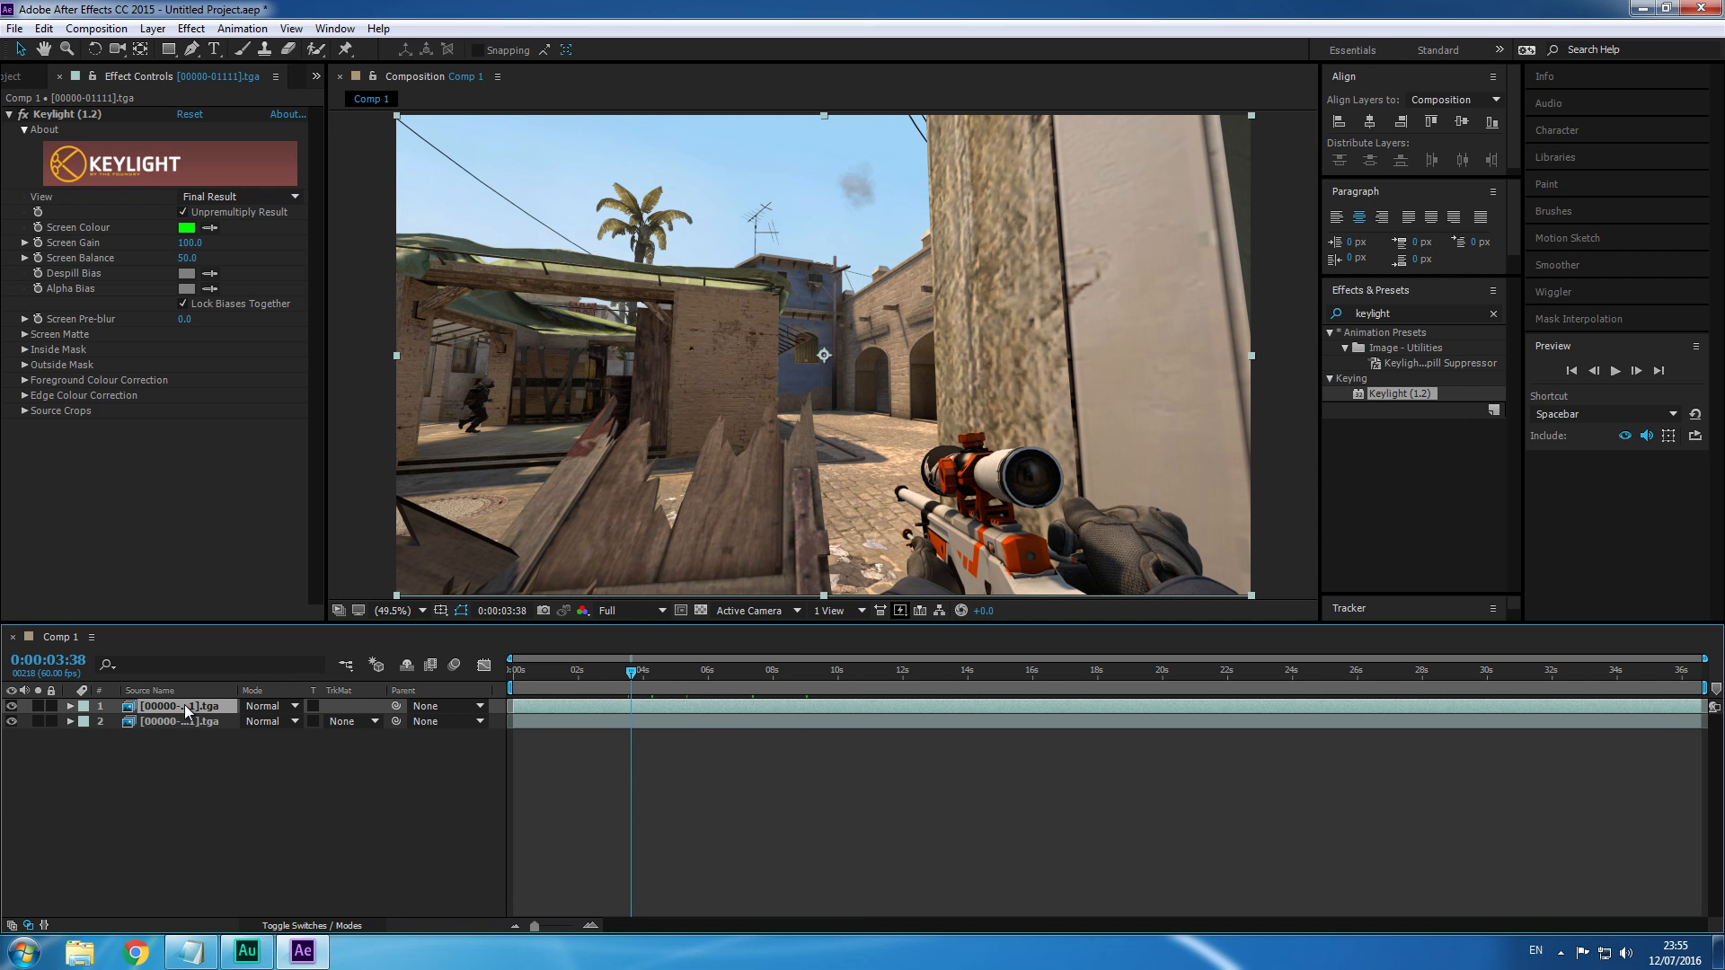
Rename the upper keyed layer MODELS and the lower footage layer WORLD.
key("Return")
type("MODELS")
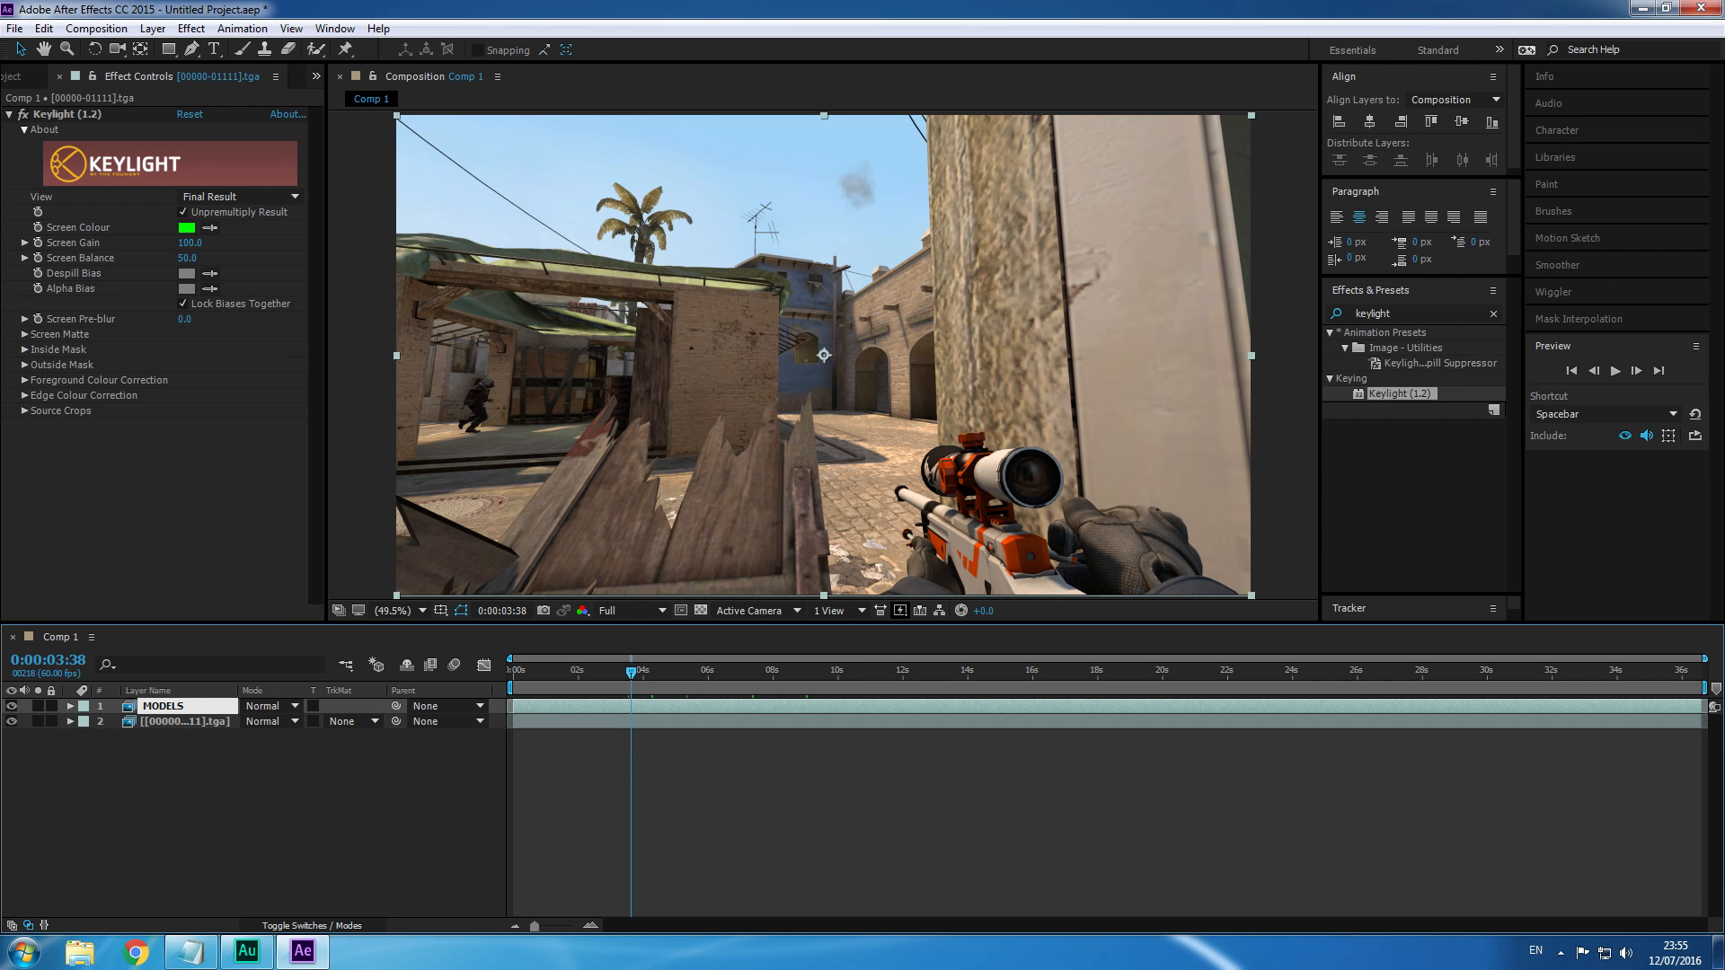
key("Return")
left_click(232, 719)
key("Return")
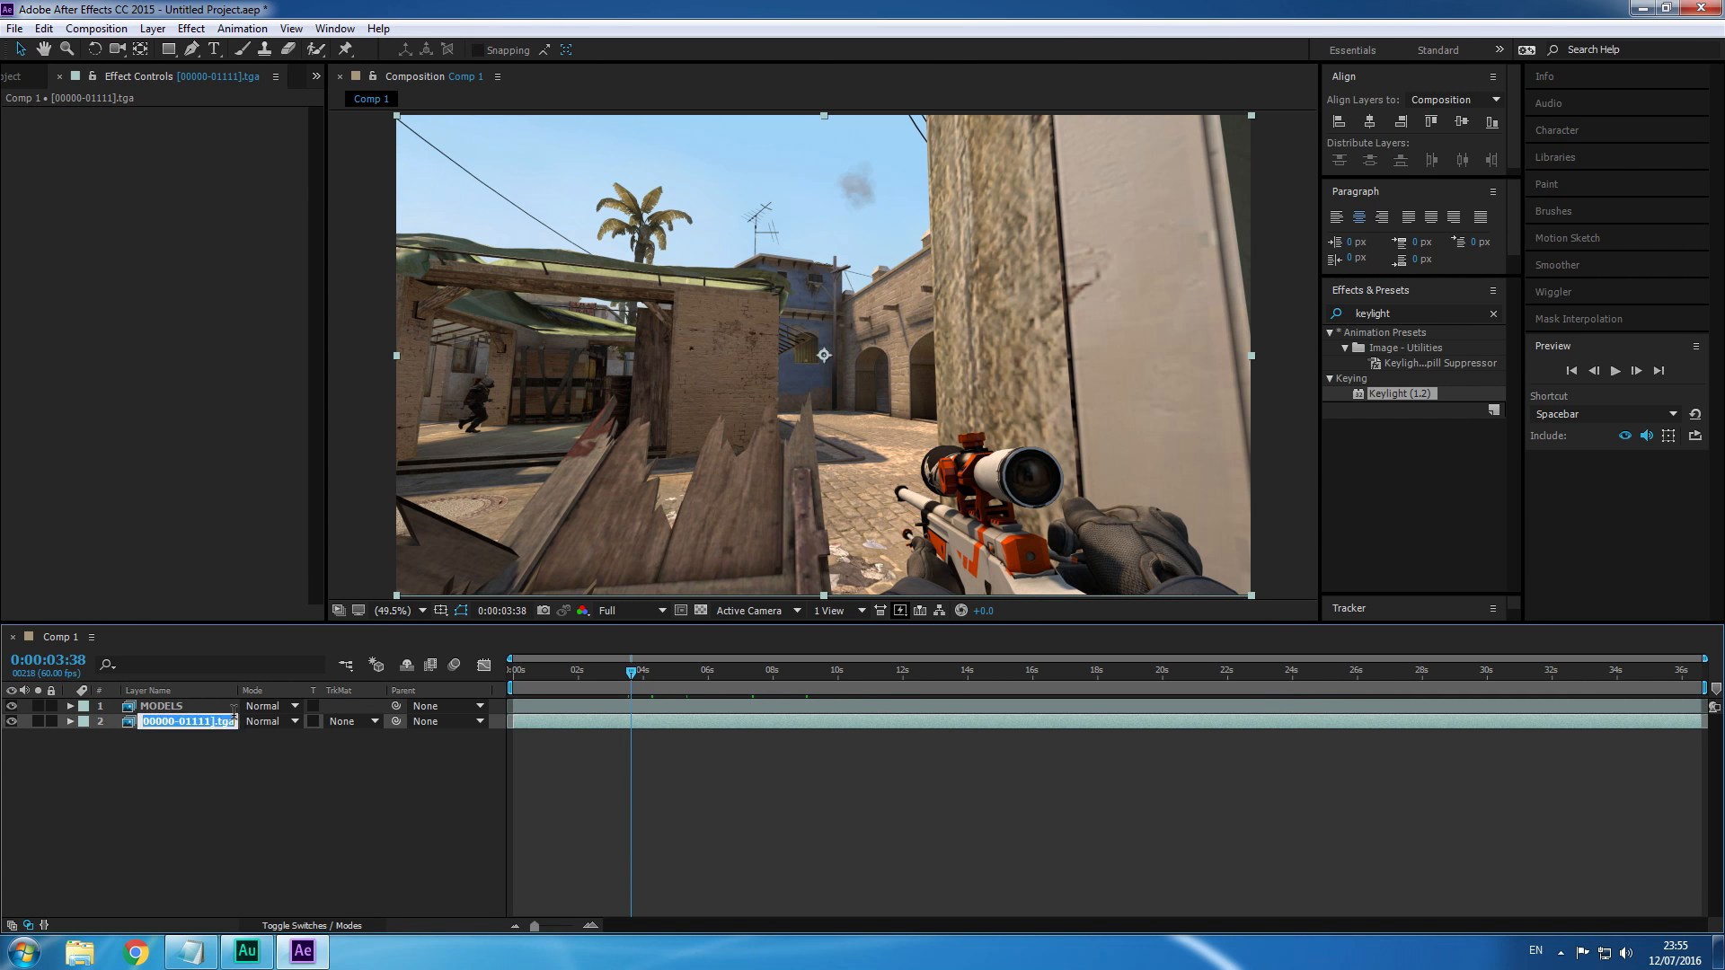
type("WORLD")
key("Return")
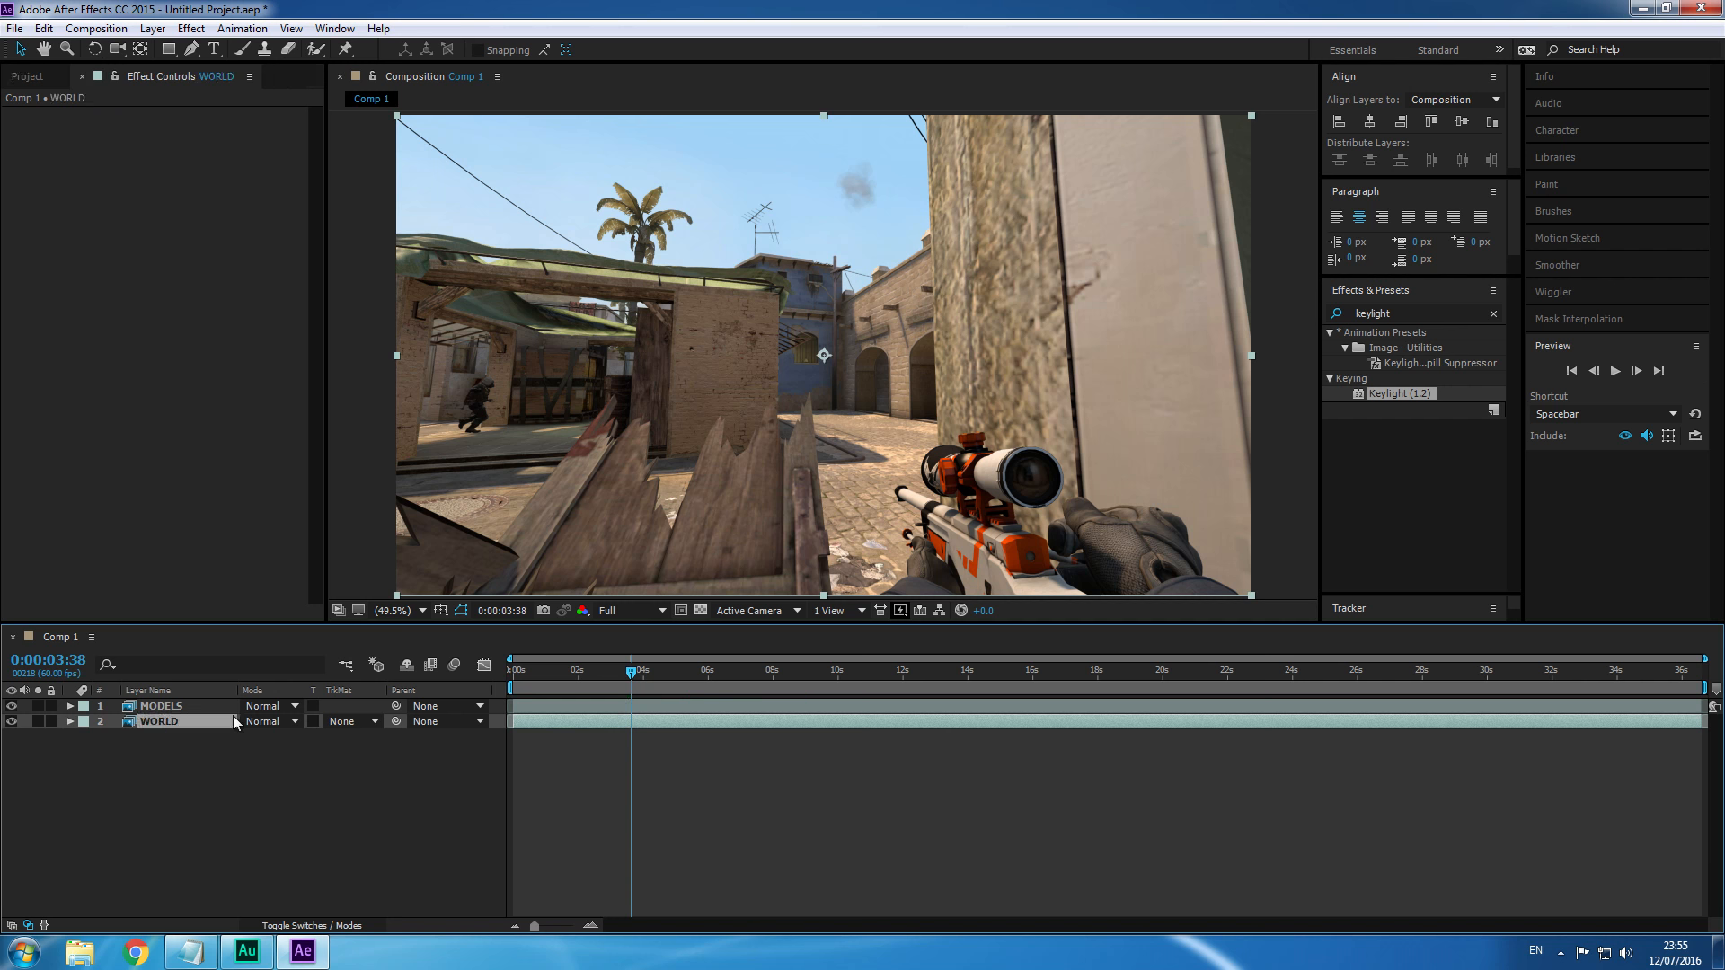
Duplicate the MODELS layer.
left_click(175, 708)
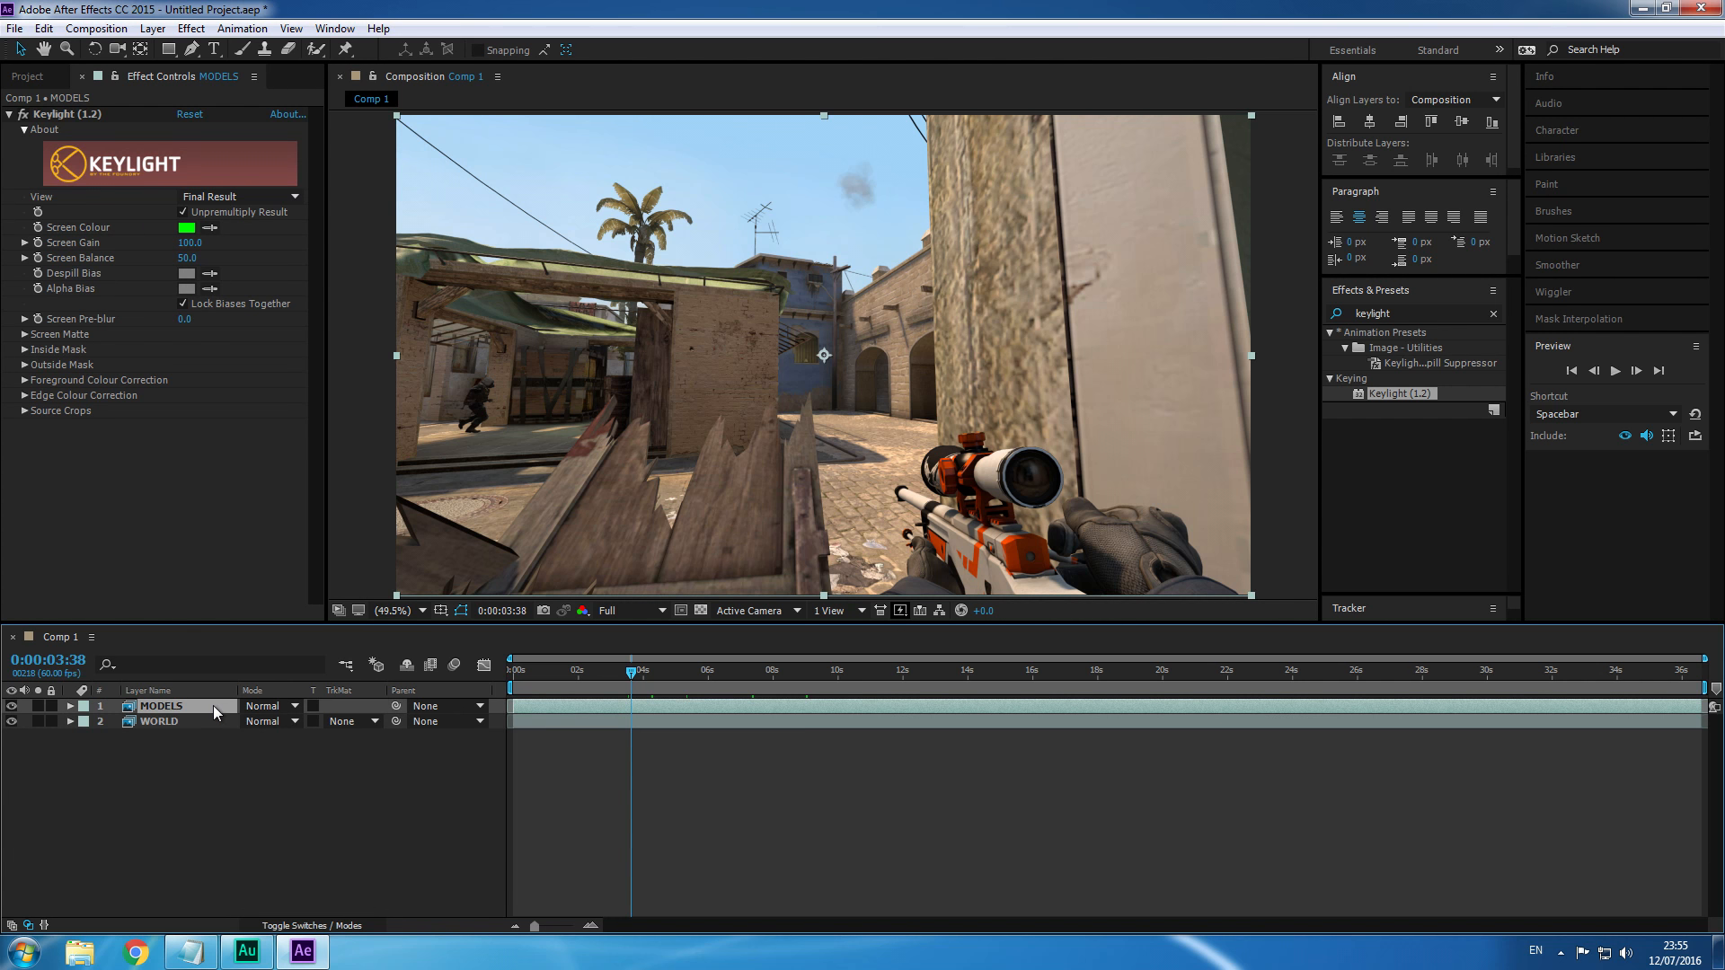
key("ctrl+d")
key("Caps_Lock")
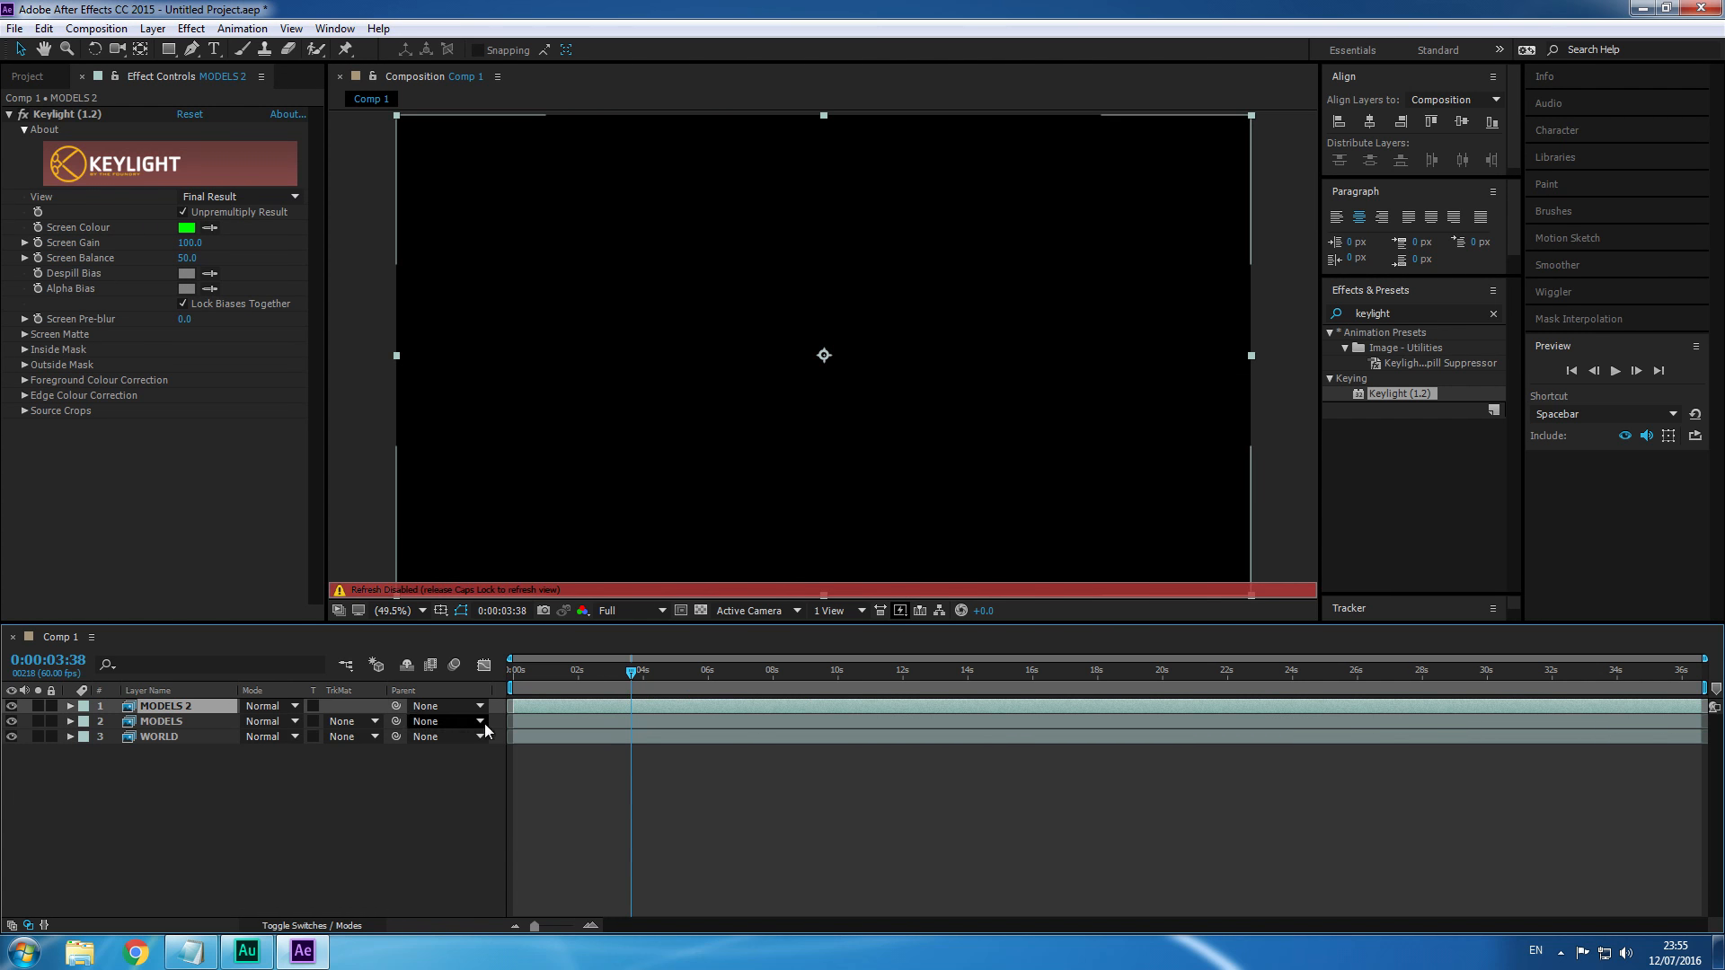
key("Caps_Lock")
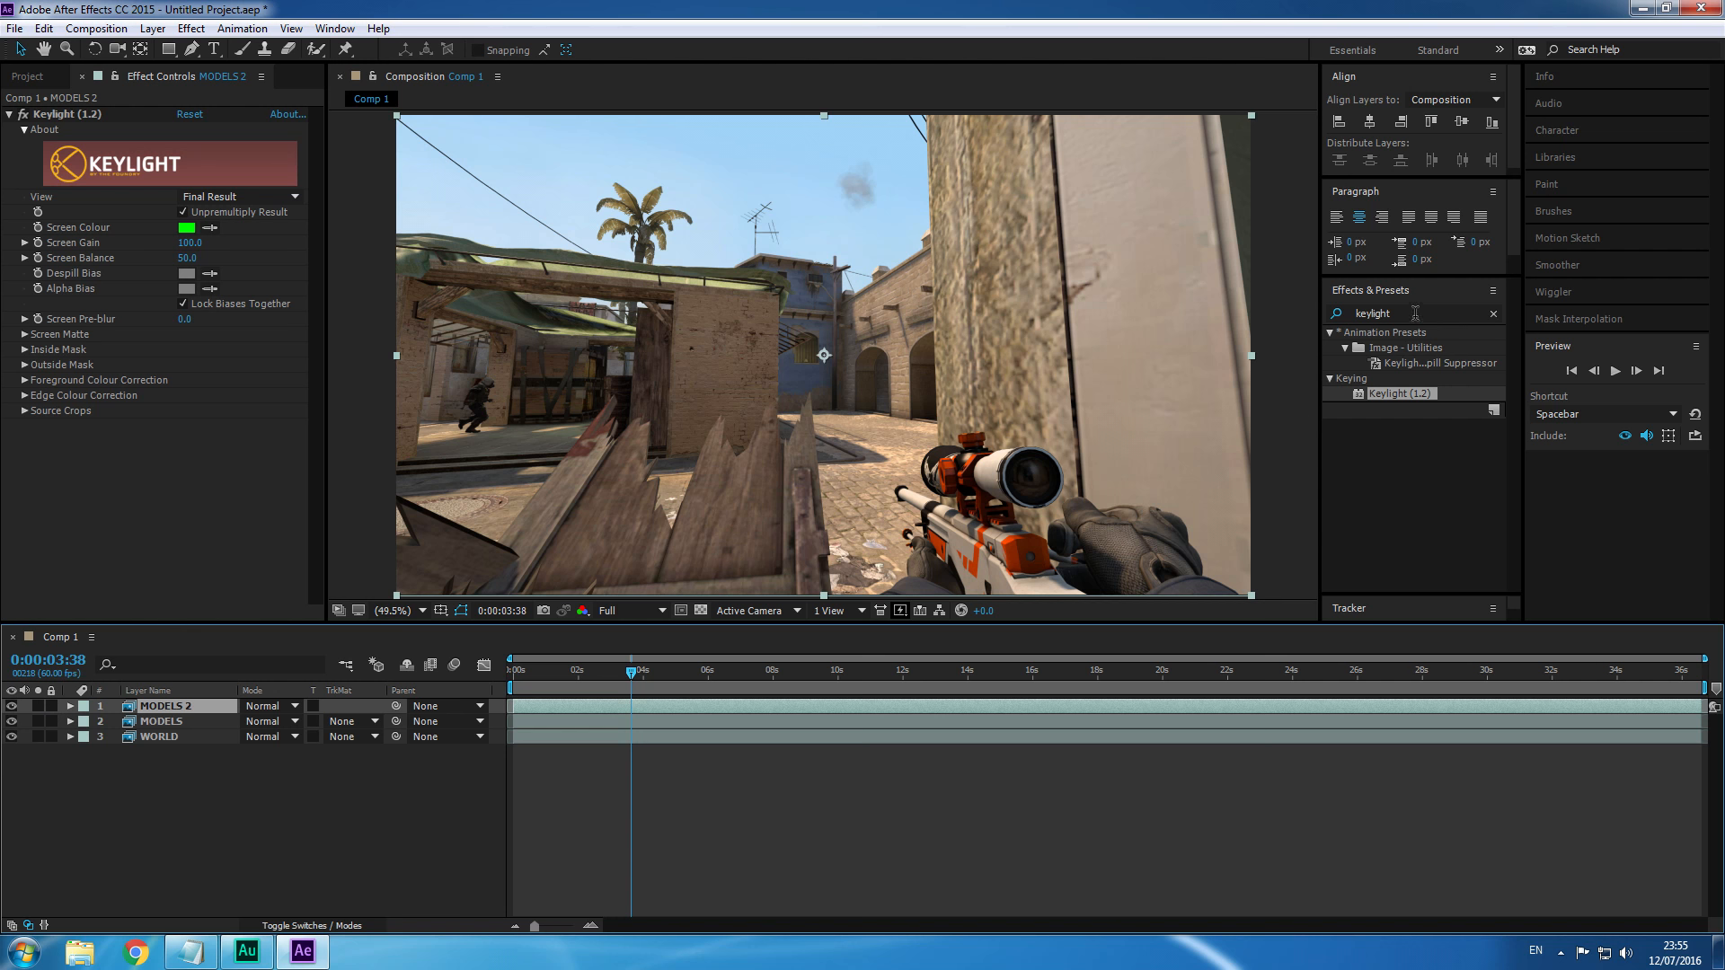
Add a second Keylight (1.2) effect to the duplicated models layer.
left_click(1339, 313)
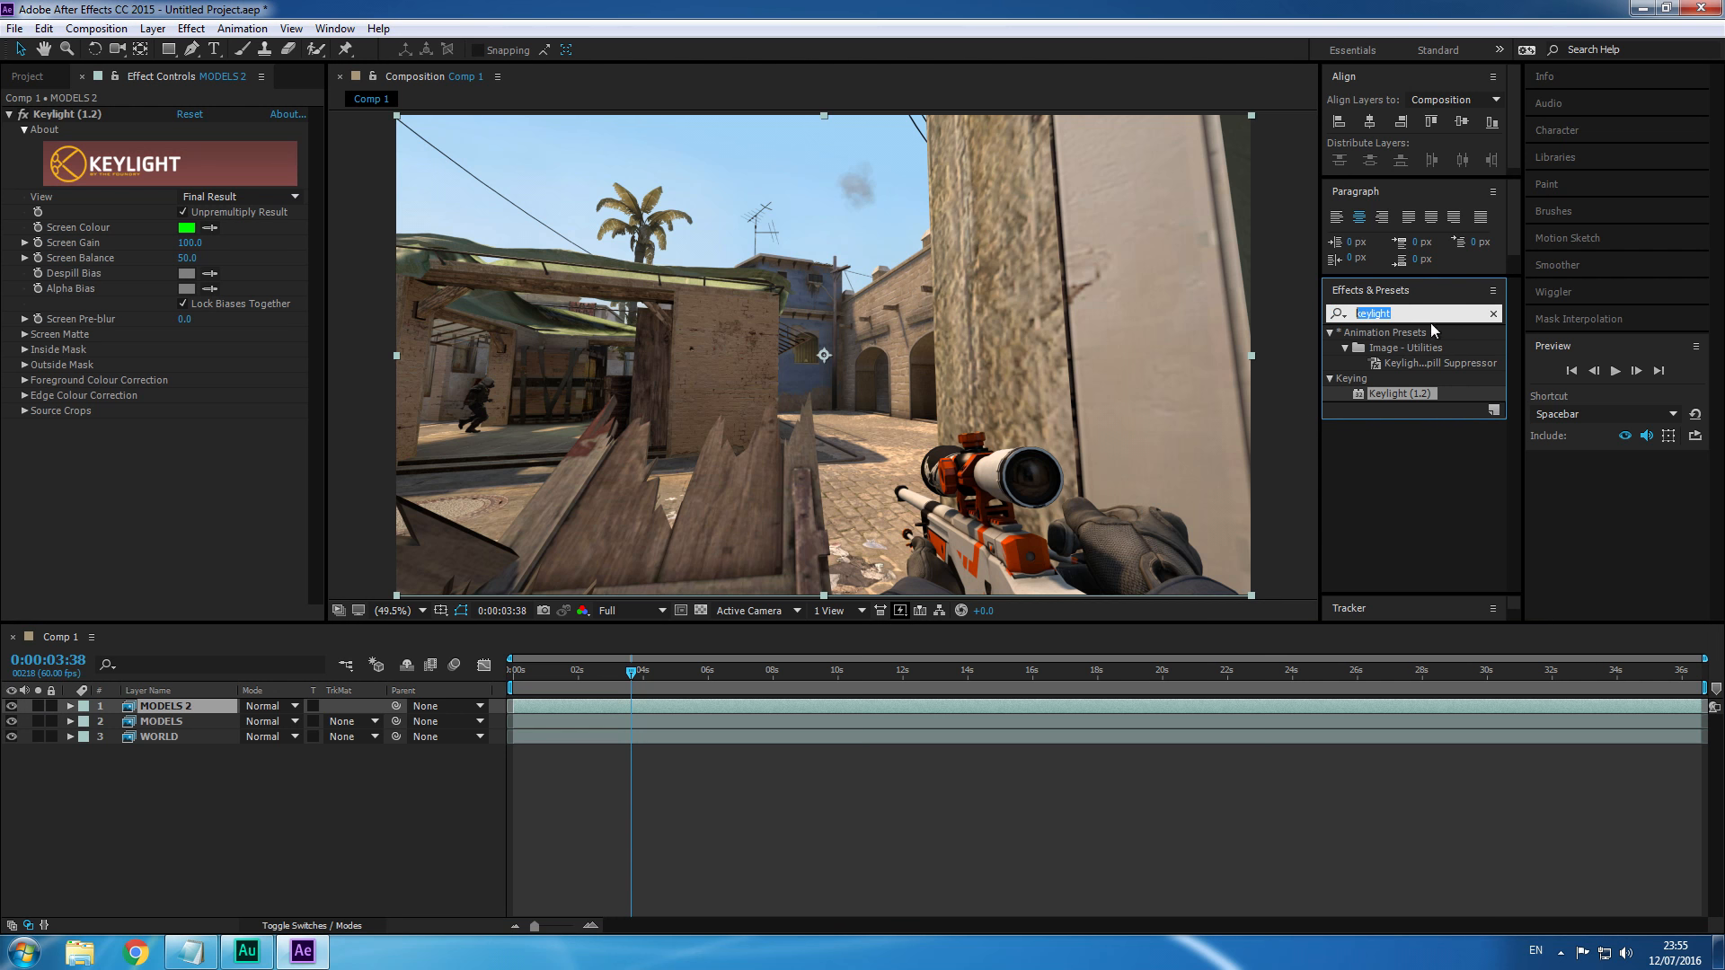
left_click(1404, 393)
left_click_drag(1404, 397, 998, 509)
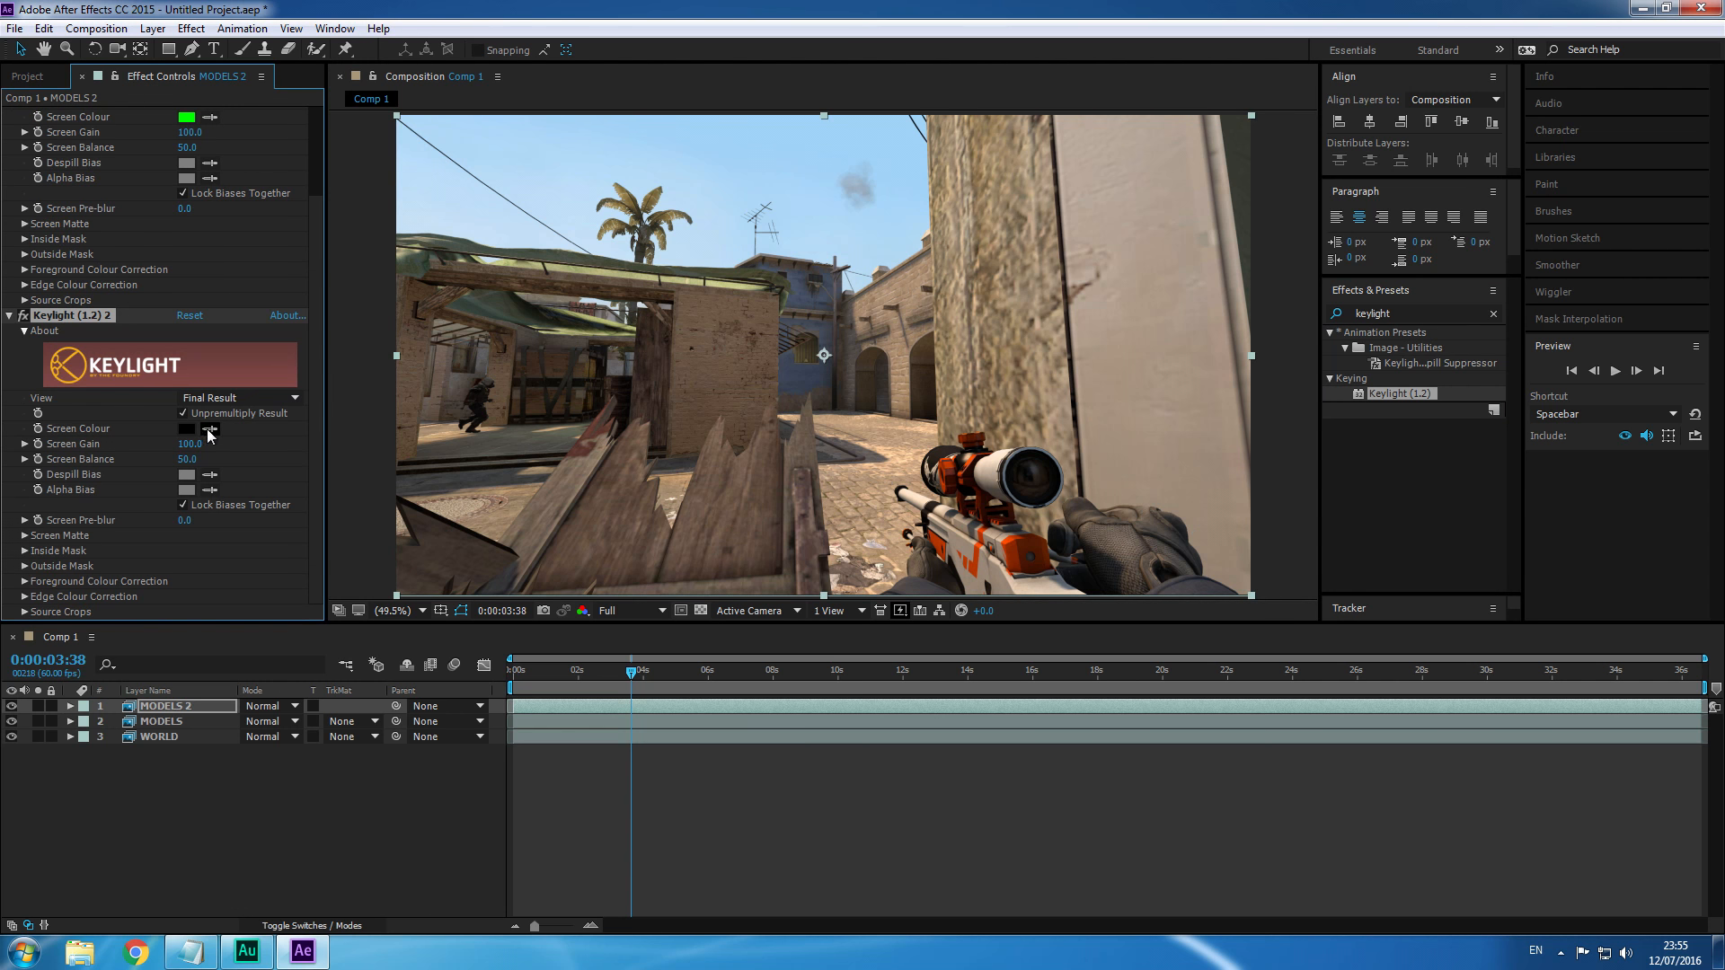
Sample the rifle's orange as the screen colour of the second Keylight on the MODELS 2 layer.
left_click(1007, 539)
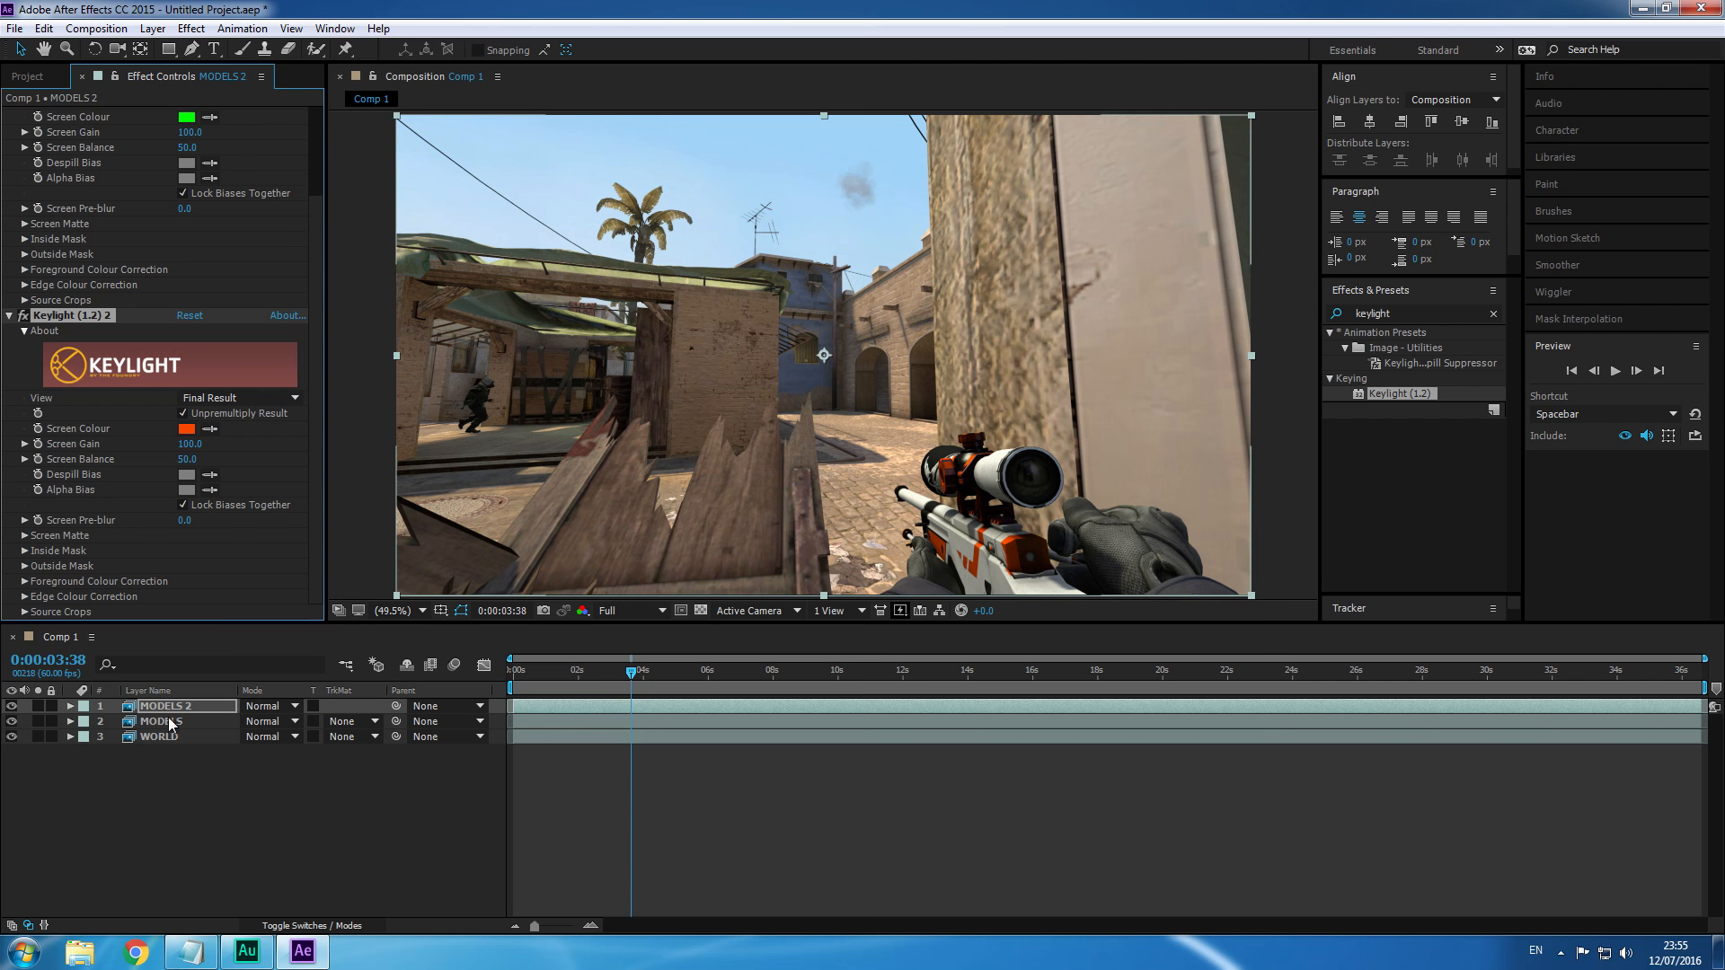
Add the Hue/Saturation effect to the MODELS layer and try out its master hue.
left_click(199, 723)
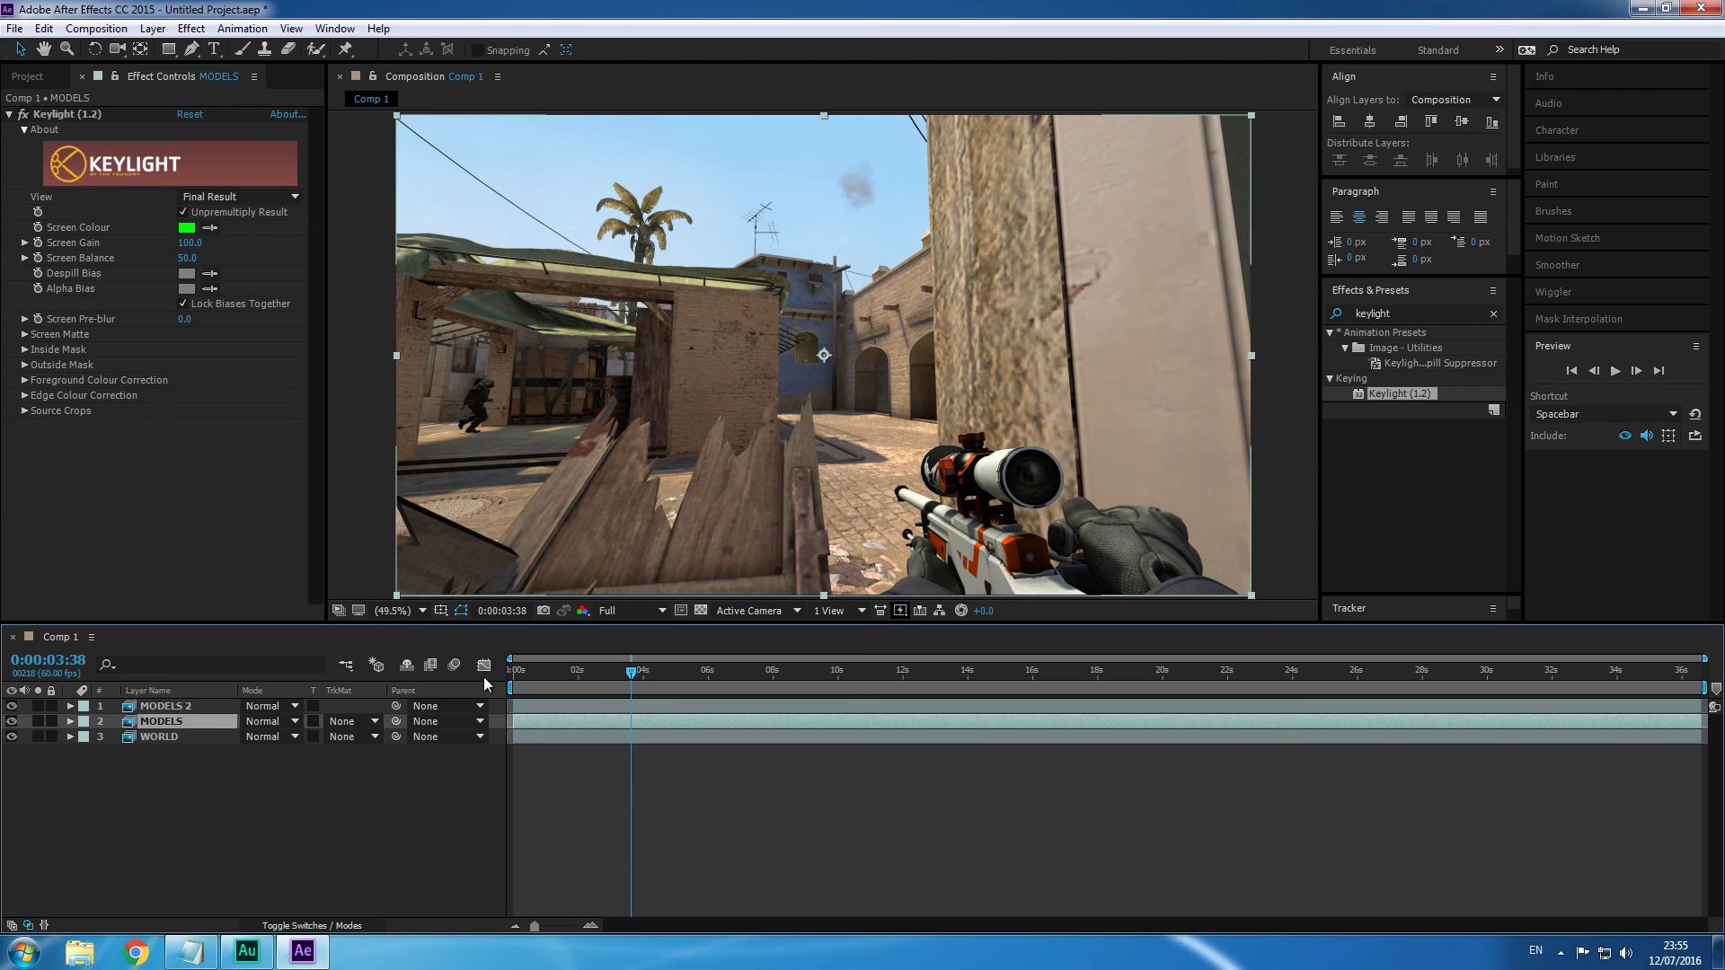
left_click(1409, 315)
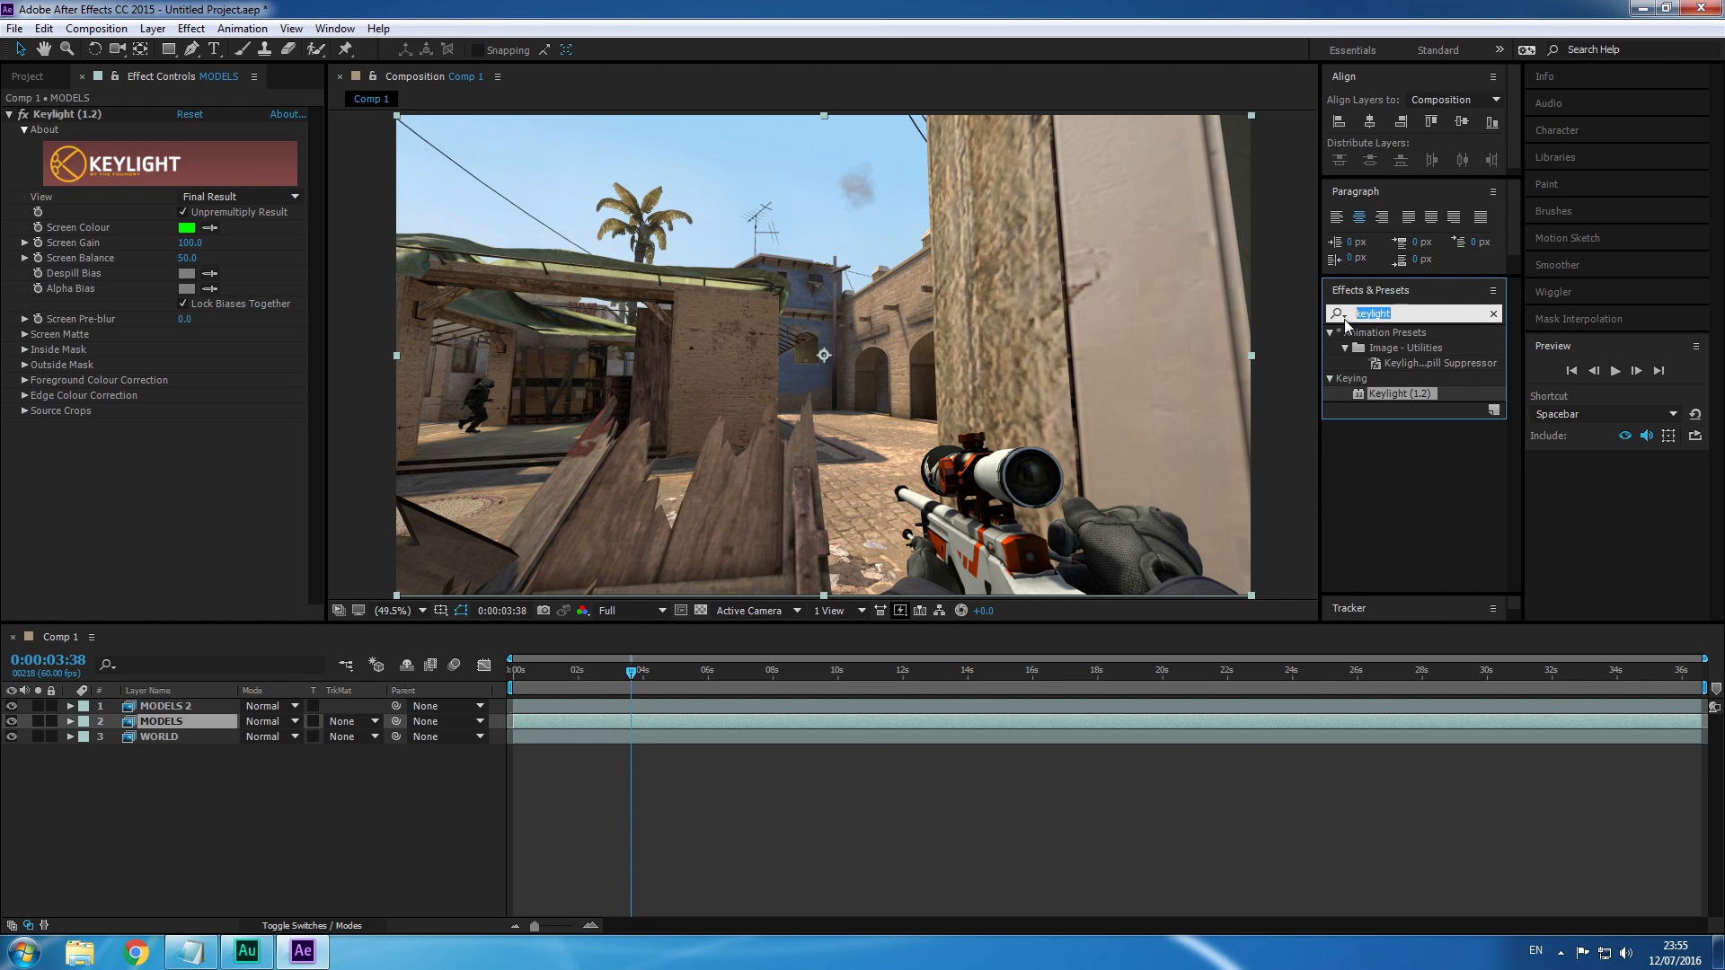
type("hue and")
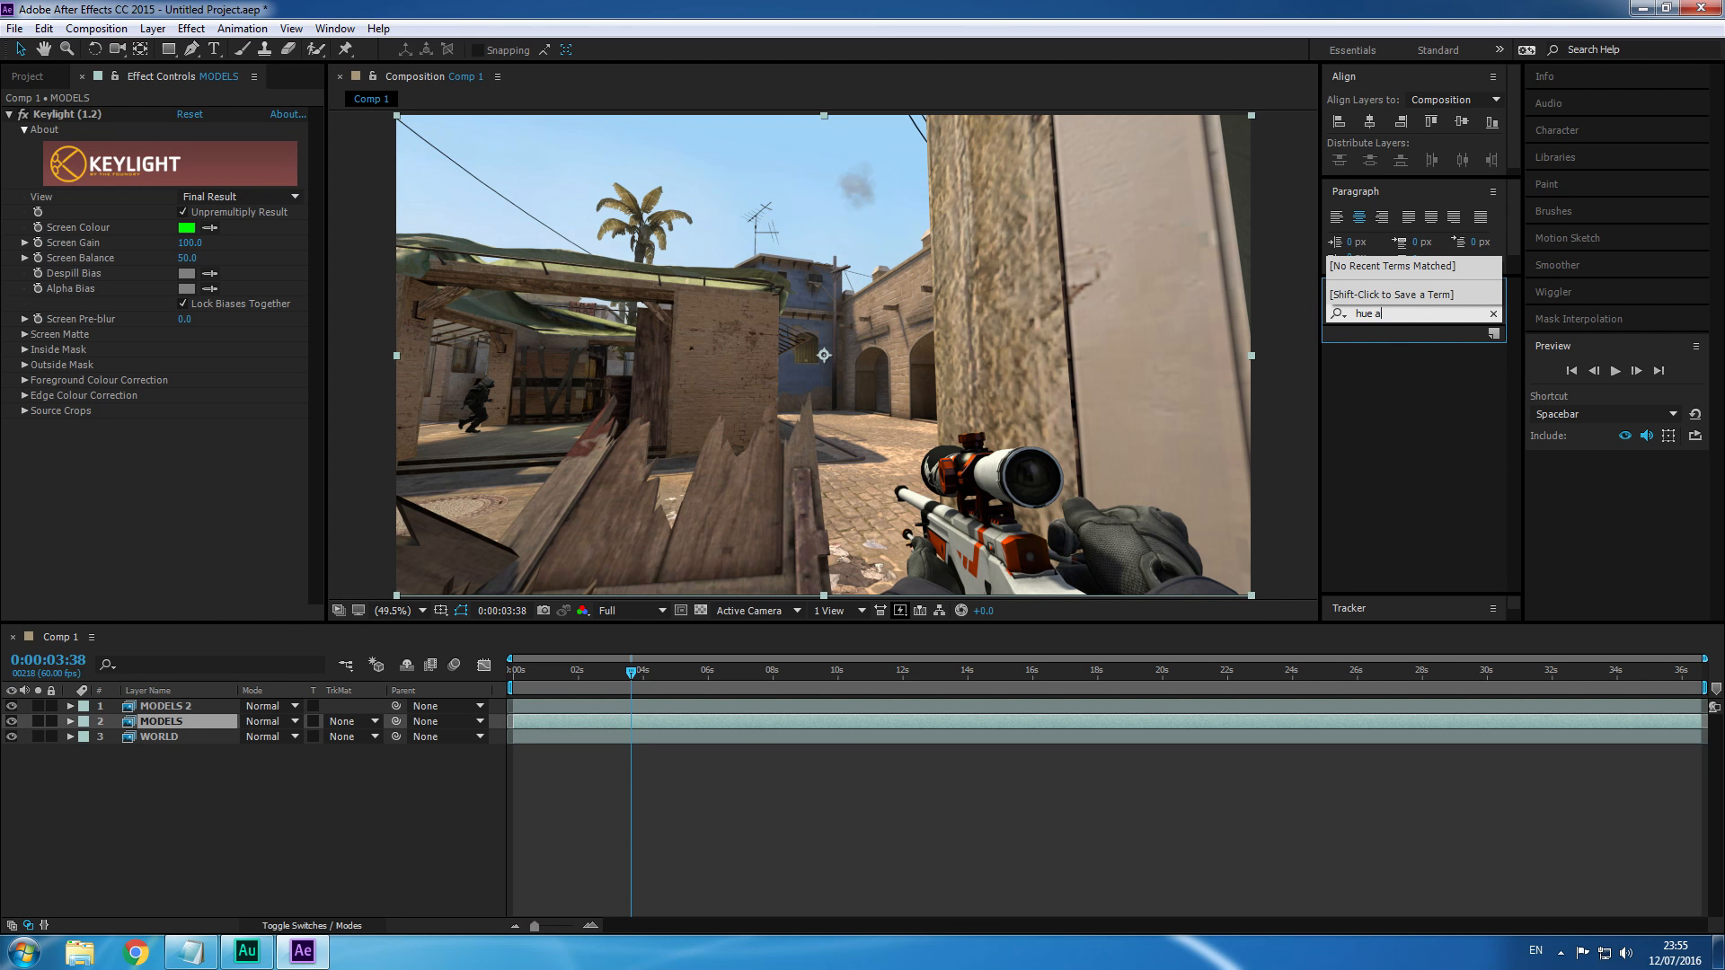
key("BackSpace")
key("BackSpace")
left_click_drag(1404, 407, 721, 708)
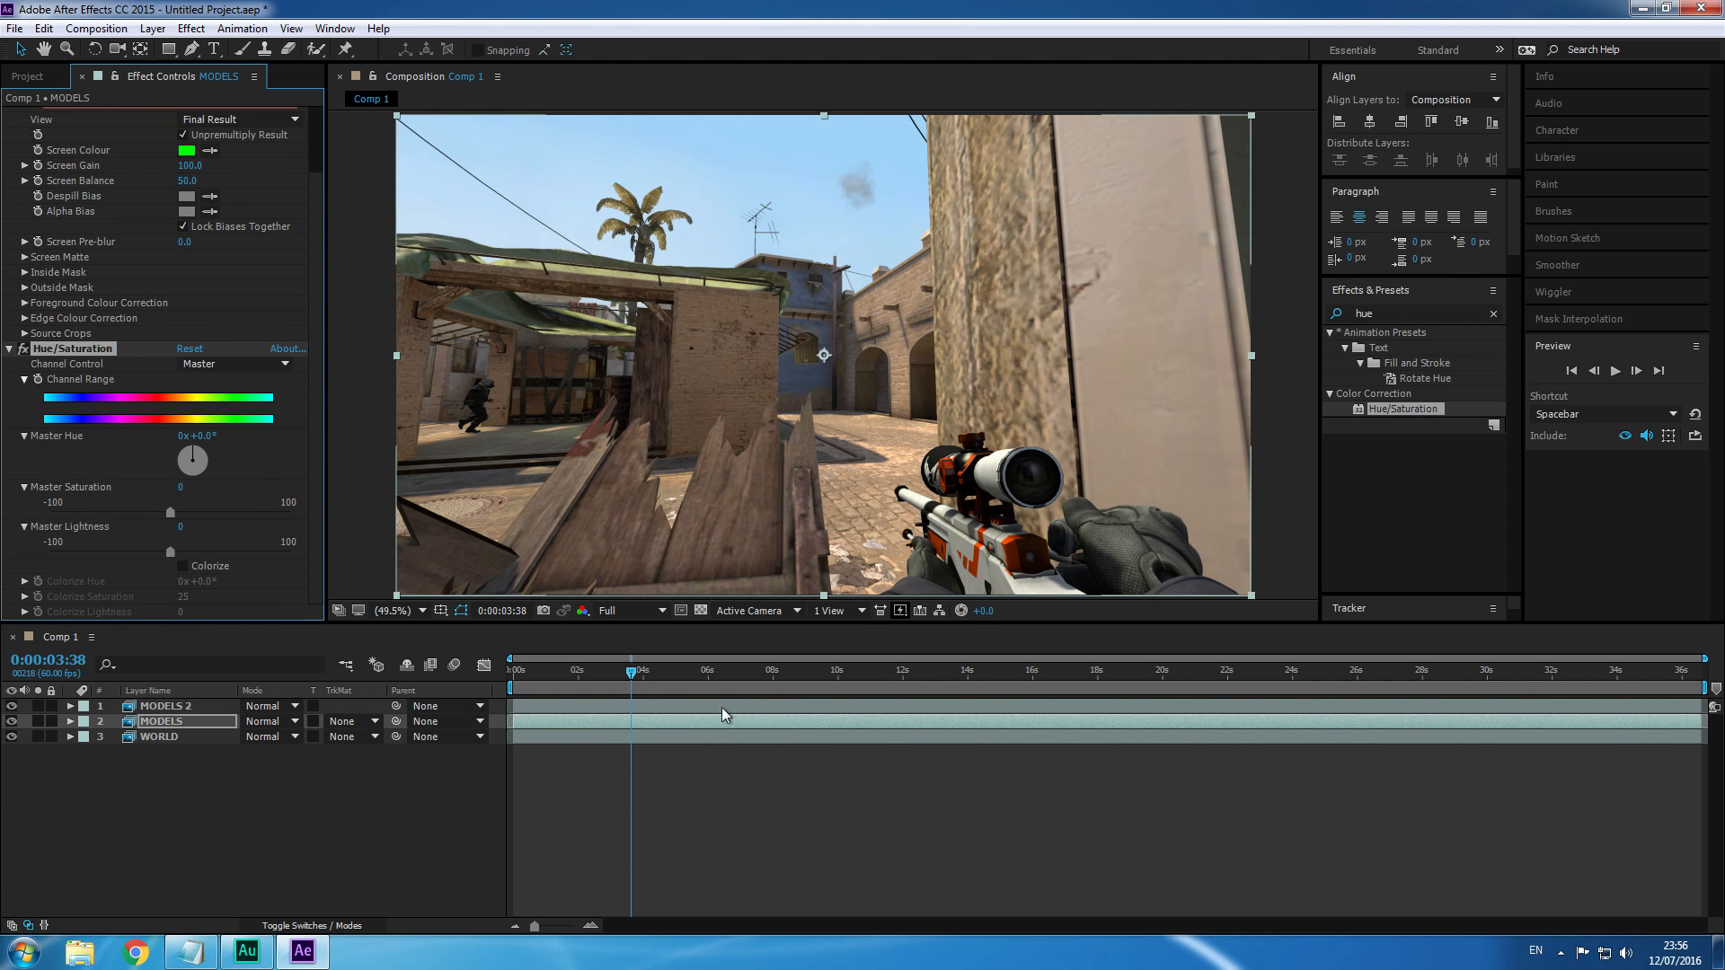
mouse_move(199, 455)
left_mouse_down()
mouse_move(195, 490)
mouse_move(177, 447)
mouse_move(206, 450)
mouse_move(185, 469)
mouse_move(205, 483)
mouse_move(219, 444)
left_mouse_up()
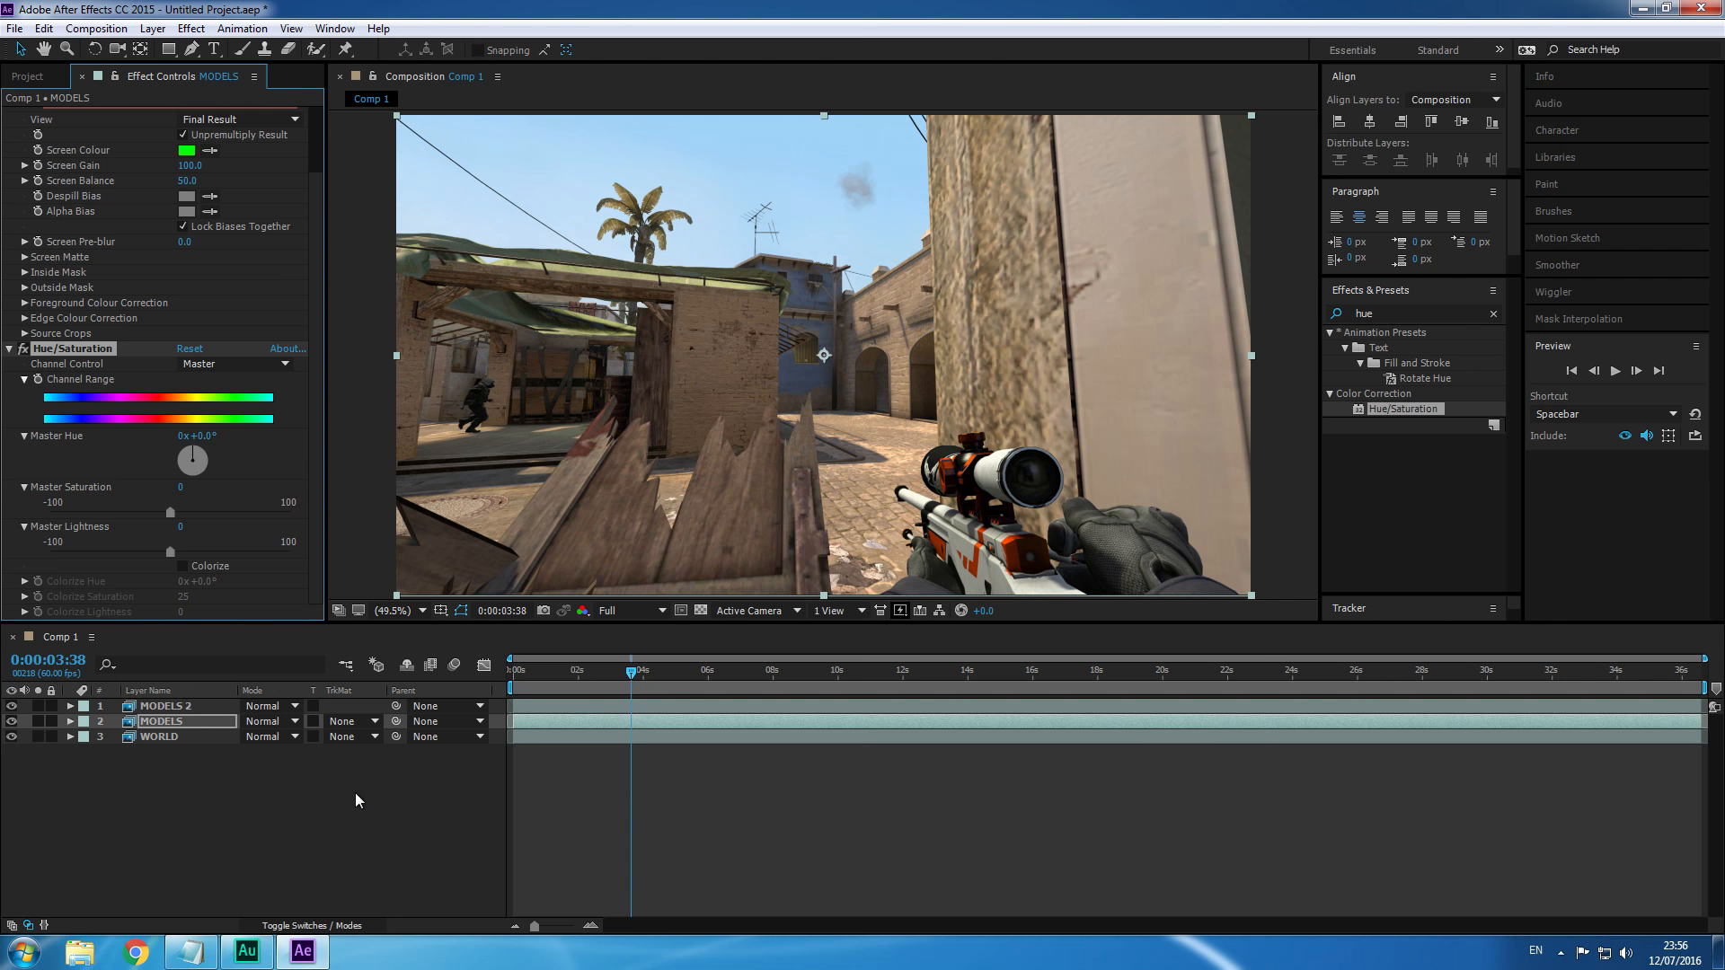
Review the effects on WORLD, MODELS and MODELS 2, and toggle the MODELS layer's visibility to compare the rifle's colours.
left_click(165, 742)
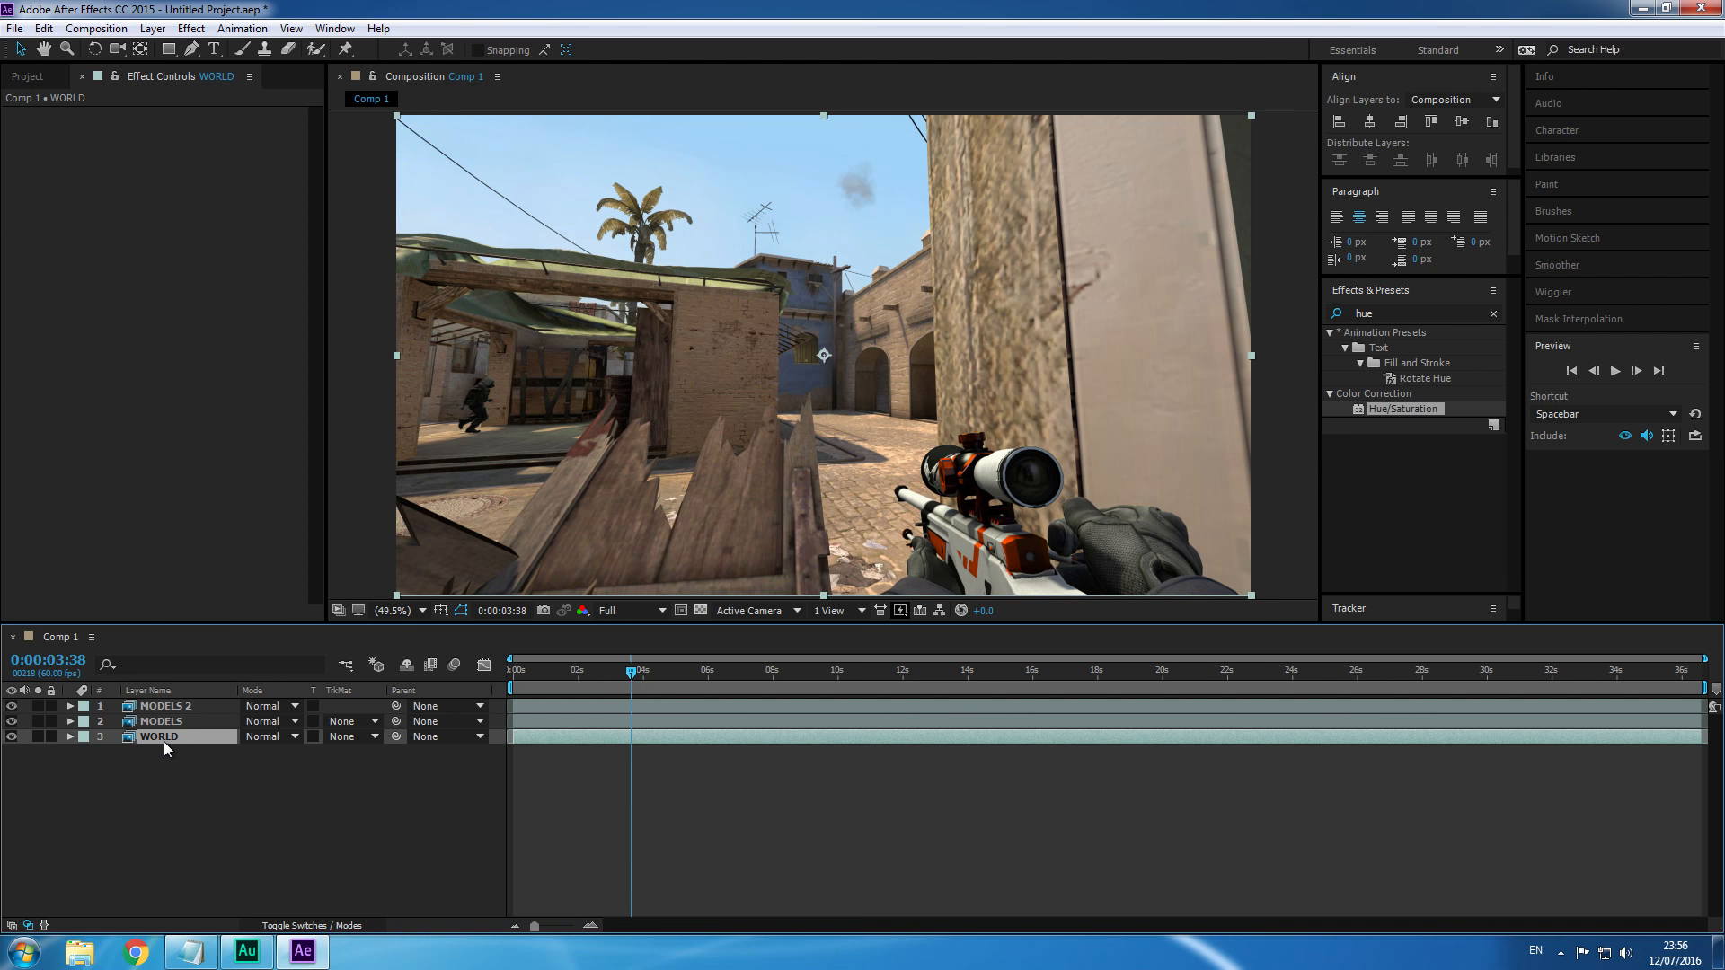
left_click(179, 720)
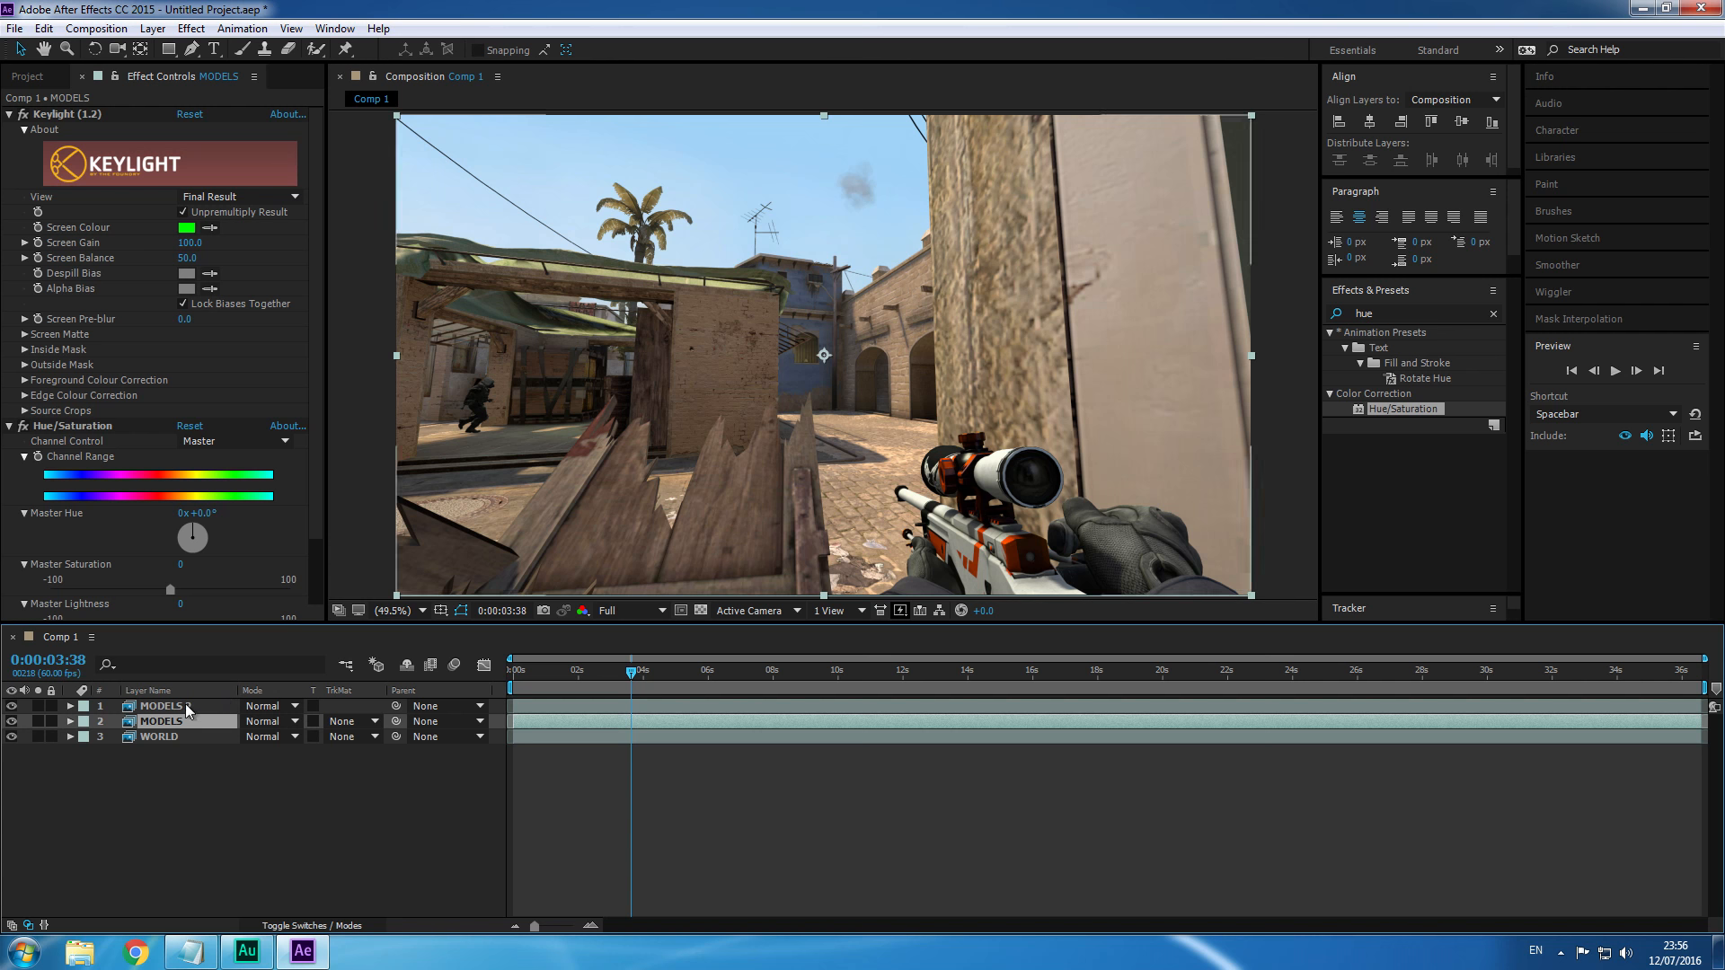
left_click(186, 708)
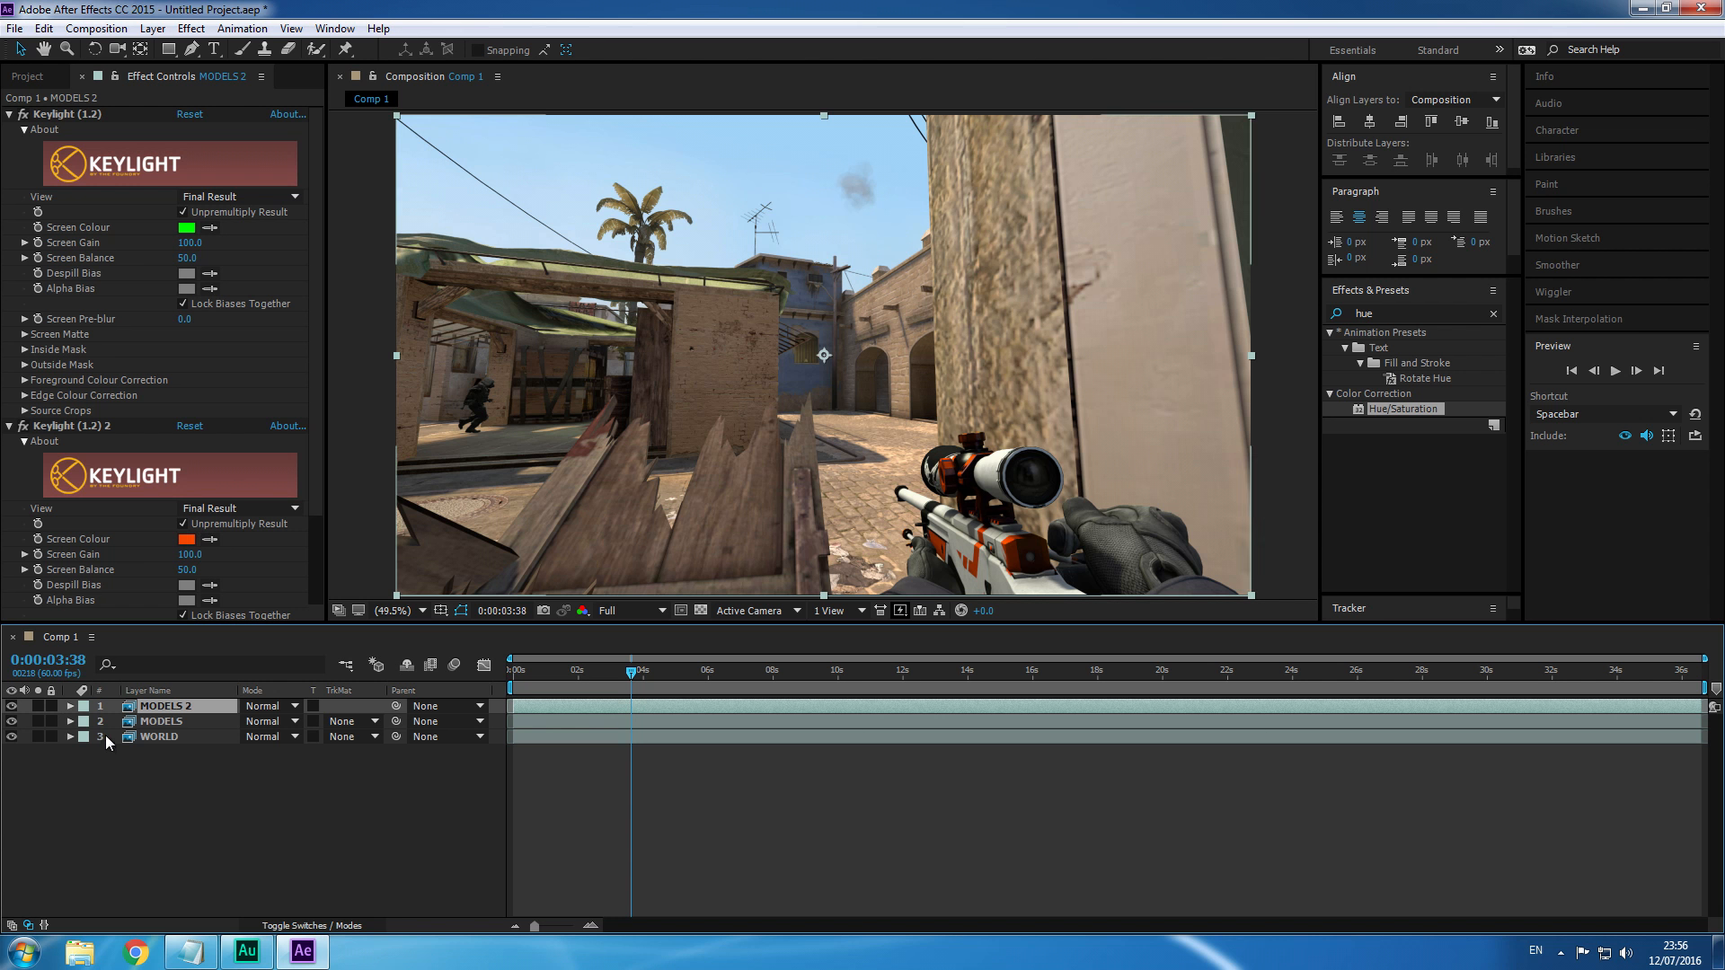
left_click(12, 722)
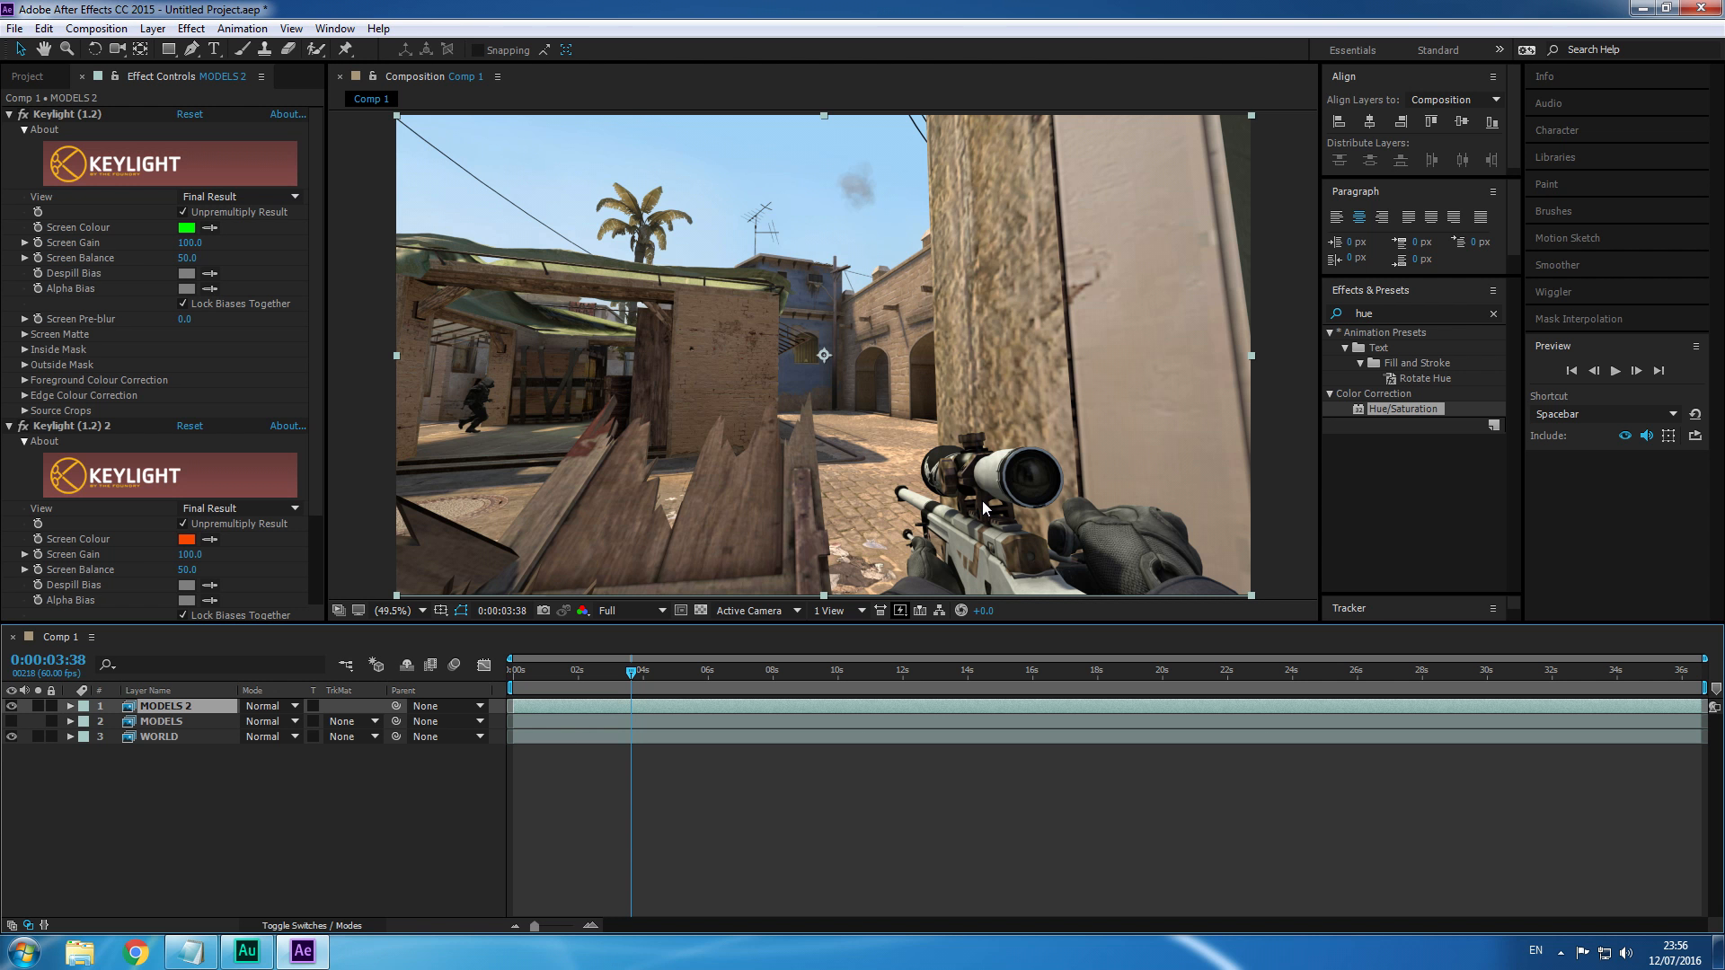
left_click(12, 723)
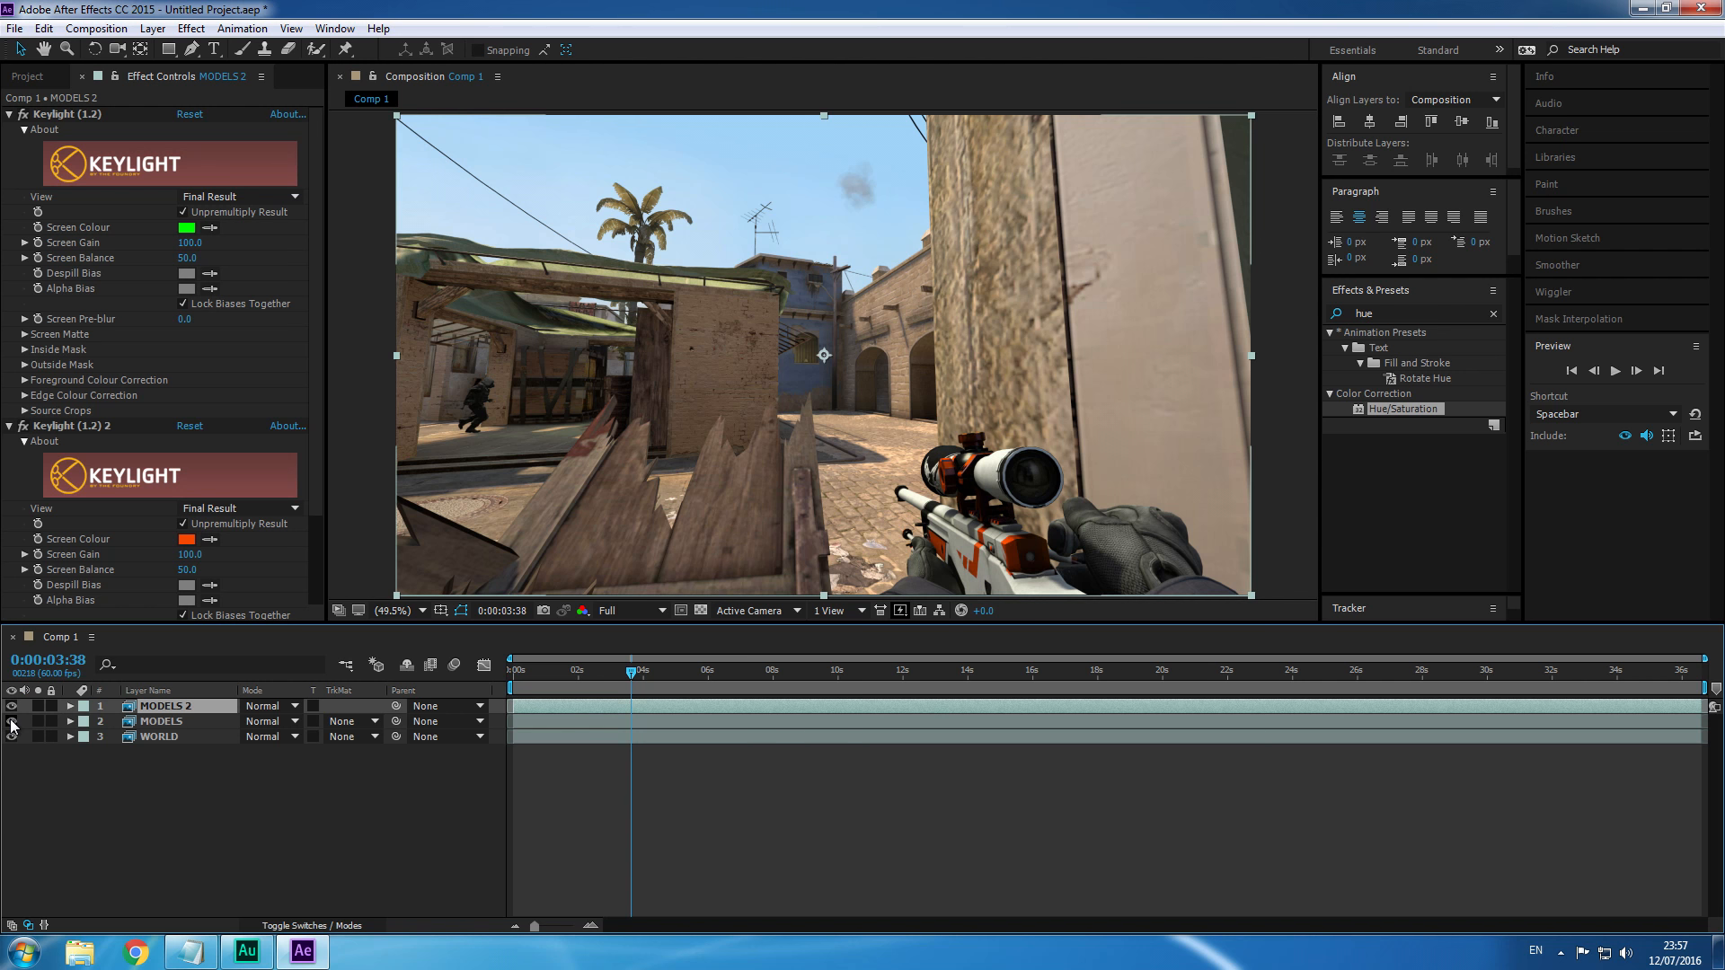
left_click(12, 721)
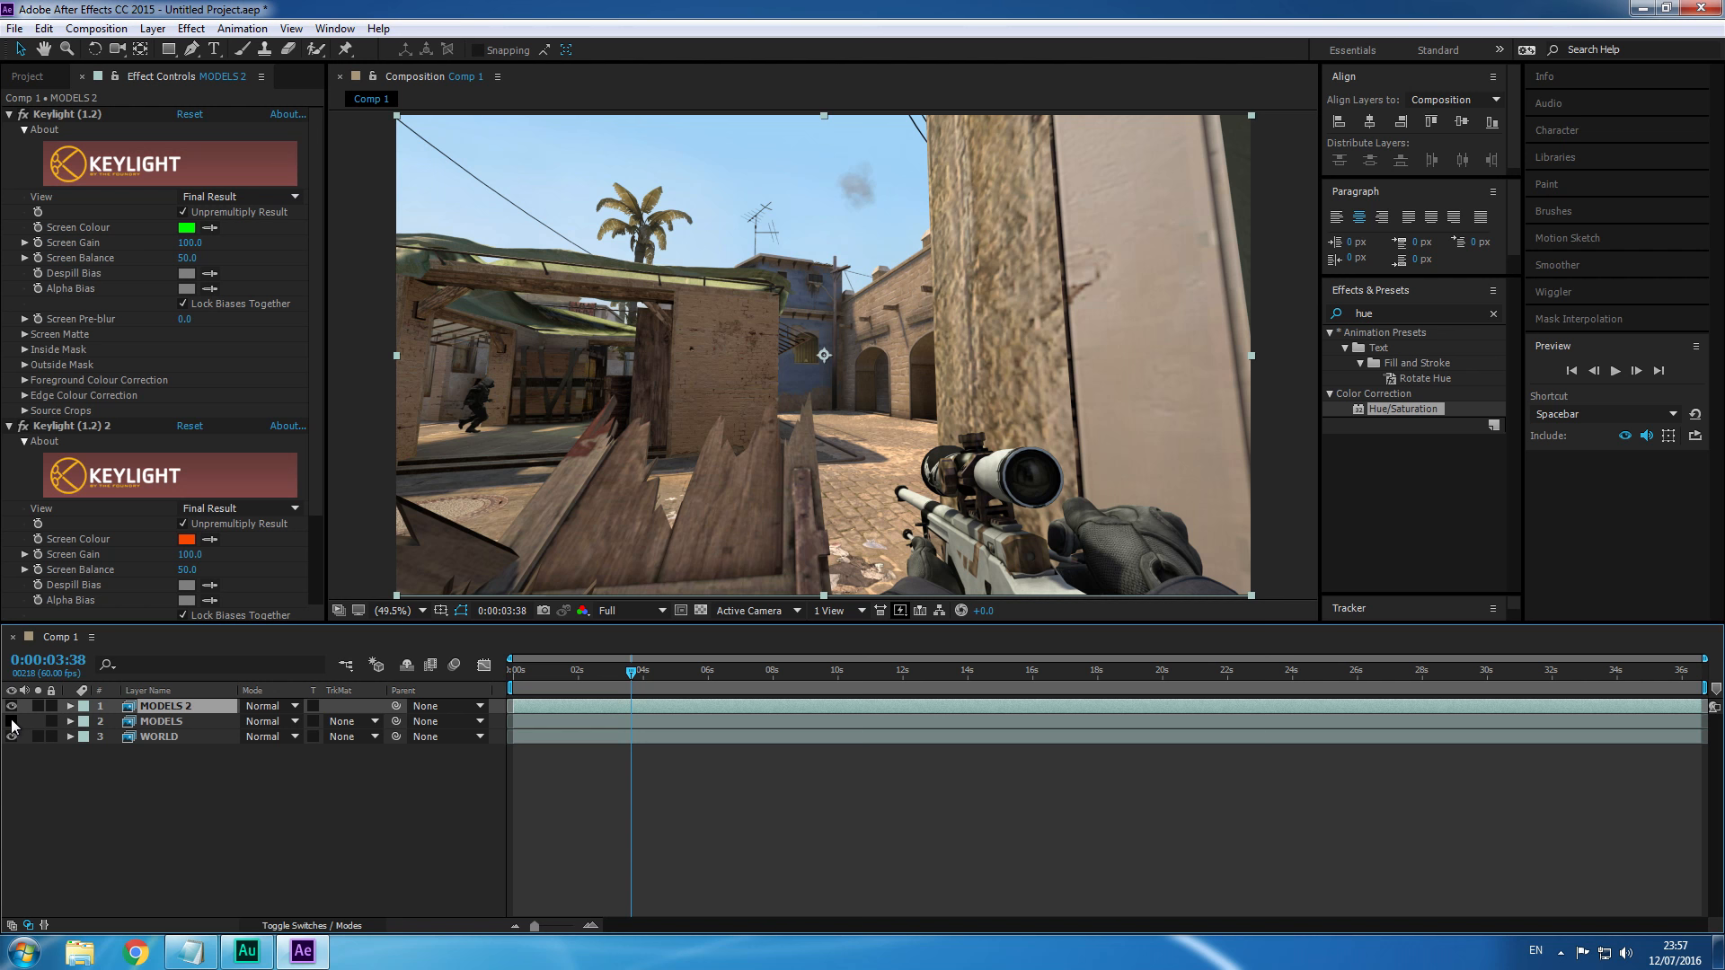
left_click(12, 721)
Try different master hue shifts on the MODELS layer, toggling MODELS 2 to compare, and reset the master hue to 0°.
left_click(176, 723)
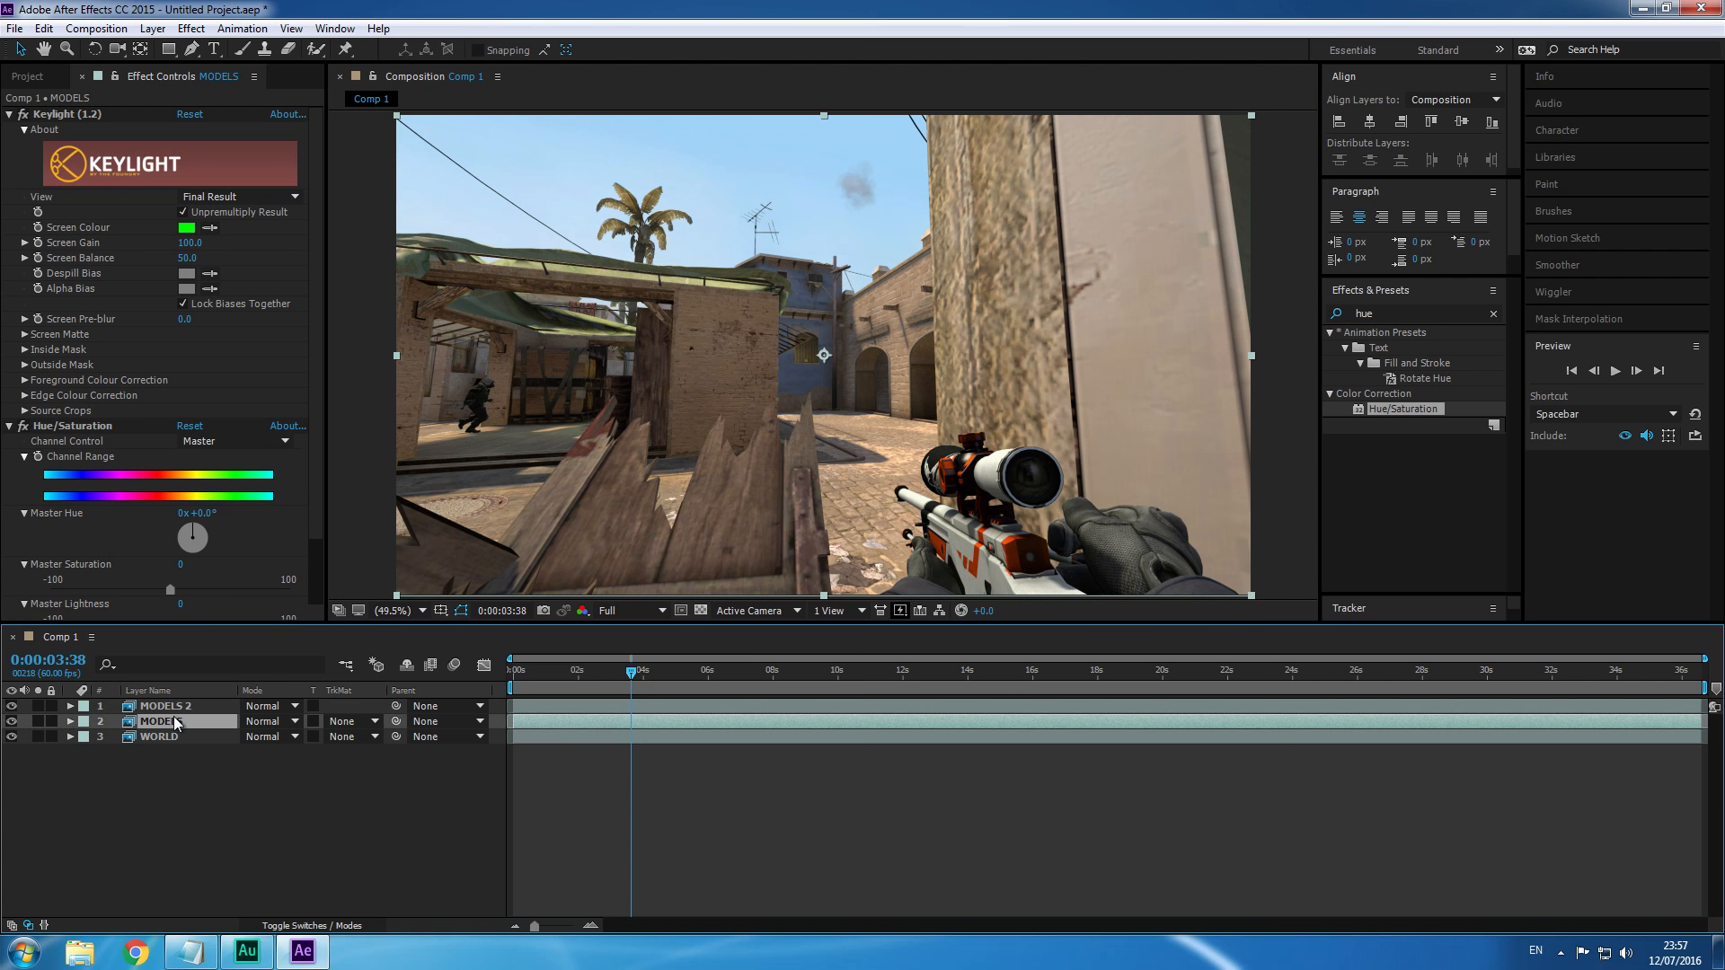
mouse_move(203, 535)
left_mouse_down()
mouse_move(200, 561)
mouse_move(180, 543)
left_mouse_up()
left_click(12, 707)
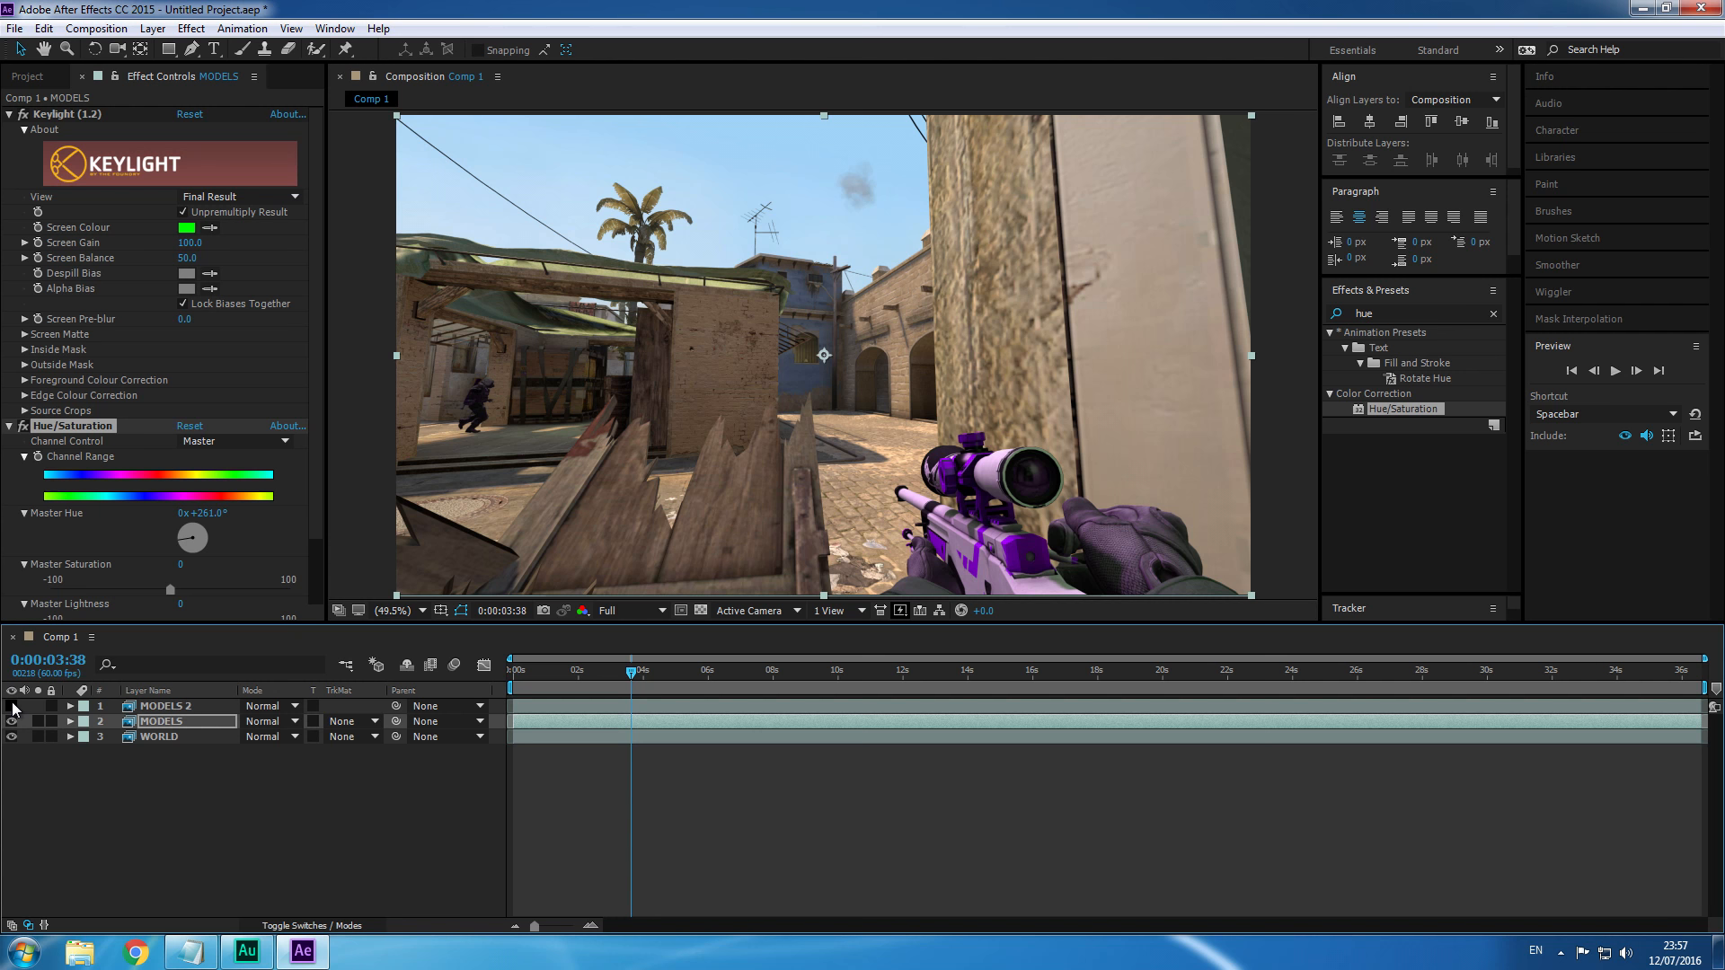
left_click_drag(184, 539, 54, 660)
left_click(15, 706)
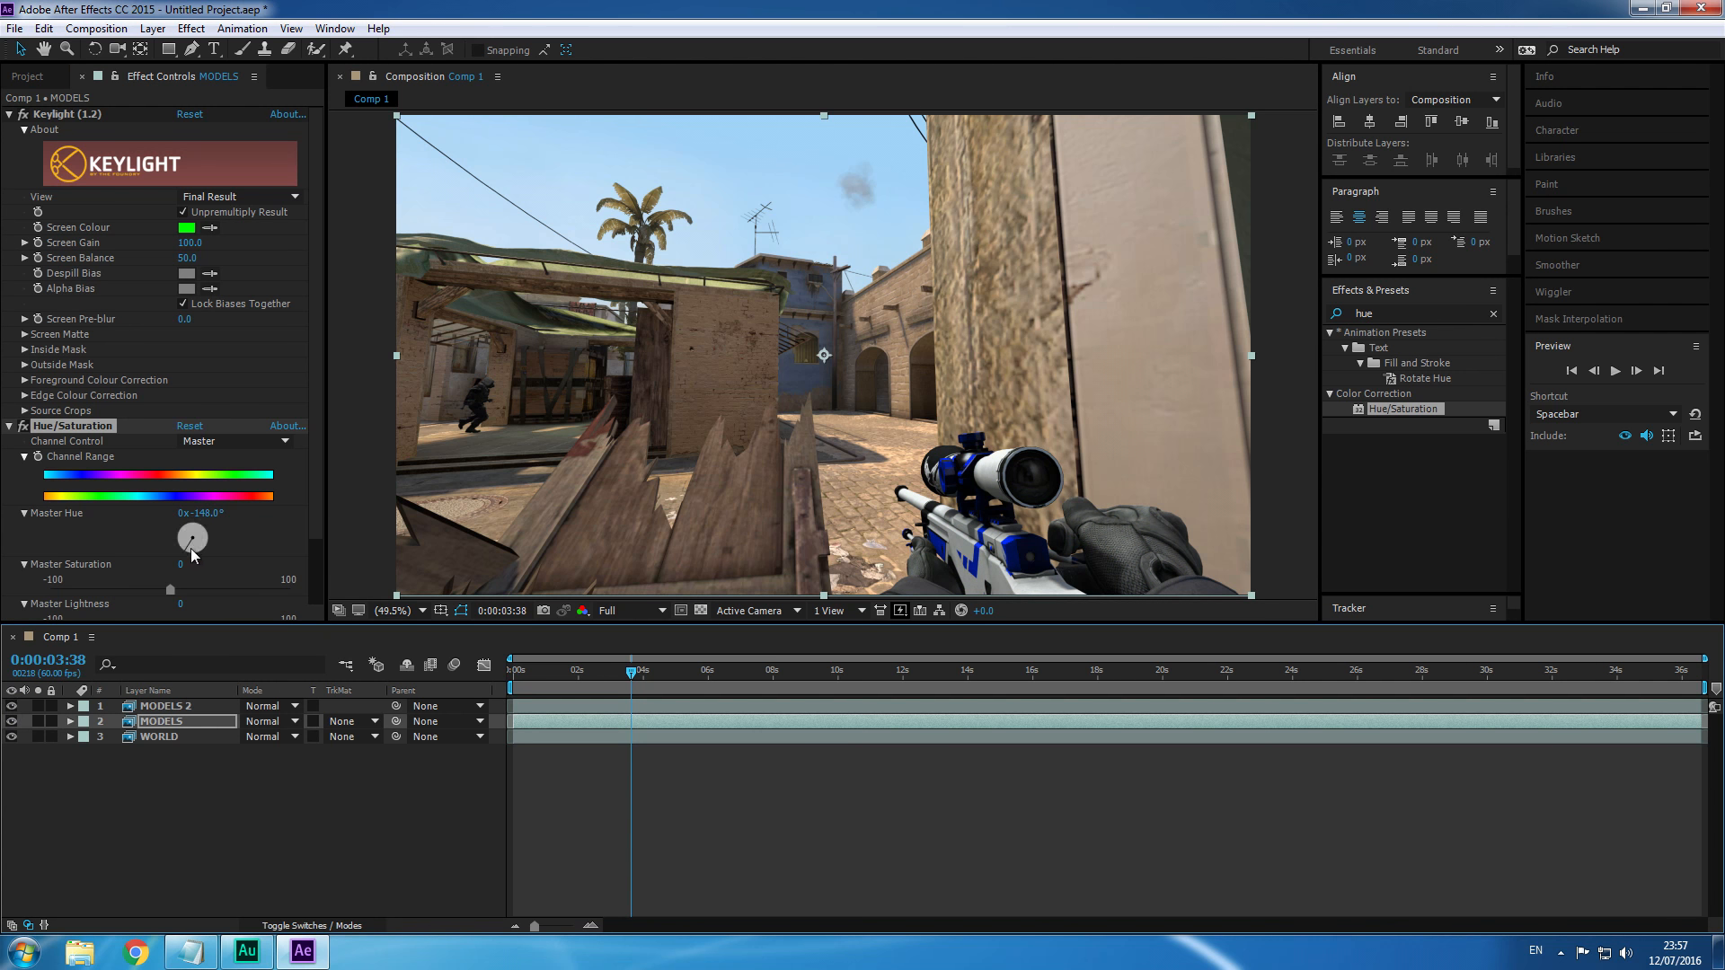
left_click(208, 513)
key("Return")
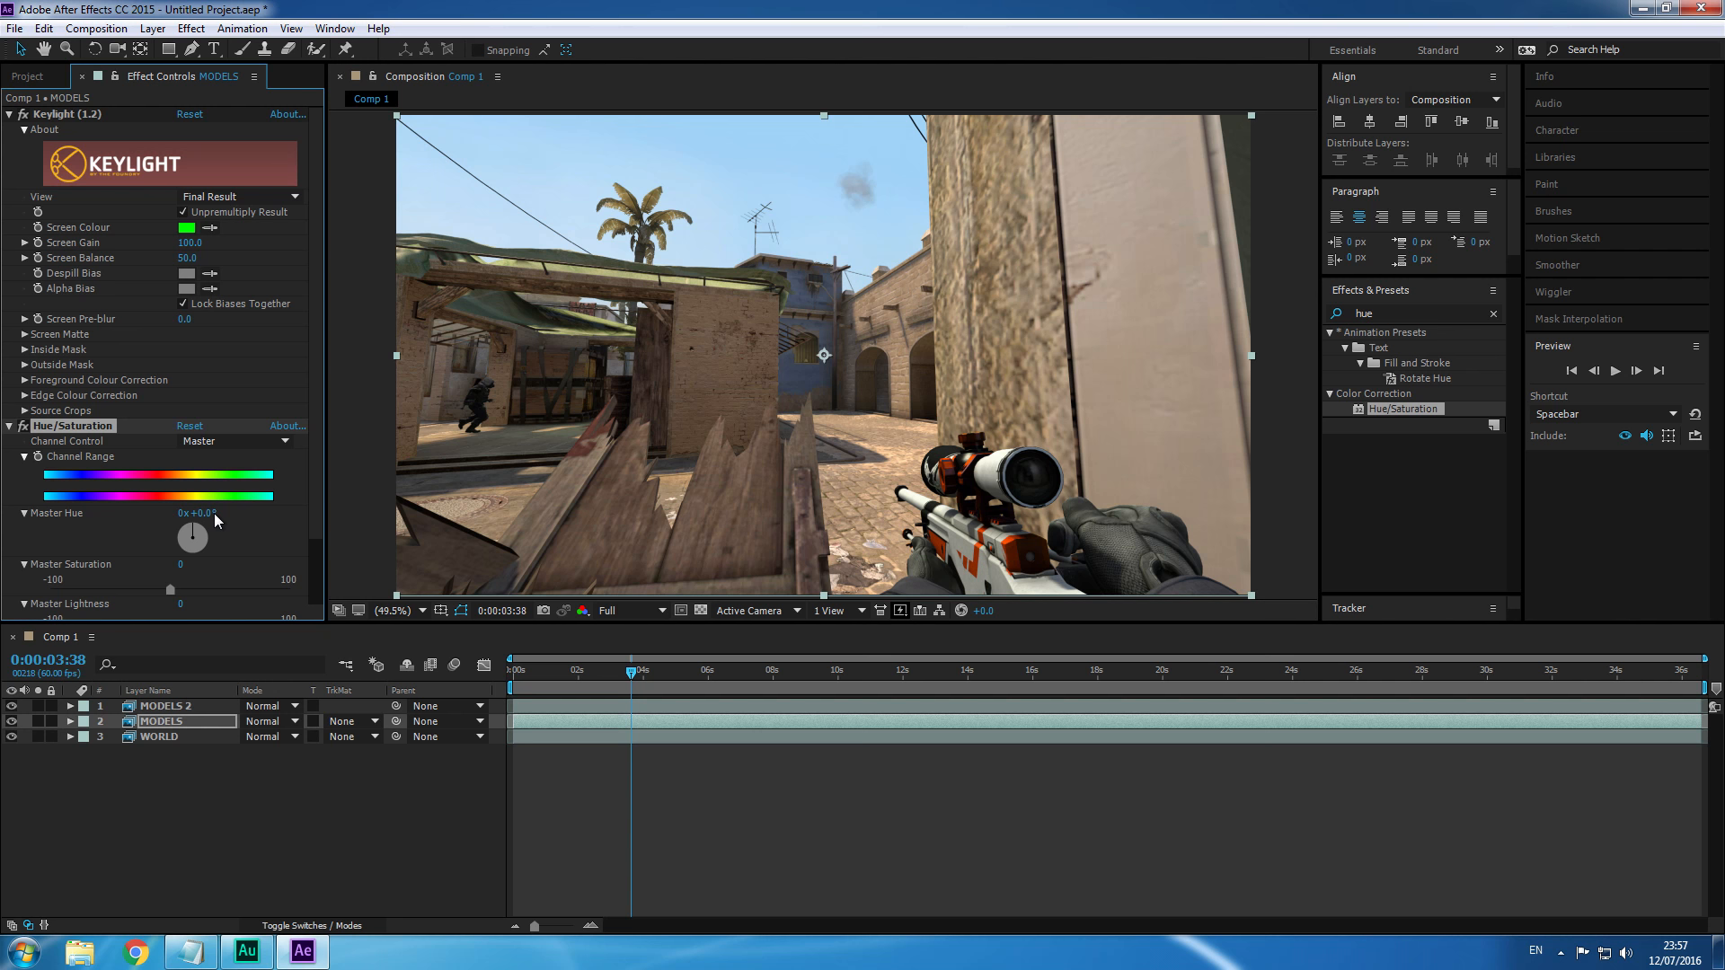
Start Channel Range keyframing on MODELS at 0:00:14:37 and set its master hue to 218° at 0:00:14:44.
left_click_drag(580, 670, 987, 674)
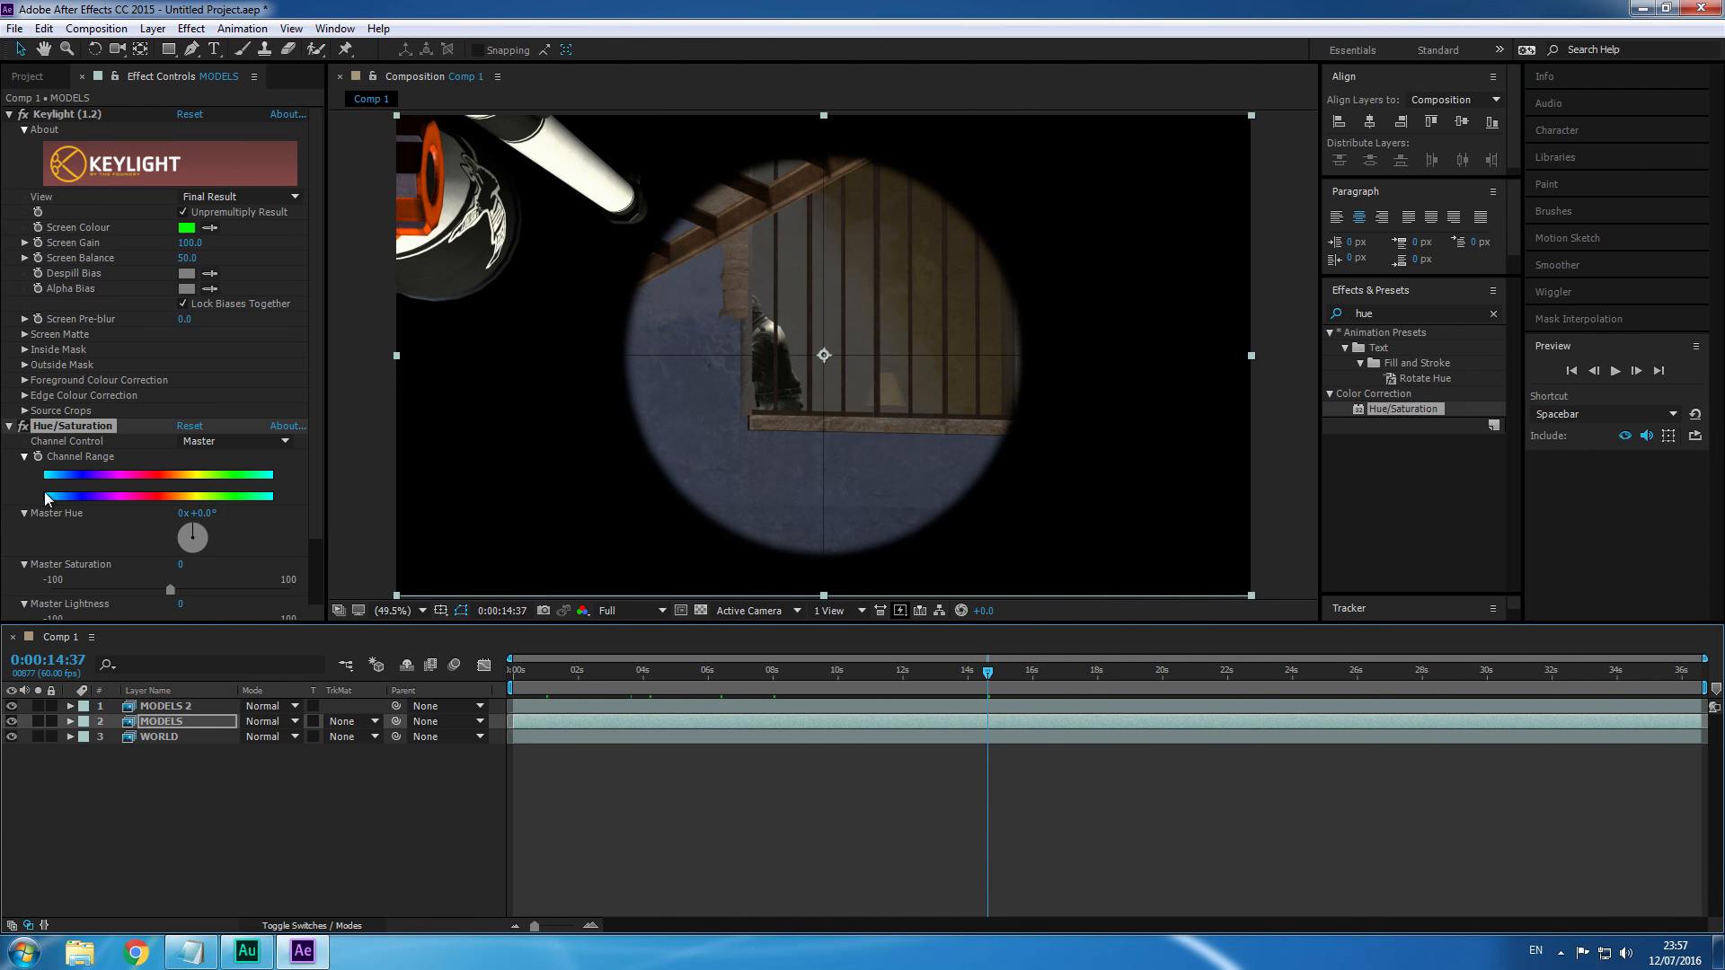
left_click(39, 459)
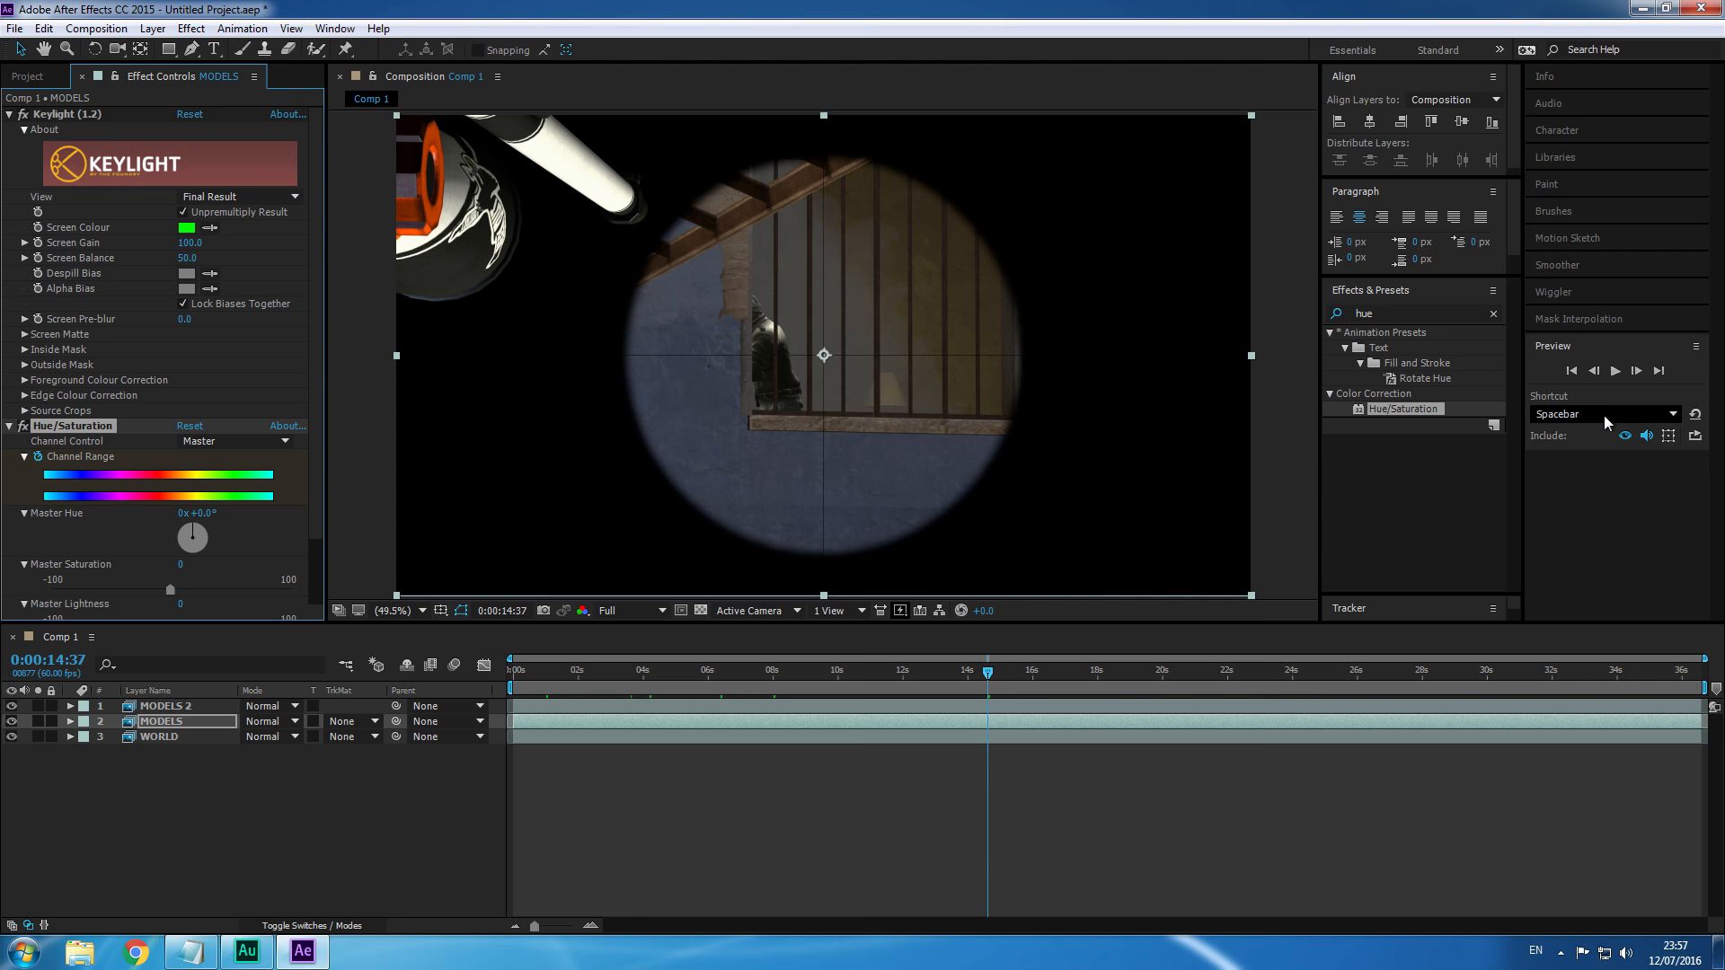
left_click(1637, 371)
left_click(1637, 371)
left_click(1638, 372)
left_click(1637, 371)
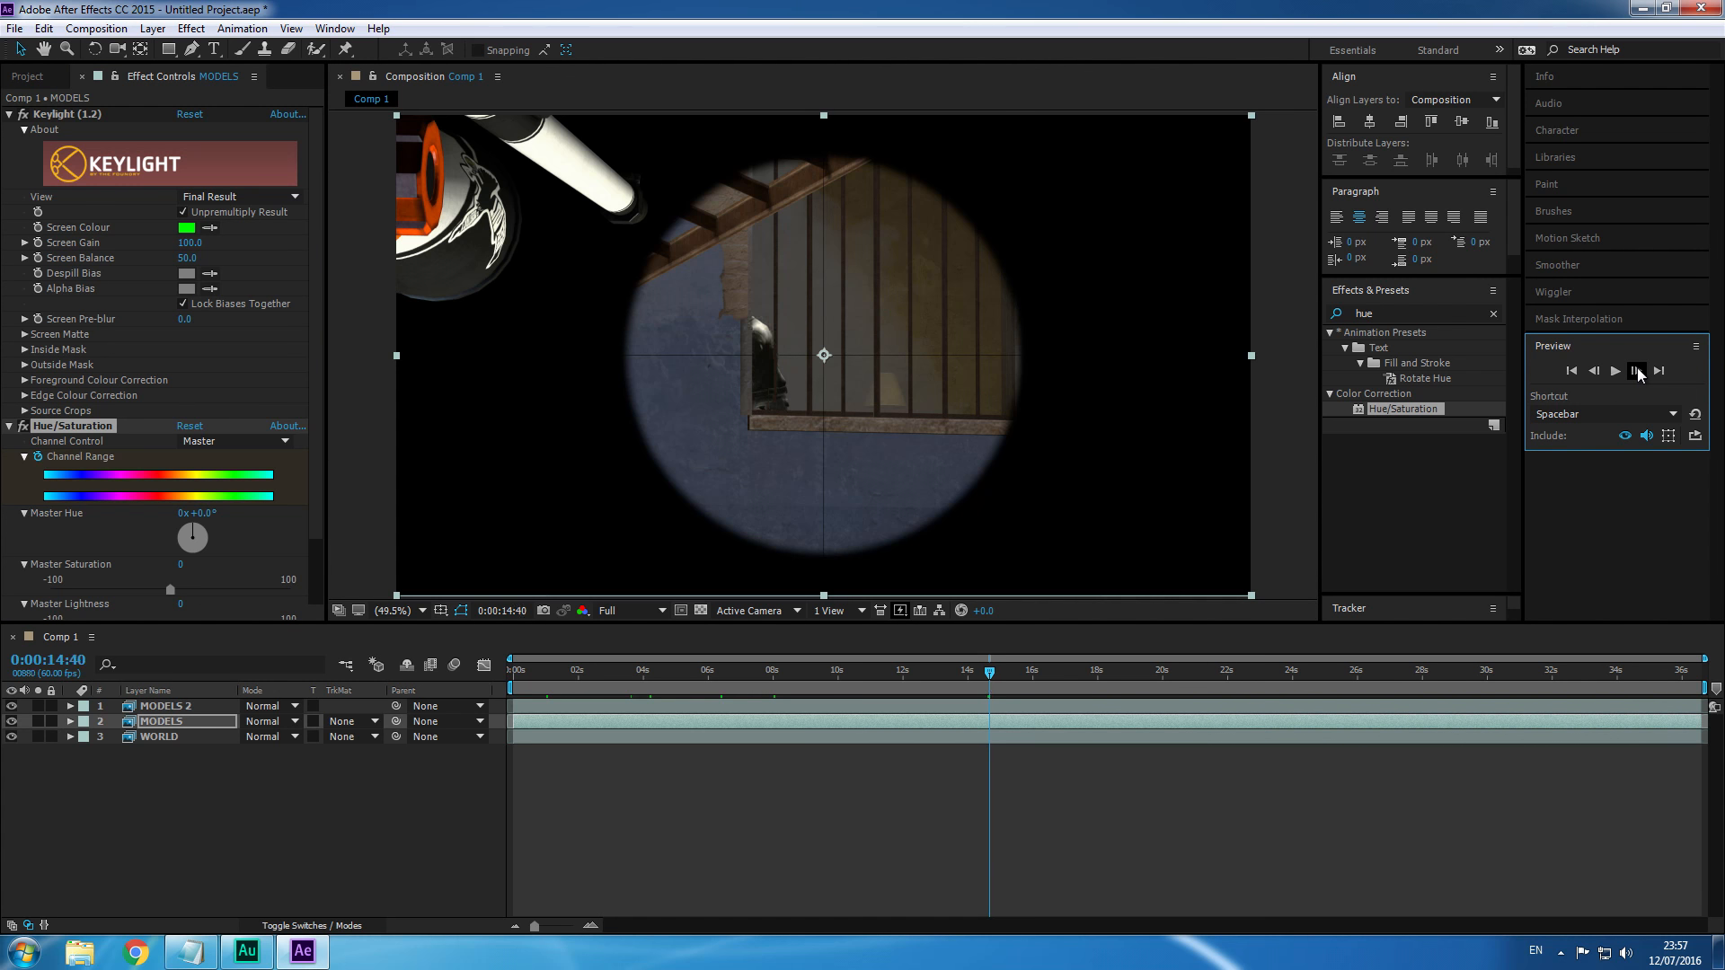
left_click(1637, 371)
left_click(1637, 371)
left_click(1637, 371)
left_click_drag(199, 530, 190, 554)
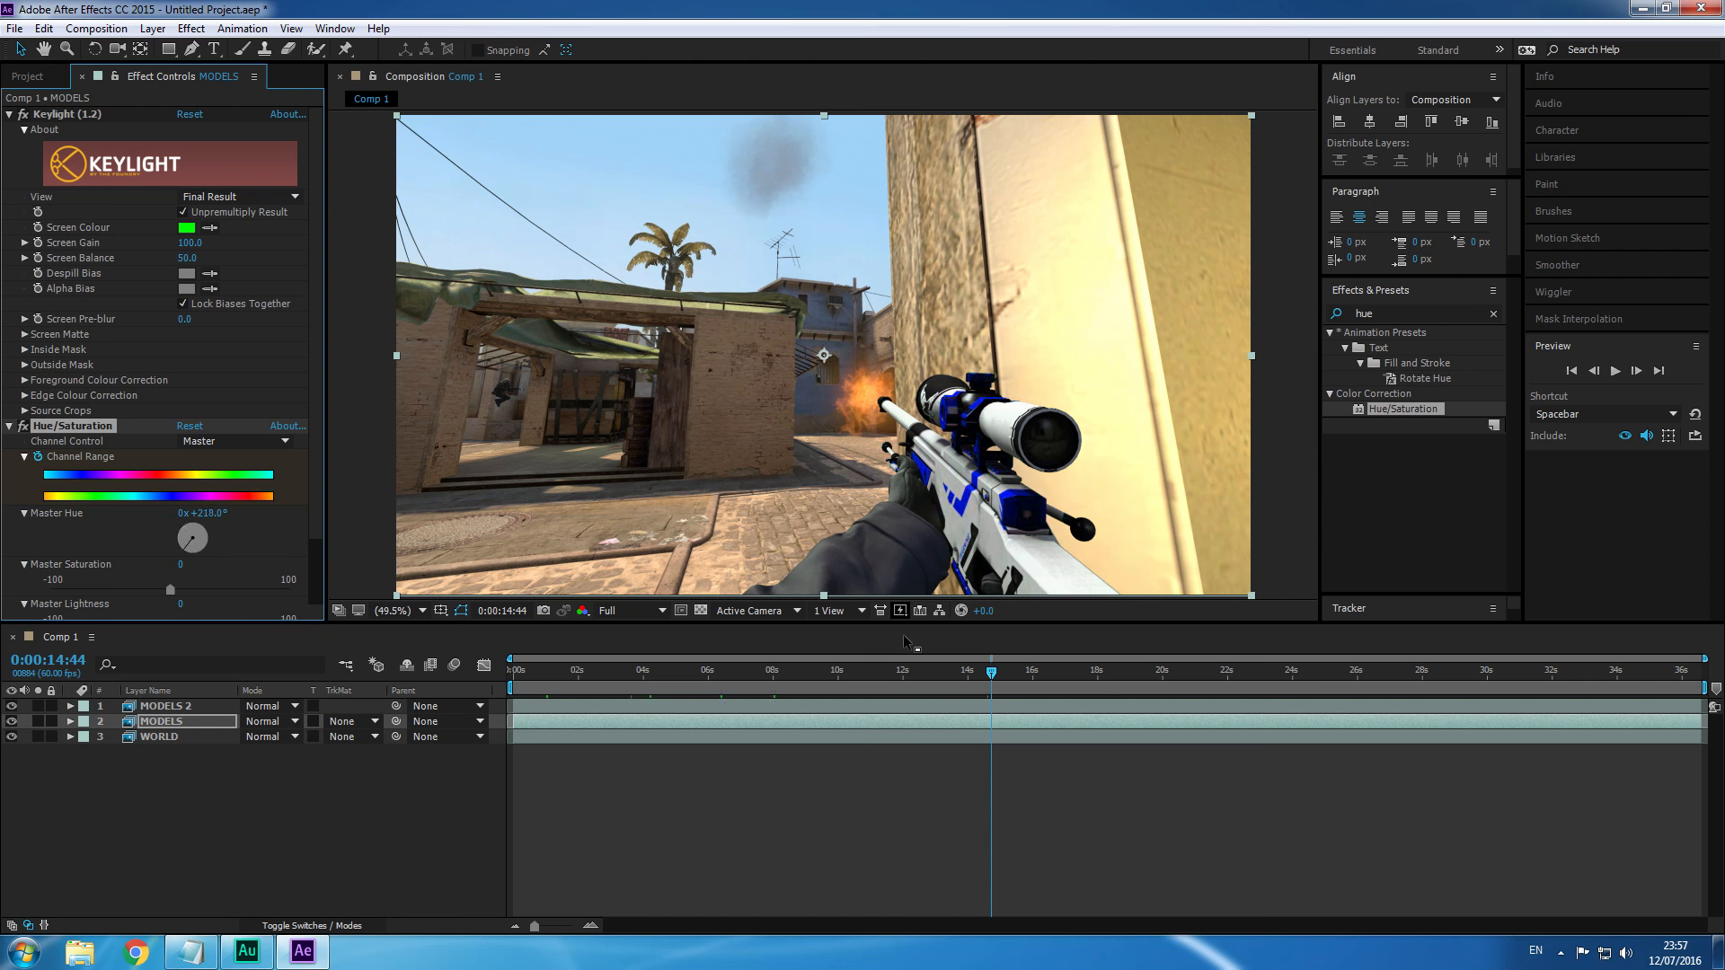
Split the MODELS and MODELS 2 layers at 0:00:07:15.
left_click_drag(852, 665, 748, 656)
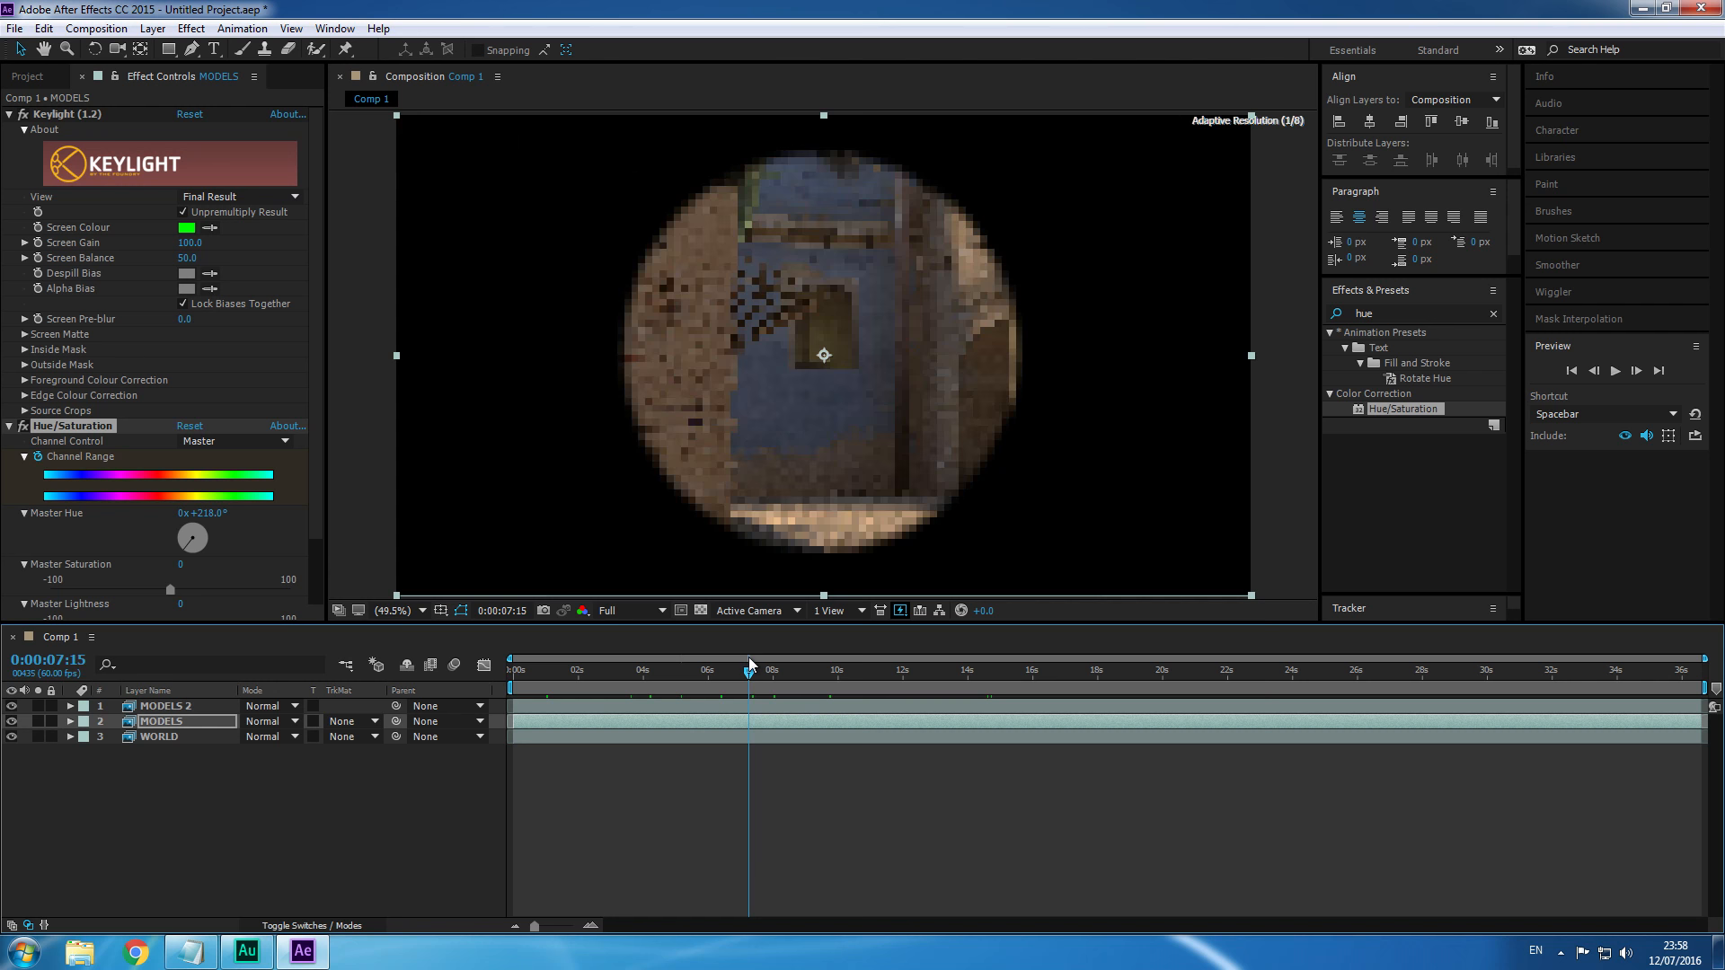
left_click(752, 709, "shift")
key("ctrl+shift+d")
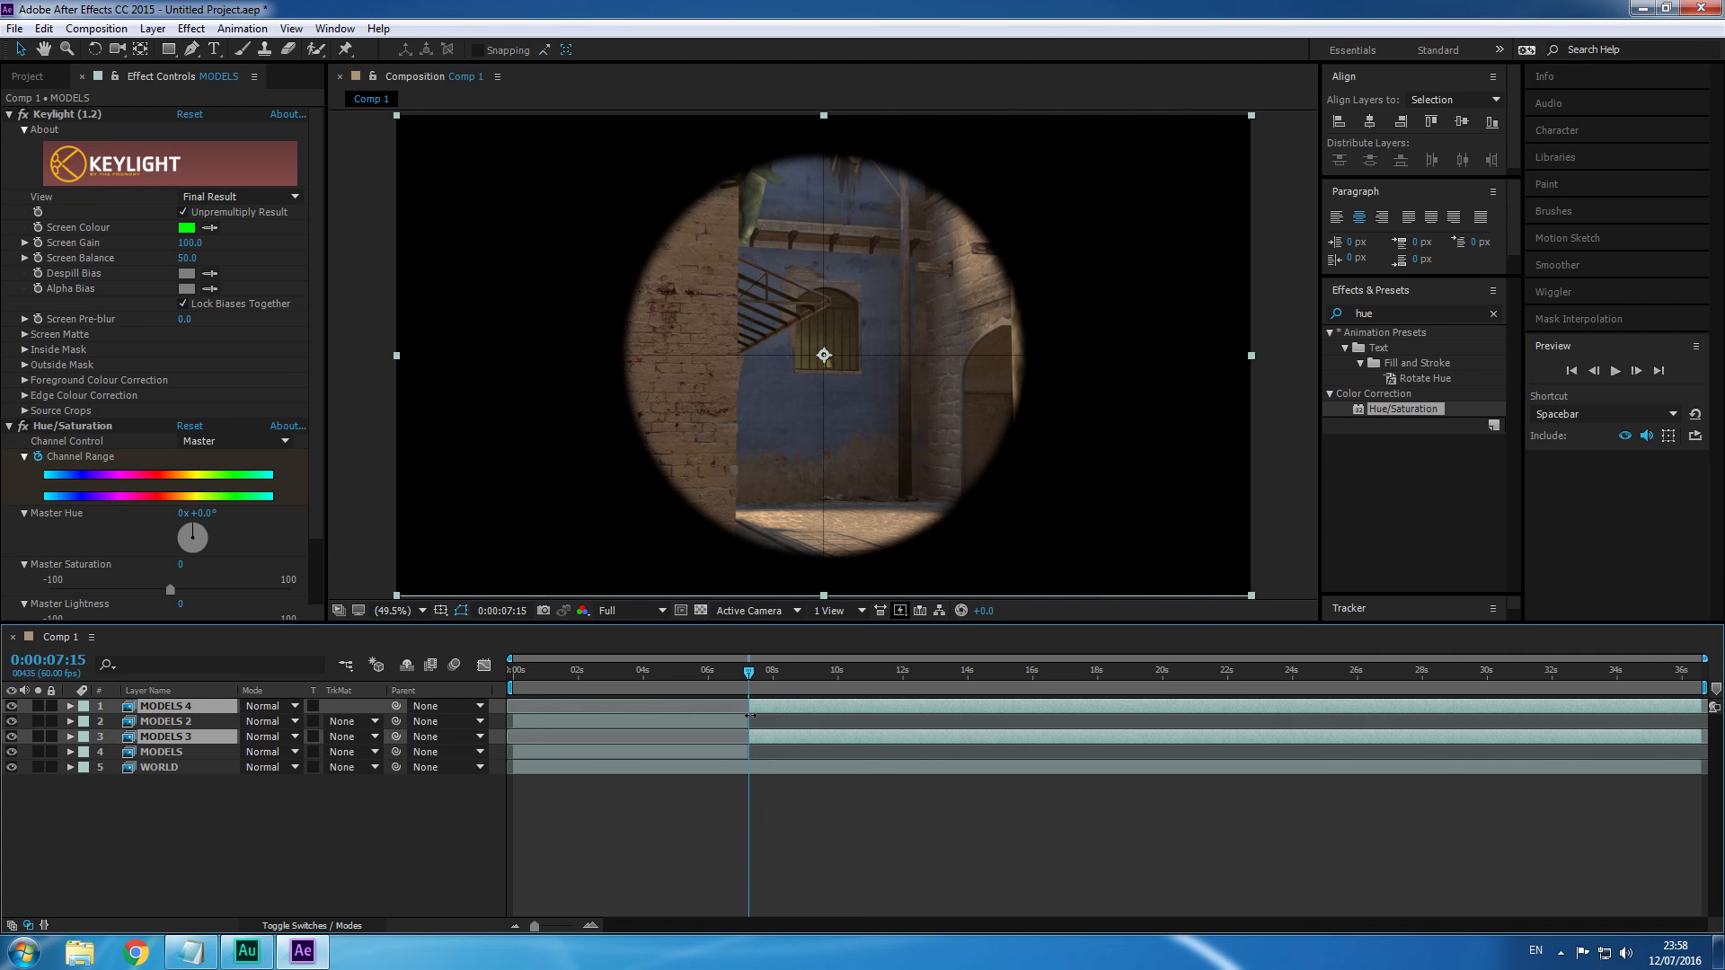
Split the MODELS 3 and MODELS 4 layers at 0:00:14:42.
left_click_drag(755, 676, 989, 674)
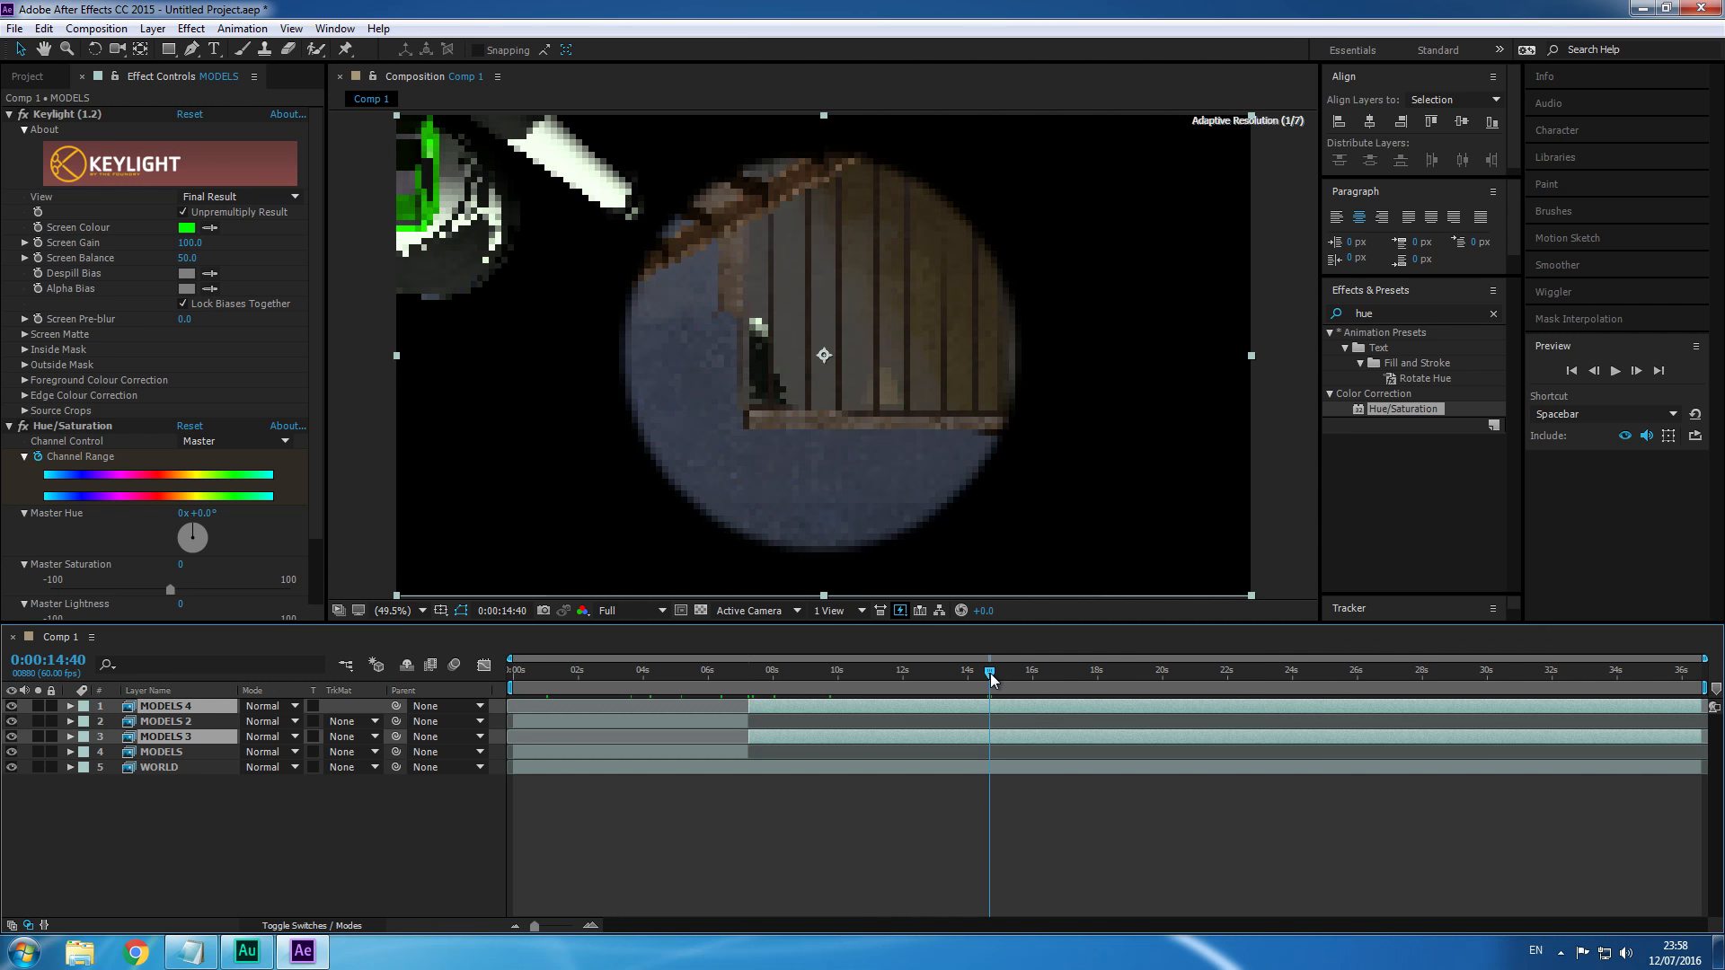
left_click(1636, 371)
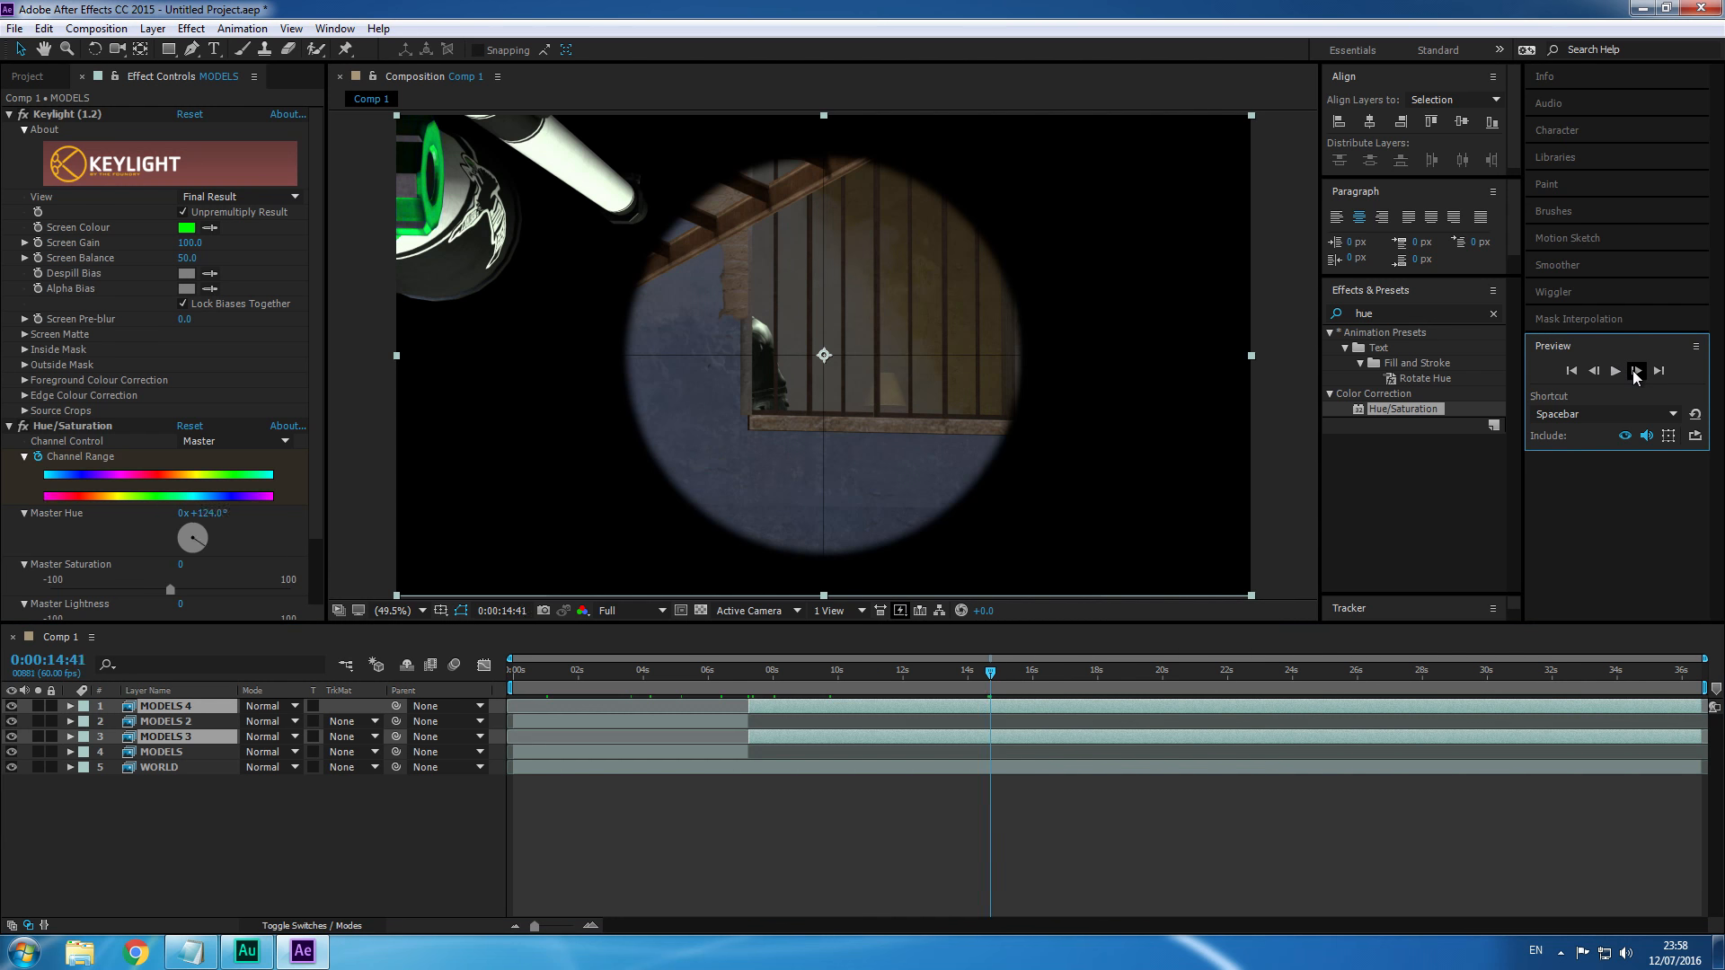
left_click(1637, 370)
key("ctrl+shift+d")
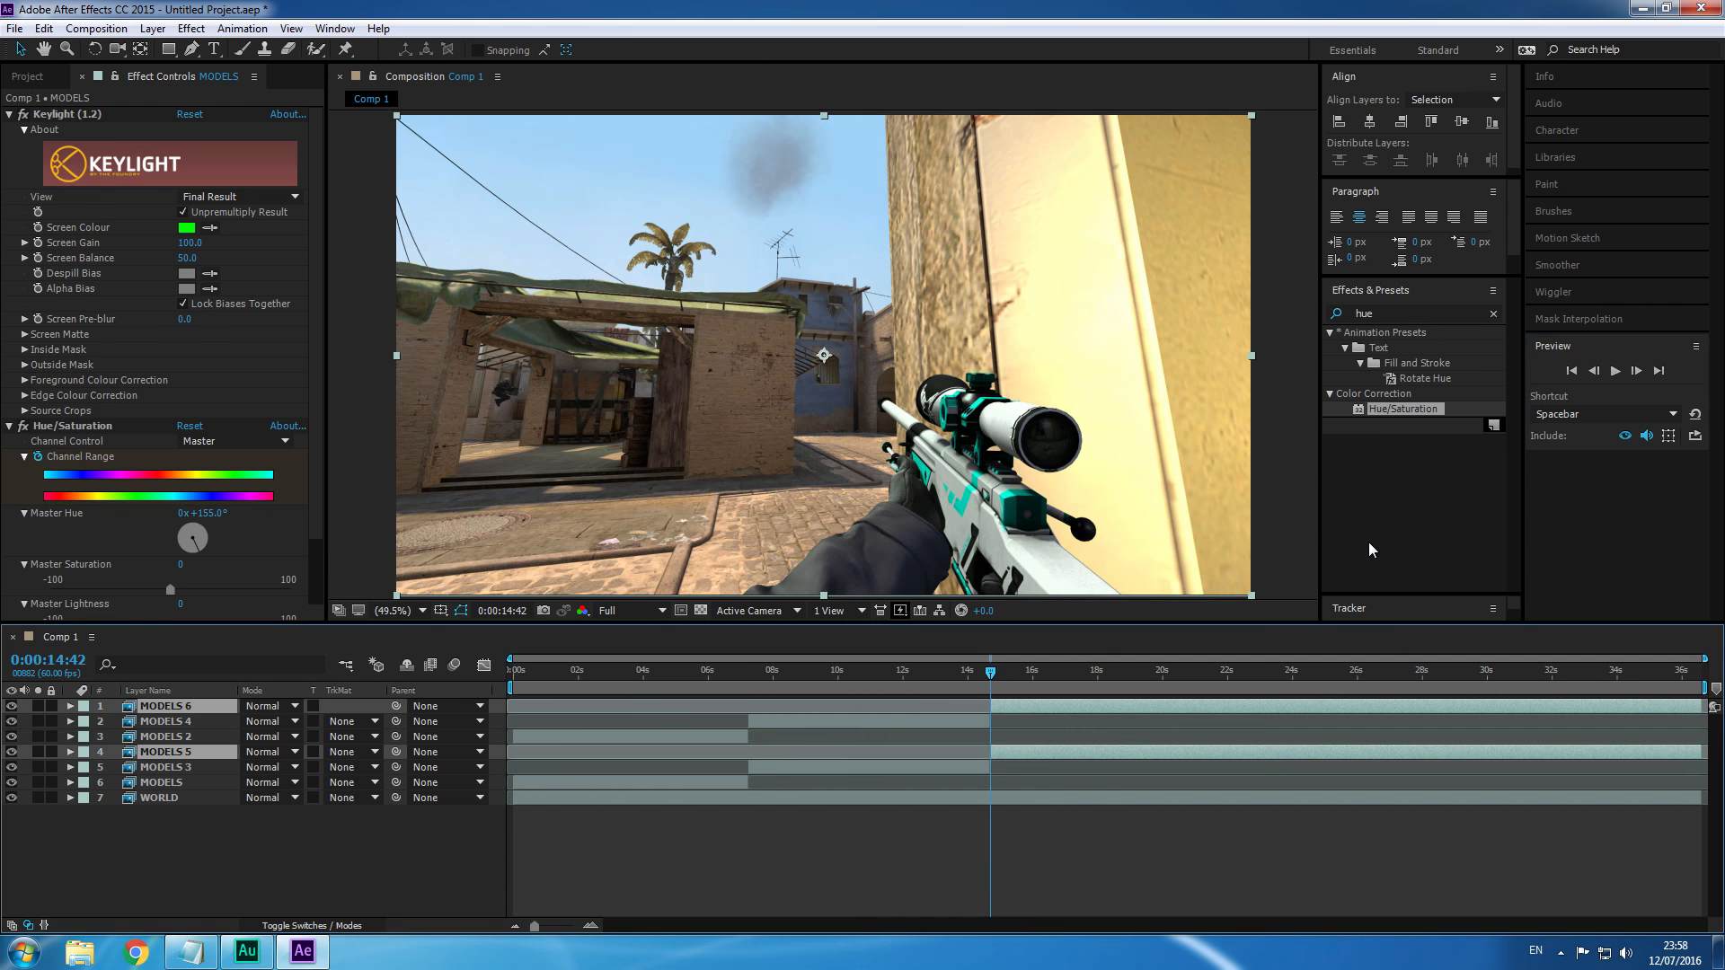
Delete the middle segments MODELS 4 and MODELS 3, and place MODELS 2 below MODELS 5 in the layer stack.
left_click(903, 724)
key("Delete")
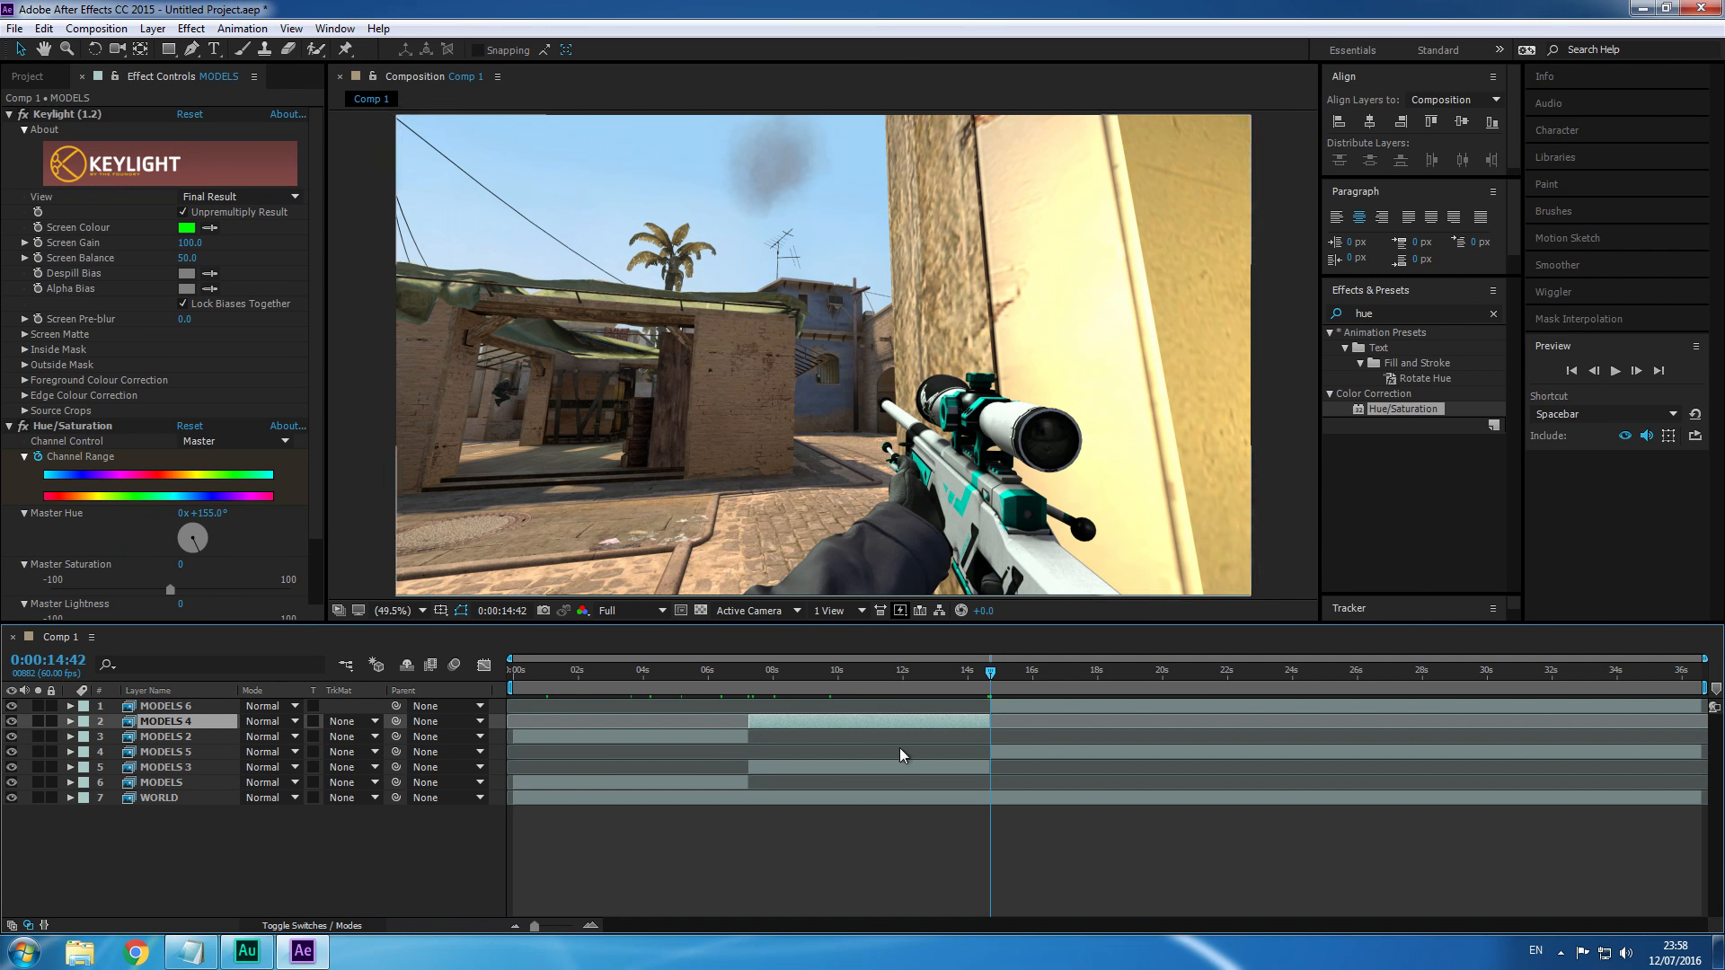
left_click(907, 747)
key("Delete")
left_click_drag(189, 722, 191, 743)
Reveal the MODELS 5 keyframes and move its second Channel Range keyframe to the layer's start at 0:00:14:42.
left_click_drag(688, 673, 993, 697)
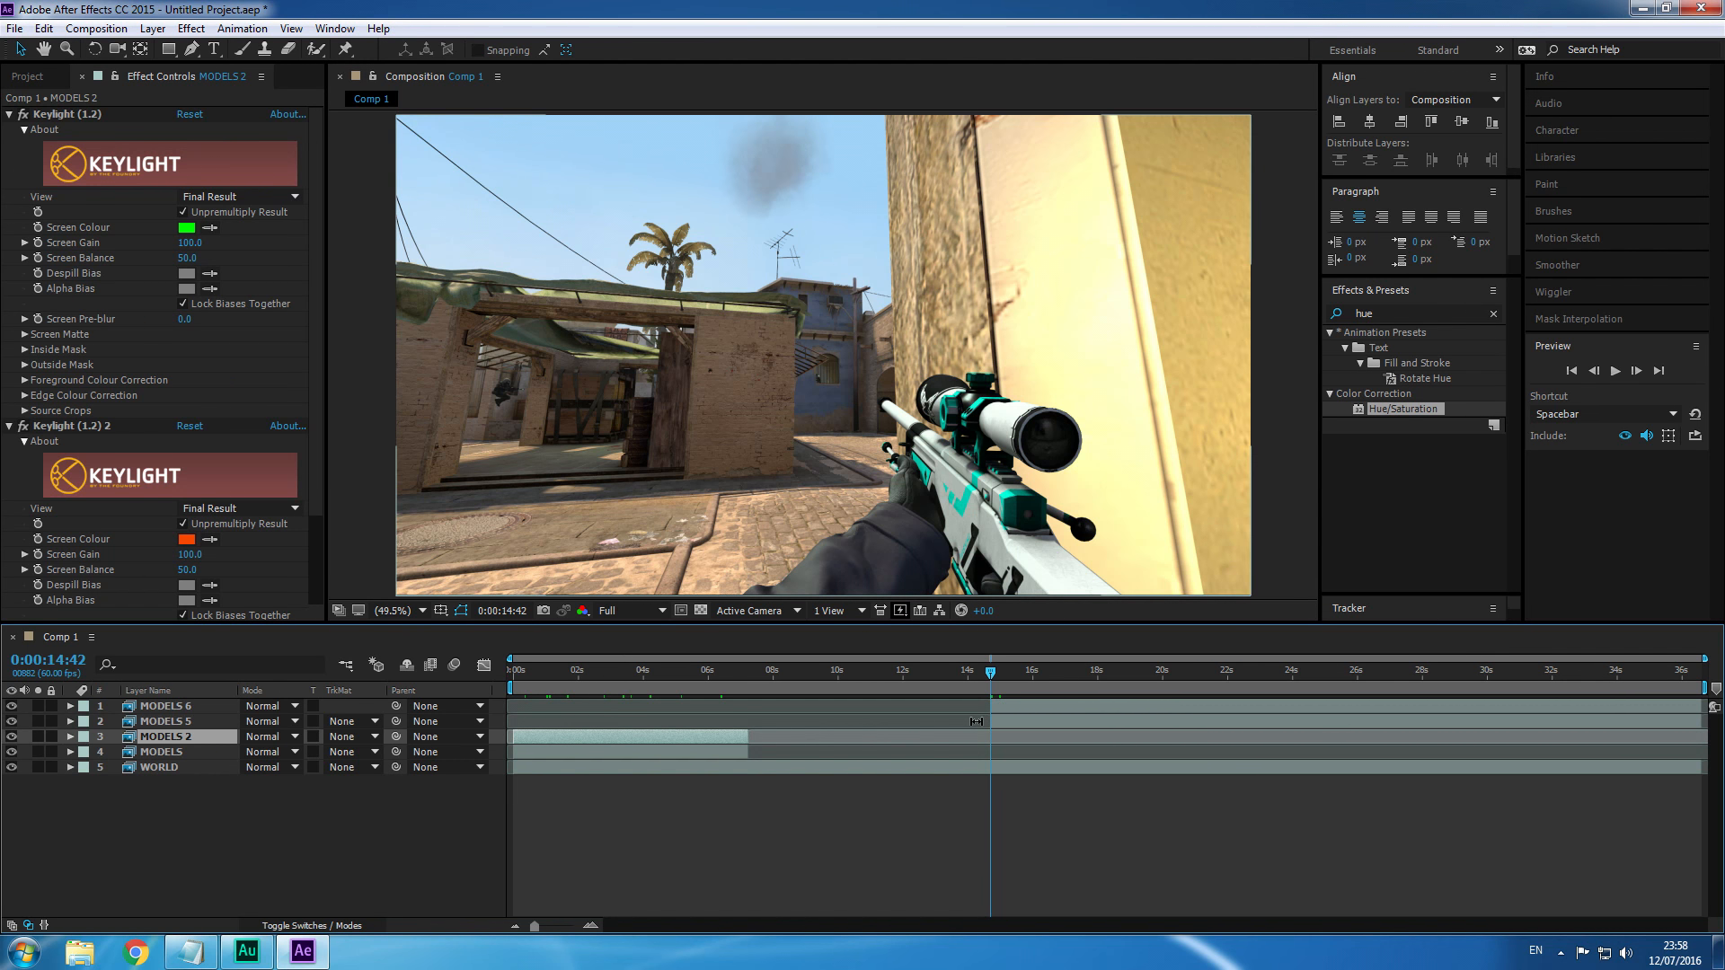
left_click(187, 721)
left_click(189, 710, "ctrl")
key("u")
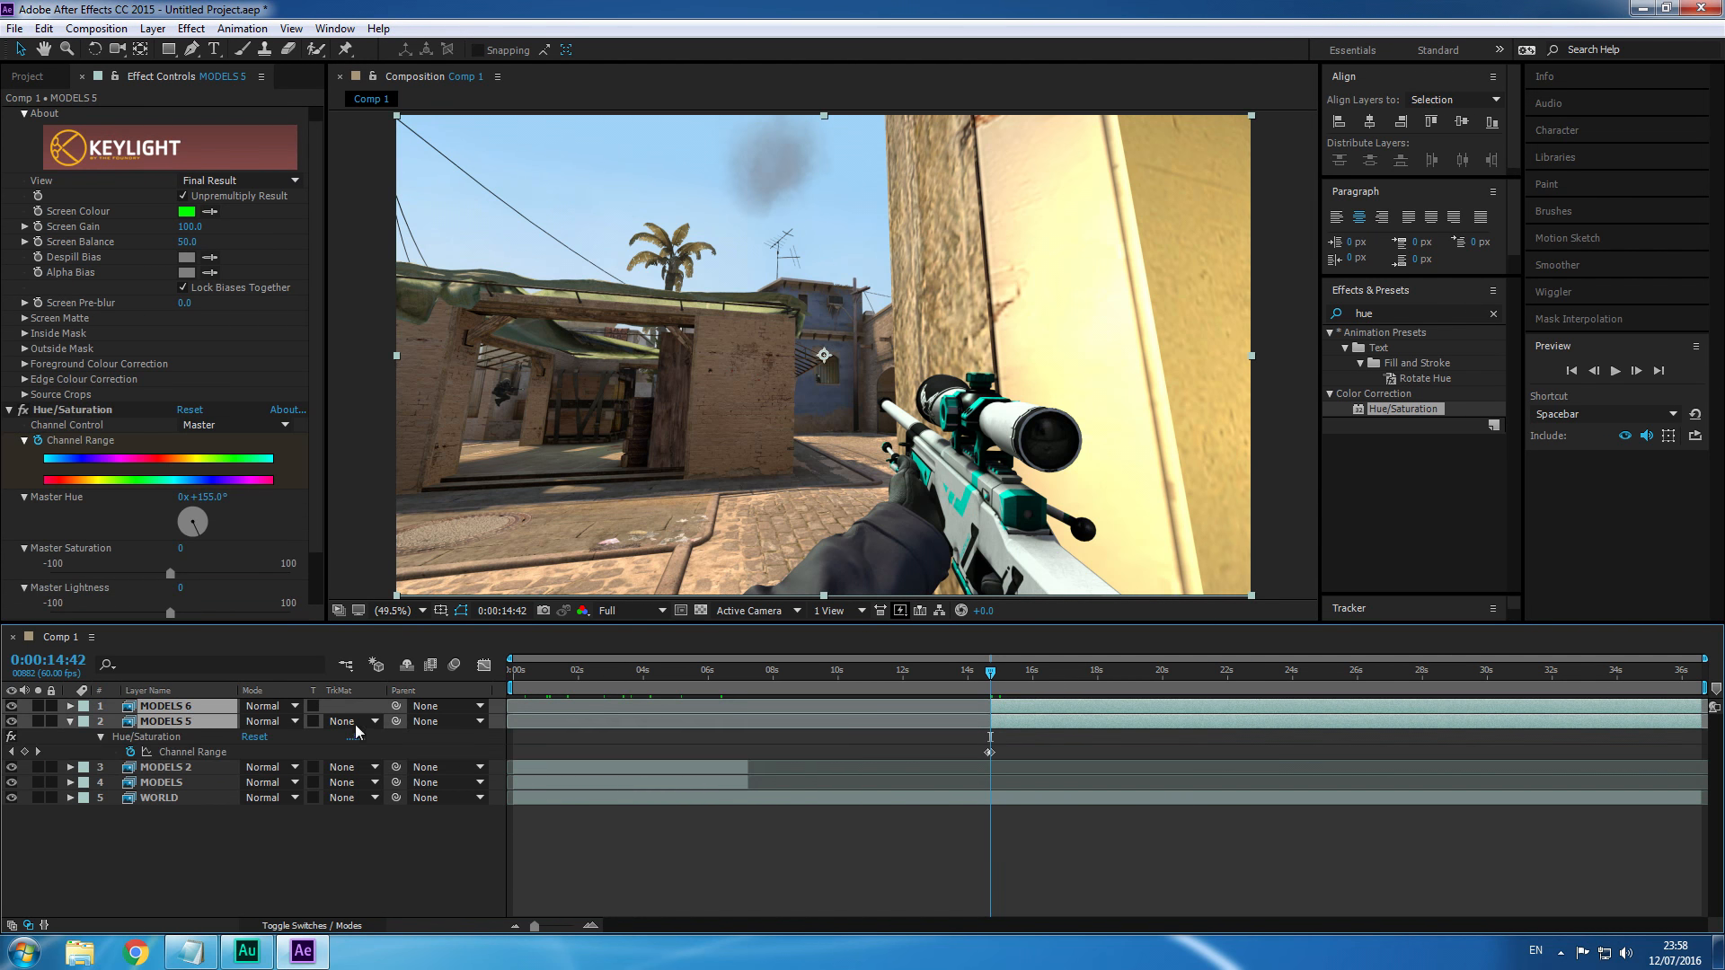
scroll(1005, 750, "up", 4)
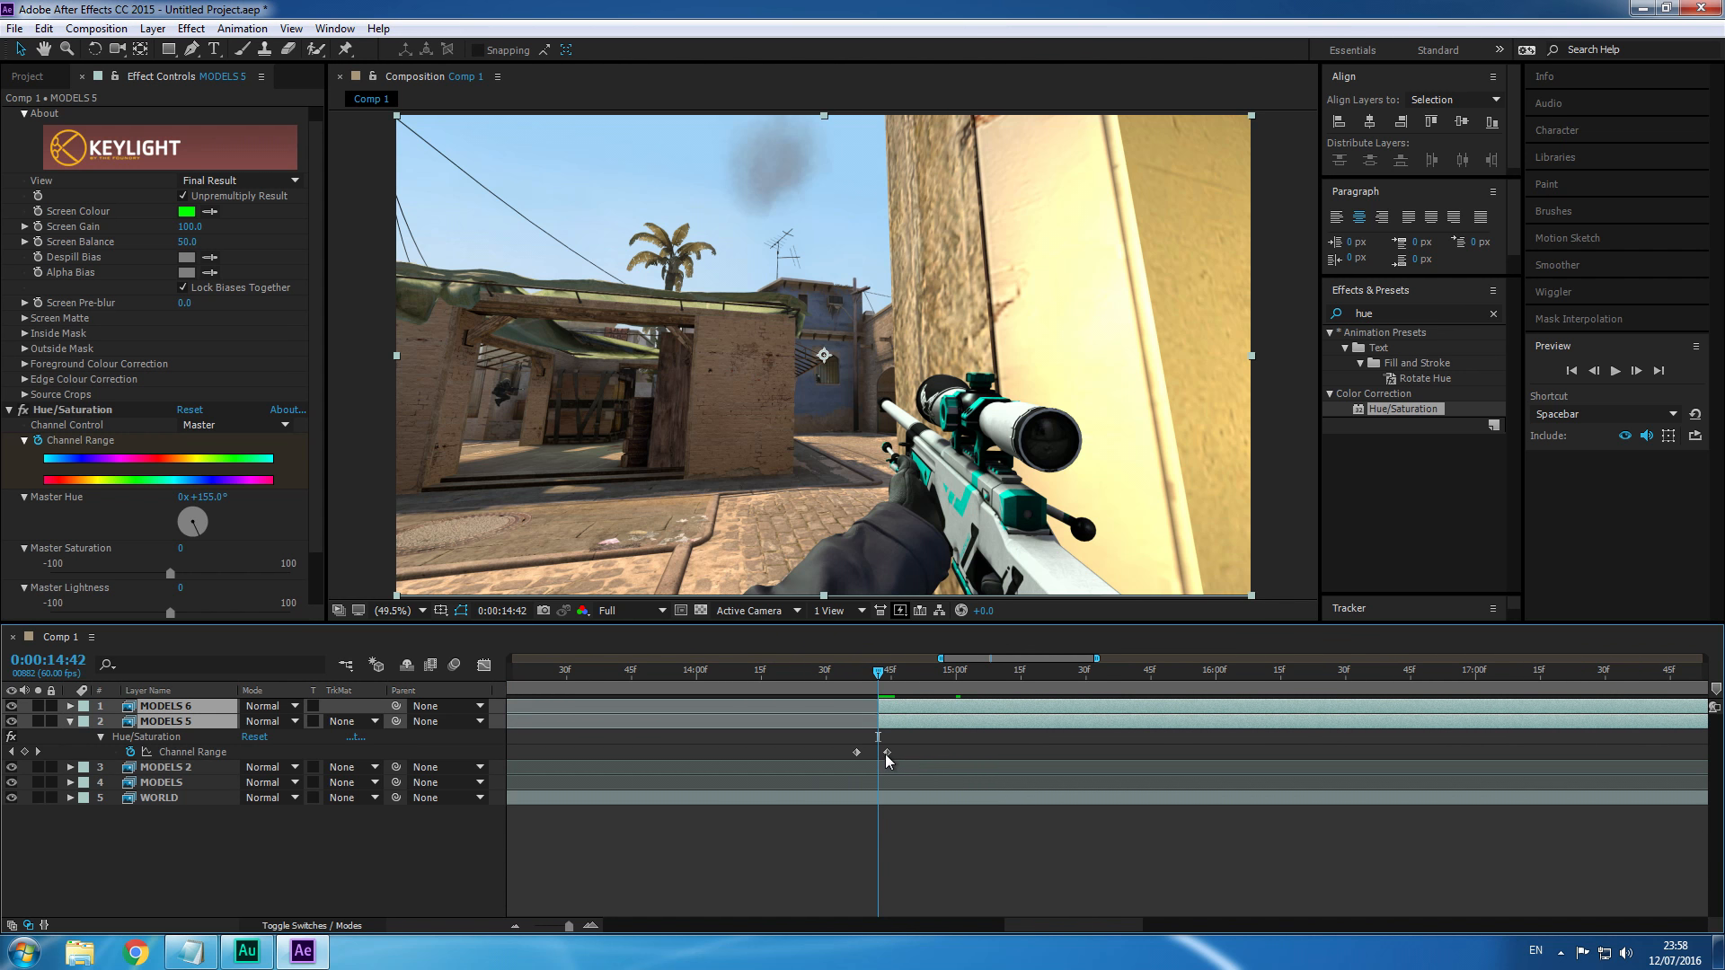
left_click_drag(886, 753, 878, 753)
Add a Channel Range keyframe on MODELS 5 in the scoped view at 0:00:21:32.
left_click_drag(834, 681, 1623, 683)
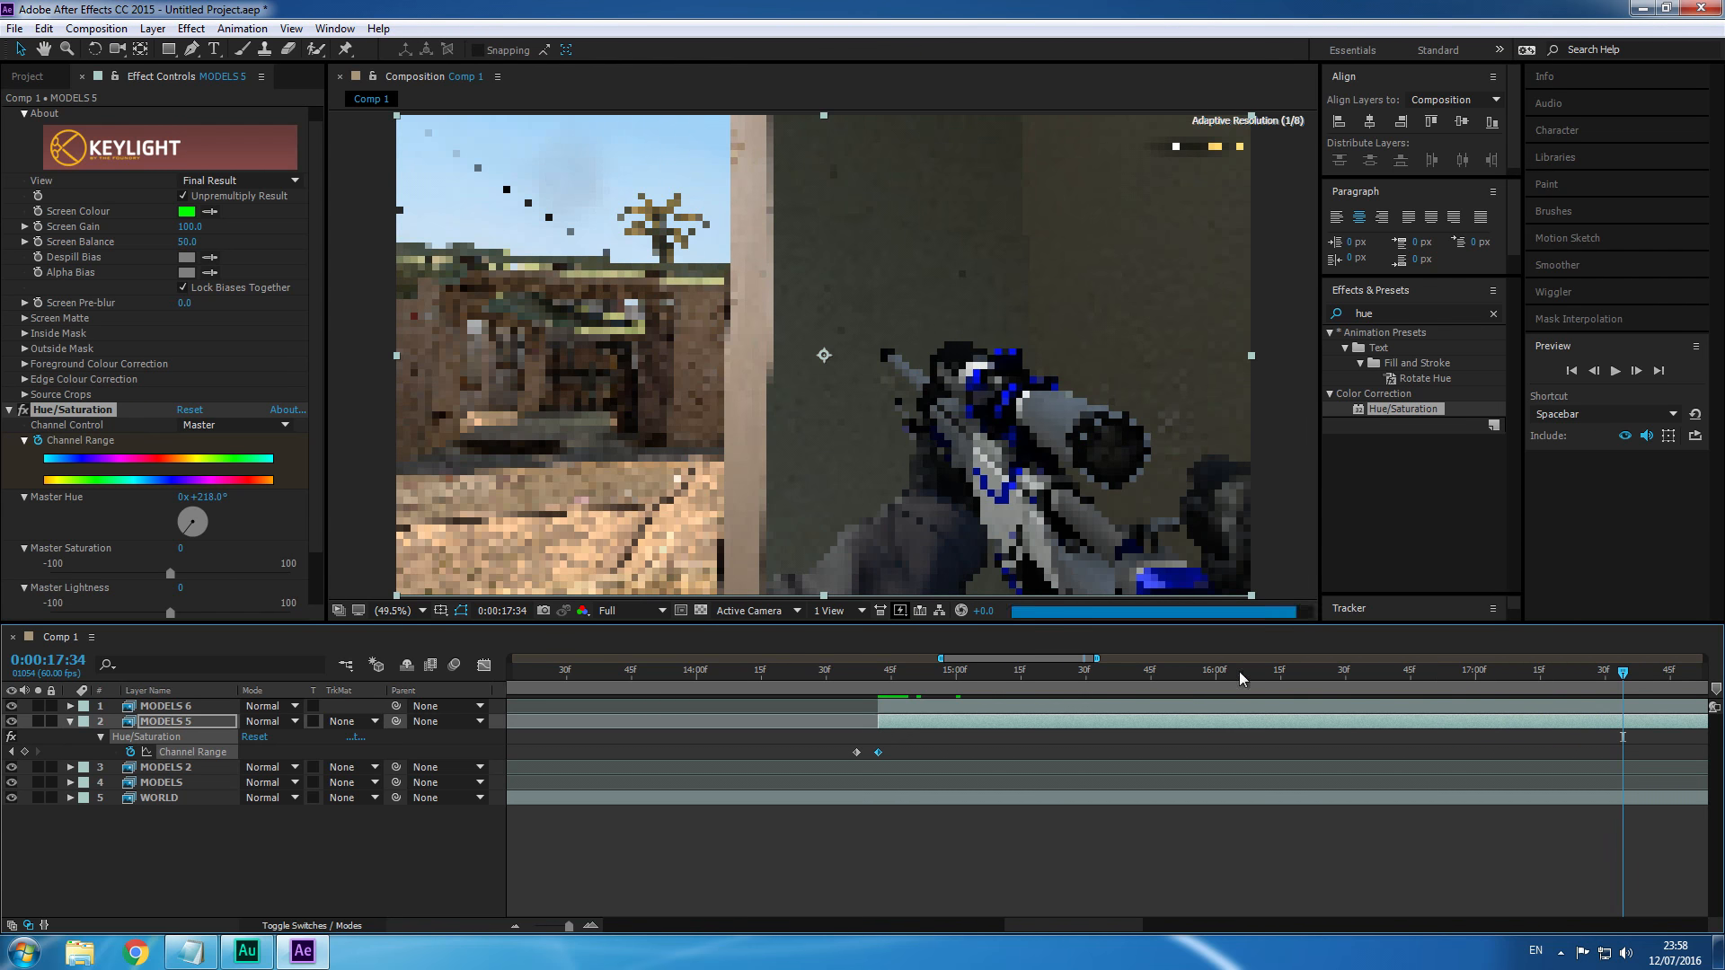
key("minus")
key("minus")
key("minus")
left_click(1050, 672)
left_click_drag(1050, 670, 1368, 674)
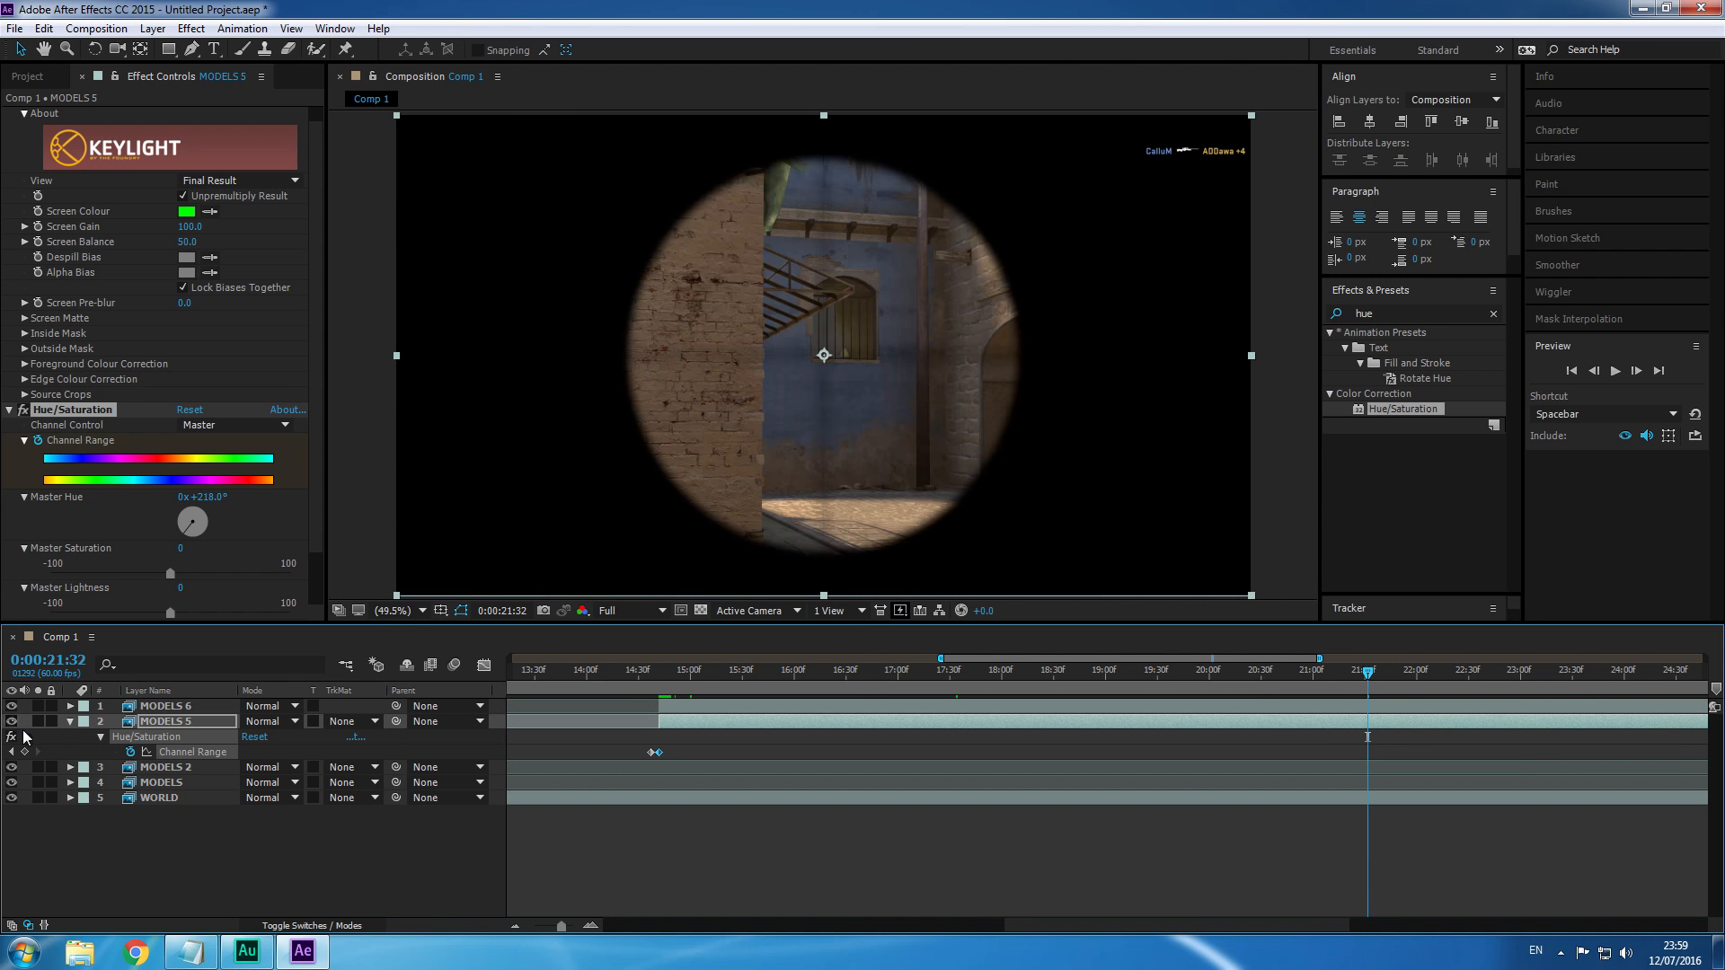
left_click(24, 753)
Advance two frames to 0:00:21:34 and set the Hue/Saturation master hue on MODELS 5 to 85°.
left_click(162, 706)
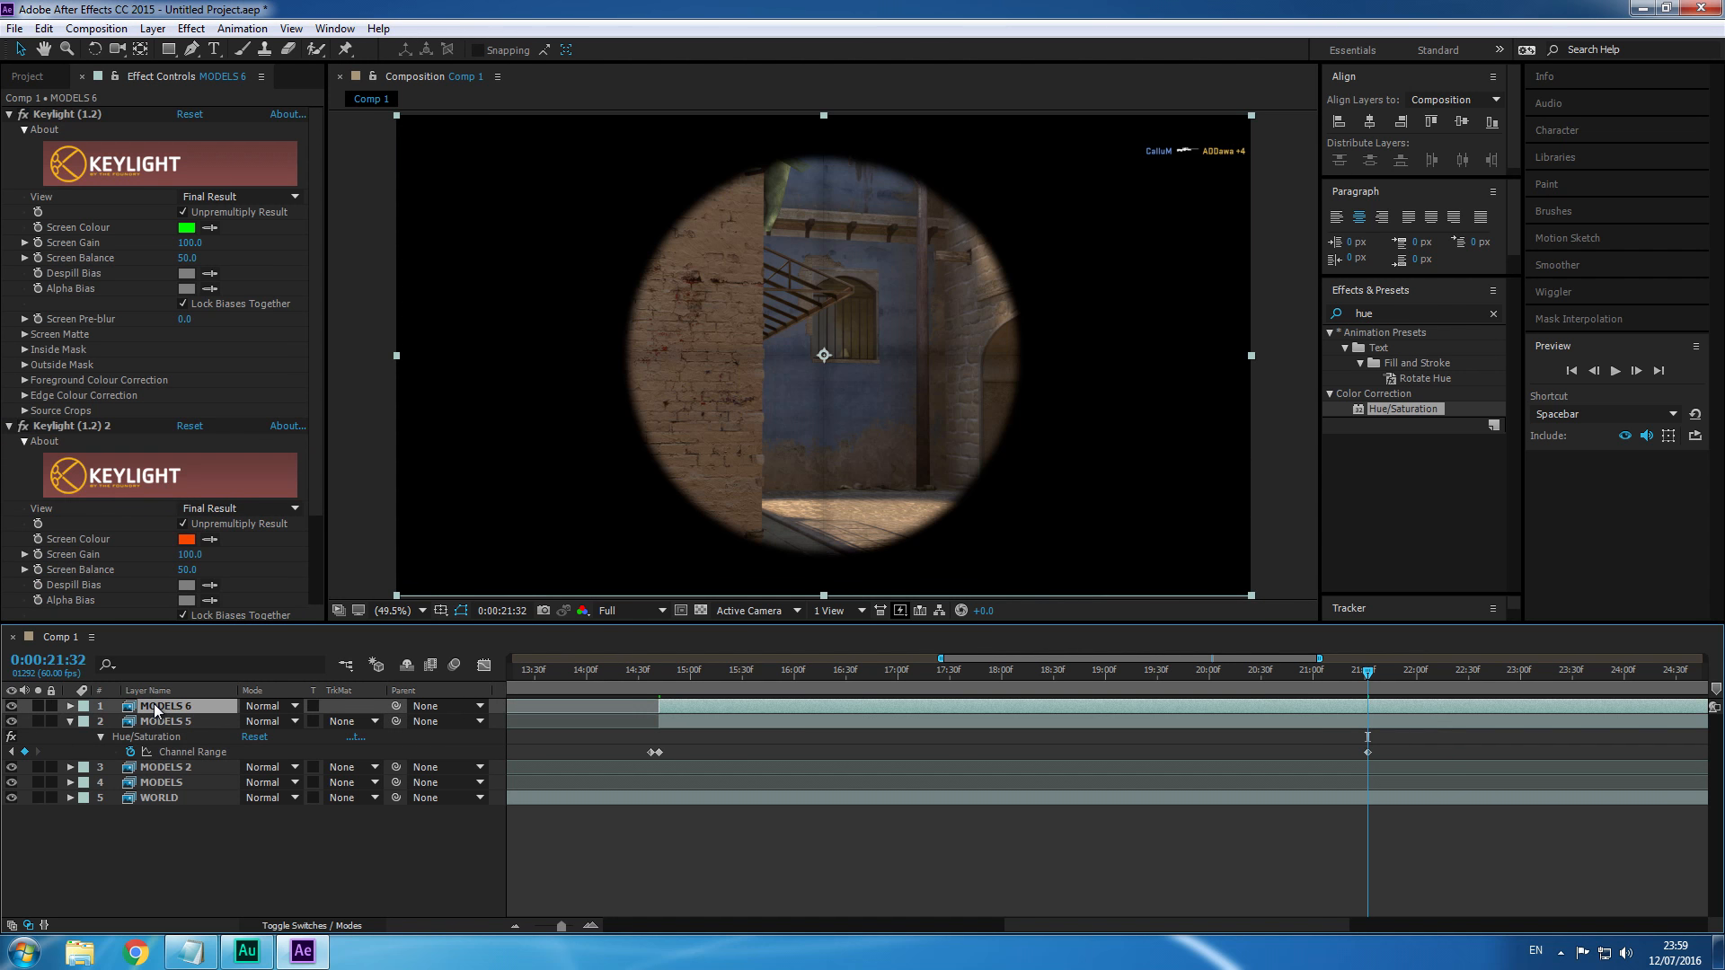
left_click(1637, 371)
left_click(1636, 371)
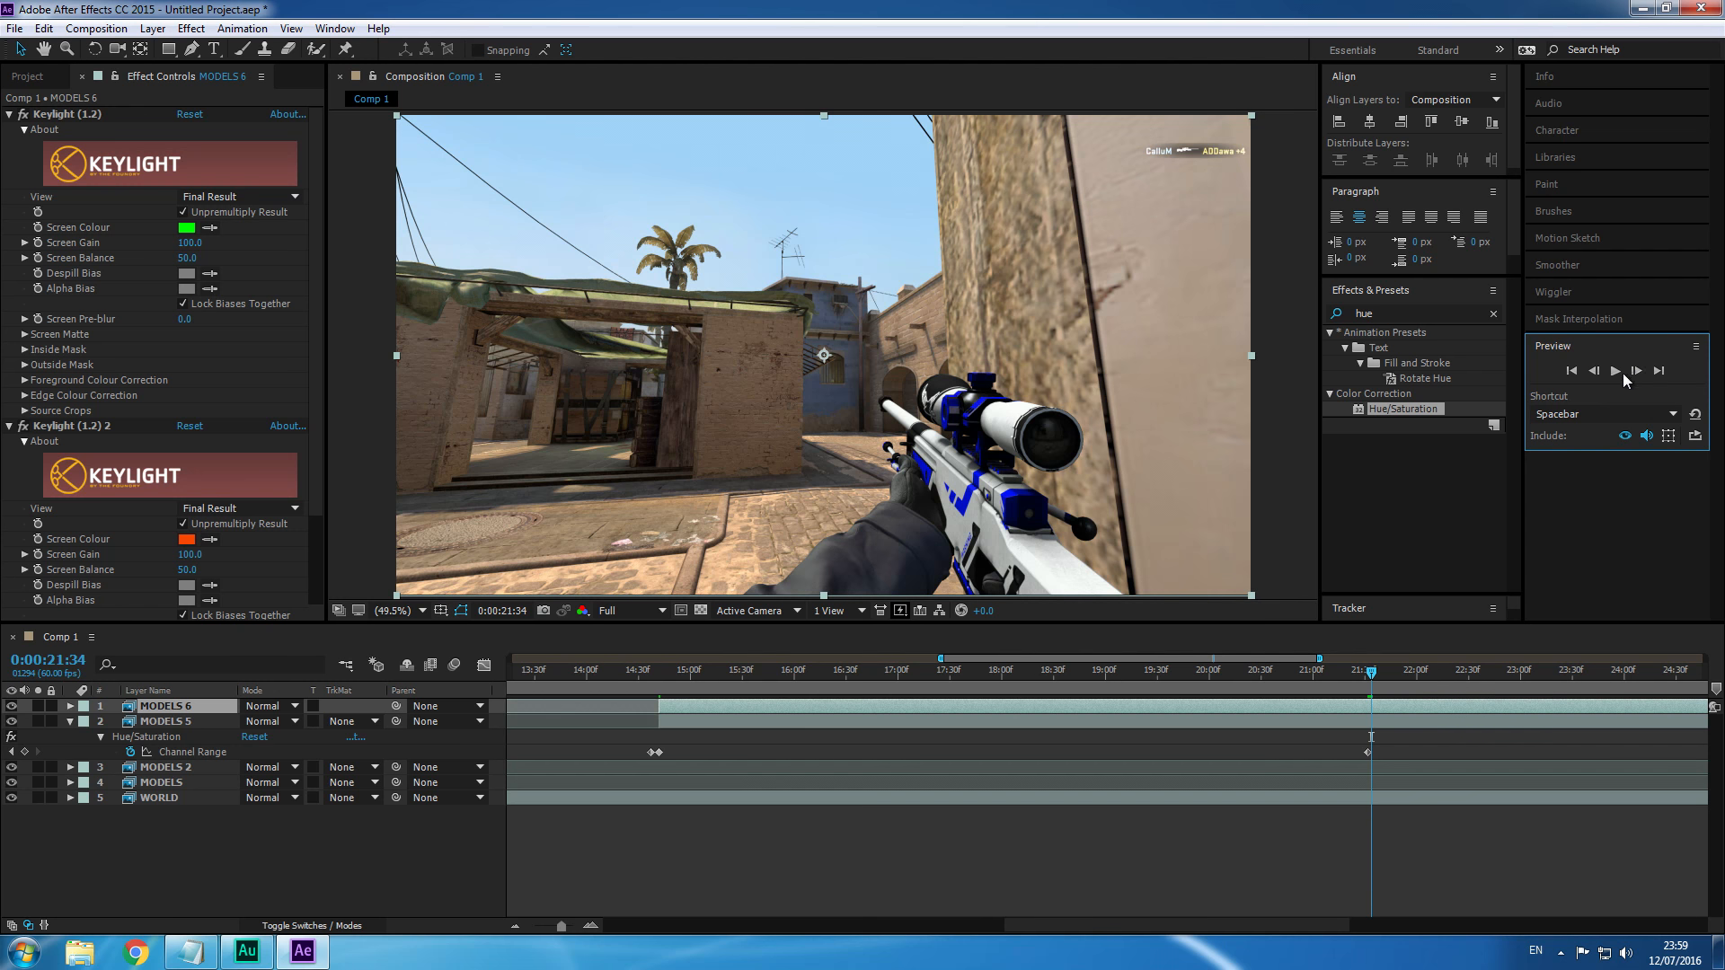
left_click(195, 737)
mouse_move(192, 538)
left_mouse_down()
mouse_move(196, 557)
mouse_move(220, 536)
left_mouse_up()
Add a Channel Range keyframe on MODELS 5 at 0:00:29:07 and move the playhead to 0:00:29:12.
left_click_drag(1304, 691, 1590, 692)
scroll(1157, 685, "down", 3)
left_click_drag(1078, 679, 1320, 680)
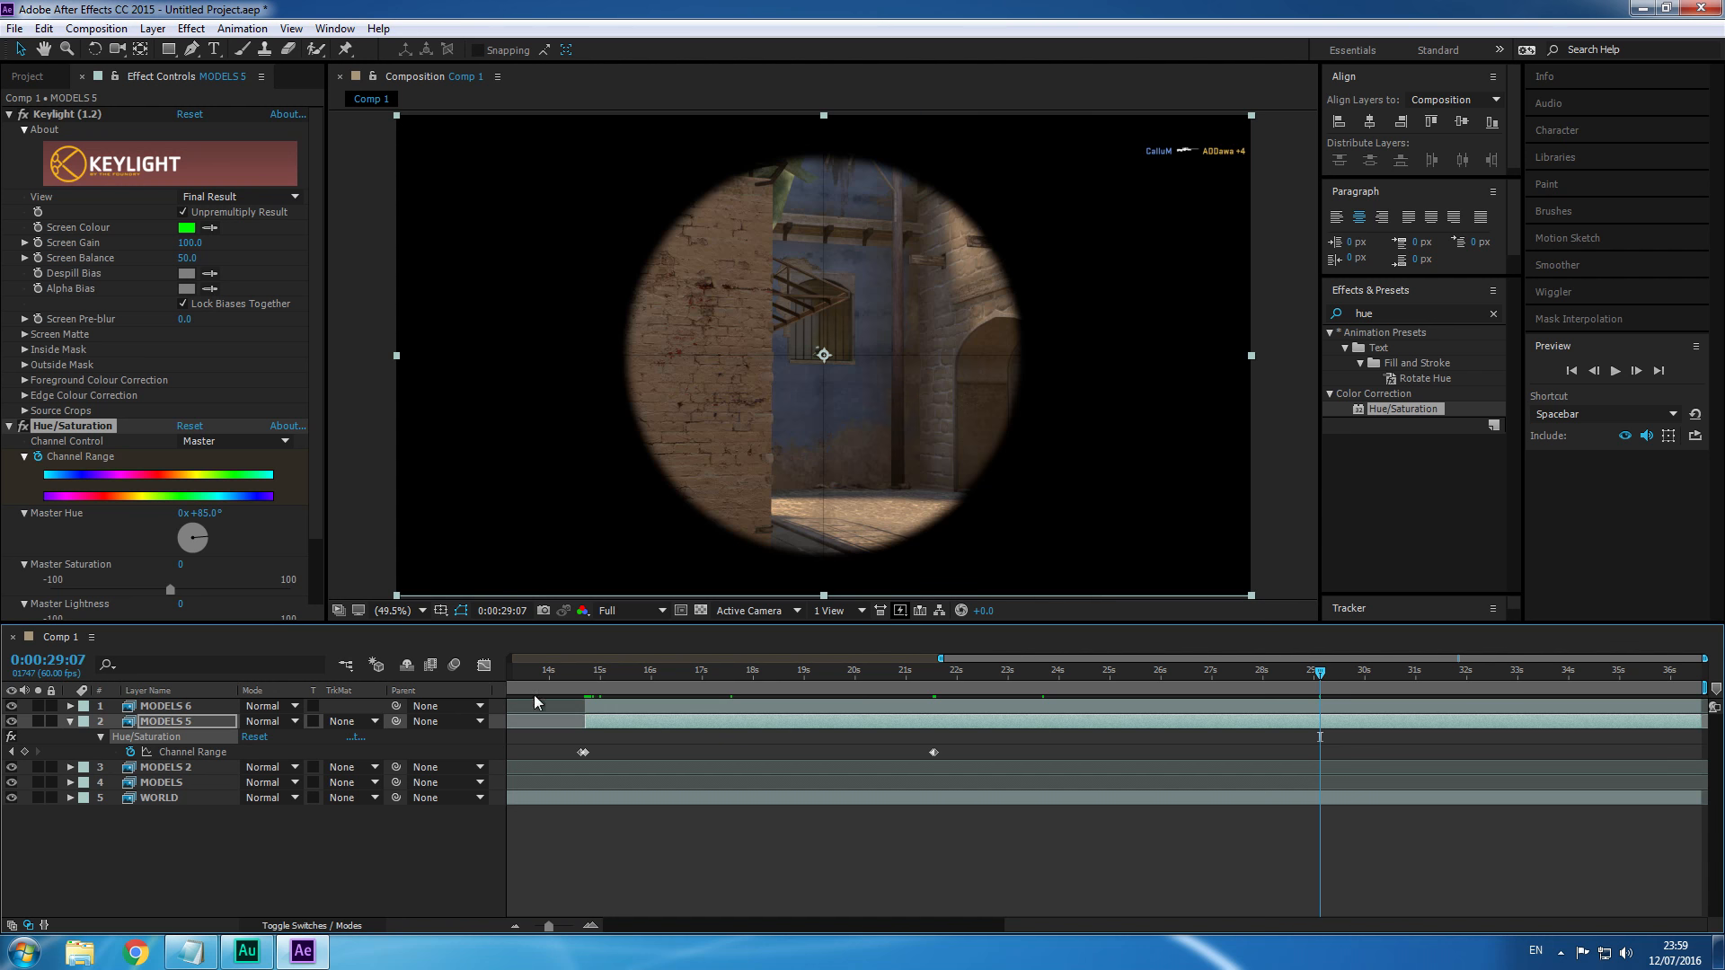
left_click(25, 752)
left_click_drag(1322, 680, 1326, 680)
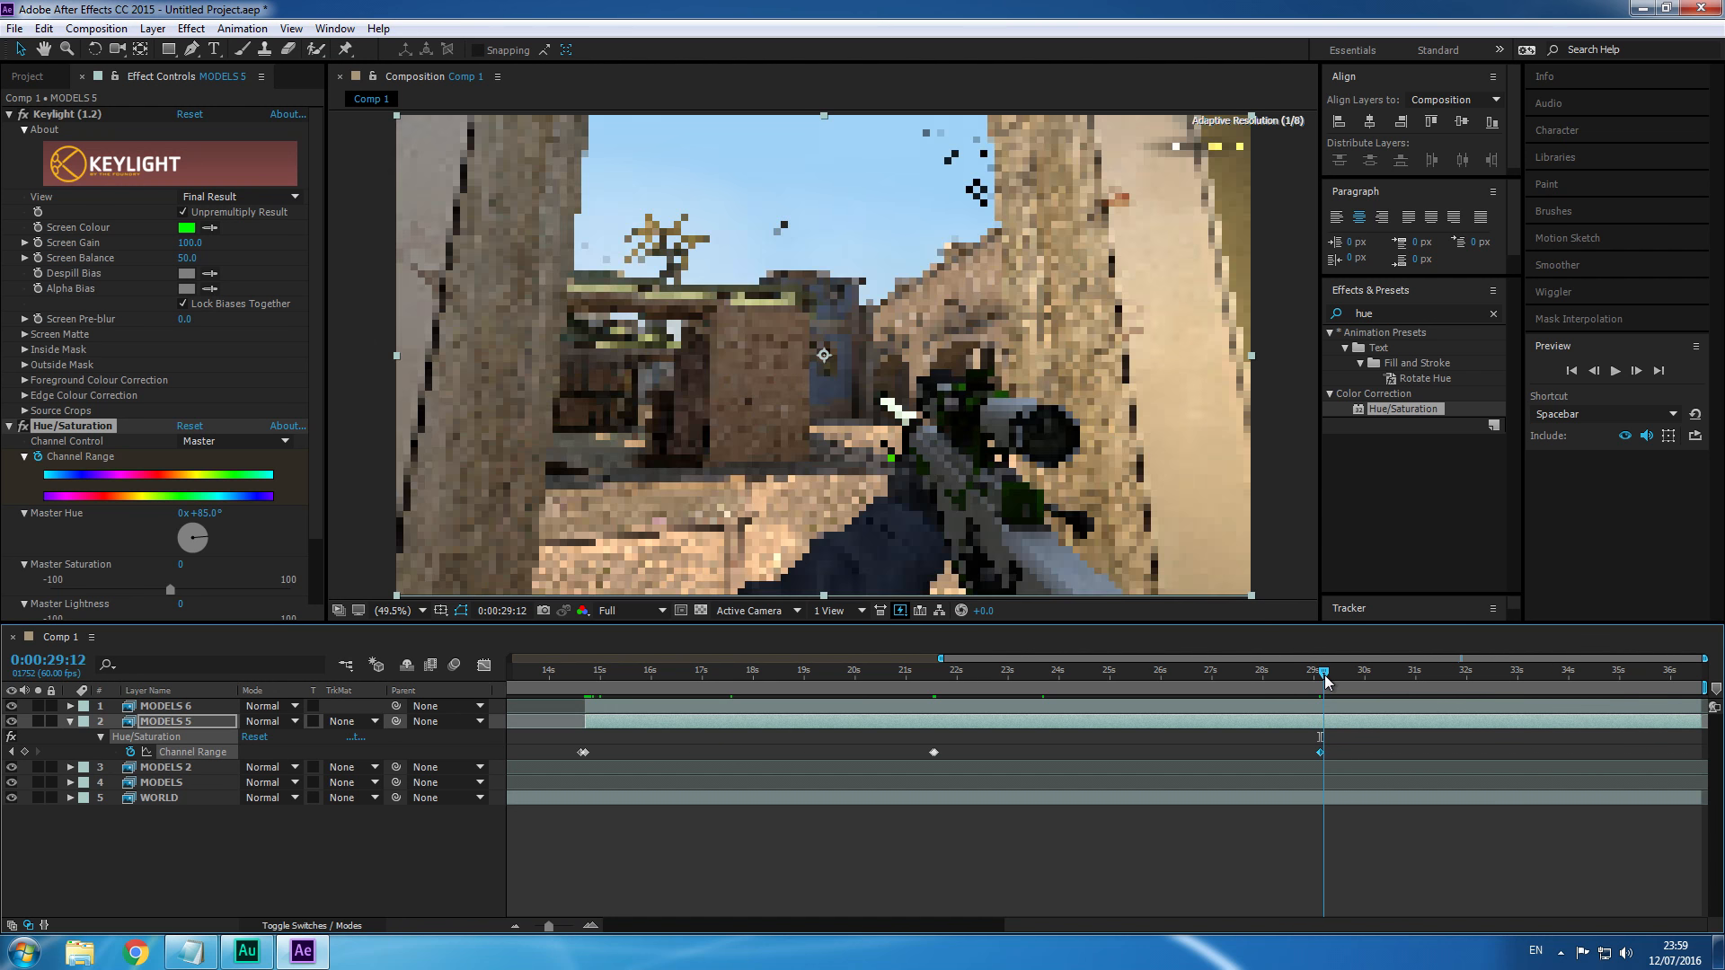
Check the scoped frame before the switch, return to 0:00:29:12, and set the MODELS 5 master hue to 1x+246°.
left_click(1594, 370)
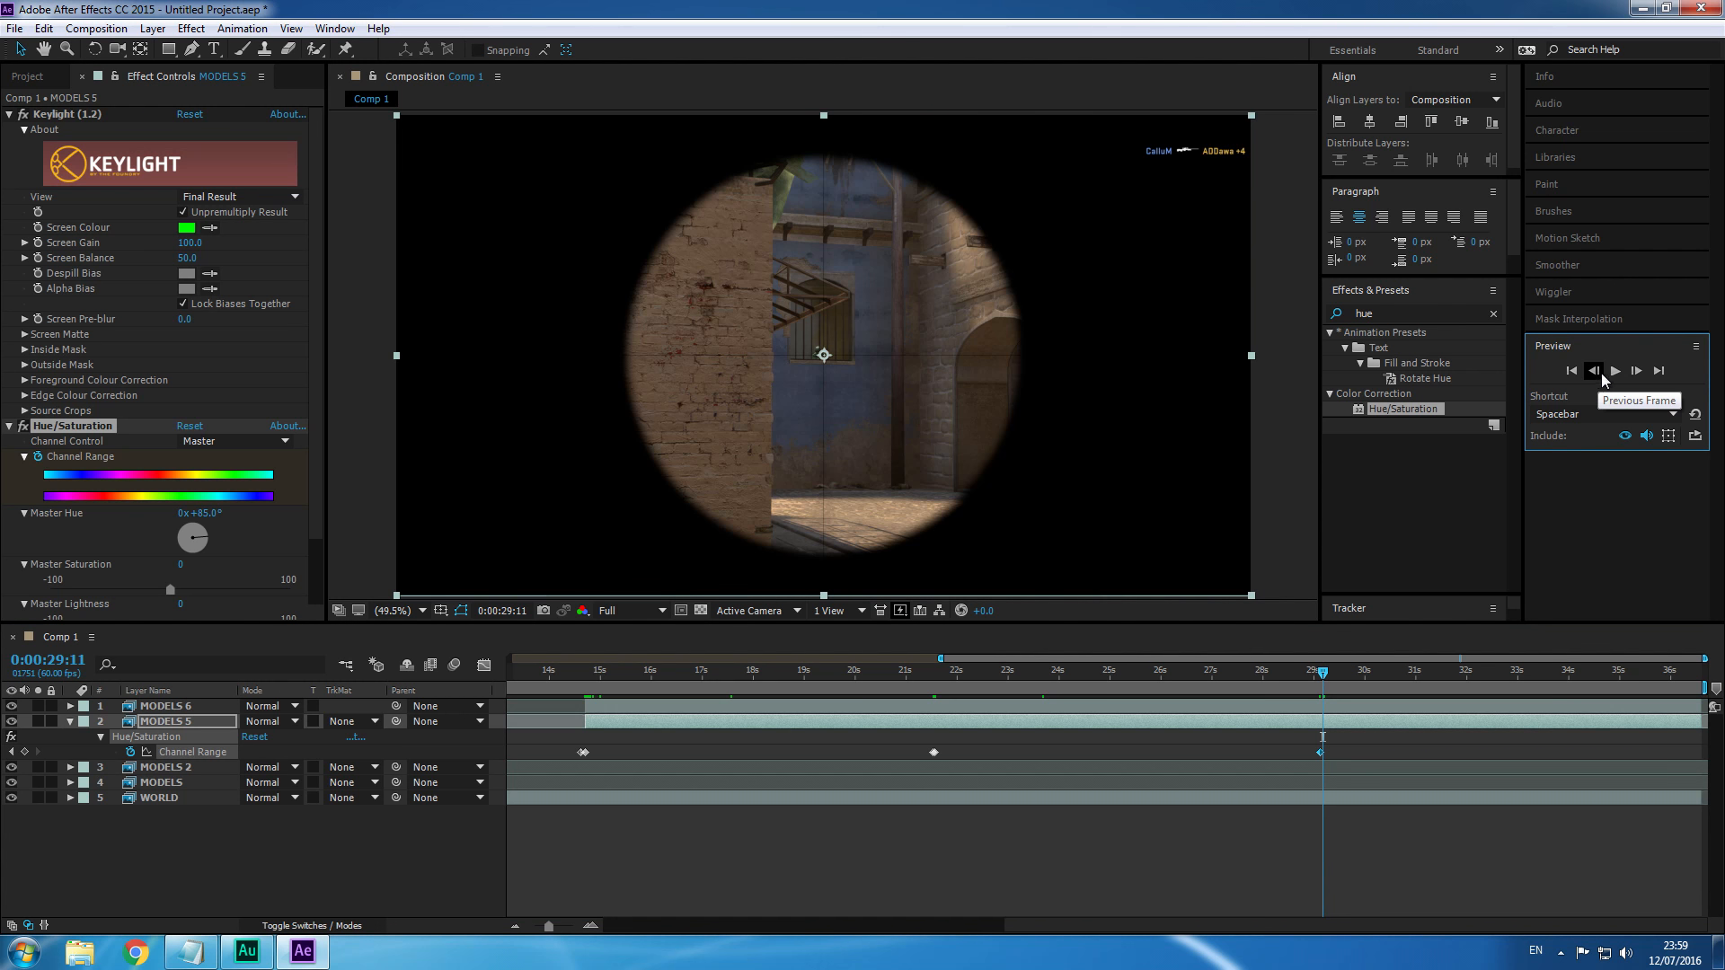
left_click(1635, 371)
mouse_move(215, 543)
left_mouse_down()
mouse_move(191, 562)
mouse_move(175, 540)
mouse_move(198, 493)
mouse_move(216, 503)
mouse_move(199, 564)
mouse_move(184, 543)
left_mouse_up()
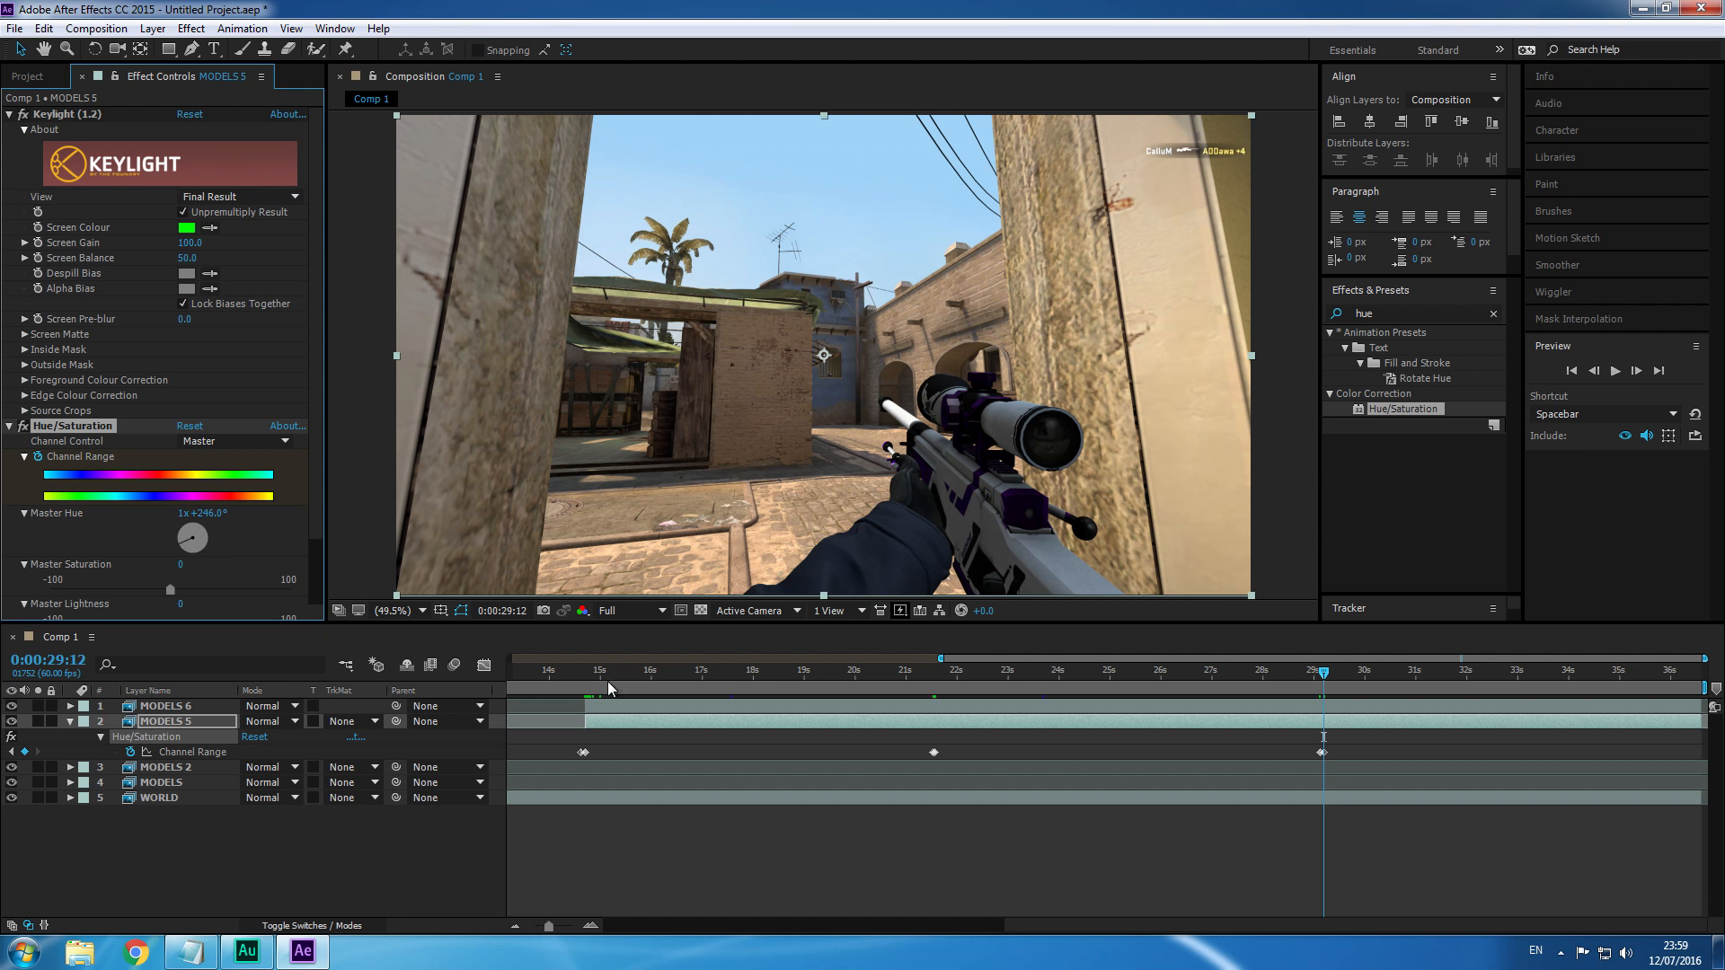
Review the rifle's colour changes along the timeline up to 0:00:34:40, with the whole composition's duration in view.
left_click_drag(585, 683, 1603, 674)
key("minus")
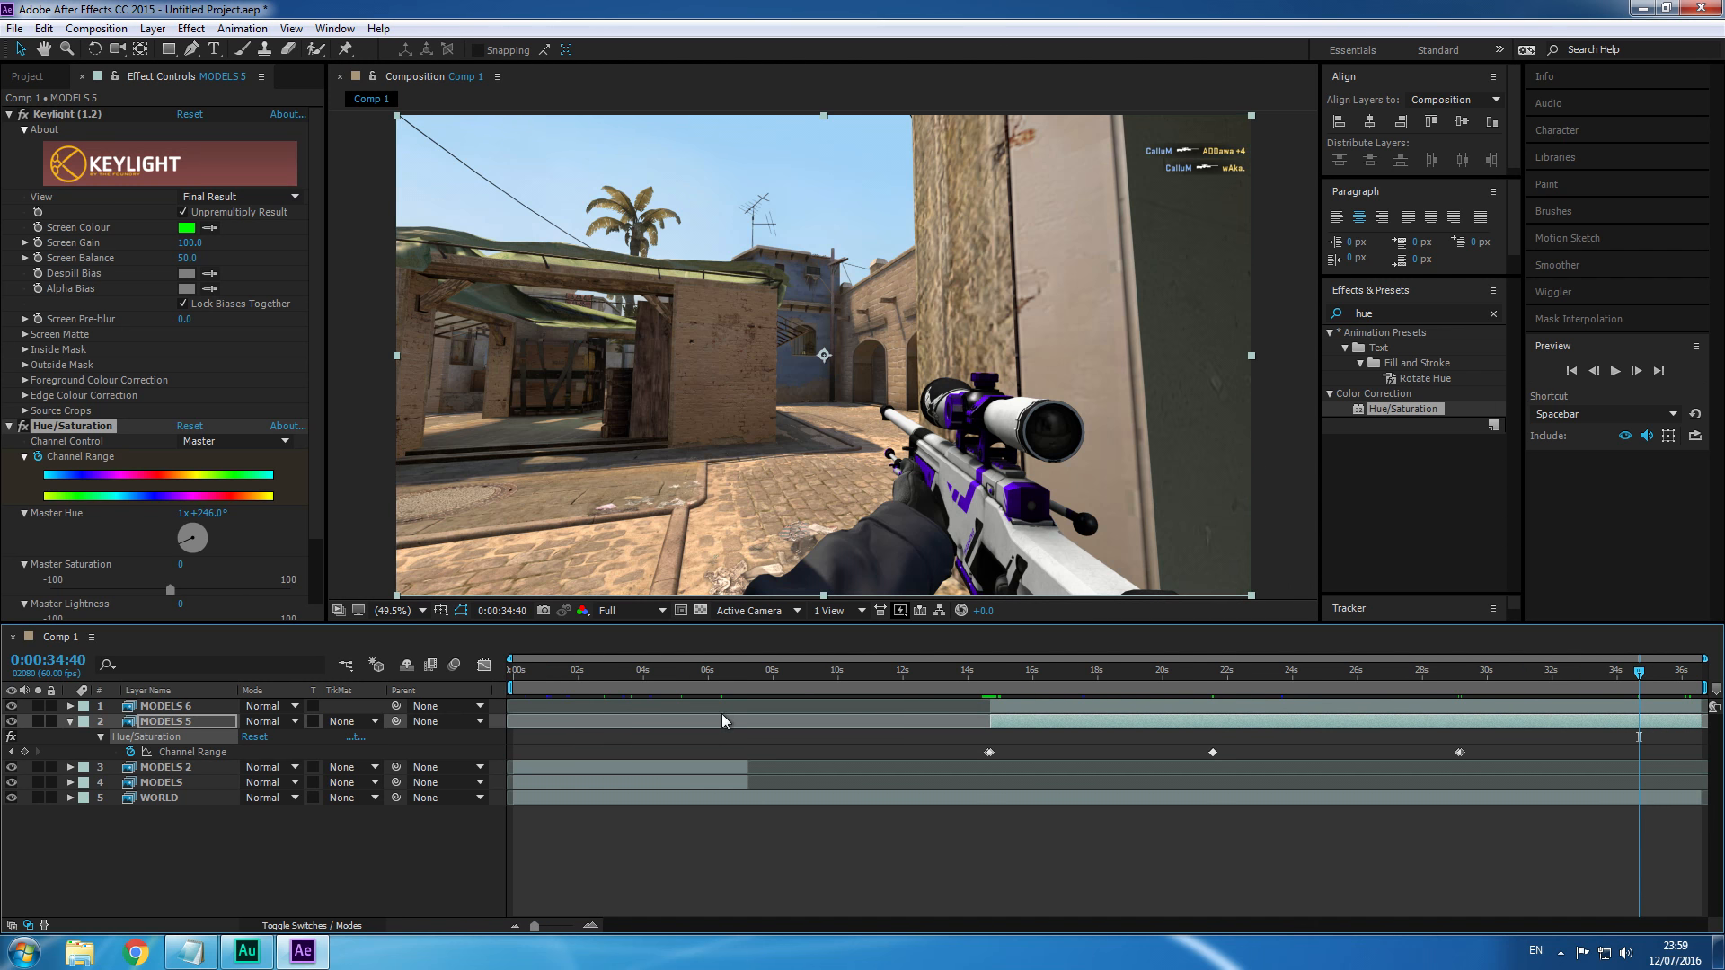
key("ctrl+s")
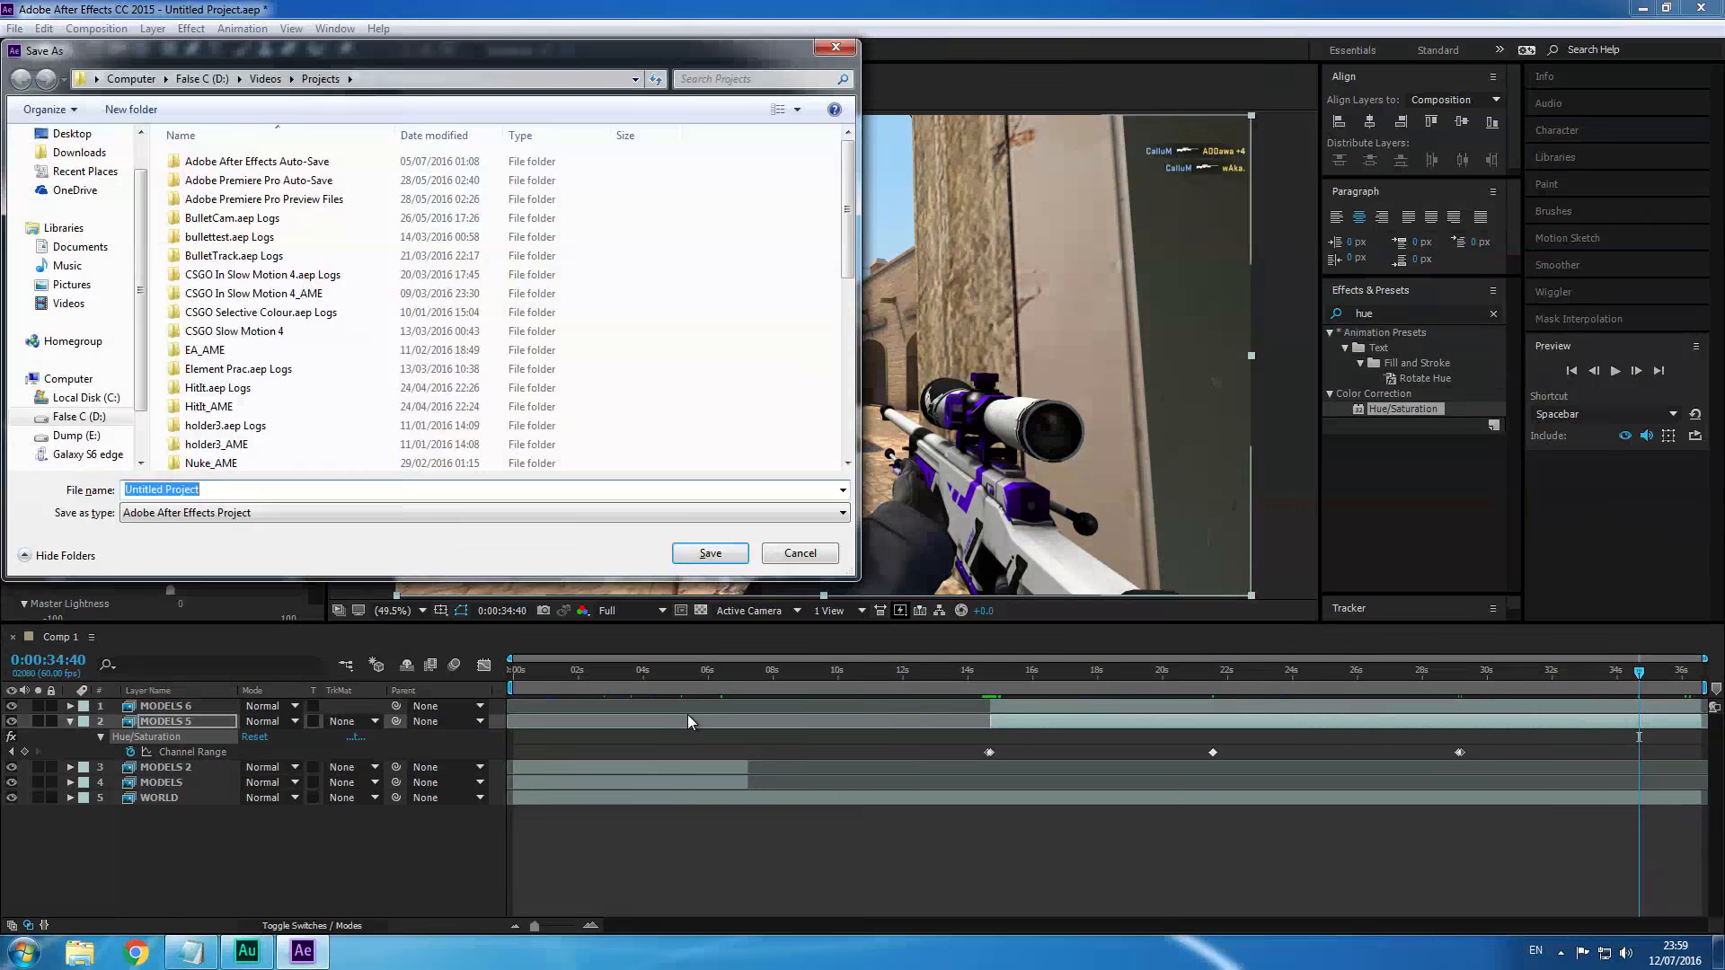
key("Escape")
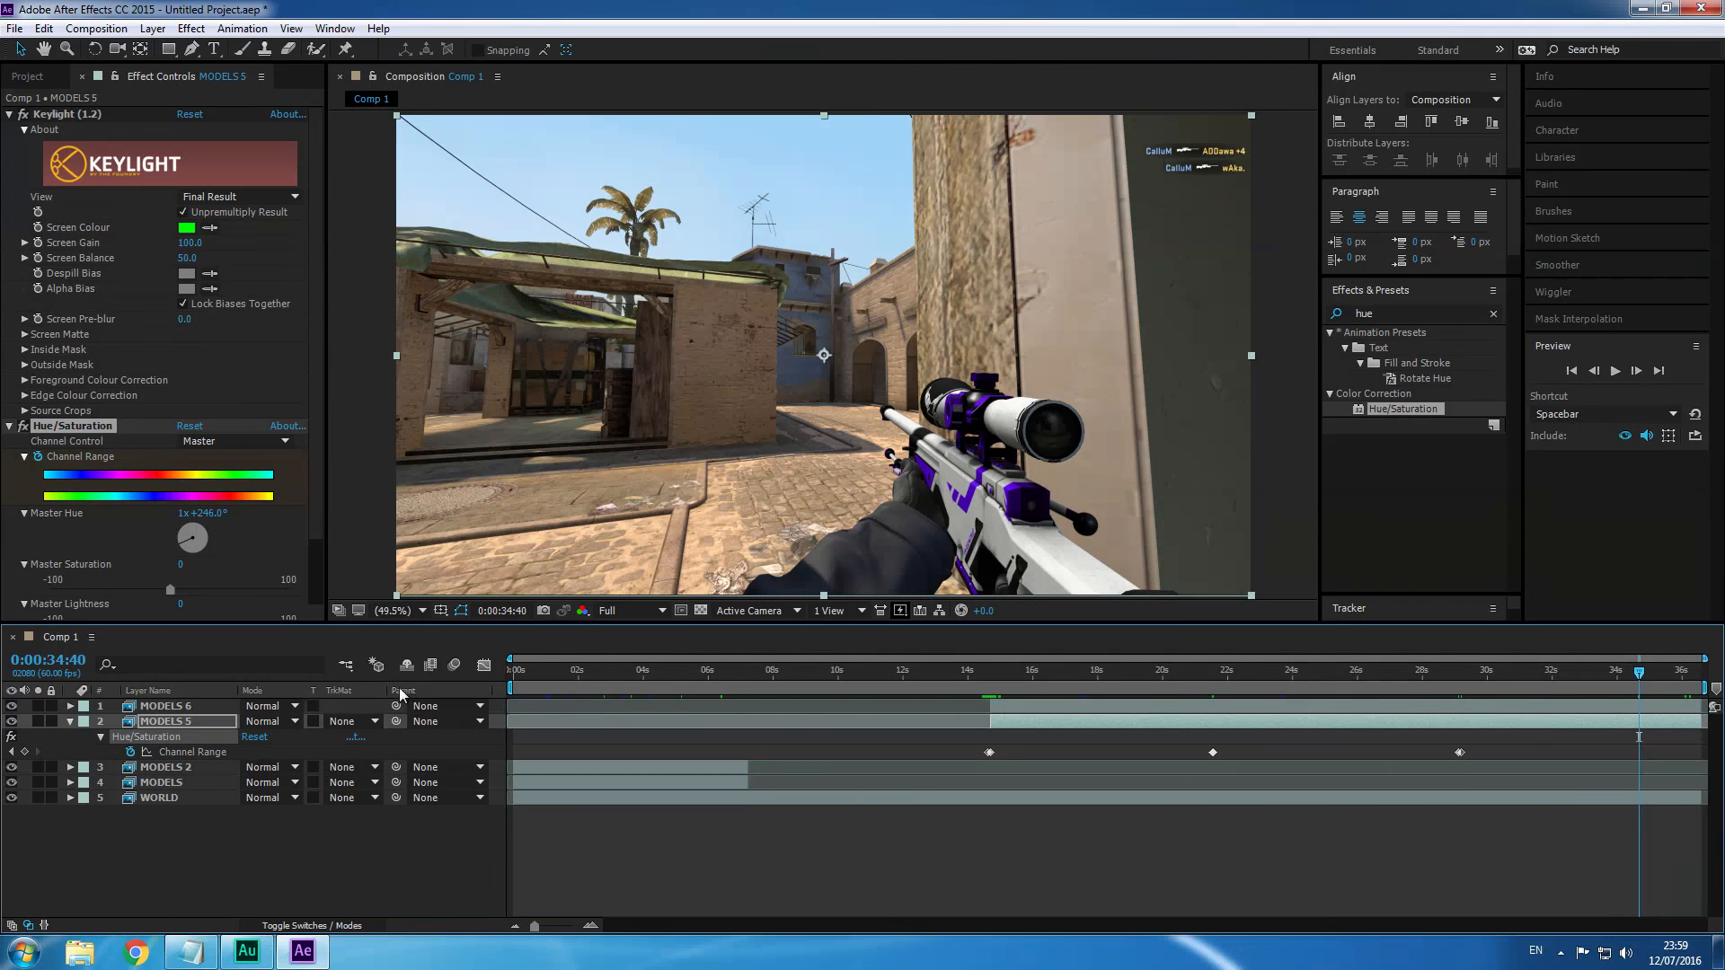
Collapse the MODELS 5 properties, deselect the layer, and move the playhead to 0:00:21:40.
left_click(70, 722)
left_click(199, 849)
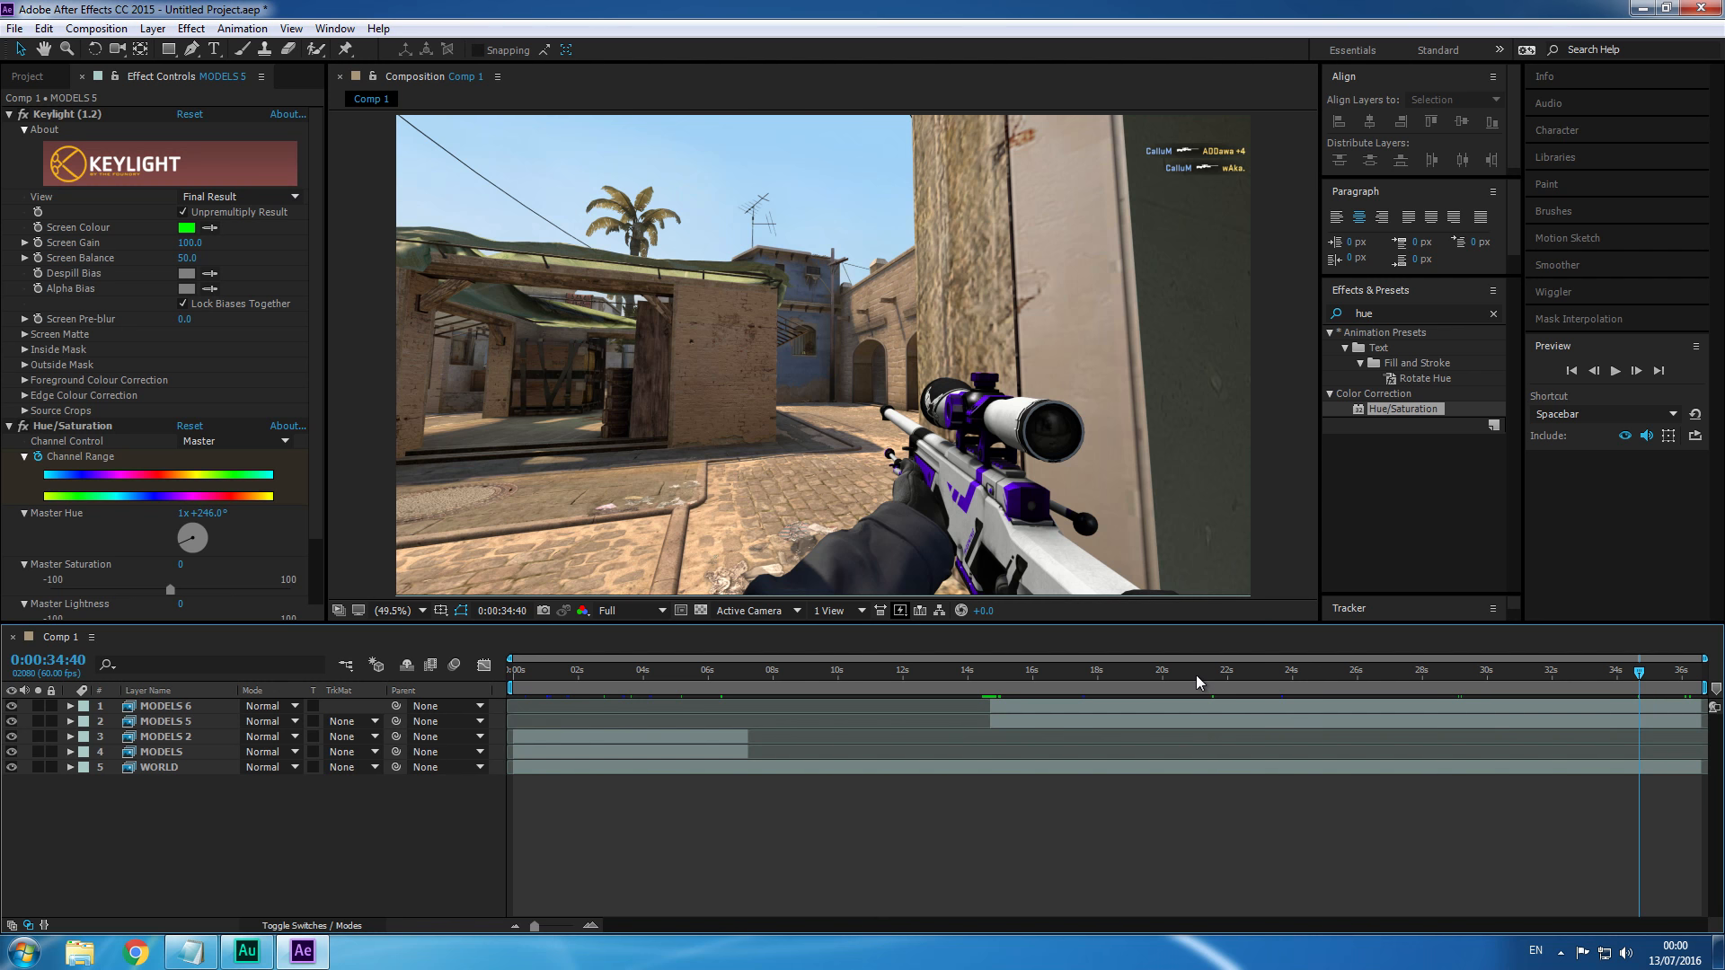
mouse_move(1195, 675)
left_mouse_down()
mouse_move(1273, 680)
mouse_move(1217, 680)
left_mouse_up()
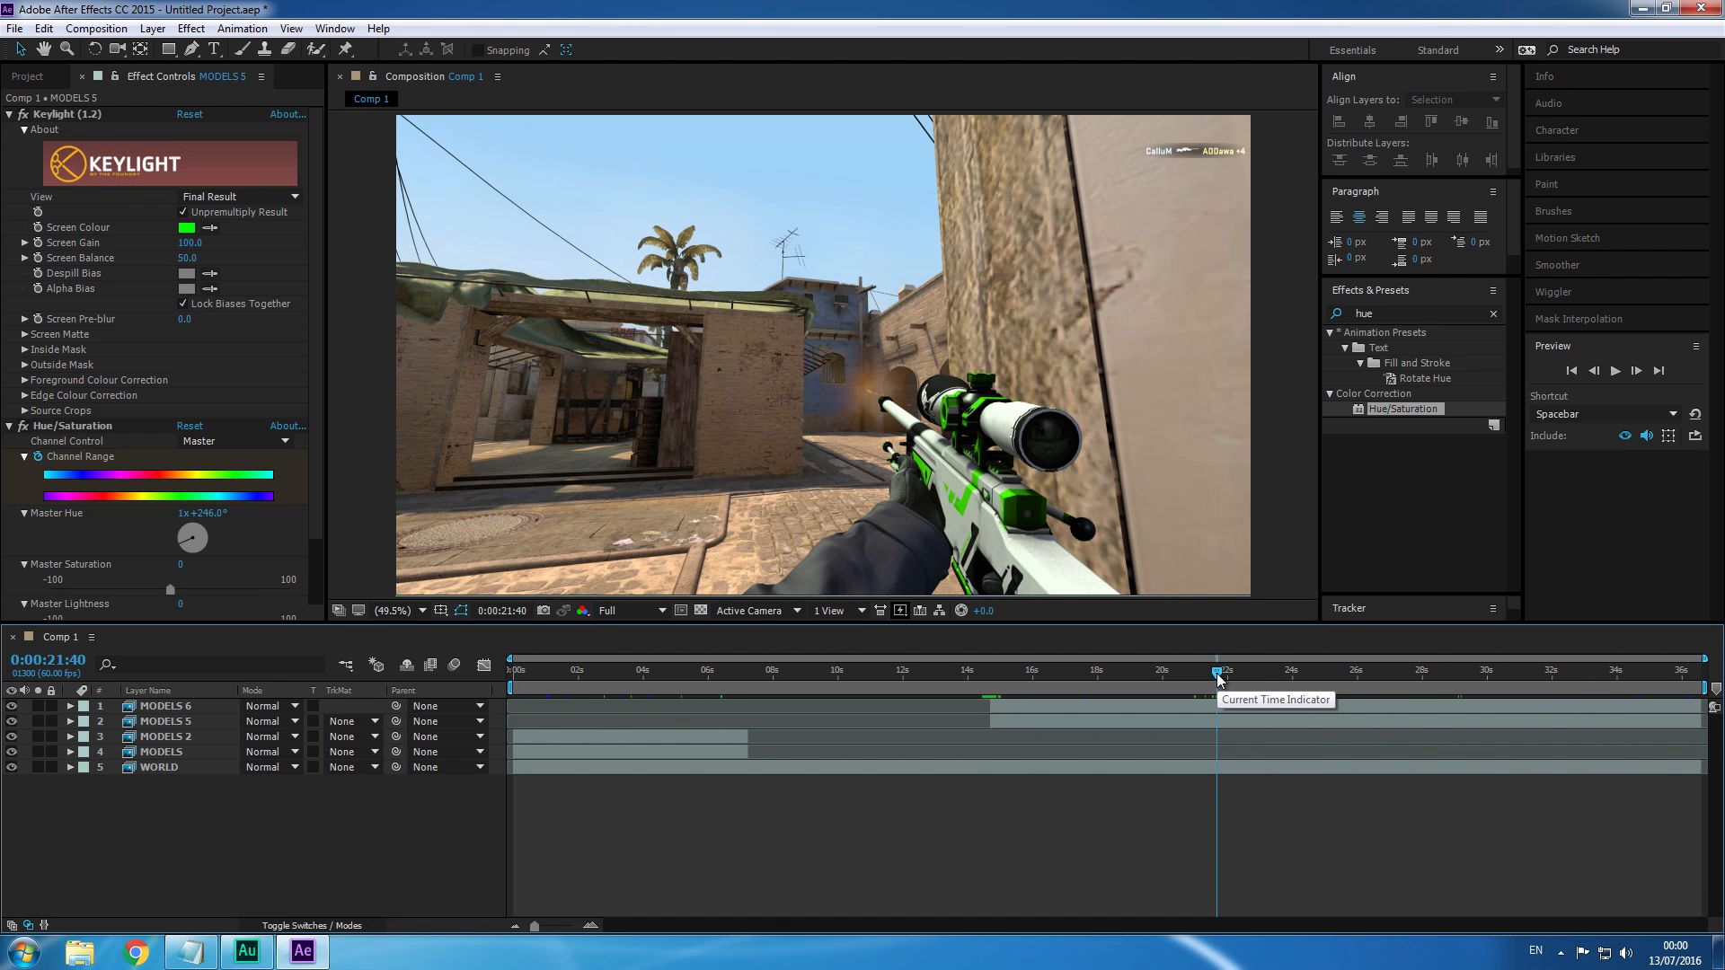